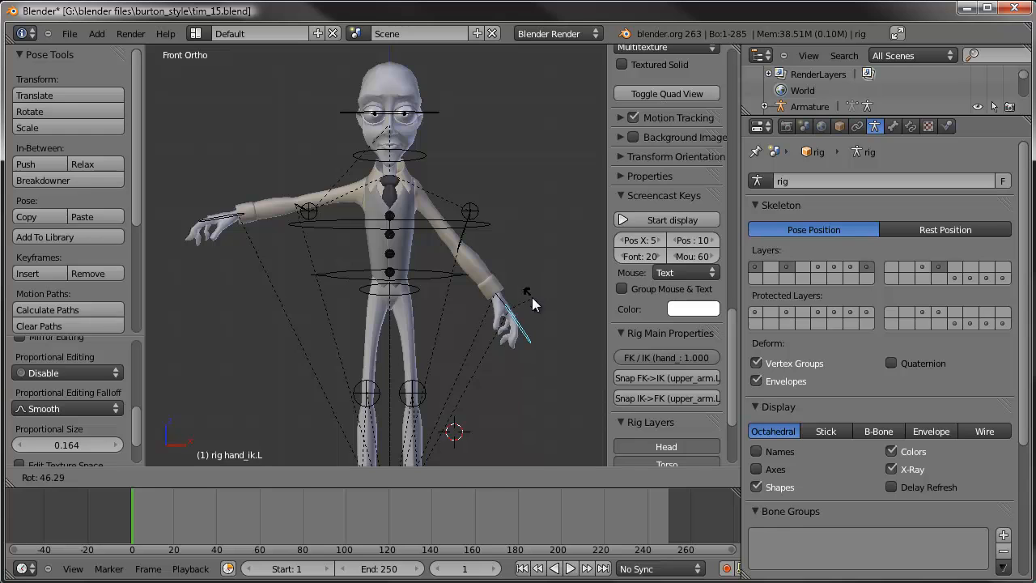
Step: Move the left hand IK control in towards the body and deselect it
{"action": "key", "text": "g"}
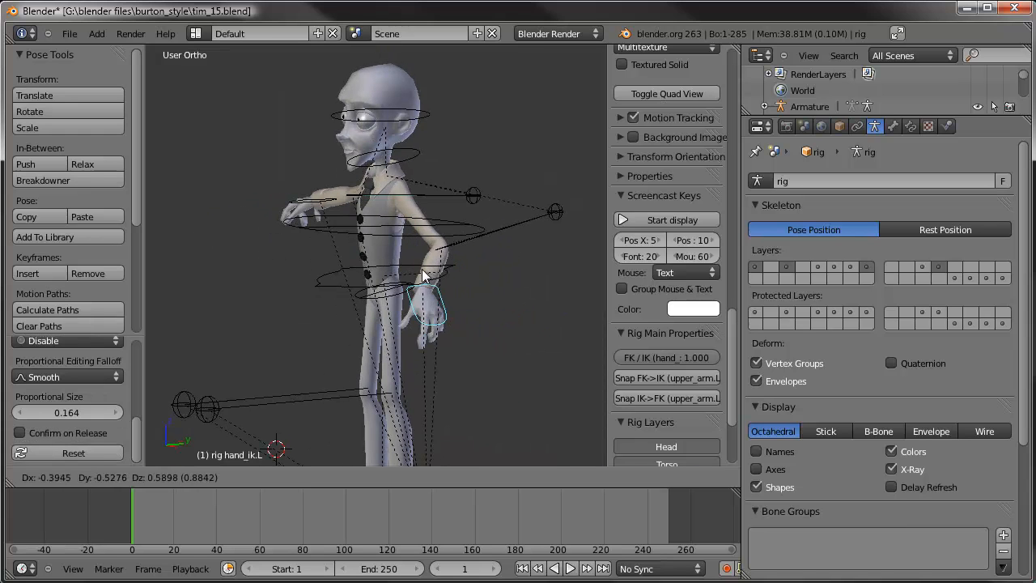
{"action": "left_click", "coordinate": [426, 274]}
{"action": "key", "text": "a"}
{"action": "key", "text": "KP_1"}
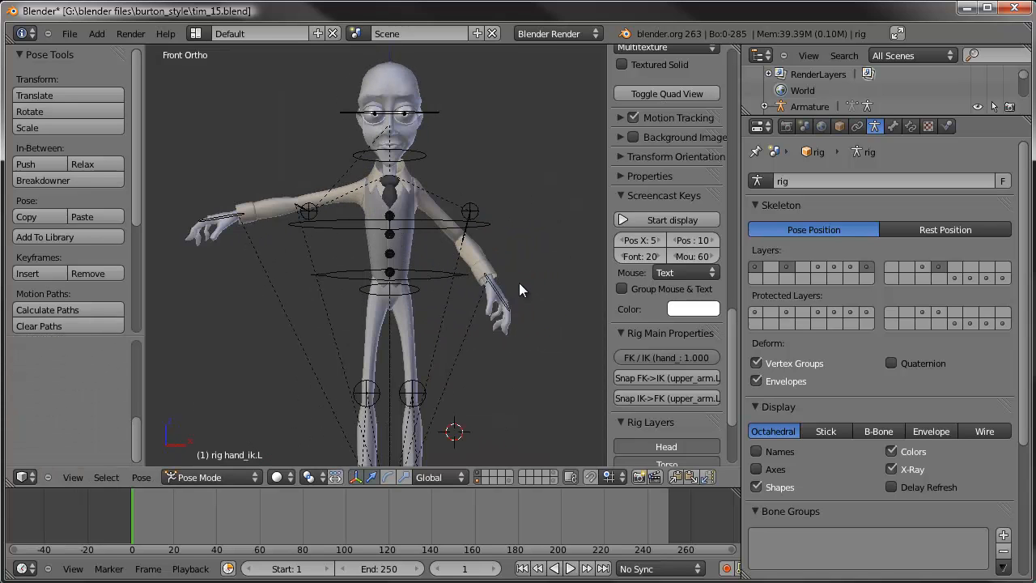
Step: Select all visible control bones of the rig and reset their transforms to the default pose
{"action": "left_click", "coordinate": [457, 274]}
{"action": "key", "text": "a"}
{"action": "key", "text": "a"}
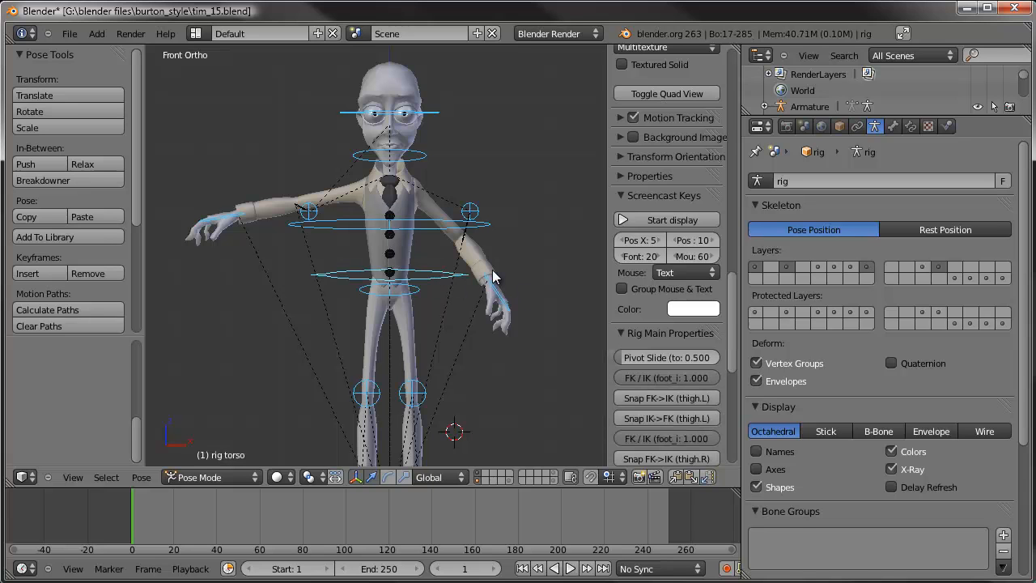
{"action": "key", "text": "alt+r"}
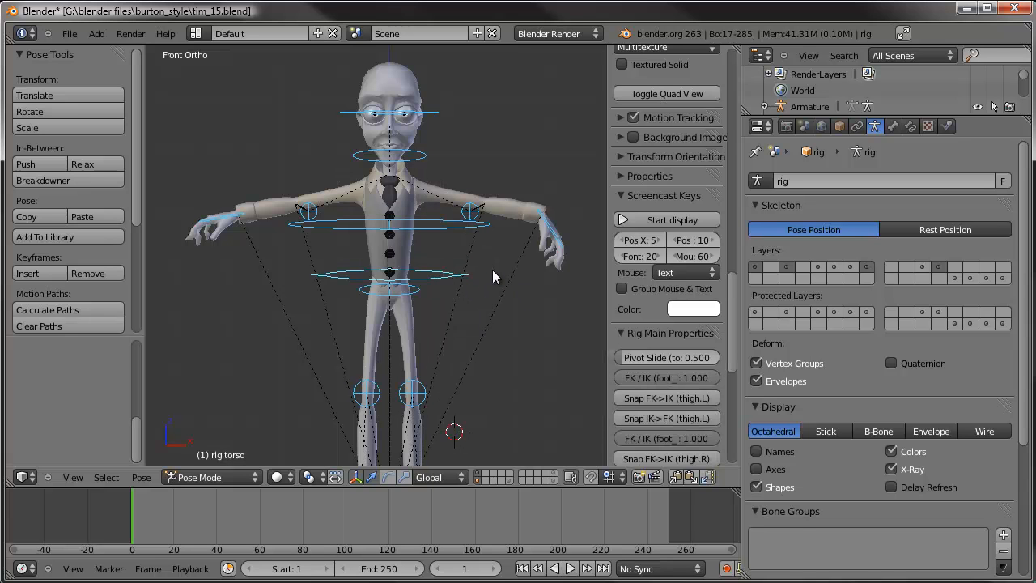
Step: Show the rig's Fingers layer, select all bones and clear their rotation
{"action": "scroll", "coordinate": [630, 317], "scroll_direction": "down", "scroll_amount": 10}
{"action": "left_click", "coordinate": [638, 368]}
{"action": "key", "text": "a"}
{"action": "key", "text": "a"}
{"action": "key", "text": "alt+r"}
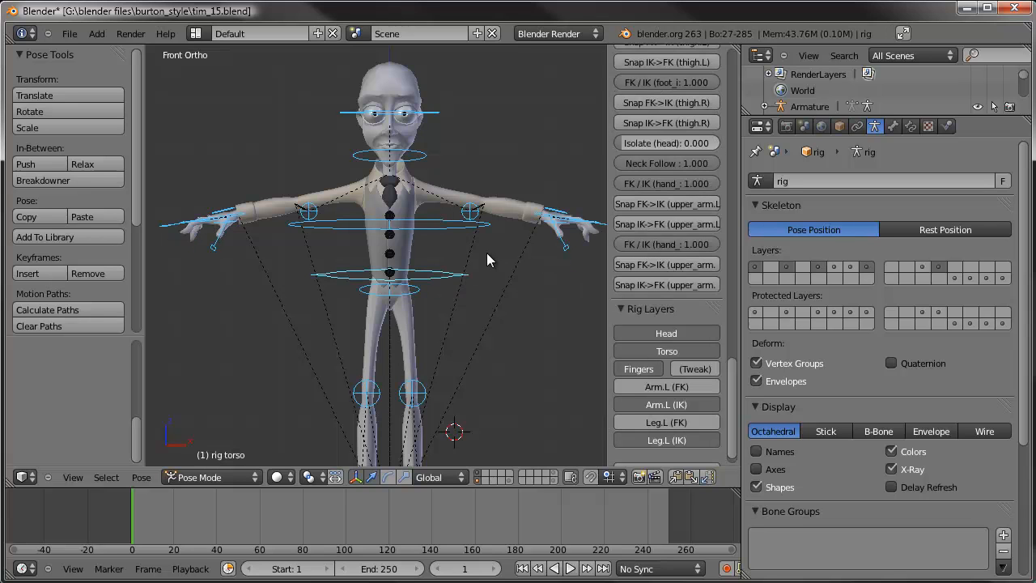
Step: Deselect all bones and display only the first scene layer with the character meshes in front view
{"action": "middle_click_drag", "start_coordinate": [369, 271], "coordinate": [426, 312]}
{"action": "key", "text": "a"}
{"action": "middle_click_drag", "start_coordinate": [477, 346], "coordinate": [444, 361]}
{"action": "left_click", "coordinate": [478, 481]}
{"action": "middle_click_drag", "start_coordinate": [478, 405], "coordinate": [453, 321]}
{"action": "key", "text": "KP_1"}
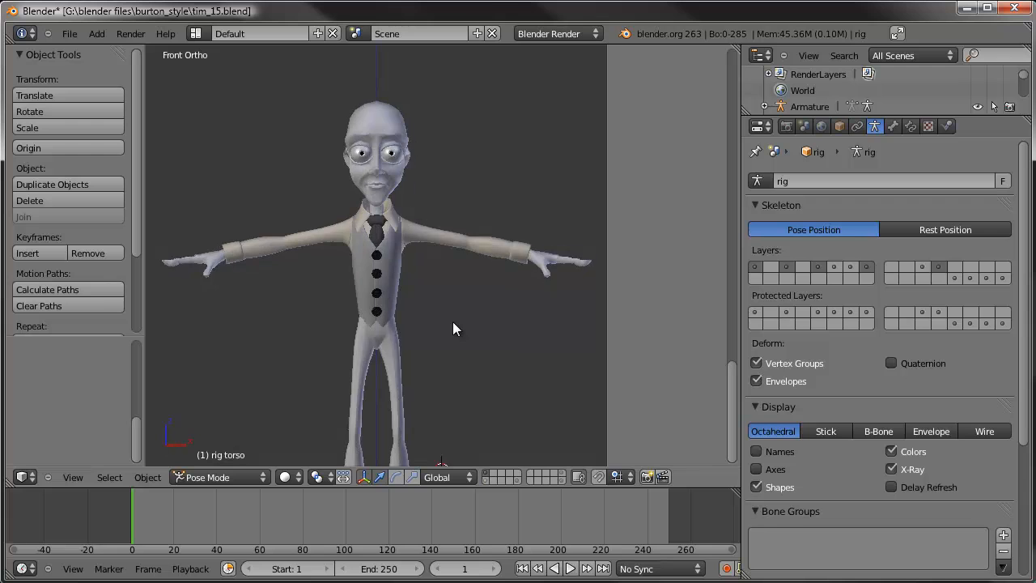
{"action": "scroll", "coordinate": [453, 321], "scroll_direction": "up", "scroll_amount": 4}
{"action": "middle_click_drag", "start_coordinate": [454, 270], "coordinate": [463, 402], "text": "shift"}
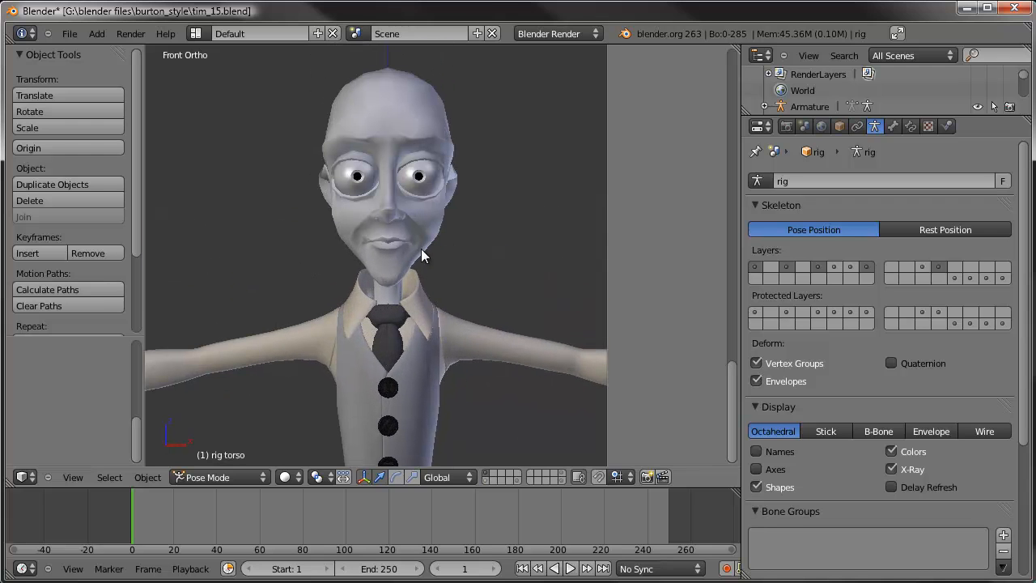
{"action": "scroll", "coordinate": [421, 255], "scroll_direction": "up", "scroll_amount": 3}
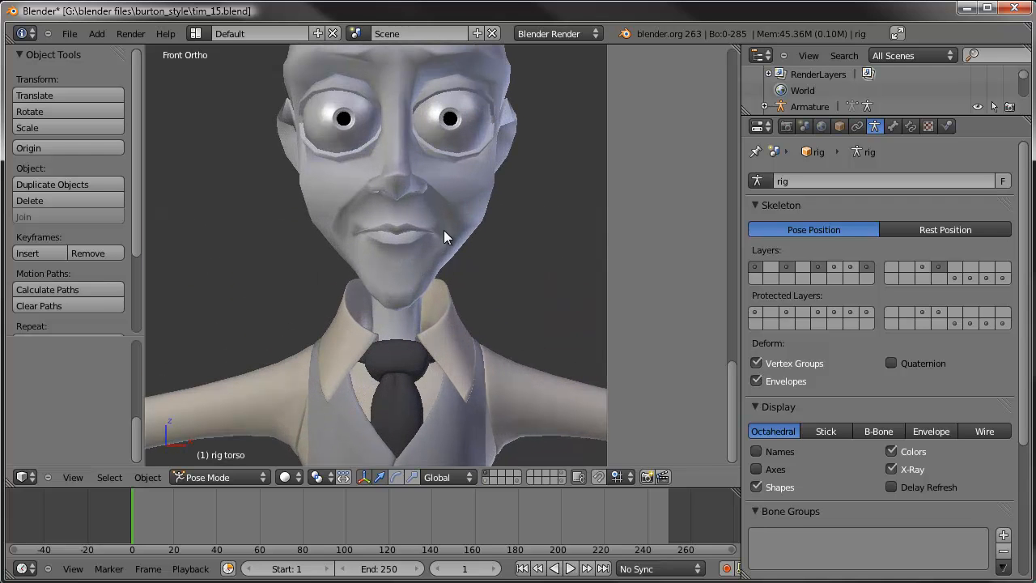
{"action": "scroll", "coordinate": [443, 230], "scroll_direction": "down", "scroll_amount": 2}
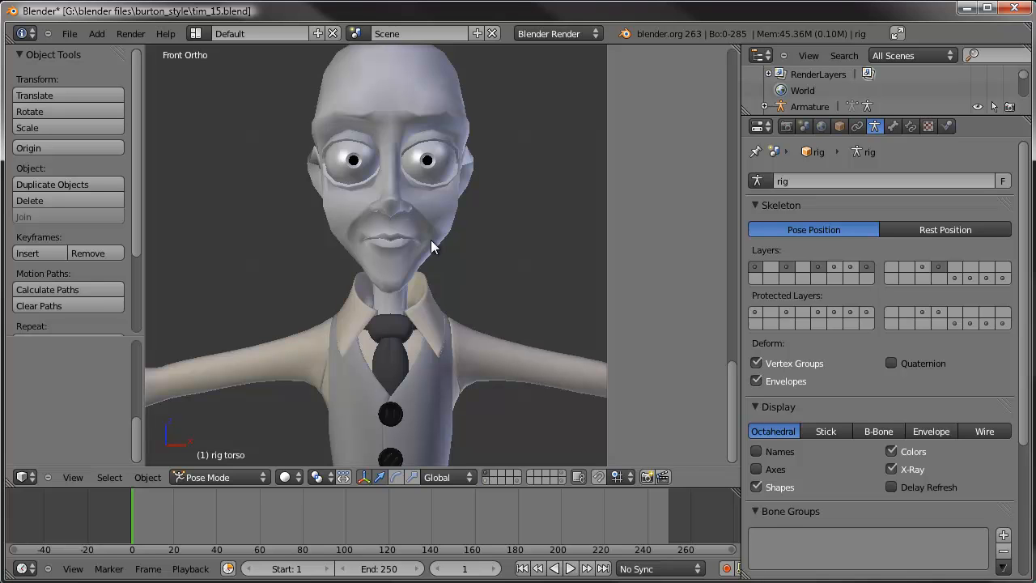
{"action": "middle_click_drag", "start_coordinate": [430, 239], "coordinate": [444, 302], "text": "ctrl"}
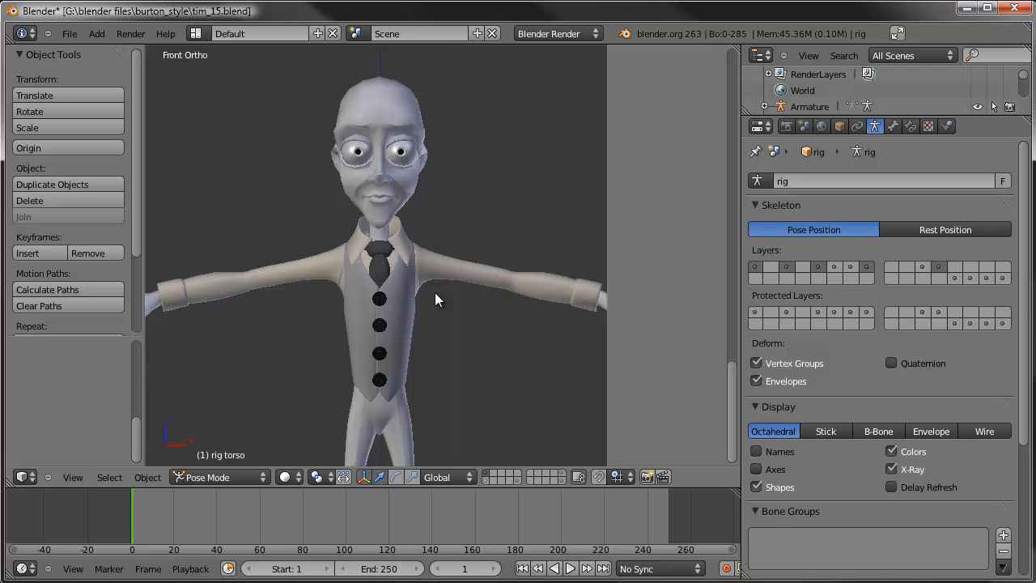
Step: Select the shirt, vest and pants meshes together and move them to the second layer
{"action": "right_click", "coordinate": [408, 240]}
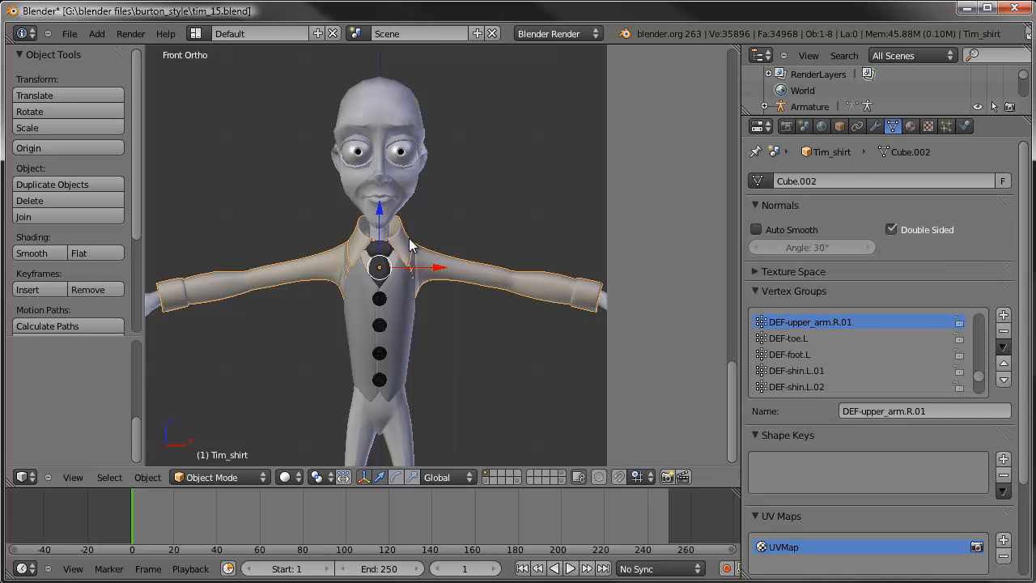
{"action": "right_click", "coordinate": [384, 251], "text": "shift"}
{"action": "right_click", "coordinate": [403, 315]}
{"action": "right_click", "coordinate": [406, 444]}
{"action": "key", "text": "c"}
{"action": "key", "text": "Escape"}
{"action": "key", "text": "b"}
{"action": "left_click_drag", "start_coordinate": [484, 239], "coordinate": [409, 331]}
{"action": "left_click", "coordinate": [410, 331]}
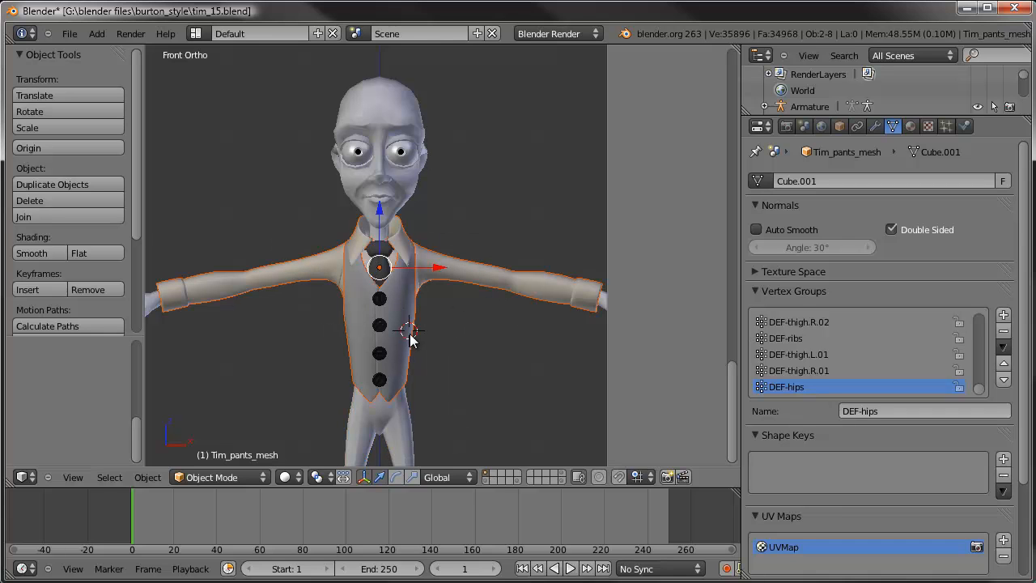
{"action": "right_click", "coordinate": [411, 435], "text": "shift"}
{"action": "scroll", "coordinate": [459, 335], "scroll_direction": "down", "scroll_amount": 1}
{"action": "key", "text": "m"}
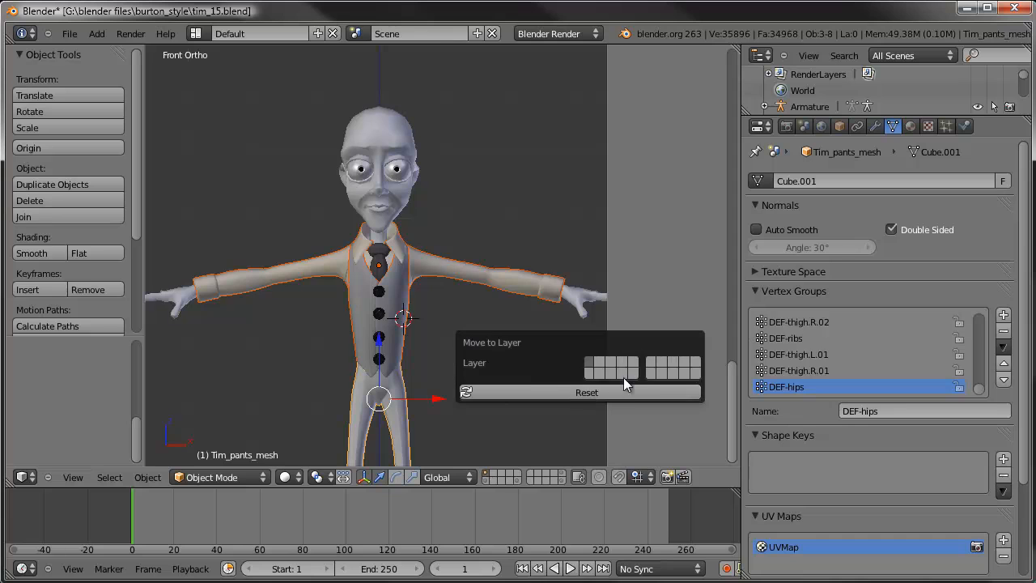
{"action": "left_click", "coordinate": [602, 366]}
Step: Move the tie mesh to the second layer
{"action": "right_click", "coordinate": [377, 271]}
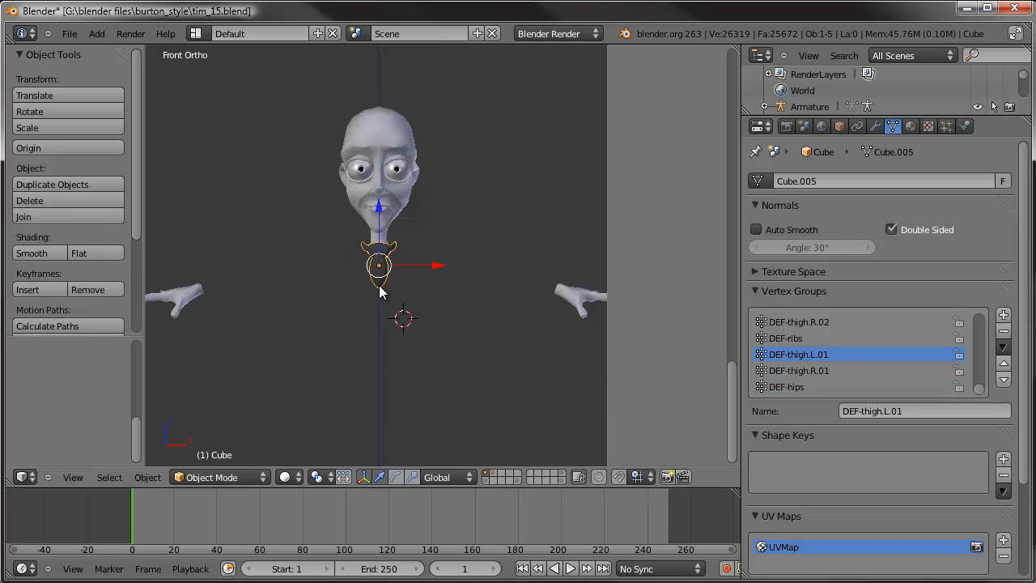
{"action": "key", "text": "m"}
{"action": "left_click", "coordinate": [517, 314]}
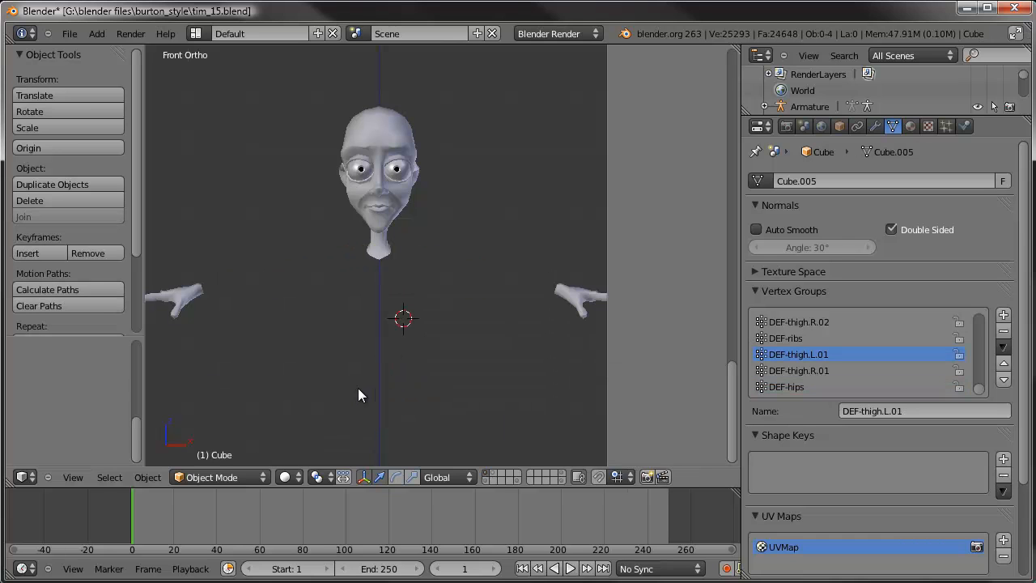
Step: Select the shoes at the character's feet and move them to the second layer
{"action": "middle_click_drag", "start_coordinate": [357, 417], "coordinate": [352, 243], "text": "shift"}
{"action": "middle_click_drag", "start_coordinate": [510, 476], "coordinate": [499, 475]}
{"action": "right_click", "coordinate": [400, 461]}
{"action": "middle_click_drag", "start_coordinate": [405, 421], "coordinate": [411, 290], "text": "shift"}
{"action": "key", "text": "m"}
{"action": "left_click", "coordinate": [550, 318]}
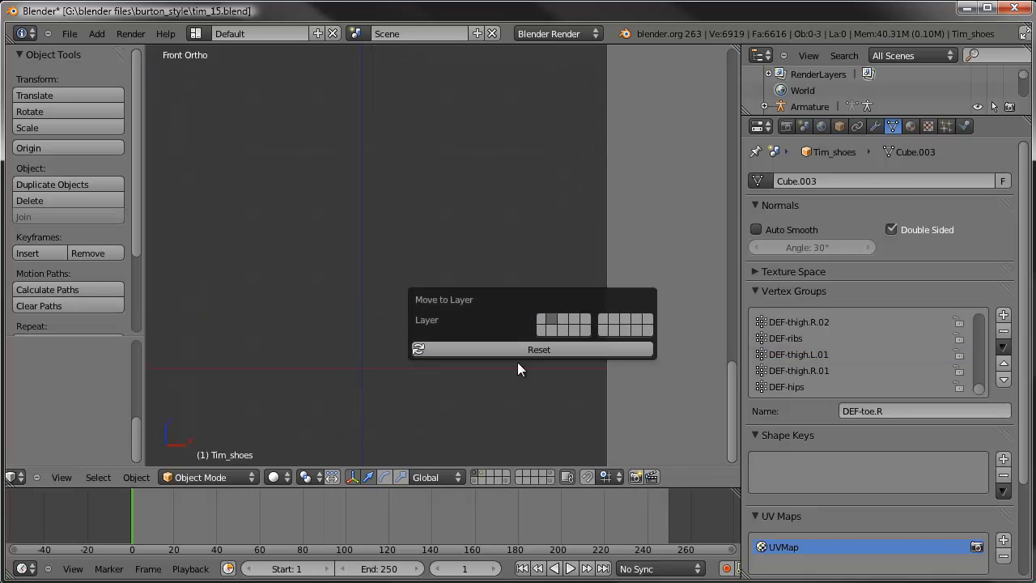
Step: Select the head mesh Tim_mesh and add a Basis shape key to it
{"action": "middle_click_drag", "start_coordinate": [416, 153], "coordinate": [427, 264], "text": "shift"}
{"action": "middle_click_drag", "start_coordinate": [398, 57], "coordinate": [414, 268], "text": "shift"}
{"action": "scroll", "coordinate": [414, 269], "scroll_direction": "up", "scroll_amount": 5}
{"action": "scroll", "coordinate": [402, 306], "scroll_direction": "up", "scroll_amount": 1}
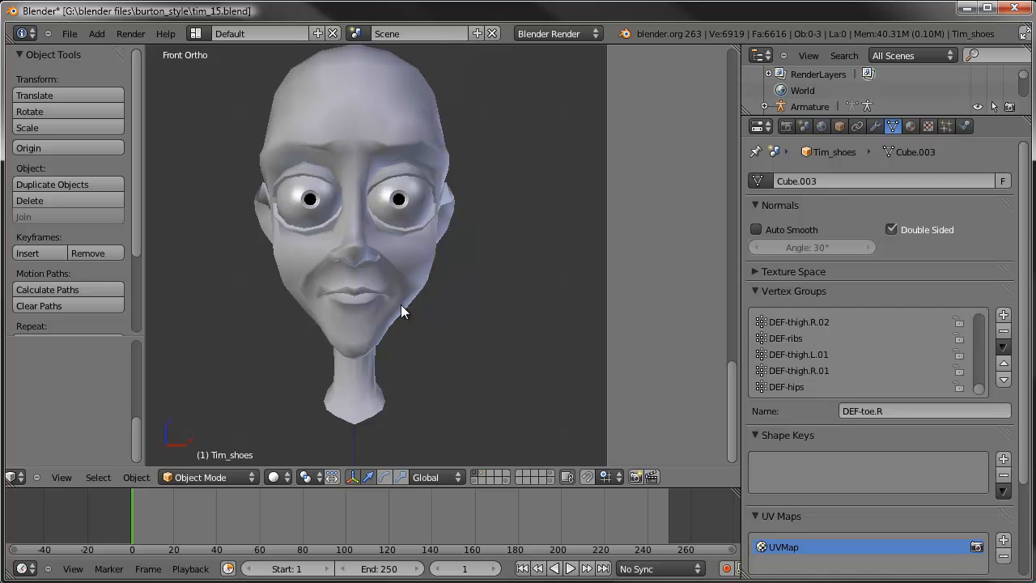
{"action": "right_click", "coordinate": [404, 305]}
{"action": "scroll", "coordinate": [407, 305], "scroll_direction": "up", "scroll_amount": 1}
{"action": "middle_click_drag", "start_coordinate": [407, 305], "coordinate": [423, 337], "text": "shift"}
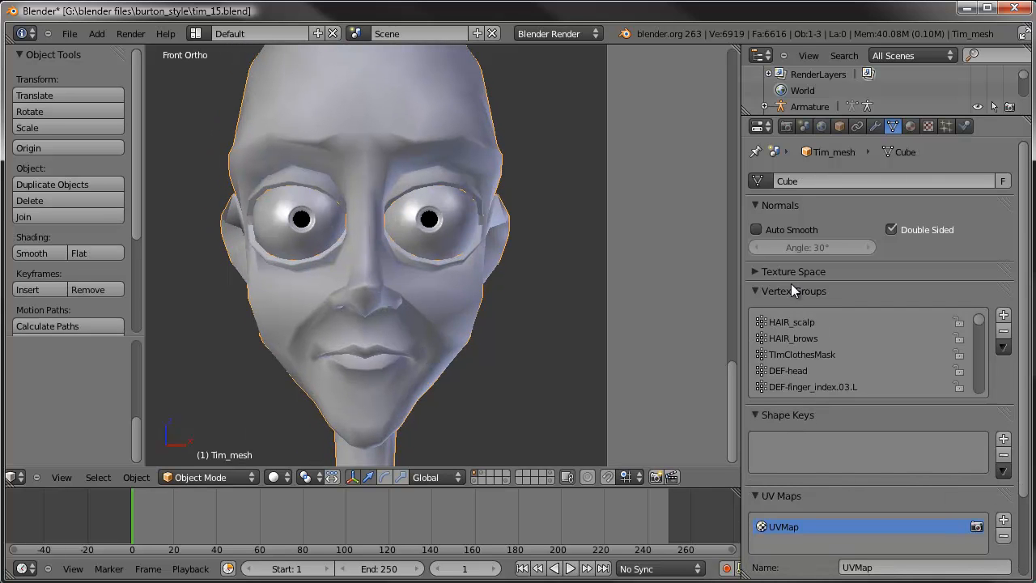
{"action": "left_click", "coordinate": [762, 292]}
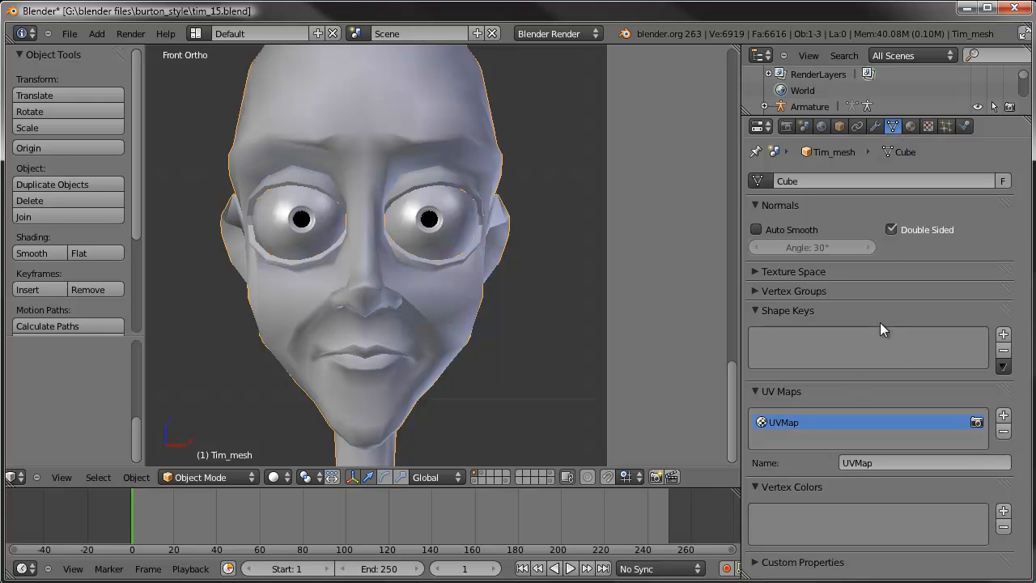
{"action": "left_click", "coordinate": [1003, 334]}
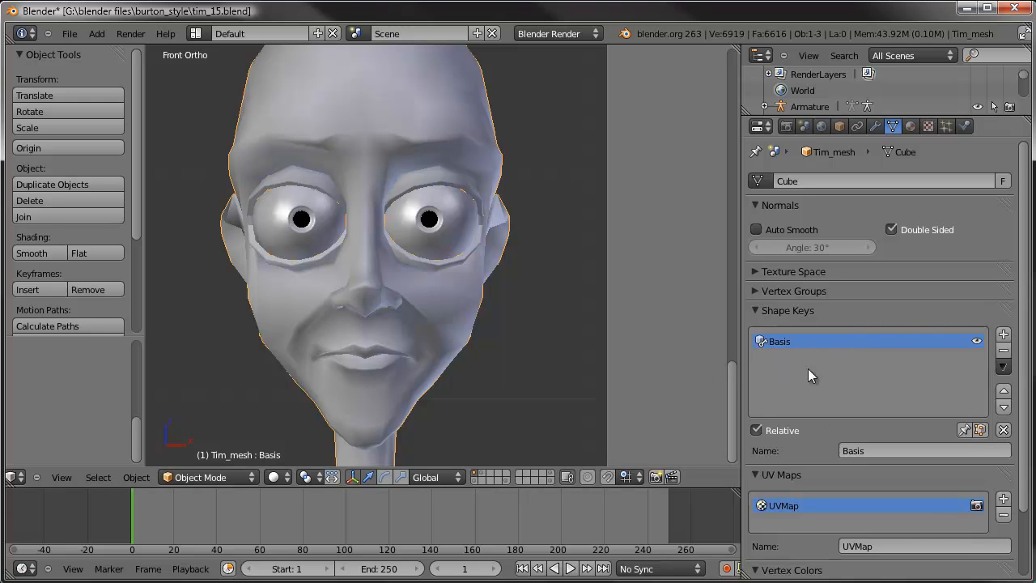
Step: Add a second shape key and name it smile.L
{"action": "left_click", "coordinate": [1003, 333]}
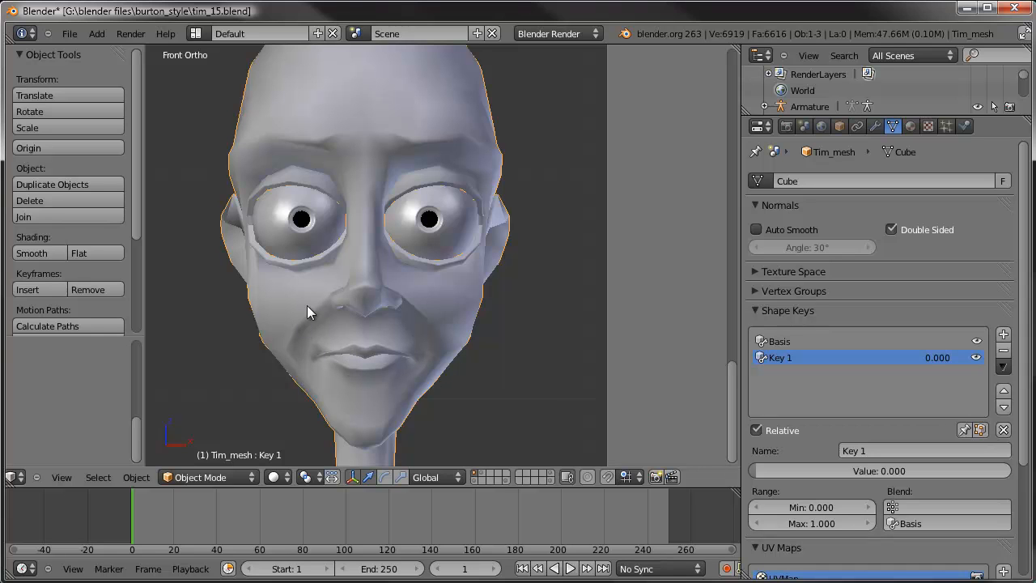
{"action": "left_click", "coordinate": [878, 450]}
{"action": "type", "text": "smile.L"}
{"action": "key", "text": "Return"}
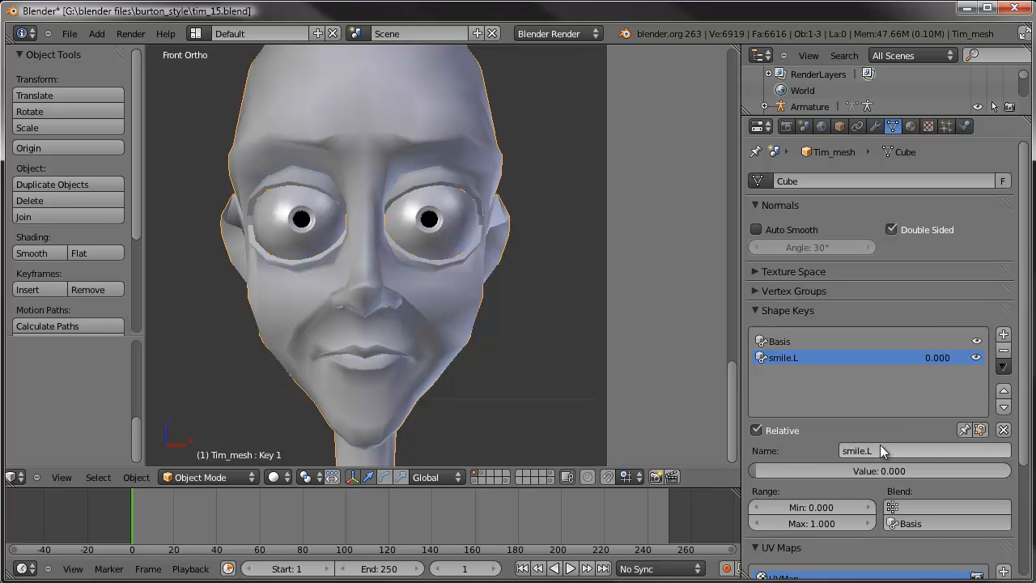
Step: Enter Edit Mode on the smile.L key and select the two vertices at the character's left mouth corner
{"action": "scroll", "coordinate": [512, 288], "scroll_direction": "down", "scroll_amount": 2}
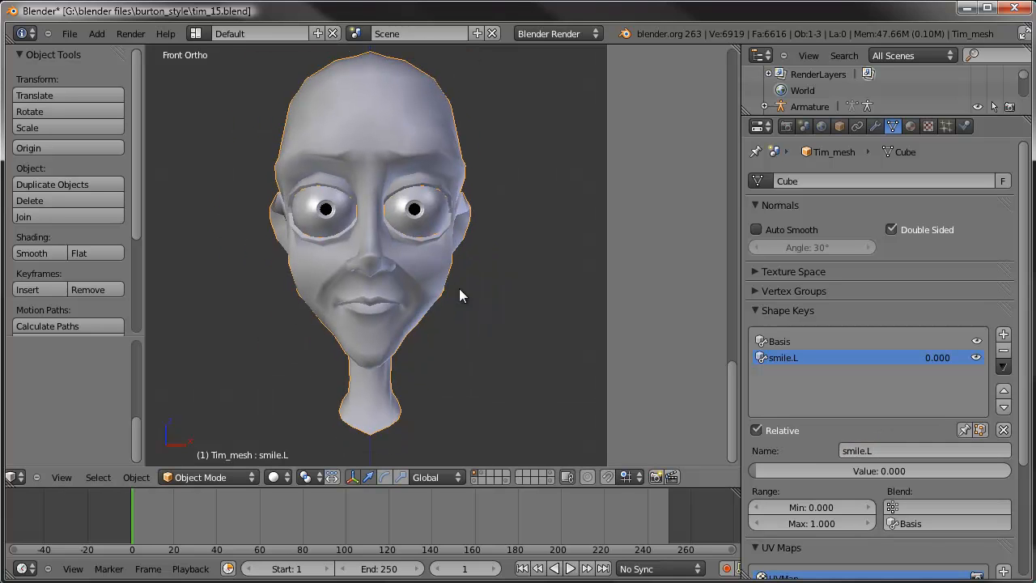
{"action": "scroll", "coordinate": [444, 272], "scroll_direction": "down", "scroll_amount": 2}
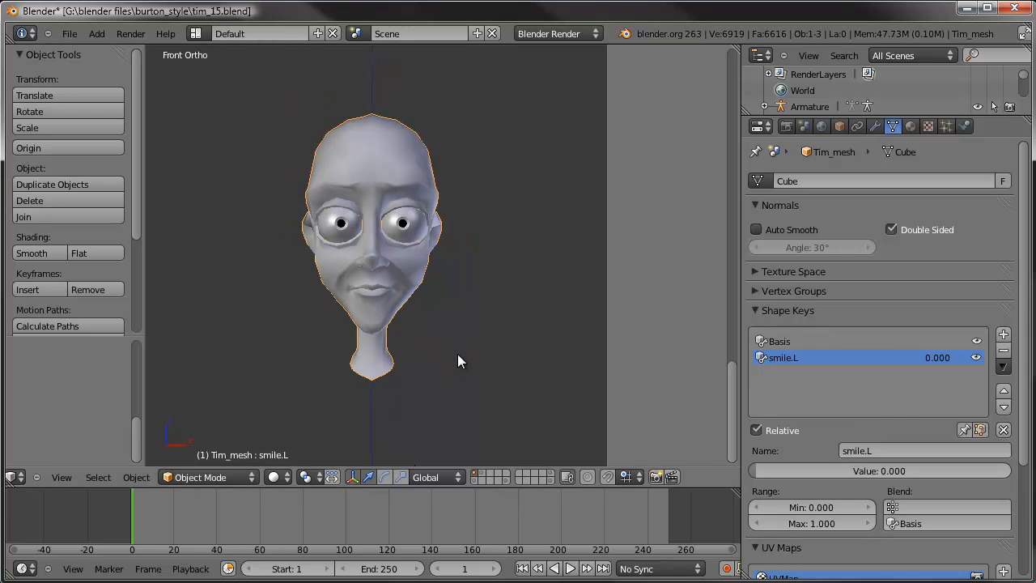
{"action": "scroll", "coordinate": [439, 320], "scroll_direction": "up", "scroll_amount": 2}
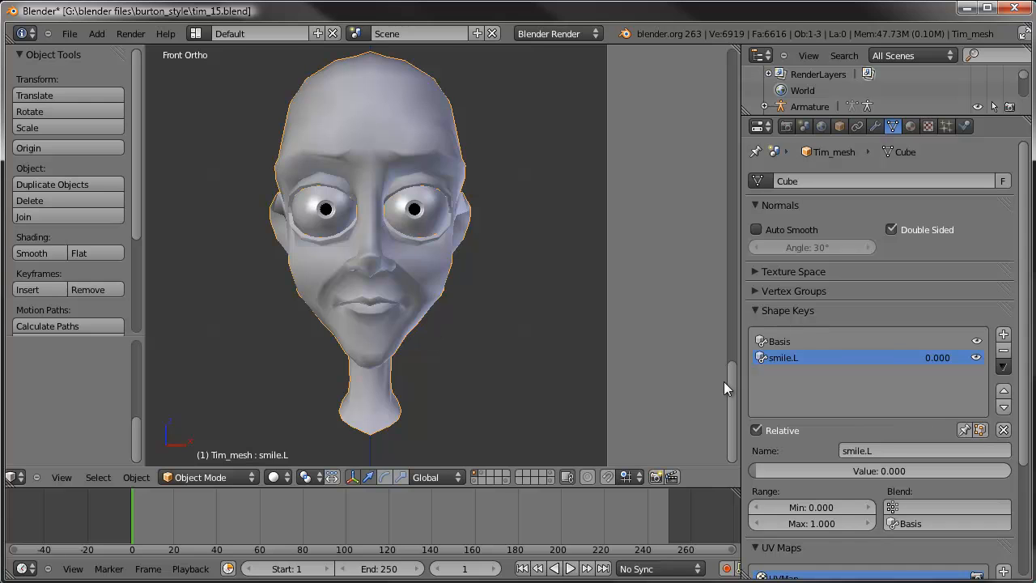
{"action": "key", "text": "Tab"}
{"action": "scroll", "coordinate": [442, 327], "scroll_direction": "up", "scroll_amount": 5}
{"action": "middle_click_drag", "start_coordinate": [446, 329], "coordinate": [423, 224], "text": "shift"}
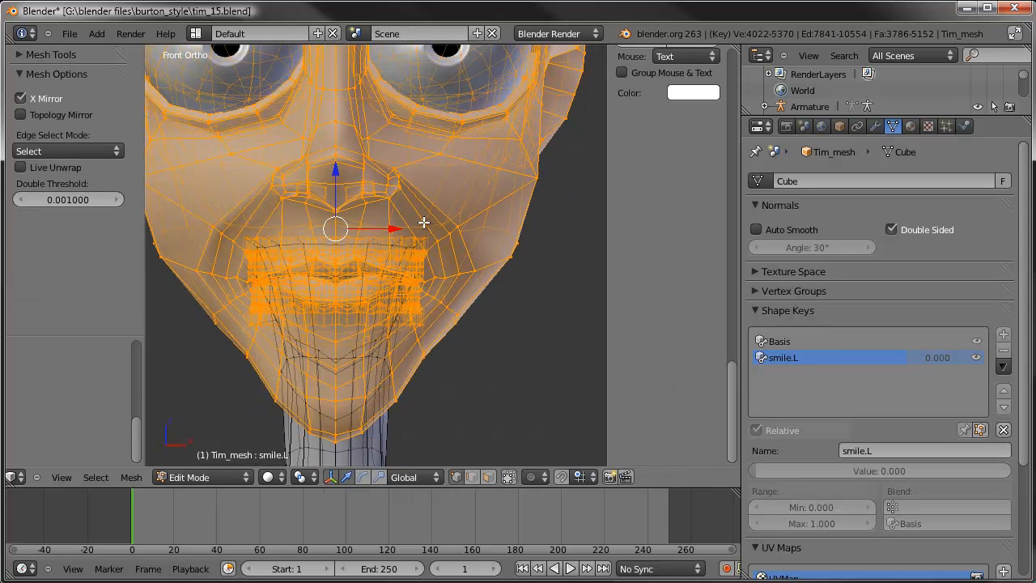
{"action": "scroll", "coordinate": [432, 243], "scroll_direction": "up", "scroll_amount": 3}
{"action": "key", "text": "a"}
{"action": "right_click", "coordinate": [459, 302]}
{"action": "right_click", "coordinate": [459, 316], "text": "shift"}
Step: Set proportional editing to Connected and turn off X Mirror for the mesh
{"action": "key", "text": "g"}
{"action": "right_click", "coordinate": [464, 326]}
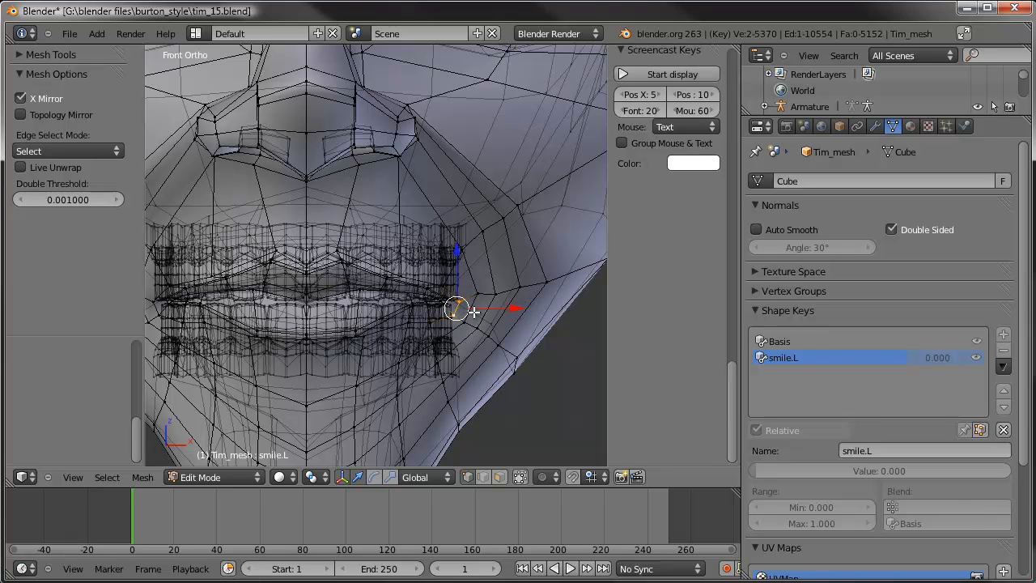
{"action": "key", "text": "g"}
{"action": "right_click", "coordinate": [478, 309]}
{"action": "left_click", "coordinate": [548, 477]}
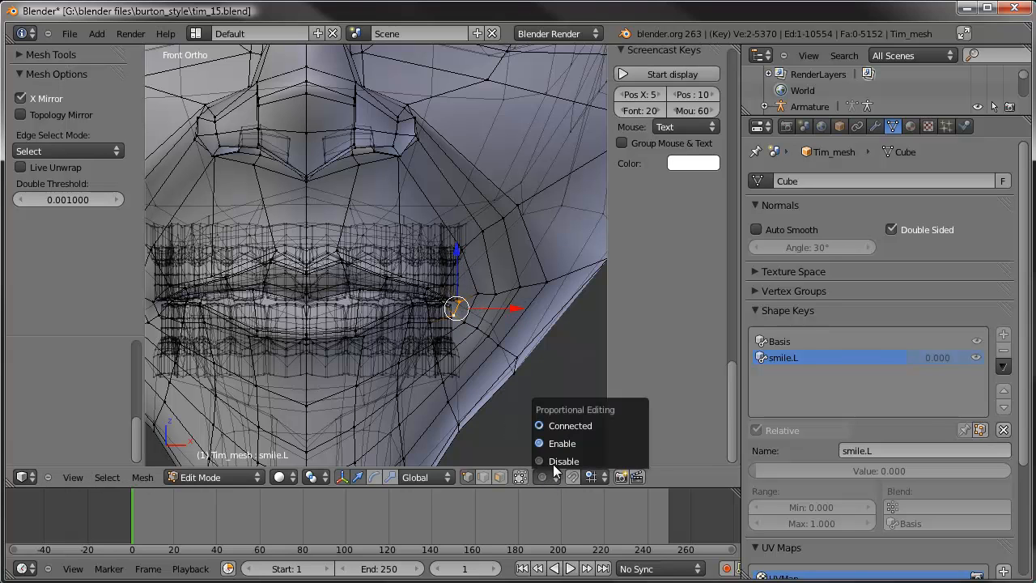
{"action": "left_click", "coordinate": [558, 425]}
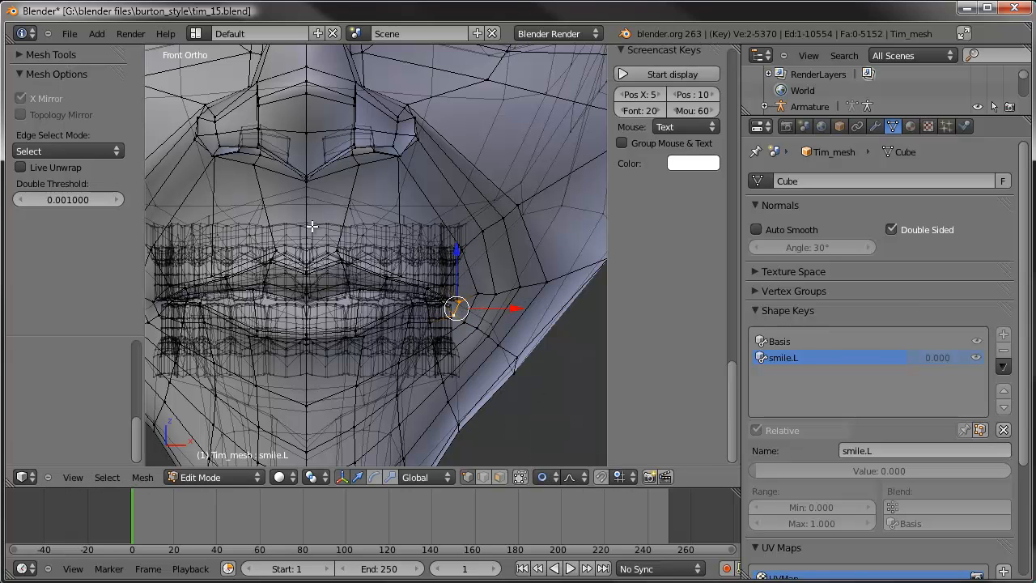
{"action": "key", "text": "g"}
{"action": "right_click", "coordinate": [475, 352]}
{"action": "left_click", "coordinate": [21, 98]}
Step: Raise the left mouth corner up and outward in several moves with a proportional size of about 0.32
{"action": "key", "text": "g"}
{"action": "scroll", "coordinate": [499, 321], "scroll_direction": "down", "scroll_amount": 2}
{"action": "left_click", "coordinate": [522, 299]}
{"action": "key", "text": "g"}
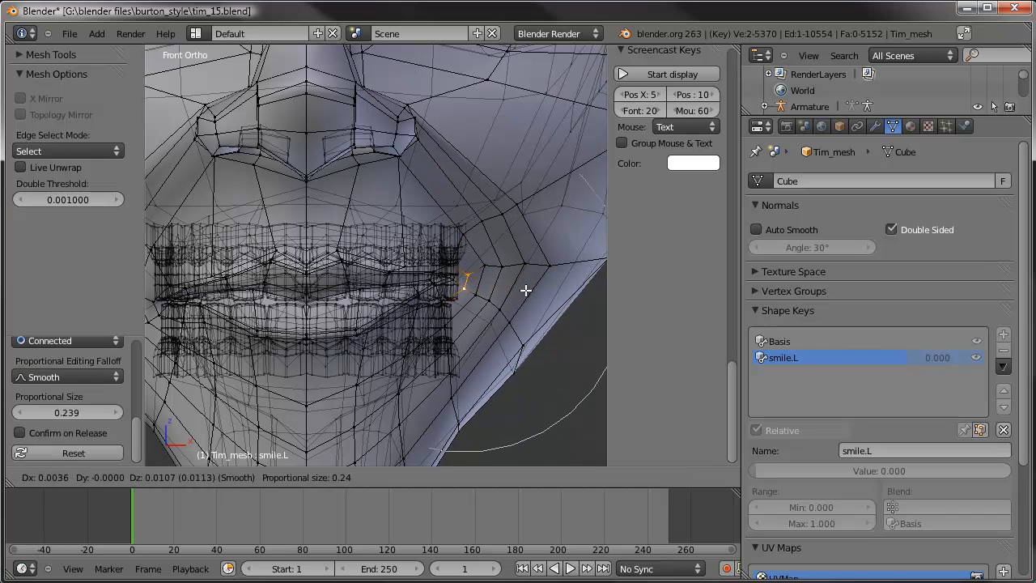
{"action": "scroll", "coordinate": [526, 289], "scroll_direction": "down", "scroll_amount": 3}
{"action": "left_click", "coordinate": [531, 268]}
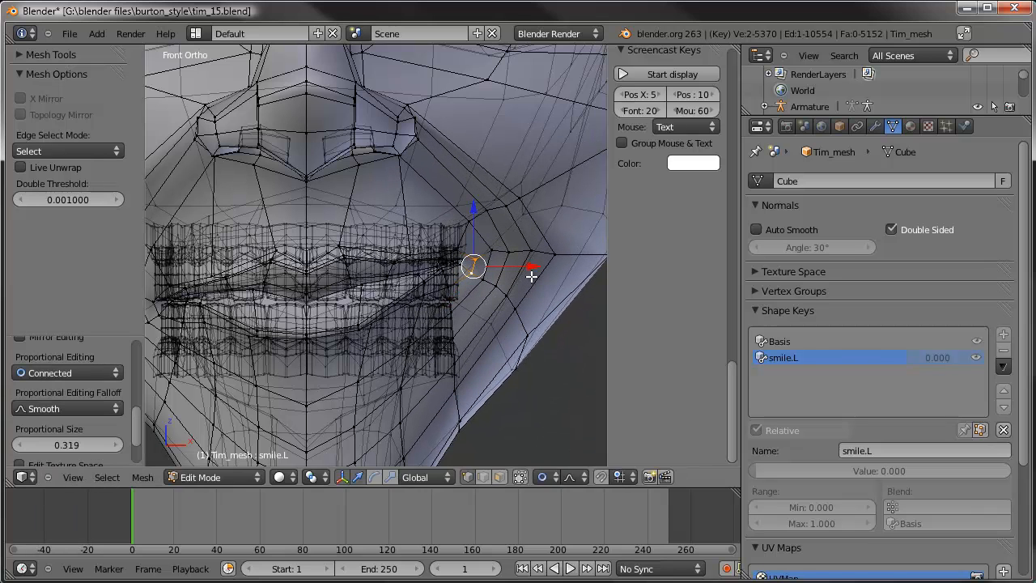
{"action": "key", "text": "g"}
{"action": "left_click", "coordinate": [539, 266]}
{"action": "key", "text": "g"}
{"action": "left_click", "coordinate": [539, 252]}
{"action": "key", "text": "g"}
{"action": "left_click", "coordinate": [537, 246]}
Step: Refine the raised mouth corner's position and depth, using a smaller proportional size of about 0.14
{"action": "key", "text": "g"}
{"action": "scroll", "coordinate": [493, 241], "scroll_direction": "up", "scroll_amount": 9}
{"action": "left_click", "coordinate": [493, 240]}
{"action": "key", "text": "g"}
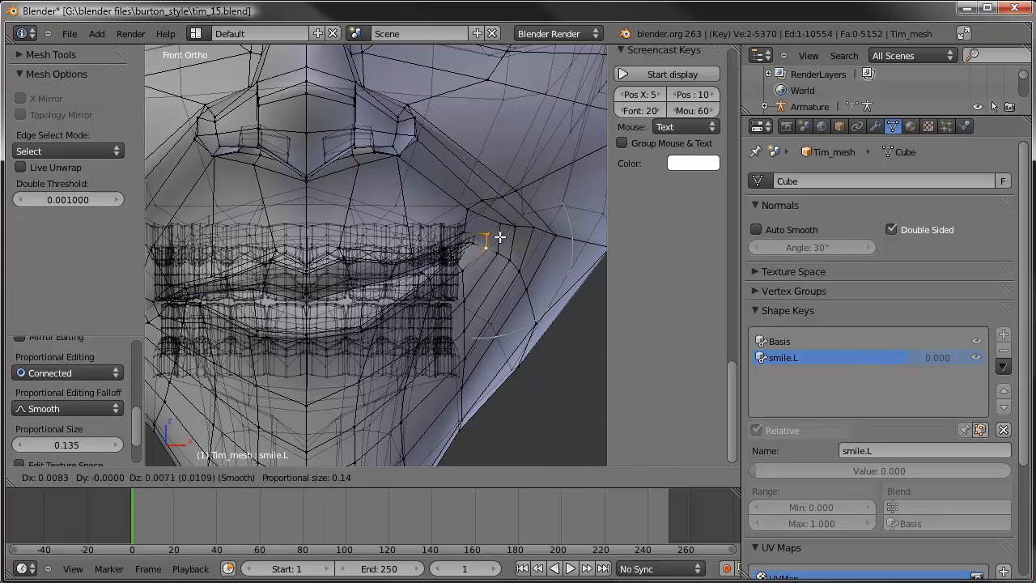
{"action": "left_click", "coordinate": [501, 237]}
{"action": "scroll", "coordinate": [499, 238], "scroll_direction": "down", "scroll_amount": 2}
{"action": "middle_click_drag", "start_coordinate": [499, 238], "coordinate": [493, 271]}
{"action": "key", "text": "g"}
{"action": "left_click", "coordinate": [484, 267]}
Step: Return to Object Mode and set the smile.L shape key's value to 1.000 to preview the smile from the front
{"action": "scroll", "coordinate": [427, 273], "scroll_direction": "down", "scroll_amount": 4}
{"action": "key", "text": "Tab"}
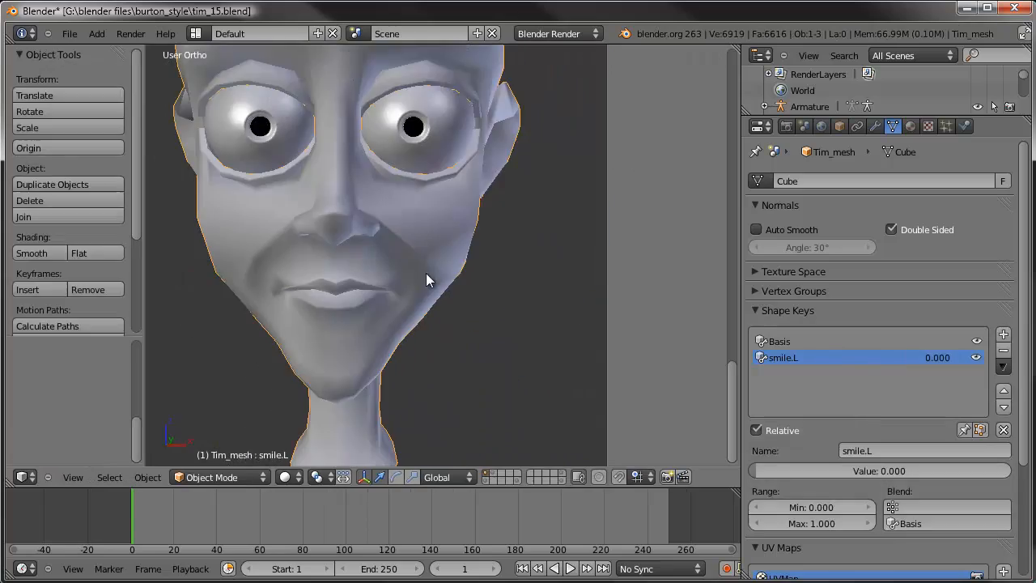
{"action": "left_click_drag", "start_coordinate": [765, 475], "coordinate": [1004, 470]}
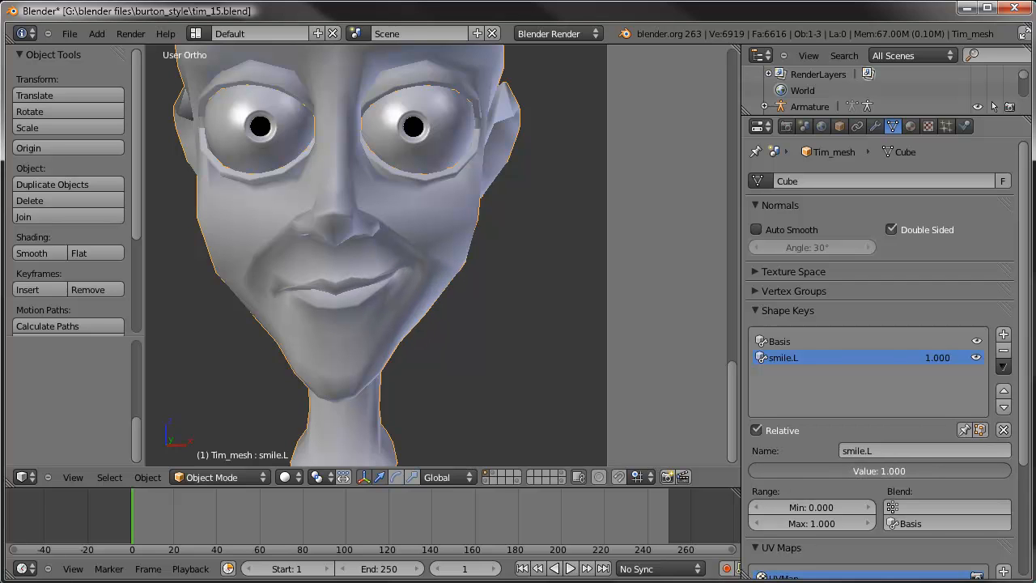
{"action": "middle_click_drag", "start_coordinate": [450, 302], "coordinate": [452, 293]}
{"action": "key", "text": "KP_1"}
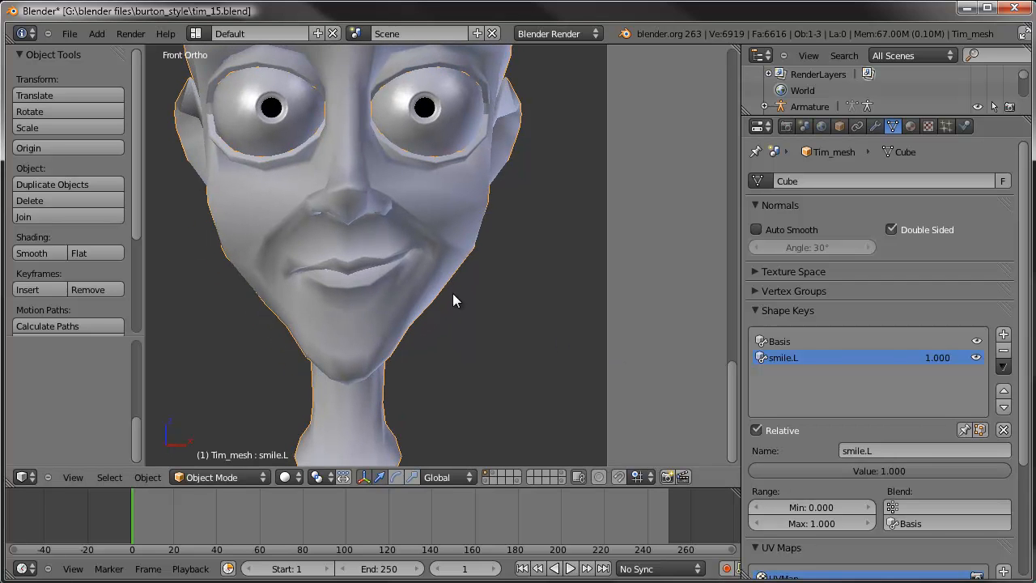
Step: In Edit Mode, raise the selected vertices at the left mouth corner slightly up and outward
{"action": "scroll", "coordinate": [452, 293], "scroll_direction": "up", "scroll_amount": 4}
{"action": "key", "text": "Tab"}
{"action": "scroll", "coordinate": [452, 244], "scroll_direction": "up", "scroll_amount": 1}
{"action": "key", "text": "g"}
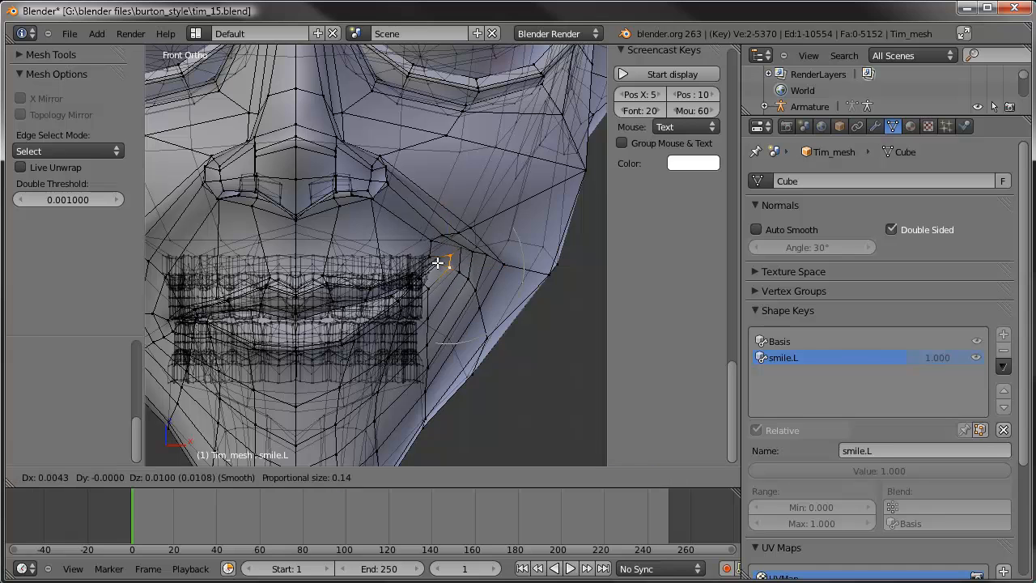
{"action": "left_click", "coordinate": [439, 254]}
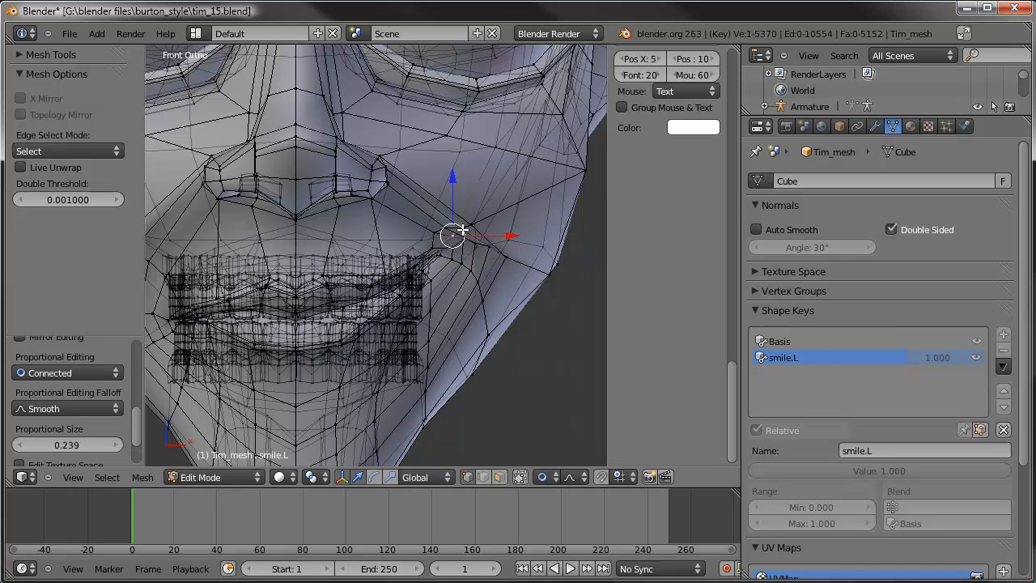
Step: From the side view, shift the vertex beside the left mouth corner up and backward with a proportional size of about 0.05
{"action": "middle_click_drag", "start_coordinate": [468, 236], "coordinate": [443, 261], "text": "shift"}
{"action": "scroll", "coordinate": [442, 262], "scroll_direction": "up", "scroll_amount": 1}
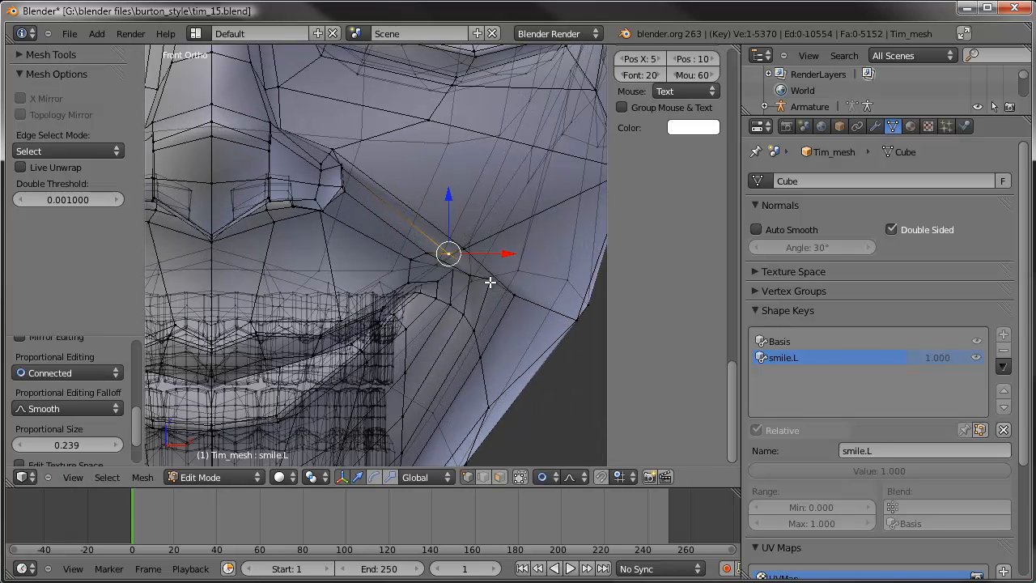
{"action": "key", "text": "KP_3"}
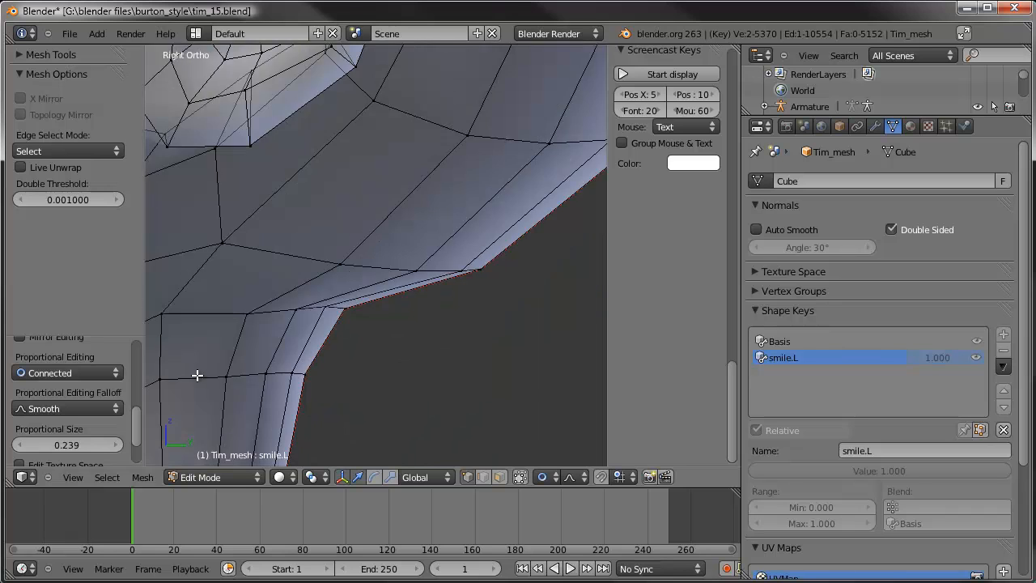
{"action": "scroll", "coordinate": [196, 372], "scroll_direction": "down", "scroll_amount": 5}
{"action": "scroll", "coordinate": [536, 319], "scroll_direction": "up", "scroll_amount": 5}
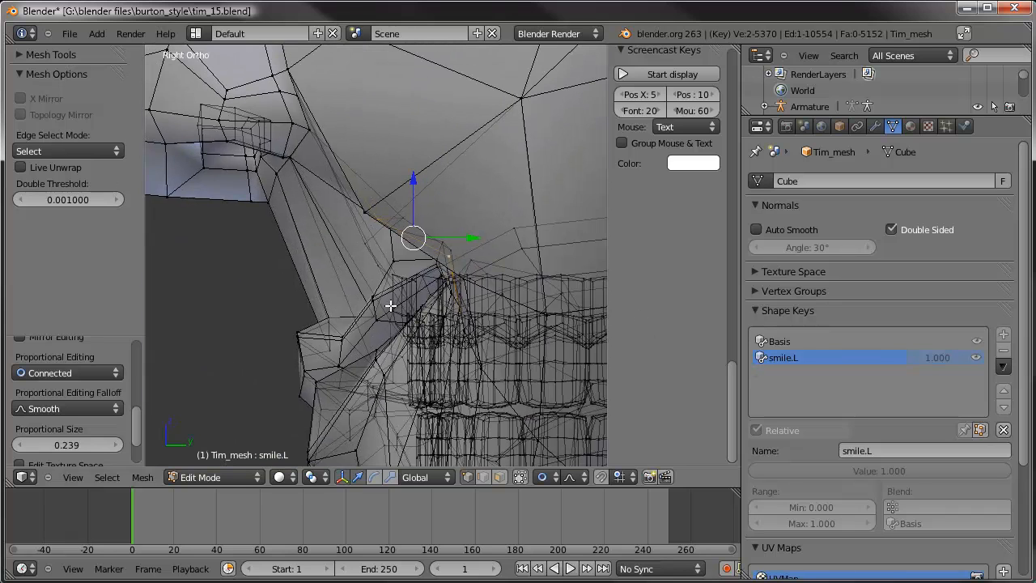
{"action": "key", "text": "g"}
{"action": "scroll", "coordinate": [505, 252], "scroll_direction": "up", "scroll_amount": 15}
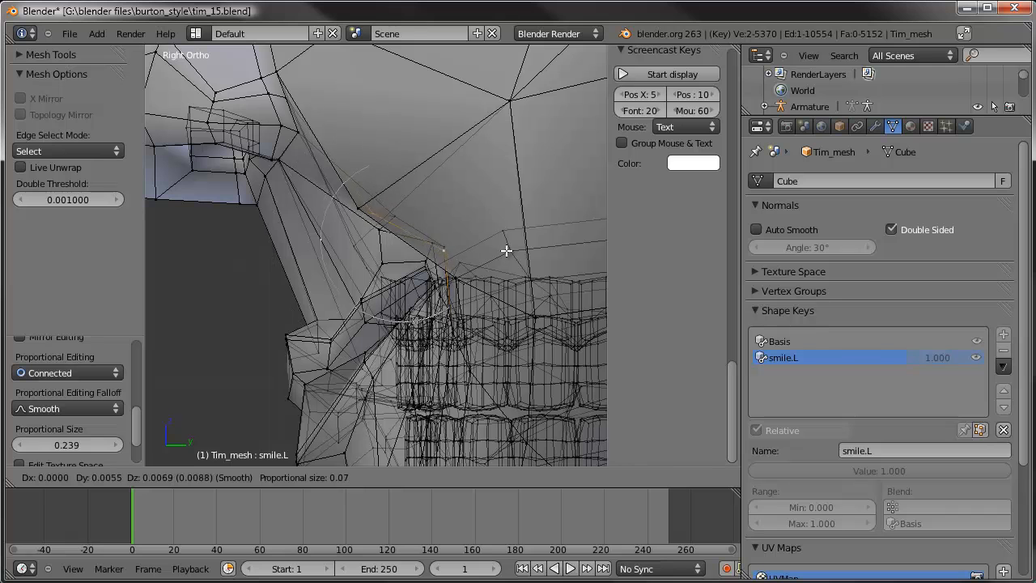
{"action": "left_click", "coordinate": [515, 240]}
Step: Nudge the vertices along the fold between the nose and the left mouth corner upward in side view
{"action": "right_click", "coordinate": [388, 201]}
{"action": "key", "text": "g"}
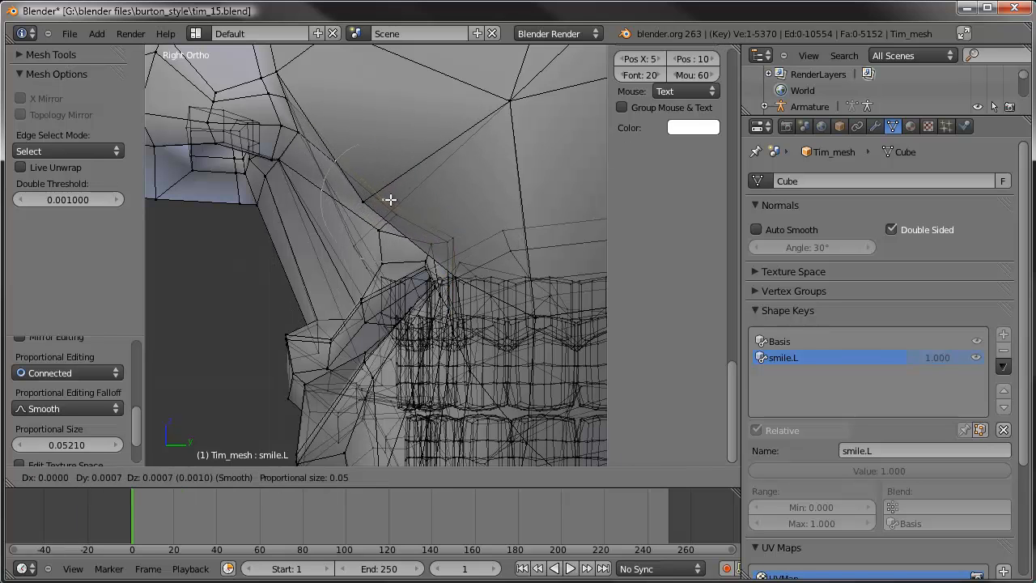
{"action": "left_click", "coordinate": [395, 186]}
{"action": "right_click", "coordinate": [454, 233]}
{"action": "key", "text": "g"}
{"action": "left_click", "coordinate": [458, 225]}
{"action": "right_click", "coordinate": [391, 175]}
{"action": "key", "text": "g"}
{"action": "left_click", "coordinate": [393, 173]}
Step: From an angled front view, raise two vertices of the left cheek above the smile fold
{"action": "scroll", "coordinate": [387, 186], "scroll_direction": "down", "scroll_amount": 2}
{"action": "middle_click_drag", "start_coordinate": [386, 187], "coordinate": [520, 213]}
{"action": "scroll", "coordinate": [514, 214], "scroll_direction": "down", "scroll_amount": 2}
{"action": "right_click", "coordinate": [405, 167]}
{"action": "key", "text": "g"}
{"action": "left_click", "coordinate": [405, 152]}
{"action": "right_click", "coordinate": [528, 196]}
{"action": "key", "text": "g"}
{"action": "left_click", "coordinate": [527, 186]}
Step: Adjust the vertices around and below the left mouth corner, pulling the lower cheek vertex upward
{"action": "right_click", "coordinate": [502, 283]}
{"action": "key", "text": "g"}
{"action": "left_click", "coordinate": [501, 282]}
{"action": "right_click", "coordinate": [459, 267]}
{"action": "key", "text": "g"}
{"action": "left_click", "coordinate": [464, 267]}
{"action": "right_click", "coordinate": [441, 327]}
{"action": "key", "text": "g"}
{"action": "left_click", "coordinate": [446, 302]}
Step: Return to Object Mode, set smile.L's value to 0.000 and enable the Subsurf modifier's viewport display
{"action": "scroll", "coordinate": [442, 299], "scroll_direction": "down", "scroll_amount": 3}
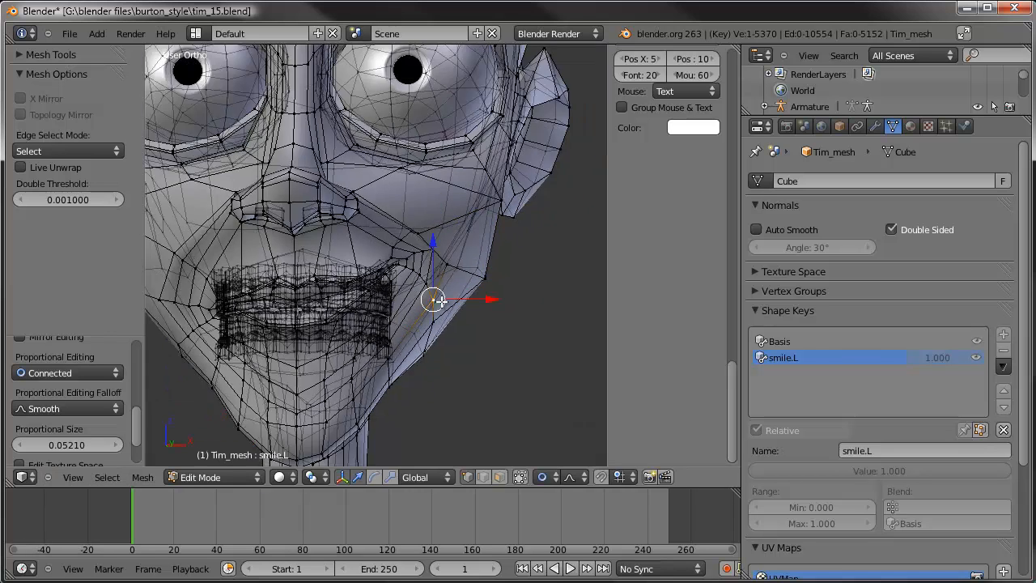
{"action": "key", "text": "Tab"}
{"action": "left_click_drag", "start_coordinate": [882, 470], "coordinate": [539, 446]}
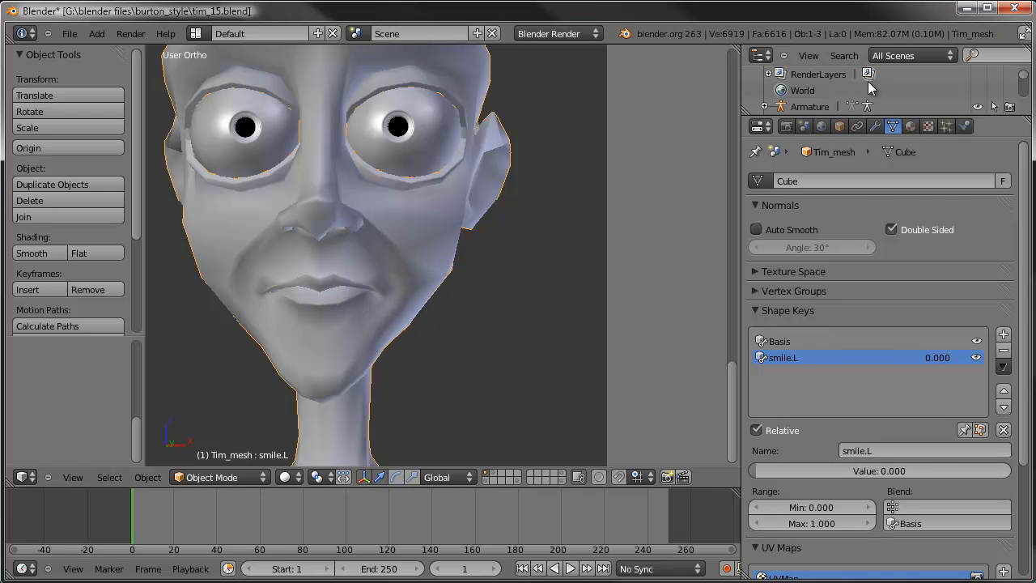
{"action": "left_click", "coordinate": [875, 125]}
{"action": "left_click", "coordinate": [890, 270]}
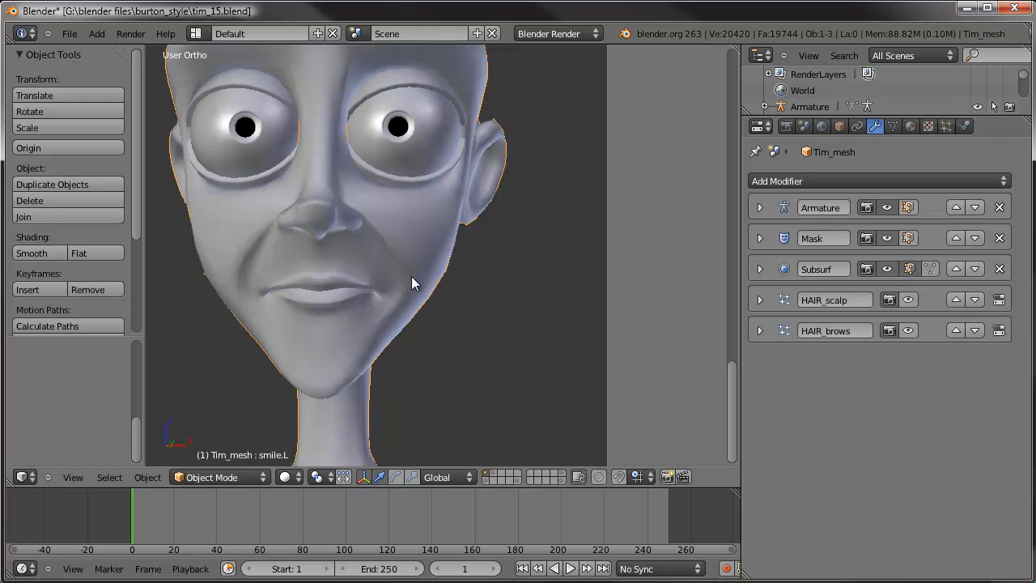
Step: Set the smile.L shape key's value to 1.000 and check the smoothed smile from the front
{"action": "key", "text": "KP_1"}
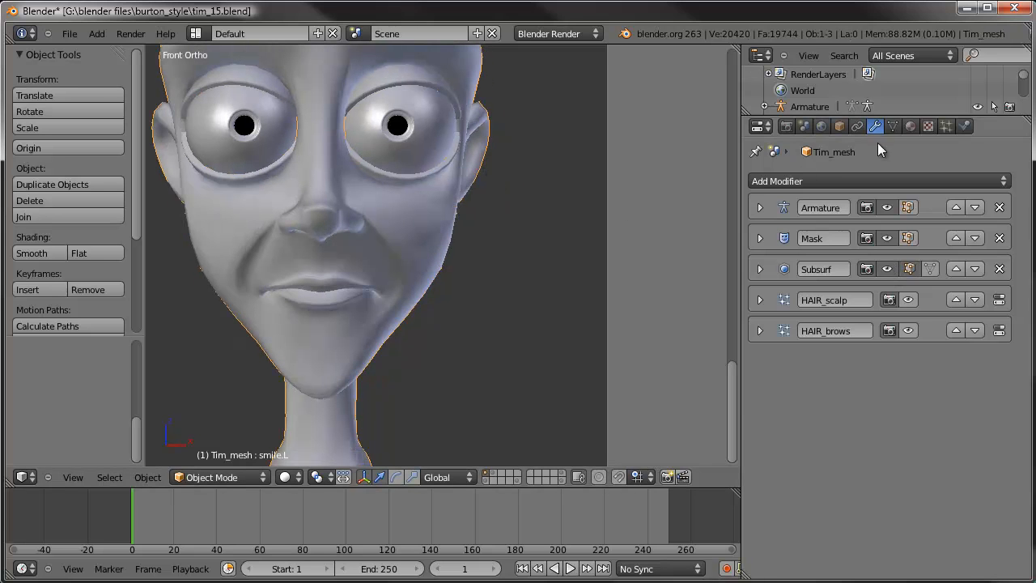
{"action": "left_click", "coordinate": [892, 126]}
{"action": "left_click_drag", "start_coordinate": [797, 475], "coordinate": [1011, 469]}
Step: In Edit Mode, select the linked upper and lower teeth and gum geometry behind the lips and hide it
{"action": "scroll", "coordinate": [357, 269], "scroll_direction": "up", "scroll_amount": 3}
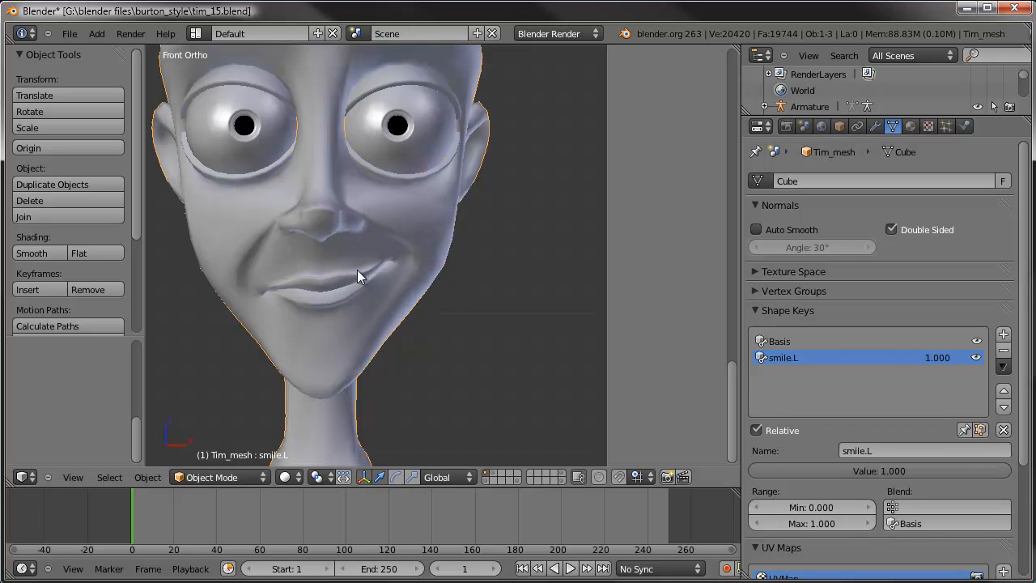
{"action": "scroll", "coordinate": [338, 339], "scroll_direction": "up", "scroll_amount": 5}
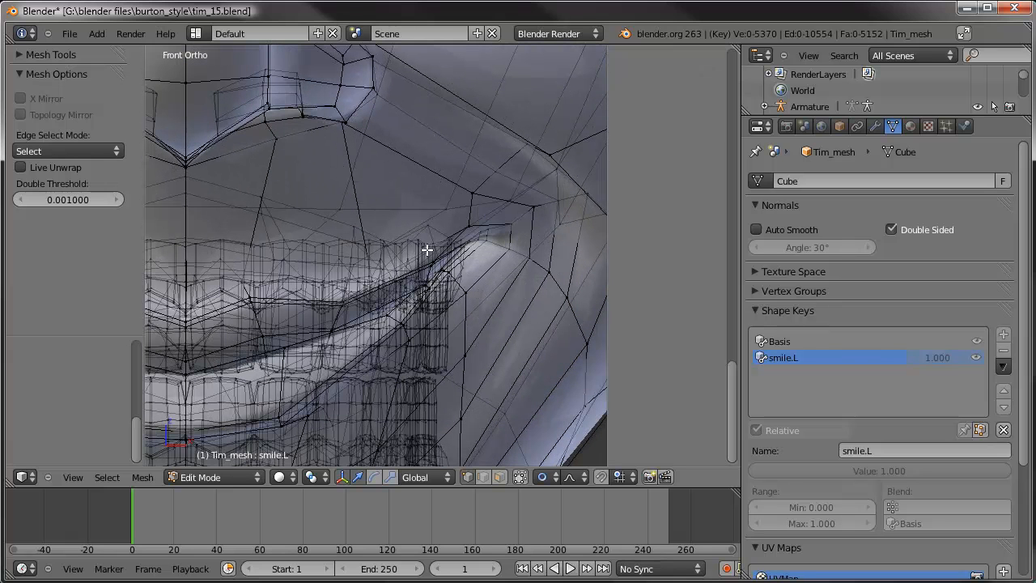
{"action": "right_click", "coordinate": [417, 237]}
{"action": "right_click", "coordinate": [450, 345], "text": "shift"}
{"action": "right_click", "coordinate": [437, 410], "text": "shift"}
{"action": "right_click", "coordinate": [447, 455], "text": "shift"}
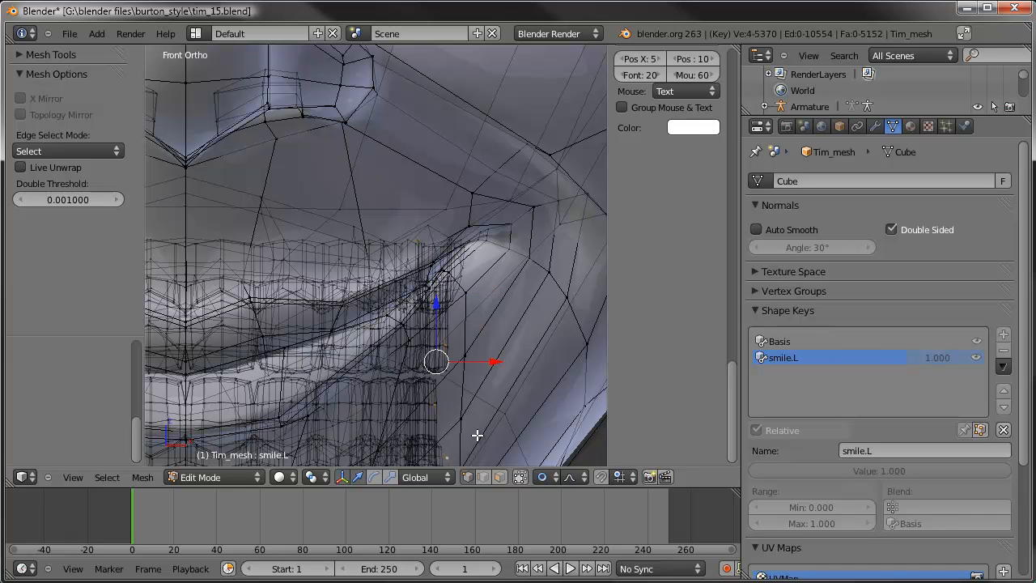
{"action": "key", "text": "ctrl+l"}
{"action": "key", "text": "h"}
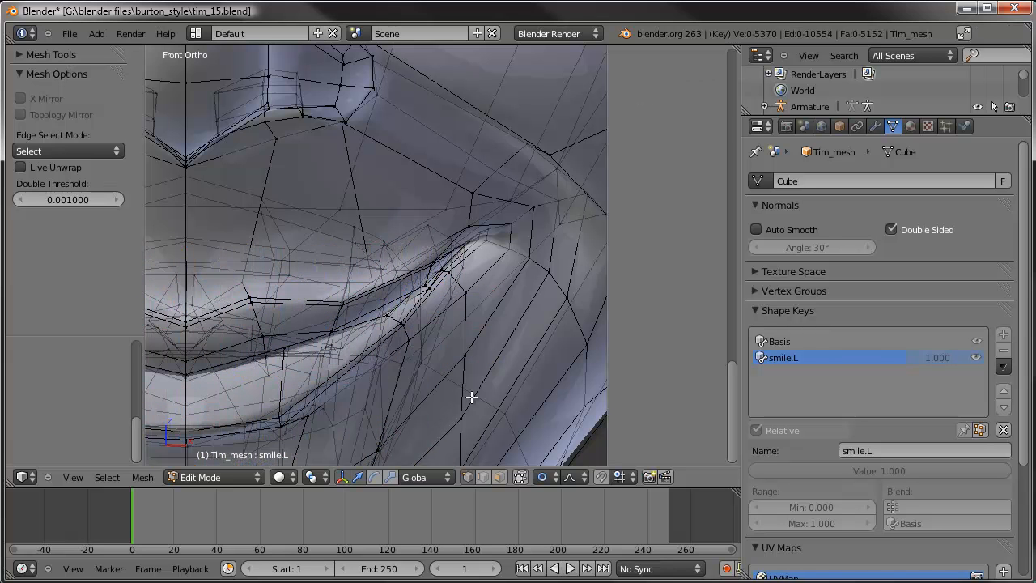
Step: Move a vertex on the left upper lip and one on the lower lip's bottom edge up and outward
{"action": "scroll", "coordinate": [426, 338], "scroll_direction": "down", "scroll_amount": 2}
{"action": "scroll", "coordinate": [403, 304], "scroll_direction": "up", "scroll_amount": 1}
{"action": "right_click", "coordinate": [343, 297]}
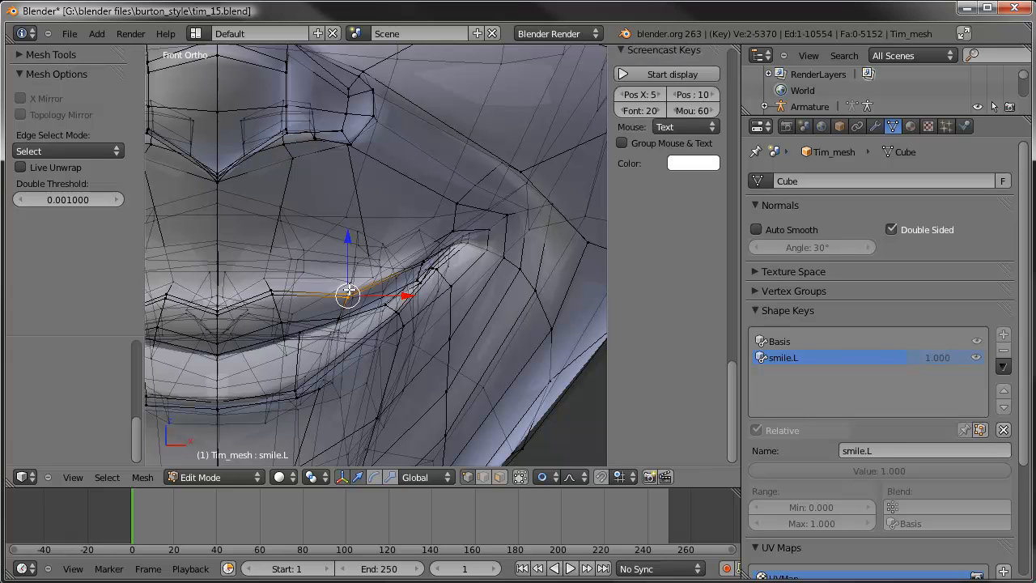
{"action": "key", "text": "g"}
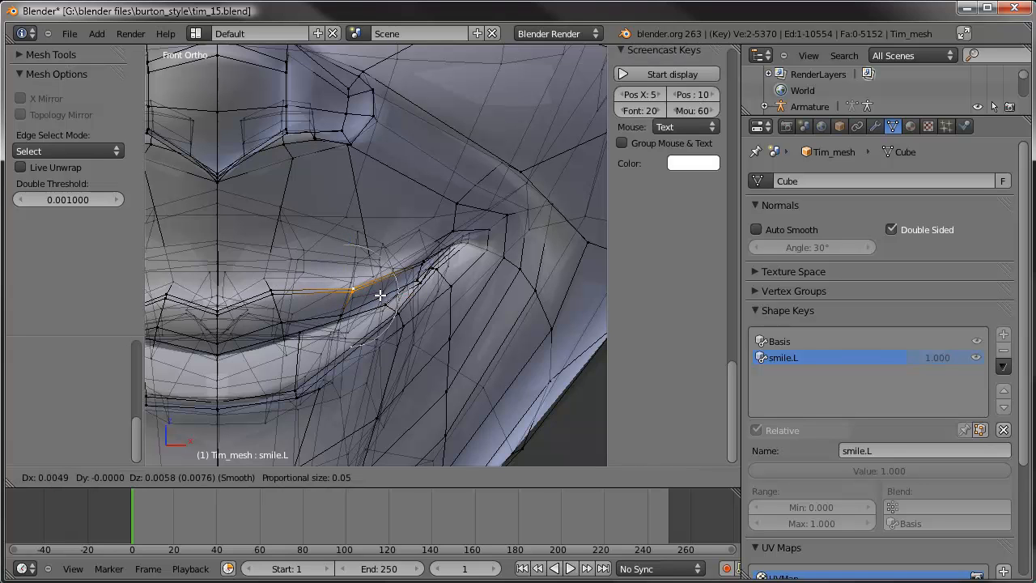
{"action": "left_click", "coordinate": [380, 291]}
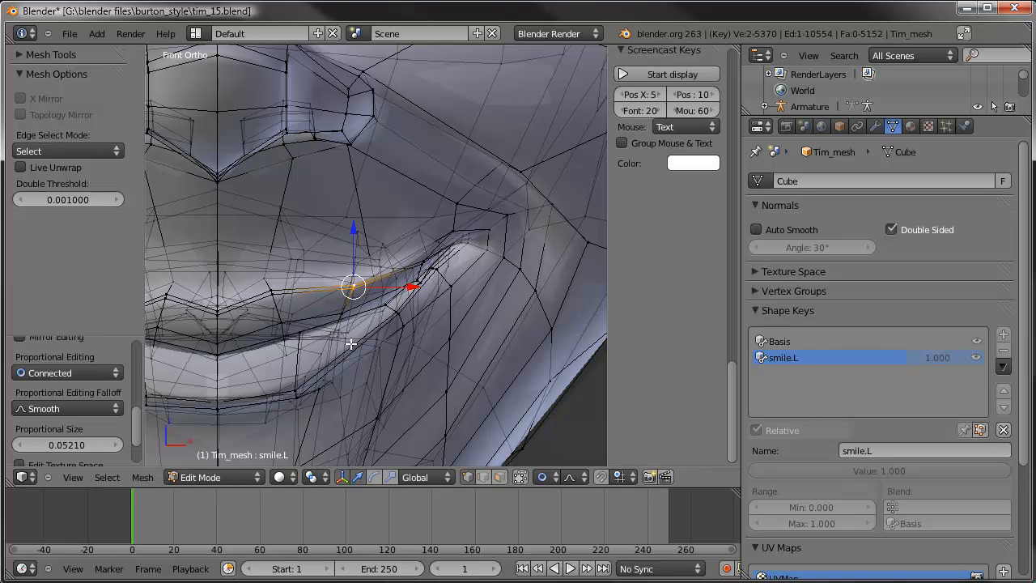
{"action": "right_click", "coordinate": [301, 396]}
{"action": "key", "text": "g"}
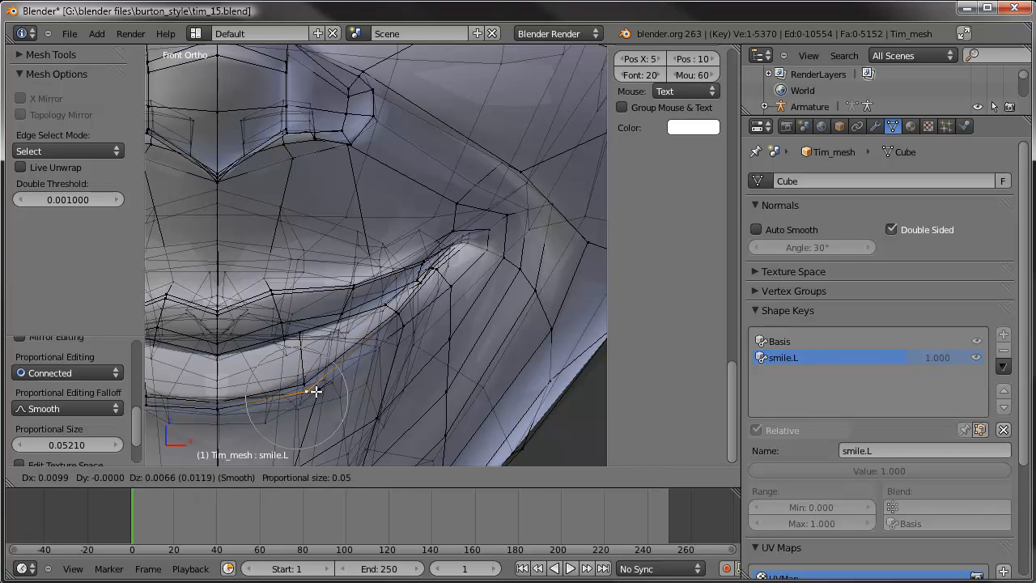
{"action": "left_click", "coordinate": [315, 391]}
Step: Fine-tune the upper lip's left edge vertices and the lip-line vertex below them to smooth the smile curve
{"action": "right_click", "coordinate": [357, 285]}
{"action": "key", "text": "g"}
{"action": "left_click", "coordinate": [353, 284]}
{"action": "right_click", "coordinate": [272, 294]}
{"action": "key", "text": "g"}
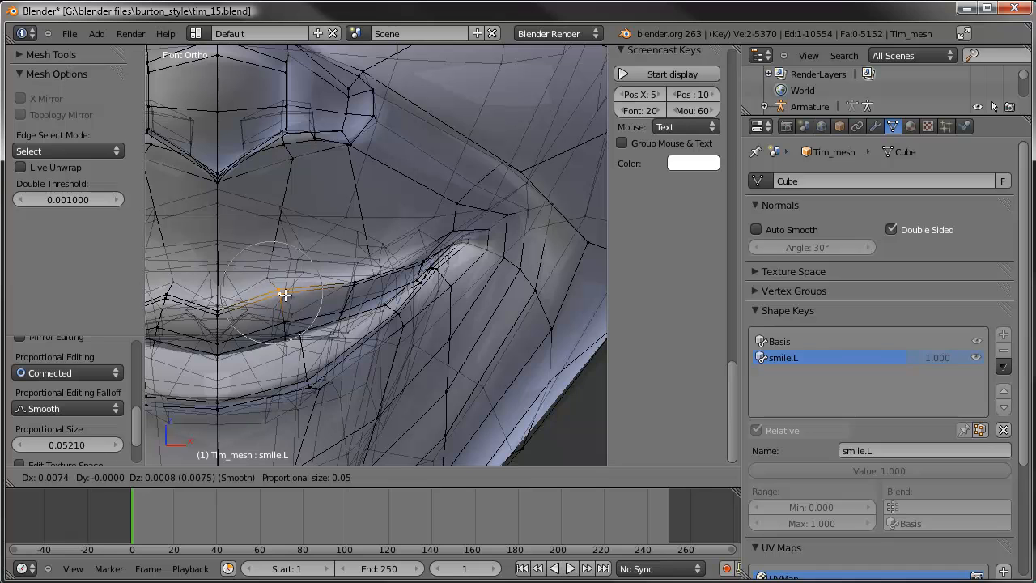
{"action": "left_click", "coordinate": [286, 293]}
{"action": "right_click", "coordinate": [289, 337]}
{"action": "key", "text": "g"}
{"action": "left_click", "coordinate": [289, 338]}
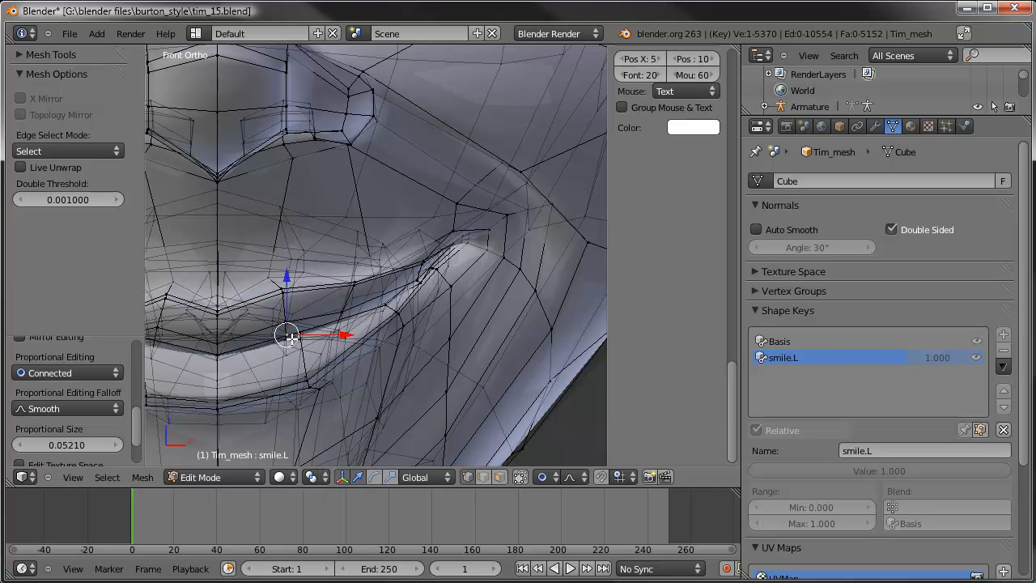
Step: Reposition the vertices where the left halves of the upper and lower lips meet to follow the smile
{"action": "right_click", "coordinate": [289, 338]}
{"action": "key", "text": "g"}
{"action": "left_click", "coordinate": [289, 344]}
{"action": "right_click", "coordinate": [287, 355]}
{"action": "key", "text": "g"}
{"action": "left_click", "coordinate": [305, 343]}
{"action": "key", "text": "g"}
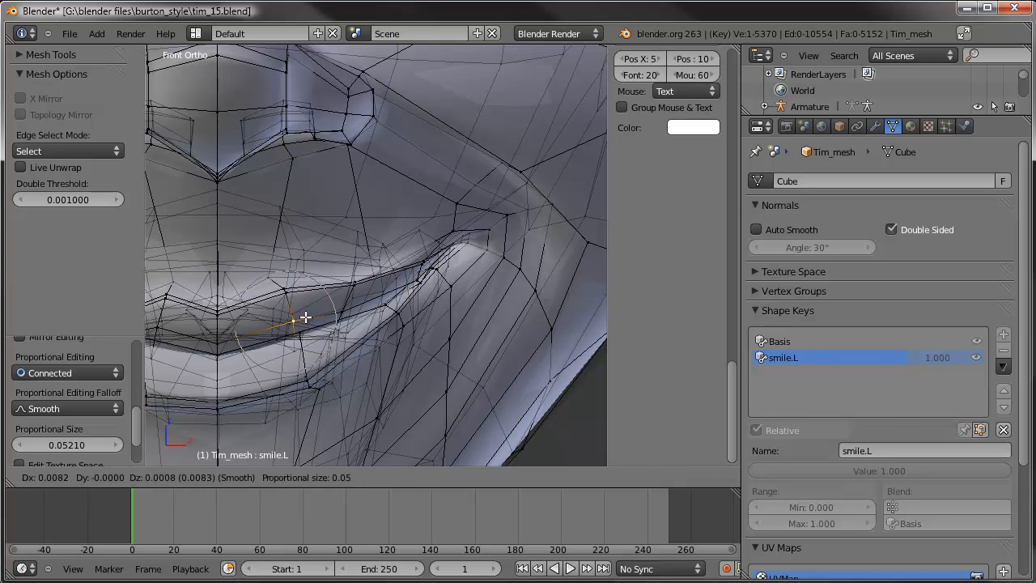
{"action": "left_click", "coordinate": [298, 317]}
Step: Return to Object Mode and test the smile by setting smile.L's value to 0.000 and back to 1.000
{"action": "key", "text": "Tab"}
{"action": "scroll", "coordinate": [427, 308], "scroll_direction": "down", "scroll_amount": 3}
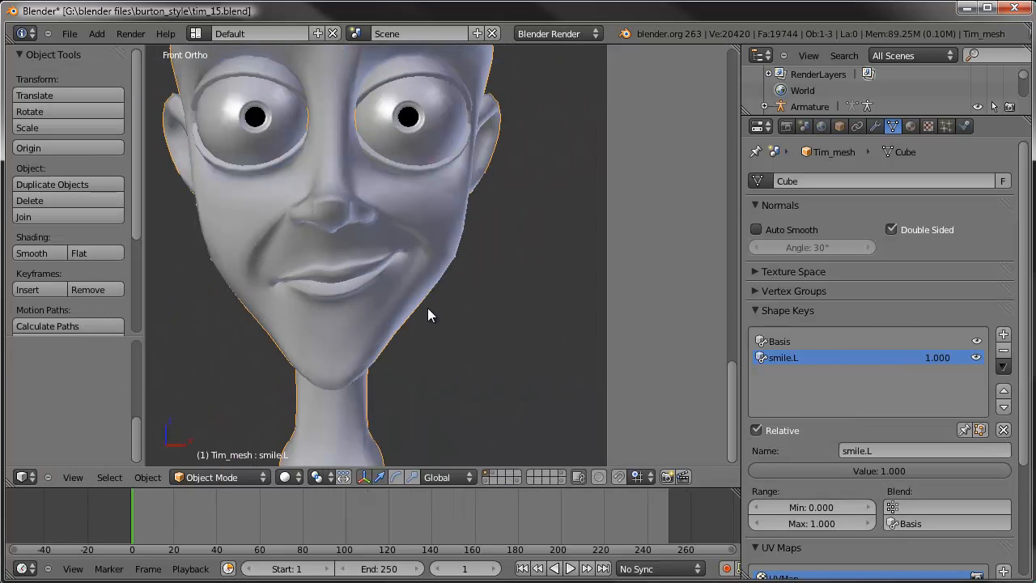
{"action": "scroll", "coordinate": [427, 307], "scroll_direction": "up", "scroll_amount": 1}
{"action": "left_click_drag", "start_coordinate": [880, 468], "coordinate": [469, 316]}
{"action": "scroll", "coordinate": [470, 323], "scroll_direction": "down", "scroll_amount": 6}
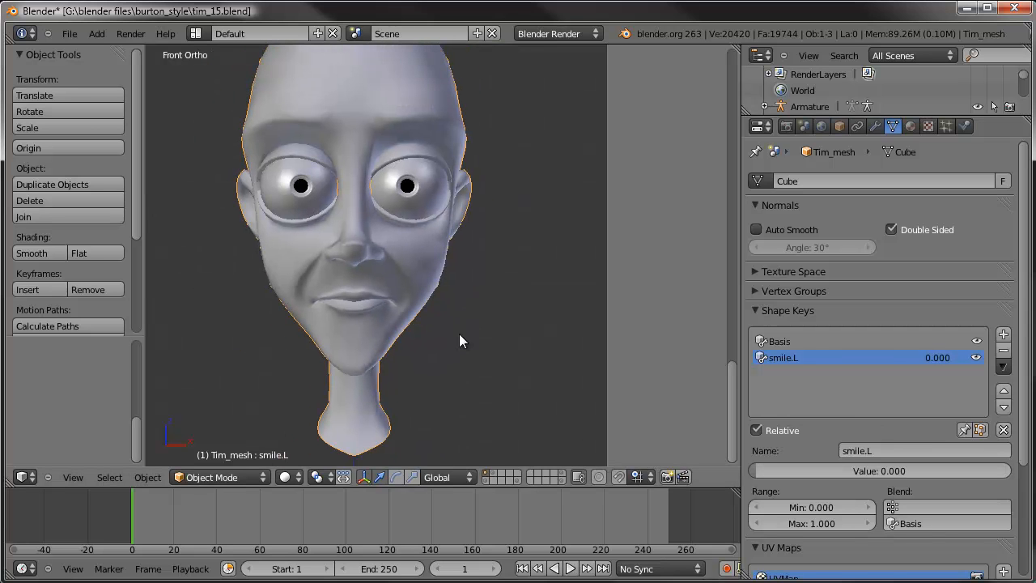
{"action": "scroll", "coordinate": [461, 340], "scroll_direction": "up", "scroll_amount": 4}
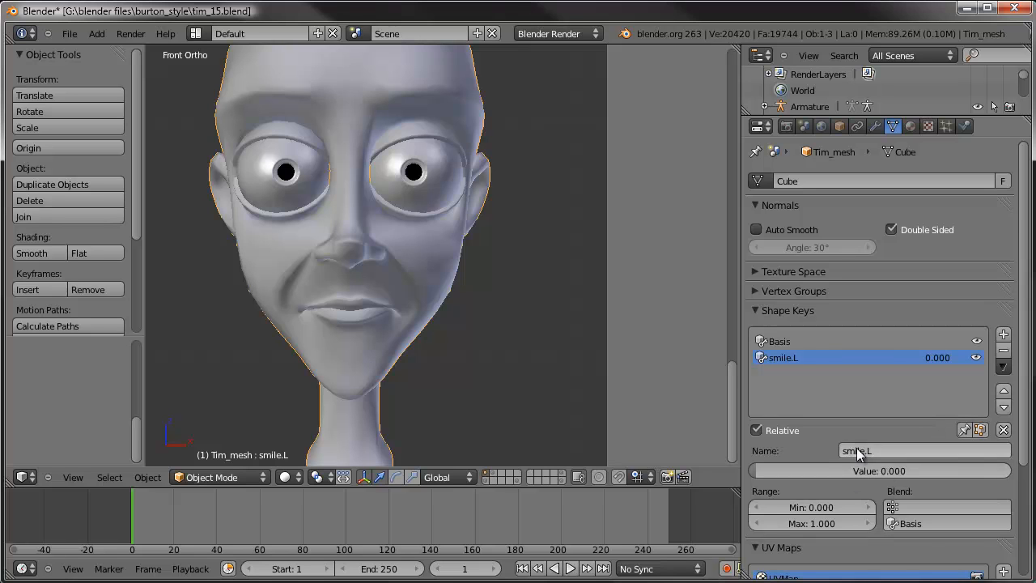
{"action": "left_click_drag", "start_coordinate": [771, 471], "coordinate": [892, 471]}
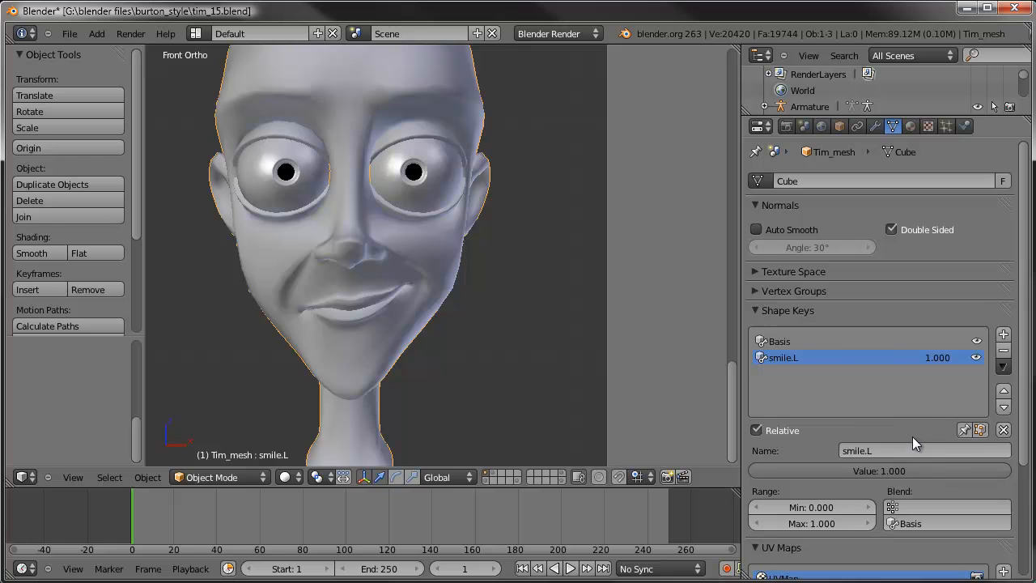
Step: Create a new shape key from the current mix, setting smile.L to 0.000 and the new key to 1.000
{"action": "left_click", "coordinate": [1003, 368]}
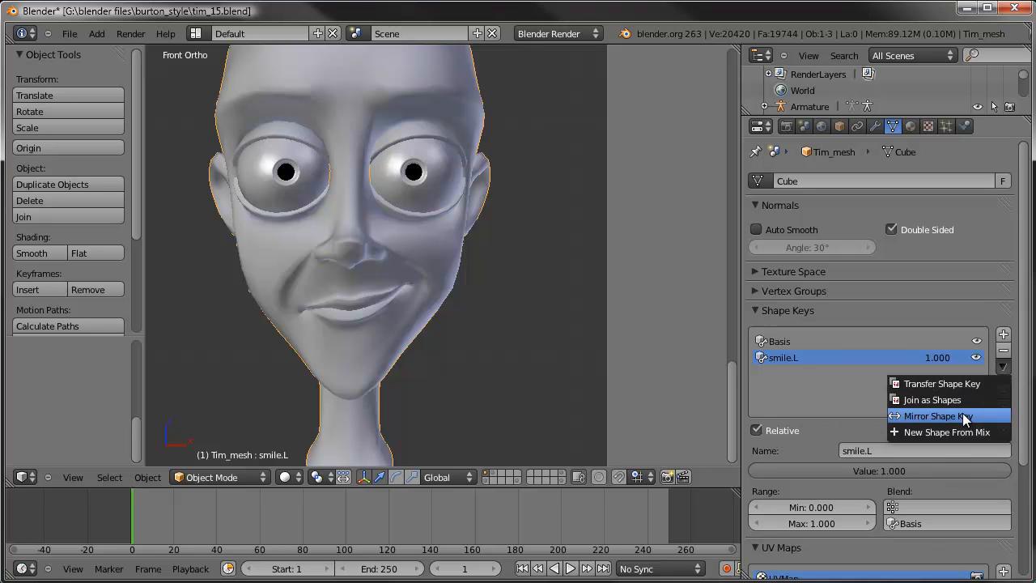
{"action": "left_click", "coordinate": [949, 433]}
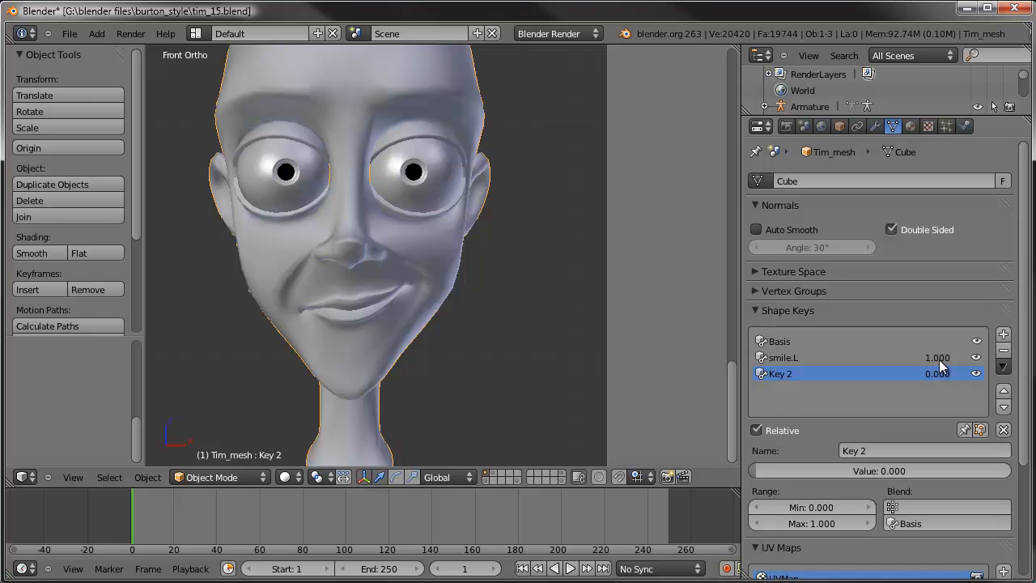
{"action": "left_click", "coordinate": [898, 356]}
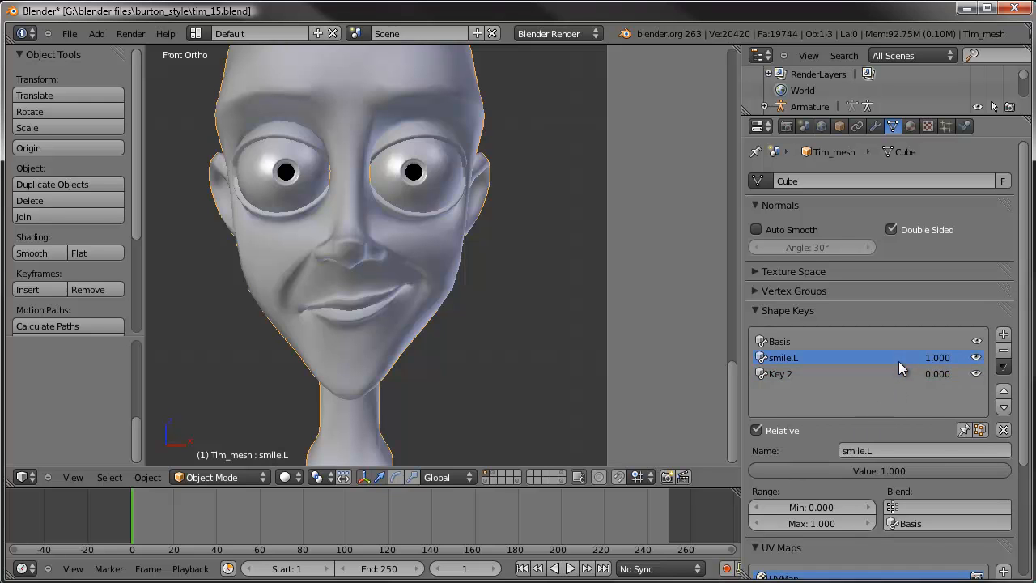
{"action": "left_click_drag", "start_coordinate": [938, 471], "coordinate": [576, 426]}
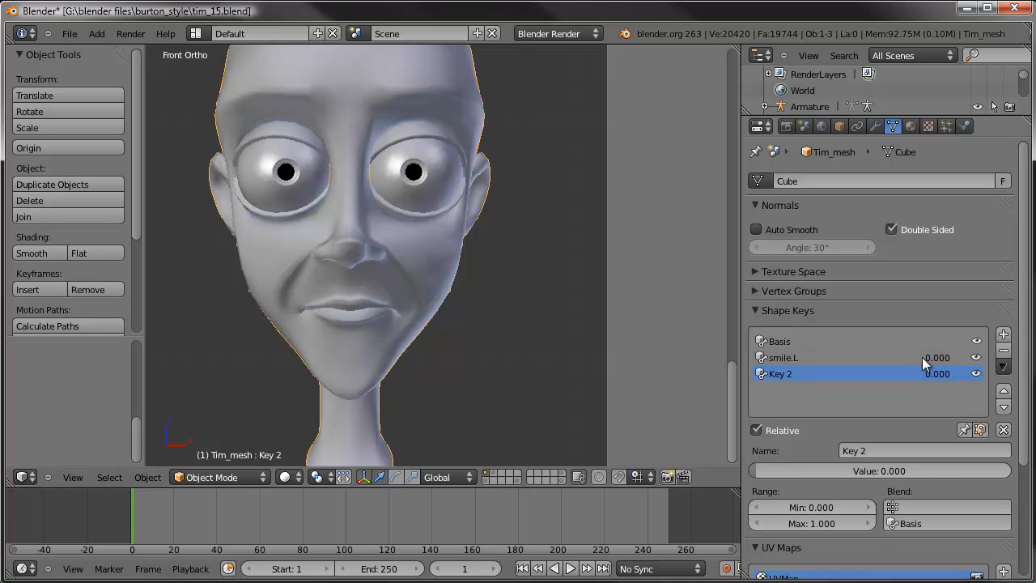
{"action": "left_click_drag", "start_coordinate": [815, 468], "coordinate": [1012, 472]}
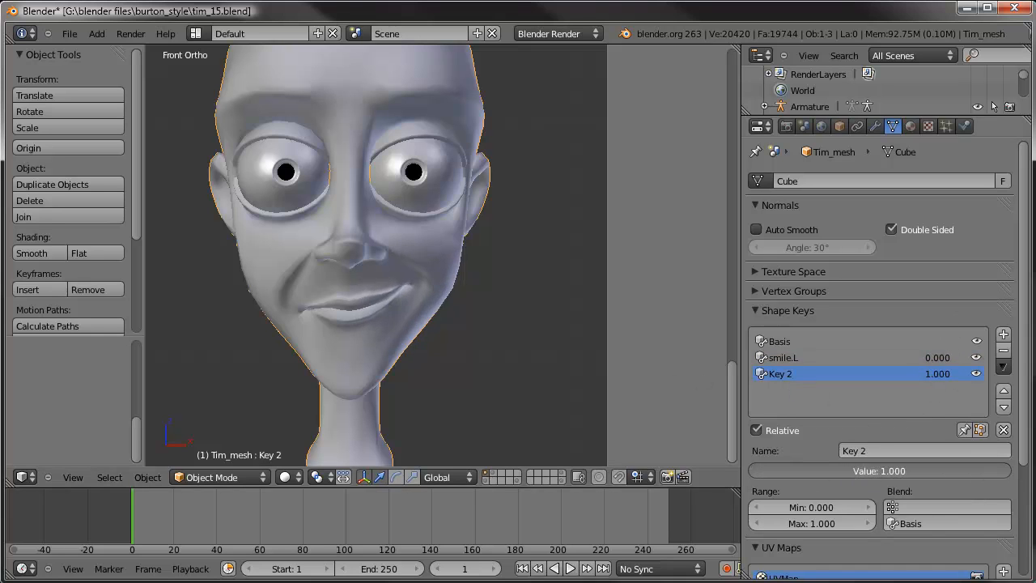
Step: Rename the new shape key by copying the smile.L key's name onto it
{"action": "left_click", "coordinate": [785, 358]}
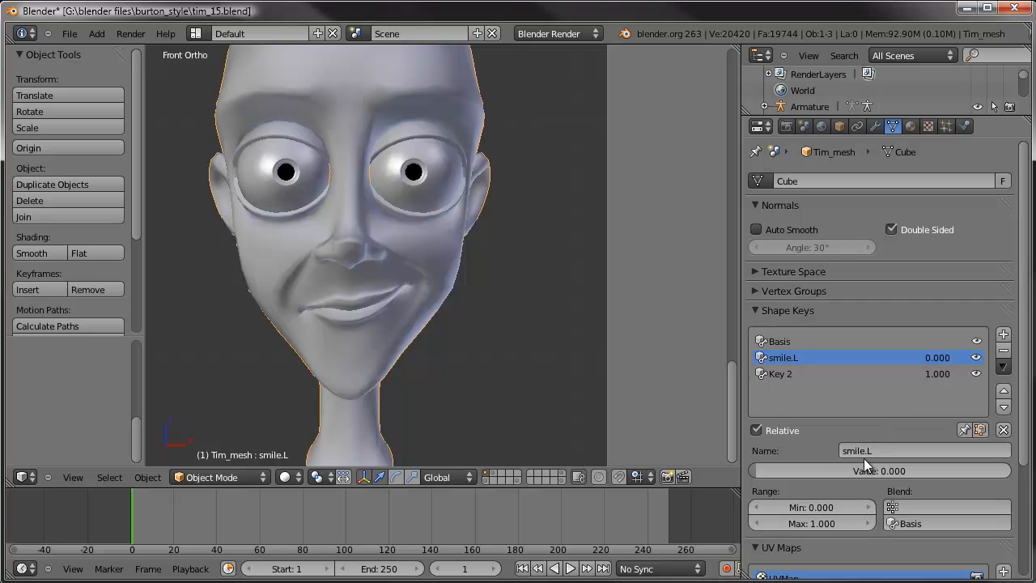
{"action": "key", "text": "ctrl+c"}
{"action": "left_click", "coordinate": [798, 374]}
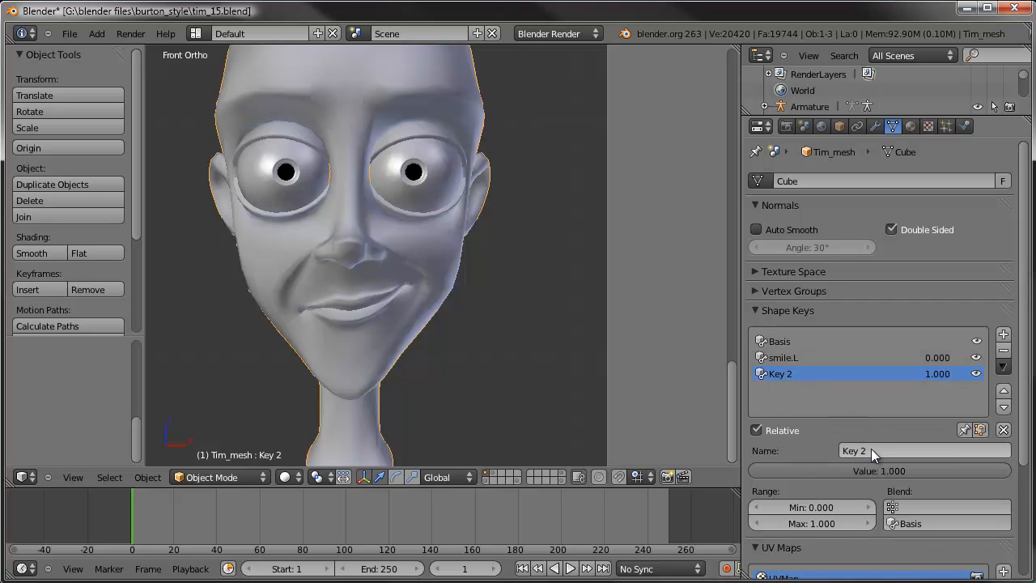
{"action": "key", "text": "ctrl+v"}
Step: Show the 3D view's properties region and start the Screencast Keys display
{"action": "key", "text": "n"}
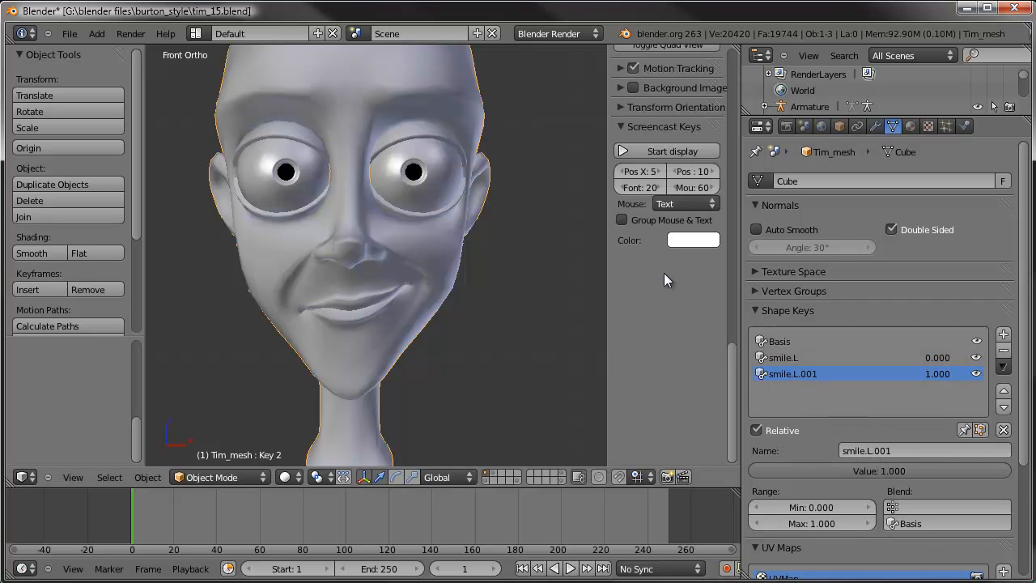
{"action": "scroll", "coordinate": [664, 273], "scroll_direction": "up", "scroll_amount": 6}
{"action": "left_click", "coordinate": [660, 313]}
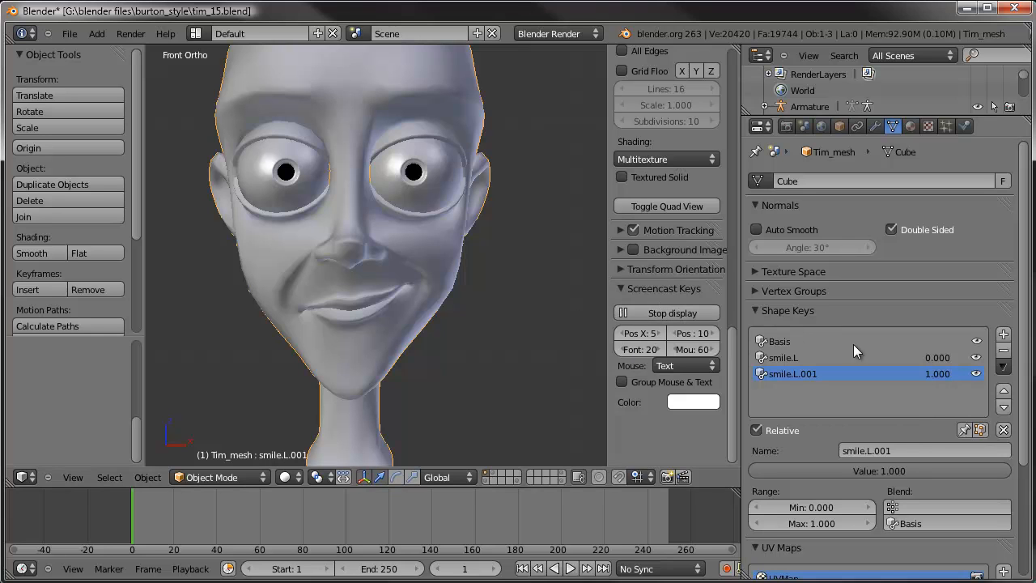
Step: Rename the duplicated shape key to smile.R
{"action": "left_click", "coordinate": [867, 451]}
{"action": "left_click_drag", "start_coordinate": [867, 451], "coordinate": [1022, 462]}
{"action": "type", "text": "R"}
{"action": "key", "text": "Return"}
{"action": "left_click", "coordinate": [1004, 367]}
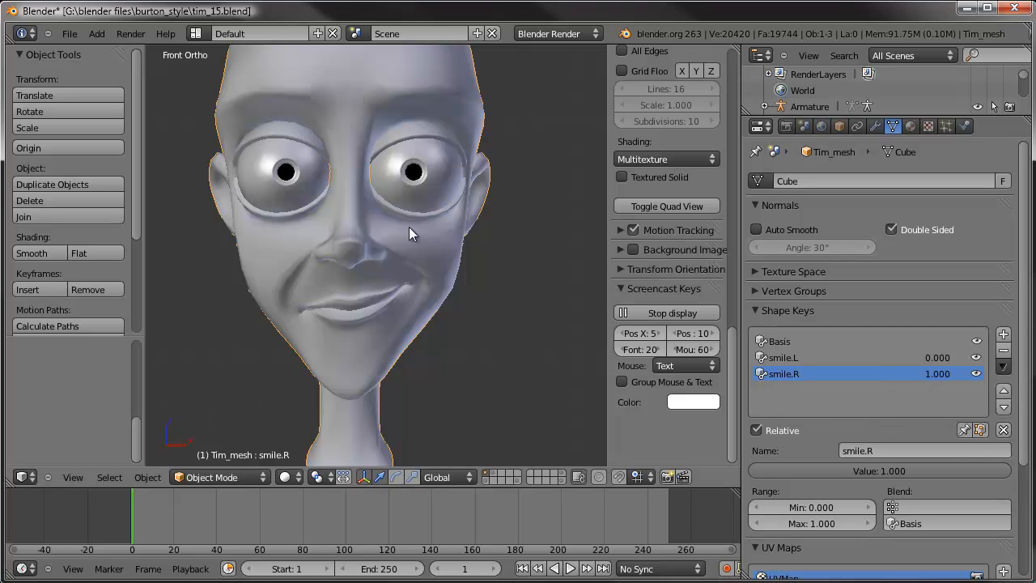
Step: Enter Edit Mode on the character mesh and select all of its vertices
{"action": "scroll", "coordinate": [397, 240], "scroll_direction": "down", "scroll_amount": 3}
{"action": "middle_click_drag", "start_coordinate": [377, 248], "coordinate": [451, 259], "text": "shift"}
{"action": "scroll", "coordinate": [408, 315], "scroll_direction": "up", "scroll_amount": 1}
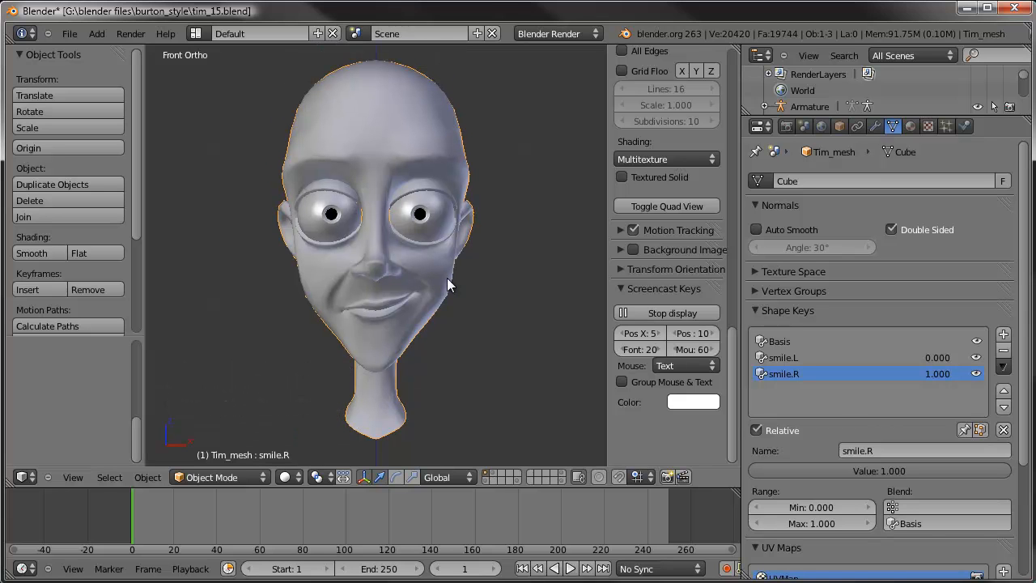
{"action": "key", "text": "Tab"}
{"action": "scroll", "coordinate": [418, 307], "scroll_direction": "down", "scroll_amount": 1}
{"action": "middle_click_drag", "start_coordinate": [419, 307], "coordinate": [426, 335], "text": "shift"}
{"action": "key", "text": "a"}
{"action": "scroll", "coordinate": [428, 268], "scroll_direction": "down", "scroll_amount": 1}
{"action": "key", "text": "a"}
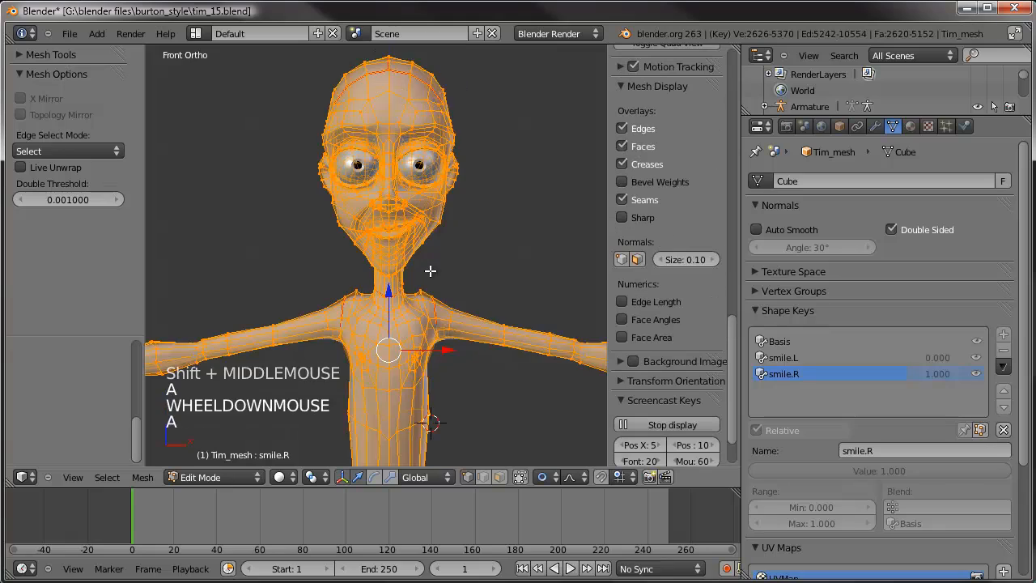
Step: Examine the mesh from the head down to the torso for vertices lying on its centre line
{"action": "scroll", "coordinate": [429, 272], "scroll_direction": "up", "scroll_amount": 3}
{"action": "scroll", "coordinate": [429, 269], "scroll_direction": "up", "scroll_amount": 8}
{"action": "middle_click_drag", "start_coordinate": [427, 267], "coordinate": [407, 266], "text": "shift"}
{"action": "scroll", "coordinate": [408, 263], "scroll_direction": "up", "scroll_amount": 4}
{"action": "scroll", "coordinate": [404, 270], "scroll_direction": "down", "scroll_amount": 1}
{"action": "scroll", "coordinate": [405, 269], "scroll_direction": "down", "scroll_amount": 16}
{"action": "middle_click_drag", "start_coordinate": [385, 259], "coordinate": [409, 205], "text": "shift"}
{"action": "scroll", "coordinate": [348, 242], "scroll_direction": "up", "scroll_amount": 4}
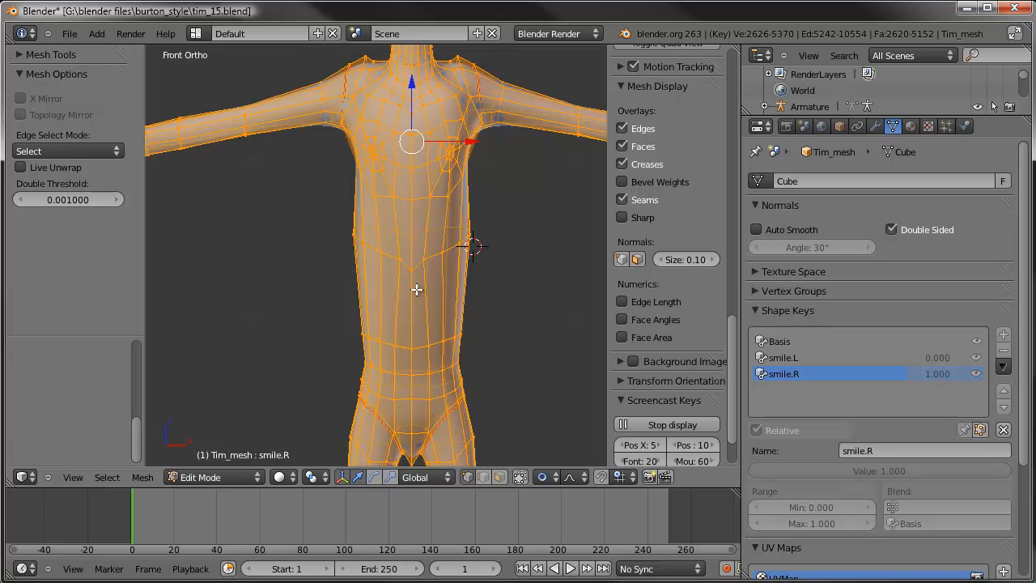
Step: Deselect everything, circle-select the vertices on the chest's centre line, and snap the 3D cursor to the selection
{"action": "scroll", "coordinate": [417, 289], "scroll_direction": "up", "scroll_amount": 2}
{"action": "middle_click_drag", "start_coordinate": [423, 93], "coordinate": [395, 266], "text": "shift"}
{"action": "scroll", "coordinate": [417, 244], "scroll_direction": "up", "scroll_amount": 3}
{"action": "key", "text": "a"}
{"action": "key", "text": "c"}
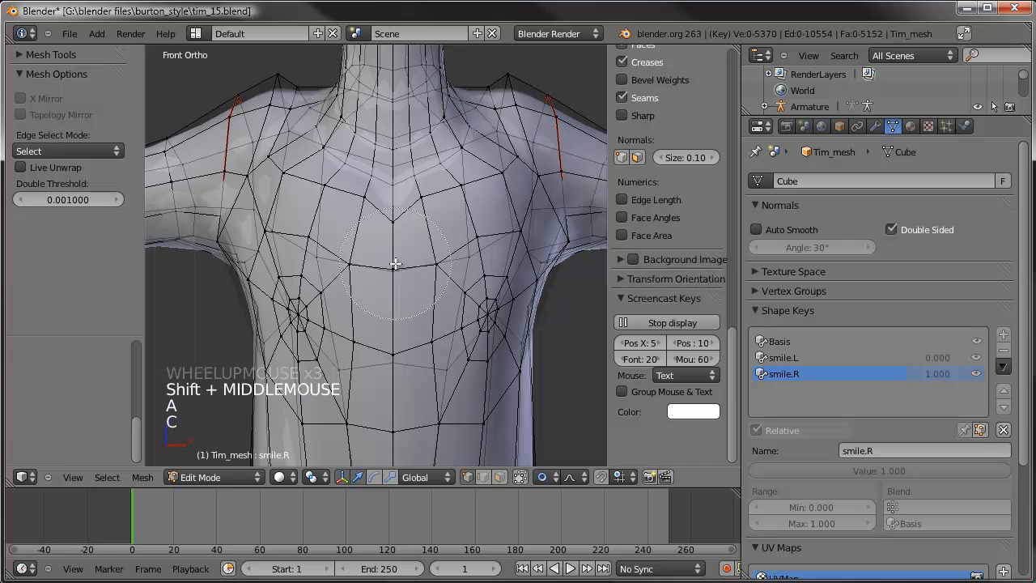
{"action": "left_click", "coordinate": [393, 266]}
{"action": "left_click", "coordinate": [396, 346]}
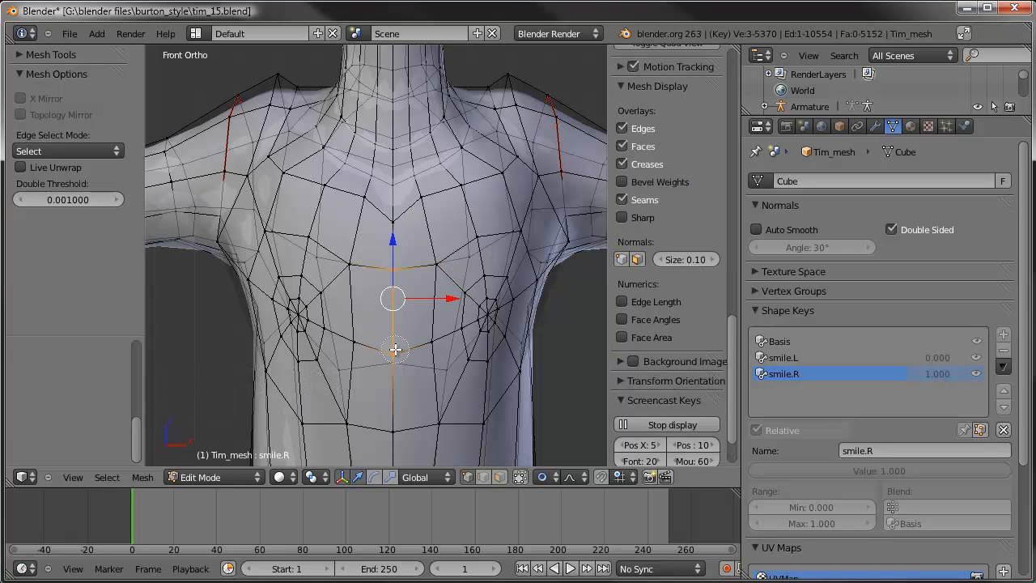
{"action": "right_click", "coordinate": [397, 346]}
{"action": "key", "text": "shift+s"}
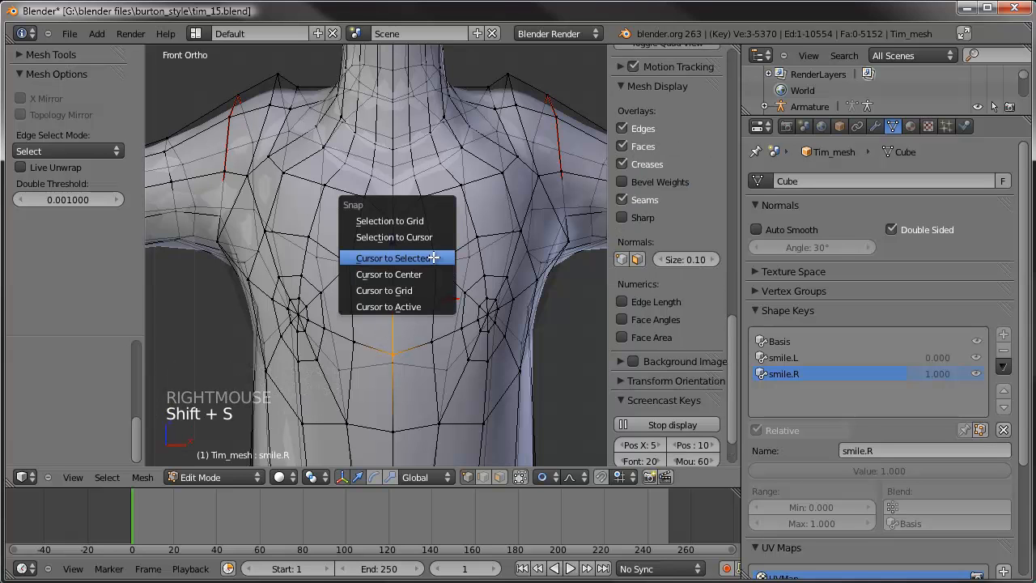
{"action": "left_click", "coordinate": [437, 257]}
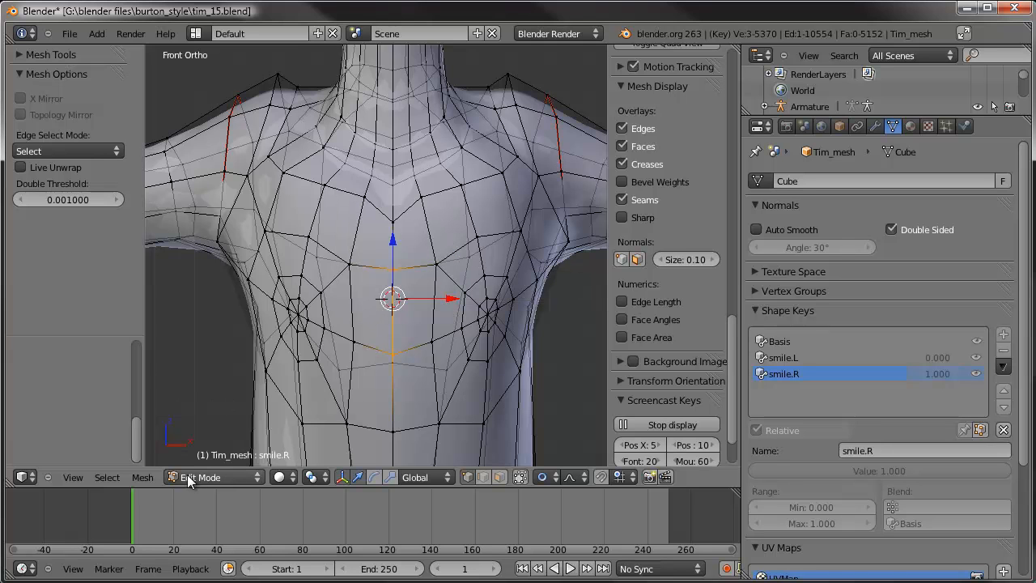
Step: Return to Object Mode and set the mesh's origin to the 3D cursor
{"action": "key", "text": "Tab"}
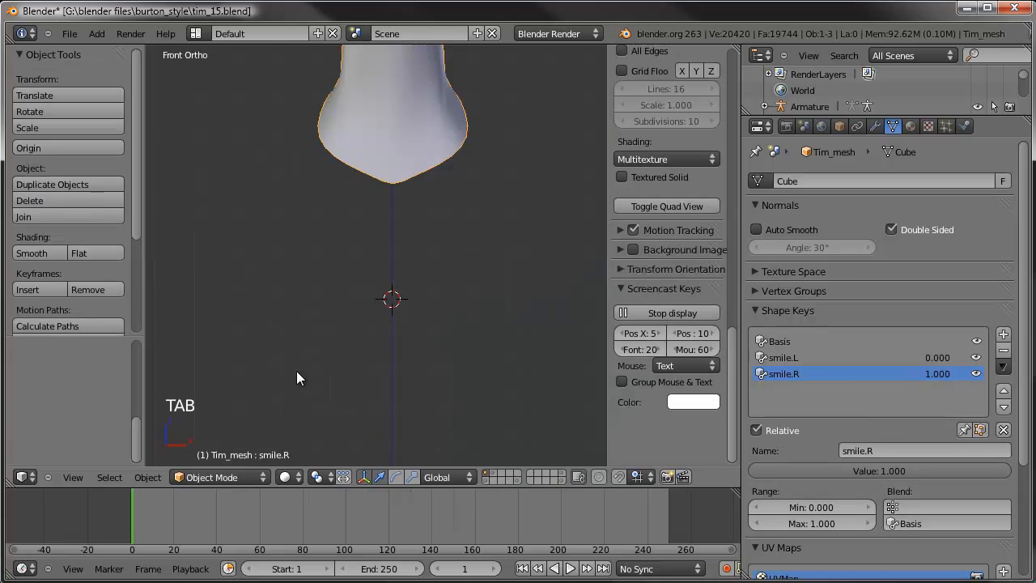
{"action": "left_click", "coordinate": [159, 476]}
{"action": "mouse_move", "coordinate": [206, 407]}
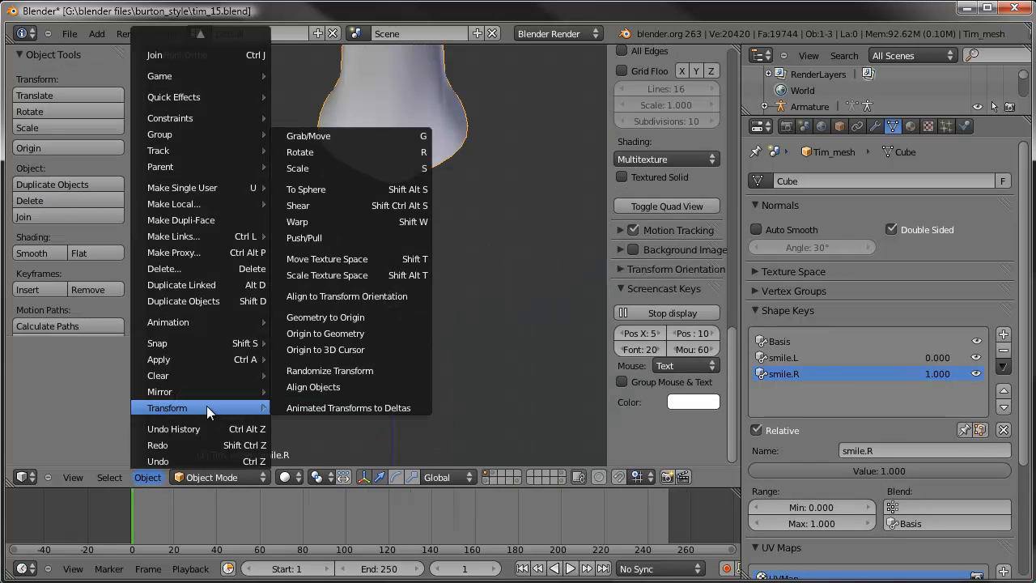
{"action": "left_click", "coordinate": [338, 349]}
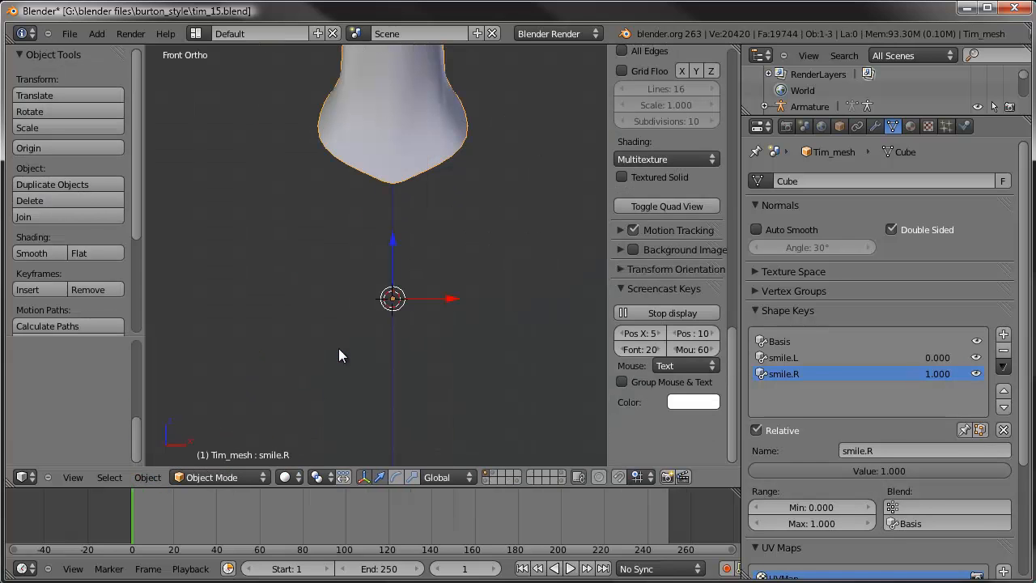
Step: Mirror the smile.R shape key onto the other side of the face
{"action": "scroll", "coordinate": [407, 194], "scroll_direction": "down", "scroll_amount": 2}
{"action": "middle_click_drag", "start_coordinate": [407, 194], "coordinate": [427, 300], "text": "shift"}
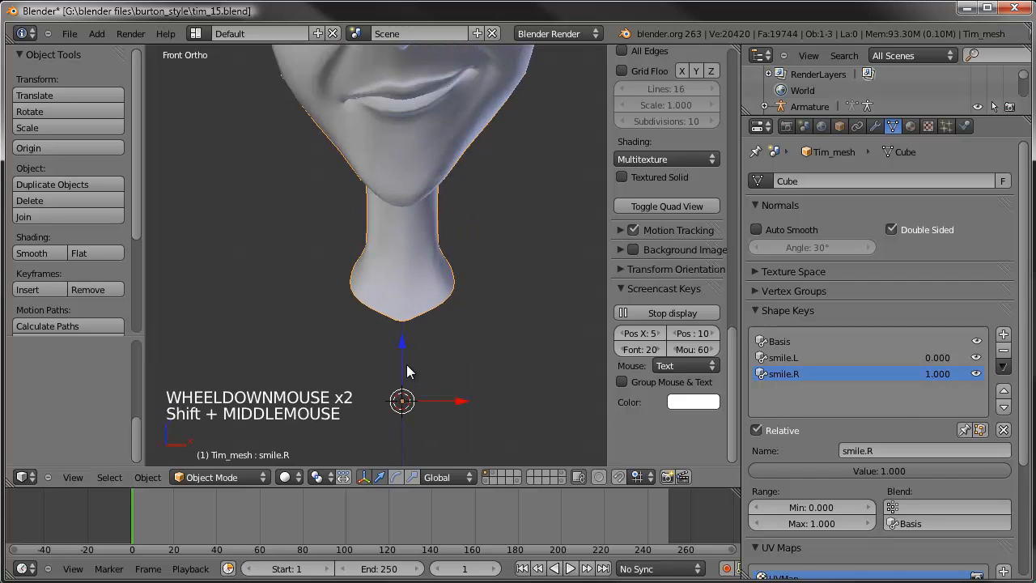
{"action": "scroll", "coordinate": [406, 371], "scroll_direction": "down", "scroll_amount": 2}
{"action": "scroll", "coordinate": [420, 180], "scroll_direction": "down", "scroll_amount": 1}
{"action": "middle_click_drag", "start_coordinate": [419, 180], "coordinate": [423, 220], "text": "shift"}
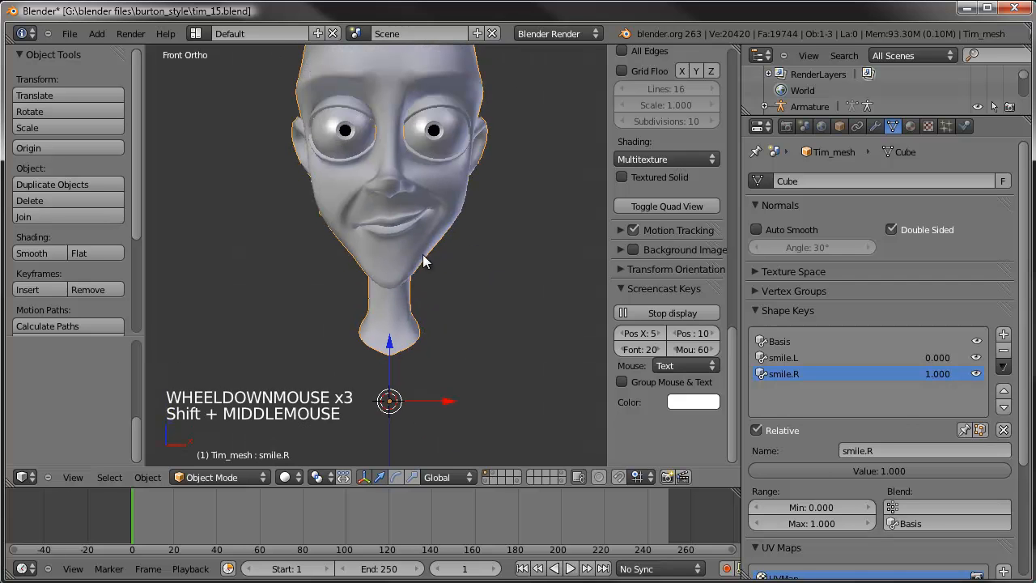
{"action": "left_click", "coordinate": [1003, 366]}
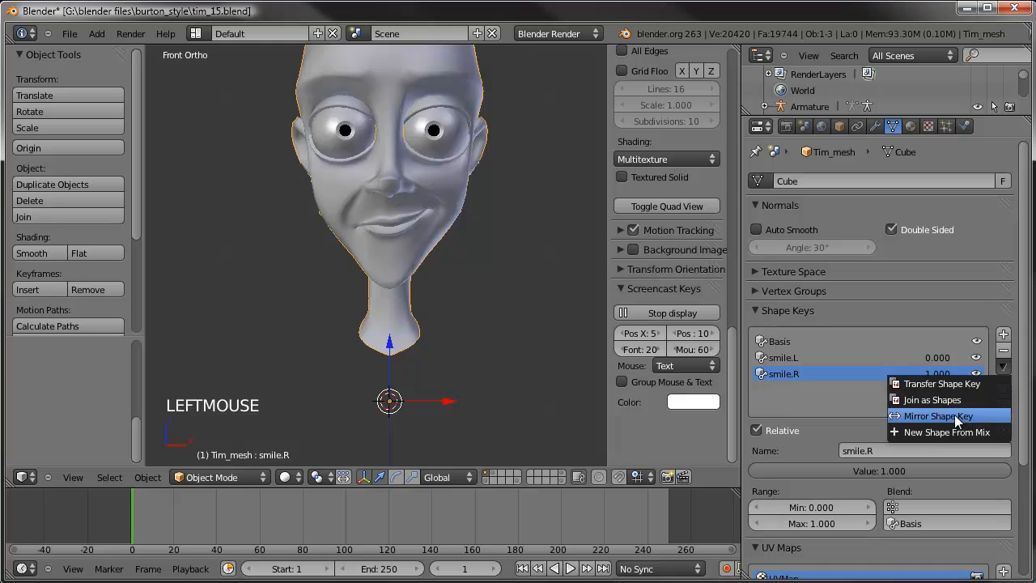
{"action": "left_click", "coordinate": [953, 417]}
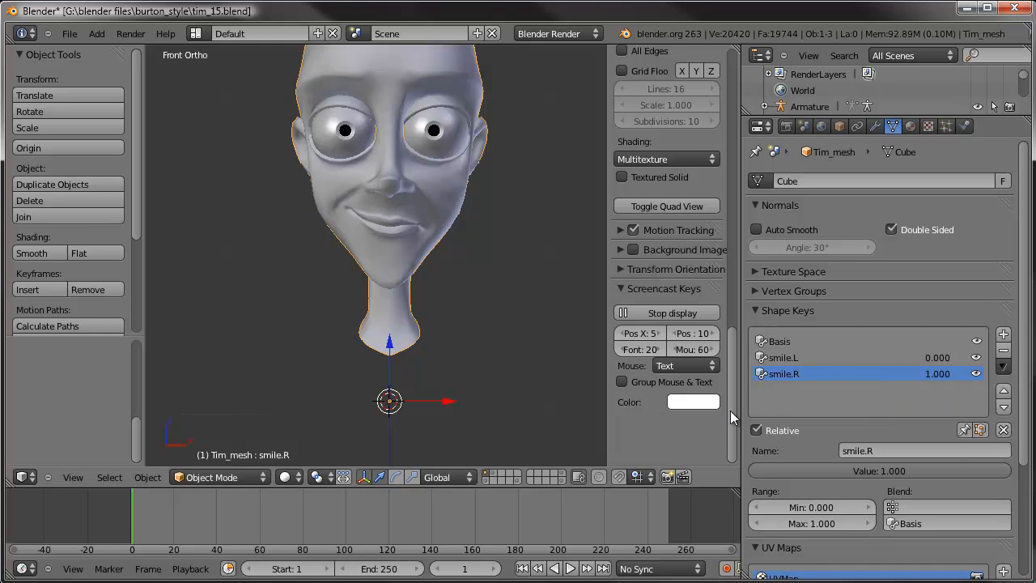
Step: Set smile.L's value to 1.000 to check both smiles together, and delete the smile.R shape key
{"action": "left_click", "coordinate": [830, 357]}
{"action": "left_click_drag", "start_coordinate": [766, 471], "coordinate": [1019, 470]}
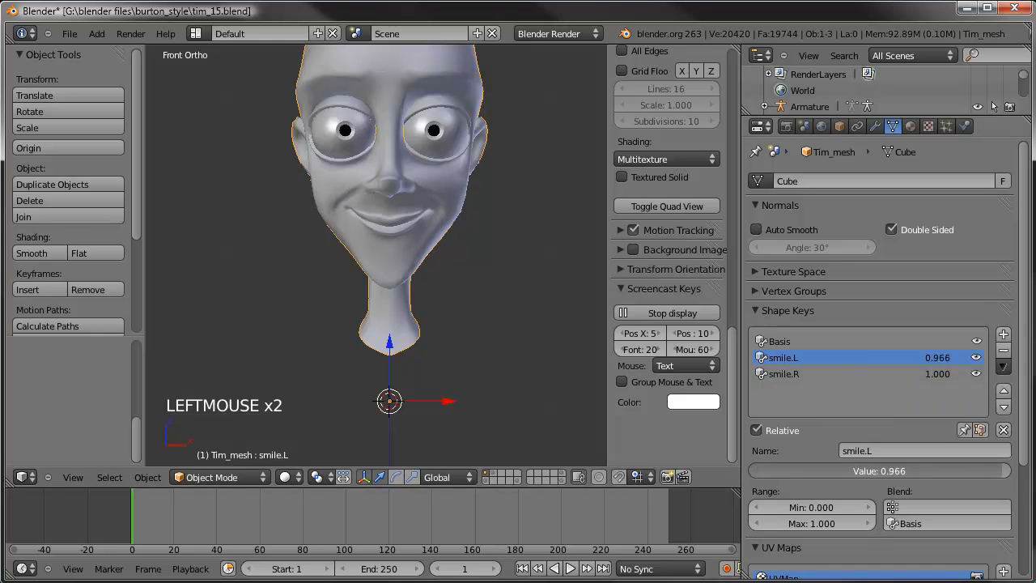
{"action": "scroll", "coordinate": [428, 289], "scroll_direction": "up", "scroll_amount": 3}
{"action": "middle_click_drag", "start_coordinate": [431, 279], "coordinate": [406, 263], "text": "shift"}
{"action": "scroll", "coordinate": [435, 261], "scroll_direction": "up", "scroll_amount": 1}
{"action": "scroll", "coordinate": [472, 275], "scroll_direction": "down", "scroll_amount": 2}
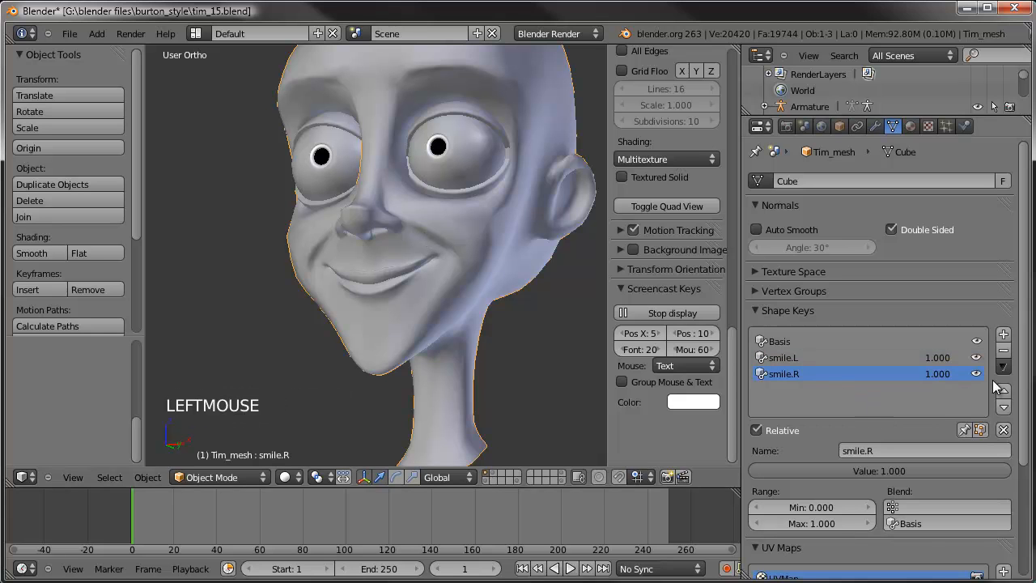
{"action": "left_click", "coordinate": [1004, 349]}
Step: Edit the smile.L shape by moving the raised mouth corner's vertices slightly back in side view, with a proportional size of about 0.2
{"action": "scroll", "coordinate": [421, 257], "scroll_direction": "up", "scroll_amount": 3}
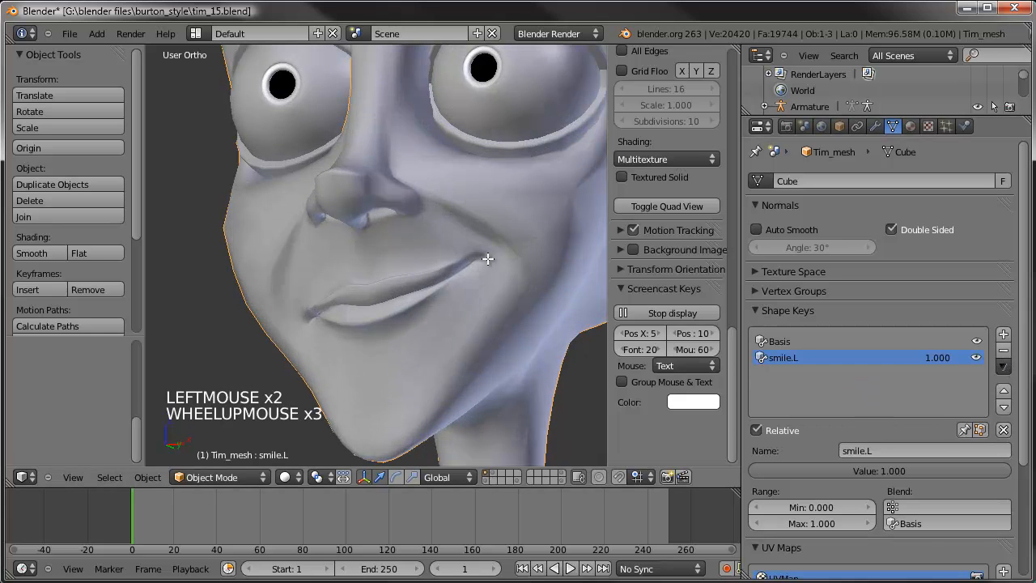
{"action": "key", "text": "Tab"}
{"action": "right_click", "coordinate": [482, 258]}
{"action": "right_click", "coordinate": [483, 259], "text": "shift"}
{"action": "right_click", "coordinate": [482, 258]}
{"action": "right_click", "coordinate": [484, 259], "text": "shift"}
{"action": "key", "text": "KP_3"}
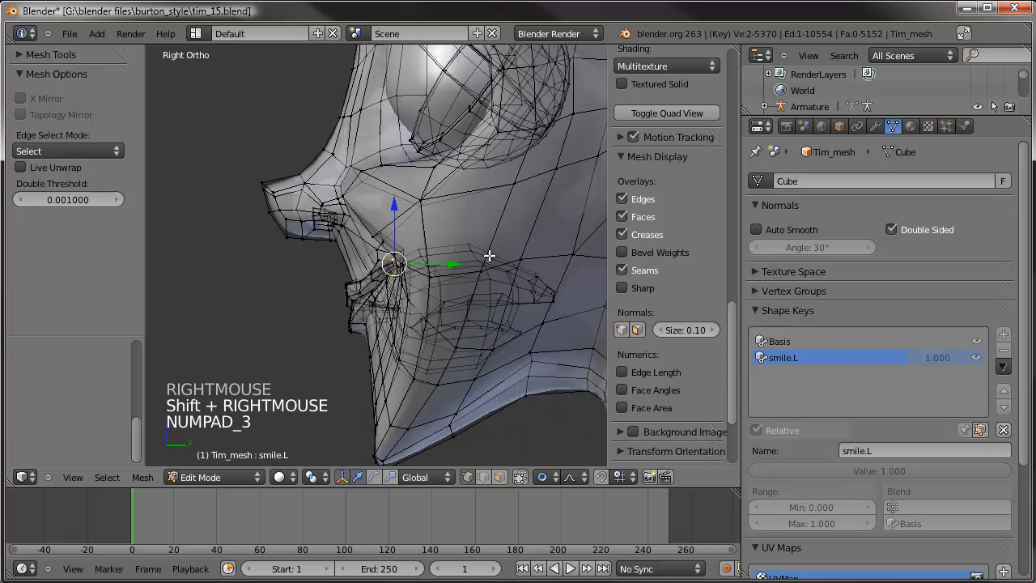
{"action": "scroll", "coordinate": [432, 274], "scroll_direction": "down", "scroll_amount": 3}
{"action": "middle_click_drag", "start_coordinate": [432, 273], "coordinate": [424, 282]}
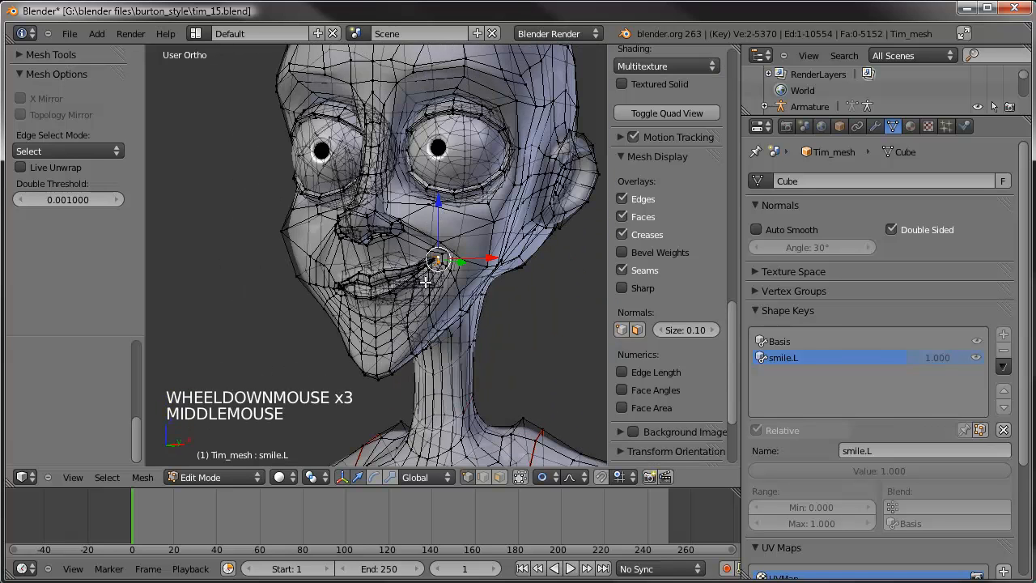
{"action": "middle_click_drag", "start_coordinate": [479, 203], "coordinate": [432, 271]}
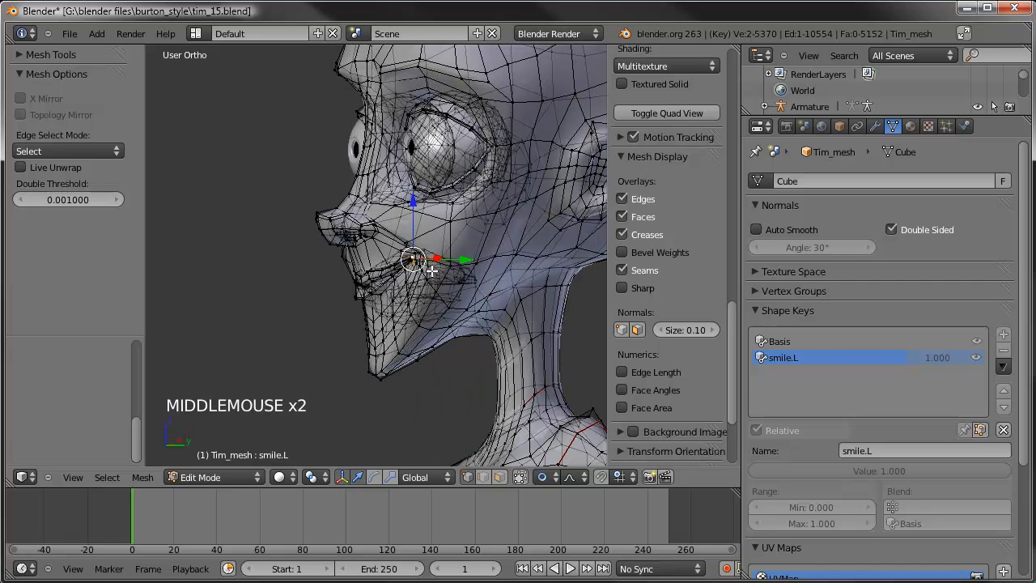
{"action": "key", "text": "KP_3"}
{"action": "scroll", "coordinate": [432, 271], "scroll_direction": "up", "scroll_amount": 4}
{"action": "key", "text": "g"}
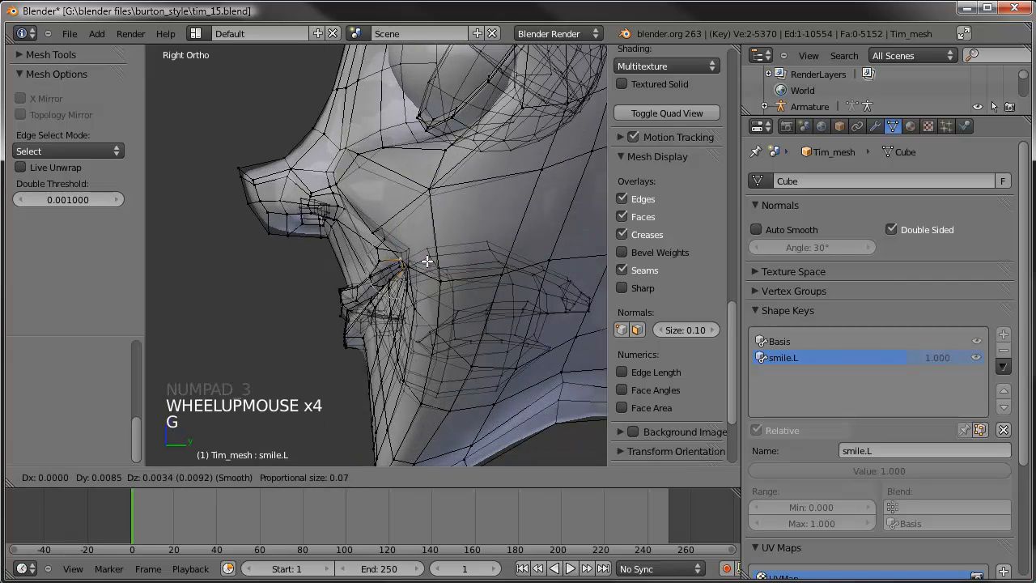
{"action": "scroll", "coordinate": [431, 264], "scroll_direction": "down", "scroll_amount": 10}
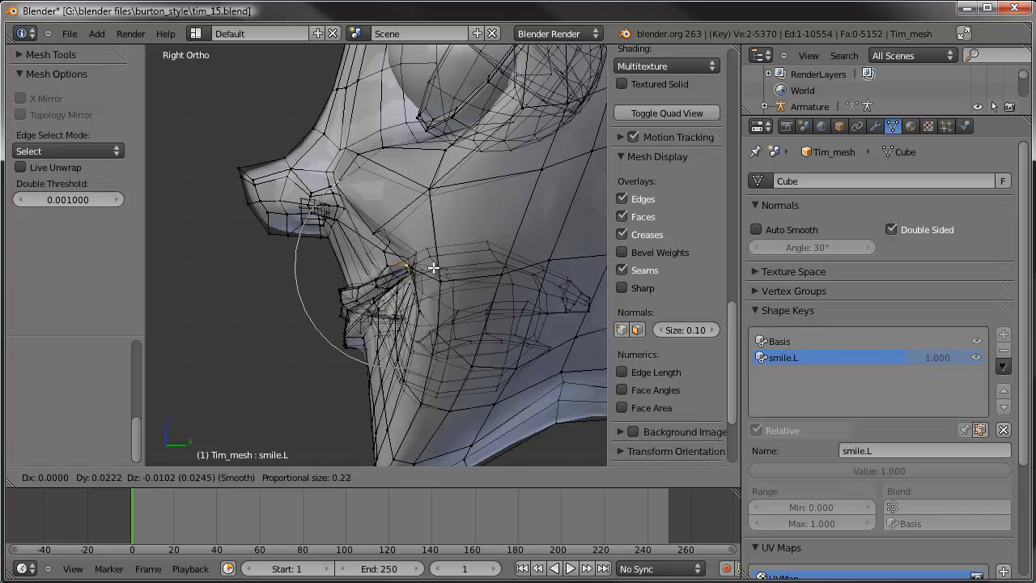
{"action": "left_click", "coordinate": [380, 257]}
Step: Select the vertices of the cheek crease just above the mouth corner and adjust their position with proportional editing
{"action": "right_click", "coordinate": [385, 261]}
{"action": "right_click", "coordinate": [387, 263], "text": "shift"}
{"action": "key", "text": "g"}
{"action": "left_click", "coordinate": [390, 263]}
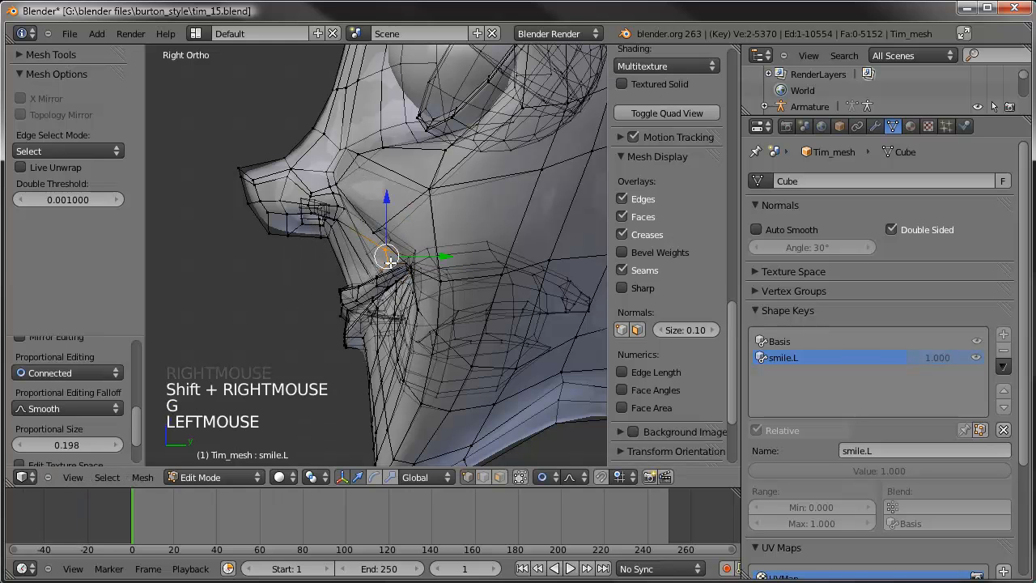
Step: Select four vertices at the raised mouth corner and move them further back in side view with proportional editing
{"action": "middle_click_drag", "start_coordinate": [407, 266], "coordinate": [519, 278]}
{"action": "scroll", "coordinate": [517, 276], "scroll_direction": "up", "scroll_amount": 3}
{"action": "right_click", "coordinate": [505, 272]}
{"action": "right_click", "coordinate": [508, 276], "text": "shift"}
{"action": "right_click", "coordinate": [506, 279], "text": "shift"}
{"action": "right_click", "coordinate": [516, 269], "text": "shift"}
{"action": "key", "text": "KP_3"}
{"action": "key", "text": "g"}
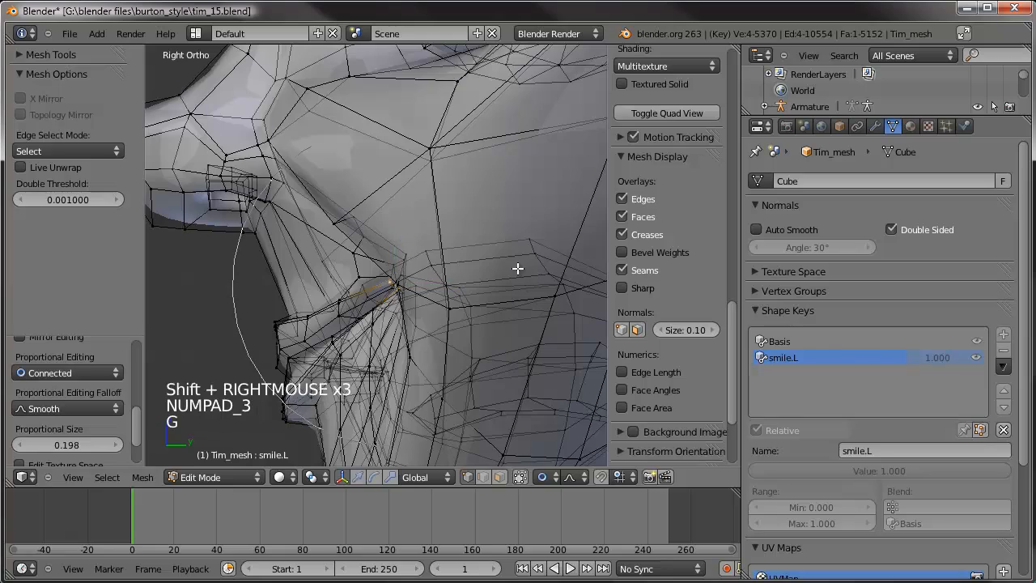
{"action": "left_click", "coordinate": [532, 266]}
Step: Return to Object Mode and test the refined smile by sliding smile.L's value, ending at 1.000
{"action": "middle_click_drag", "start_coordinate": [531, 266], "coordinate": [454, 322]}
{"action": "scroll", "coordinate": [419, 285], "scroll_direction": "down", "scroll_amount": 4}
{"action": "key", "text": "Tab"}
{"action": "scroll", "coordinate": [419, 285], "scroll_direction": "down", "scroll_amount": 4}
{"action": "left_click_drag", "start_coordinate": [877, 471], "coordinate": [941, 431]}
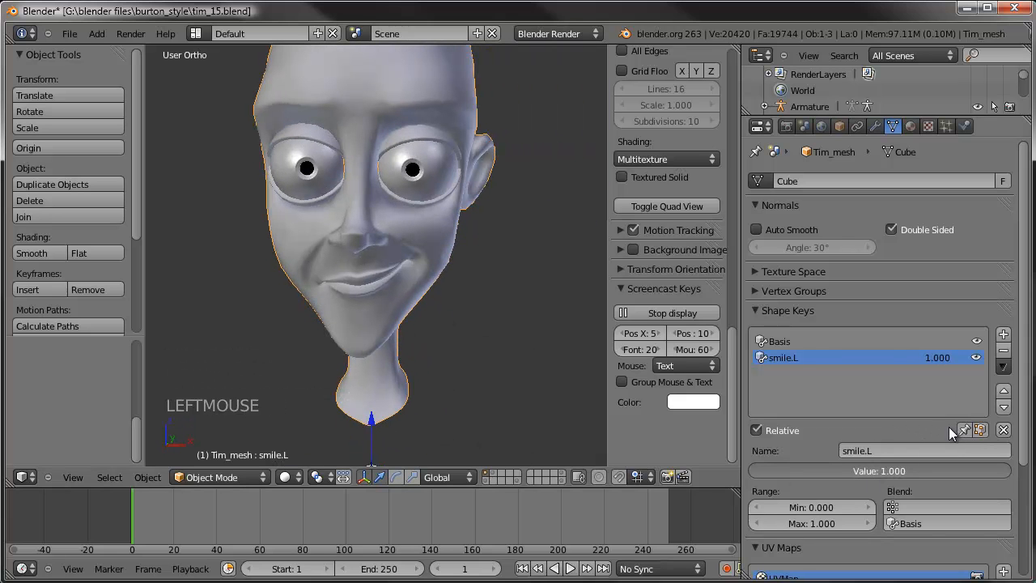
Step: Create a new shape key from the current mix and rename it smile.R
{"action": "left_click", "coordinate": [1003, 366]}
{"action": "left_click", "coordinate": [962, 427]}
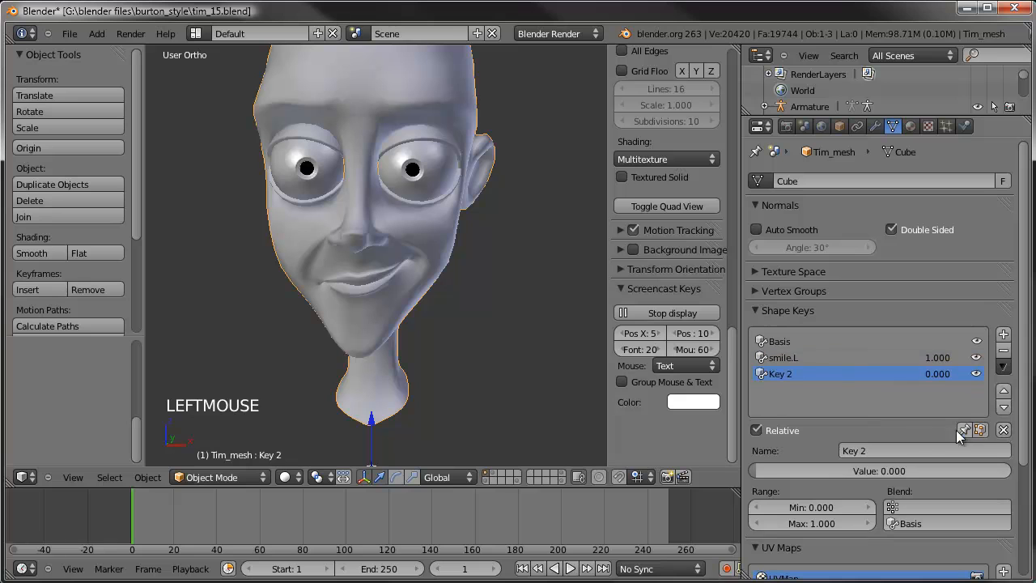
{"action": "left_click", "coordinate": [825, 357]}
{"action": "key", "text": "ctrl+c"}
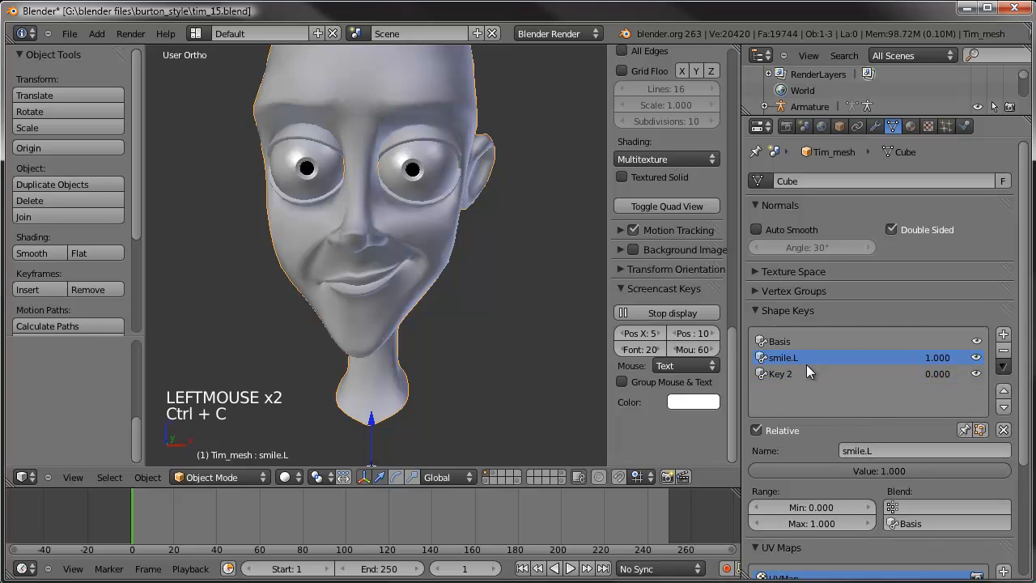
{"action": "left_click", "coordinate": [806, 371]}
{"action": "key", "text": "ctrl+v"}
{"action": "left_click", "coordinate": [890, 450]}
{"action": "type", "text": "smile.R"}
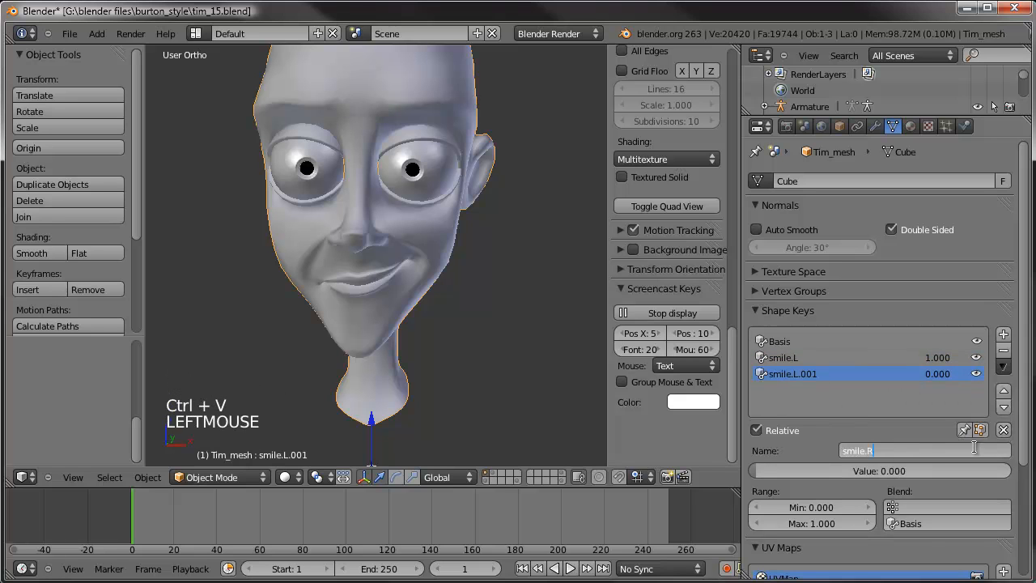
{"action": "key", "text": "Return"}
Step: Set smile.R's value to 1.000, mirror the shape key, and check the full smile from the front
{"action": "left_click_drag", "start_coordinate": [799, 471], "coordinate": [1004, 471]}
{"action": "left_click", "coordinate": [1003, 365]}
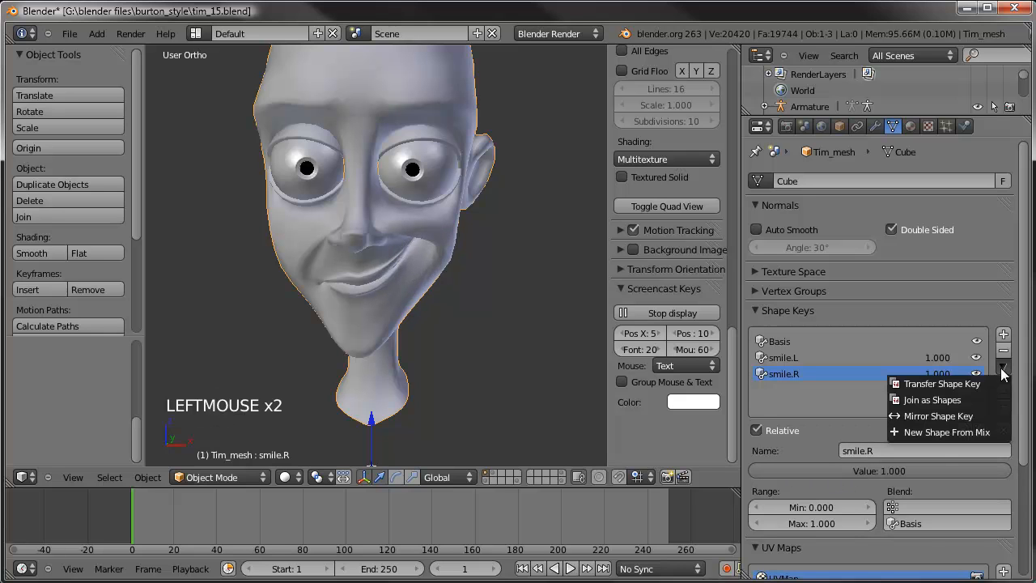
{"action": "left_click", "coordinate": [960, 416]}
{"action": "middle_click_drag", "start_coordinate": [387, 249], "coordinate": [382, 287]}
{"action": "scroll", "coordinate": [405, 275], "scroll_direction": "up", "scroll_amount": 2}
{"action": "middle_click_drag", "start_coordinate": [426, 260], "coordinate": [451, 331], "text": "shift"}
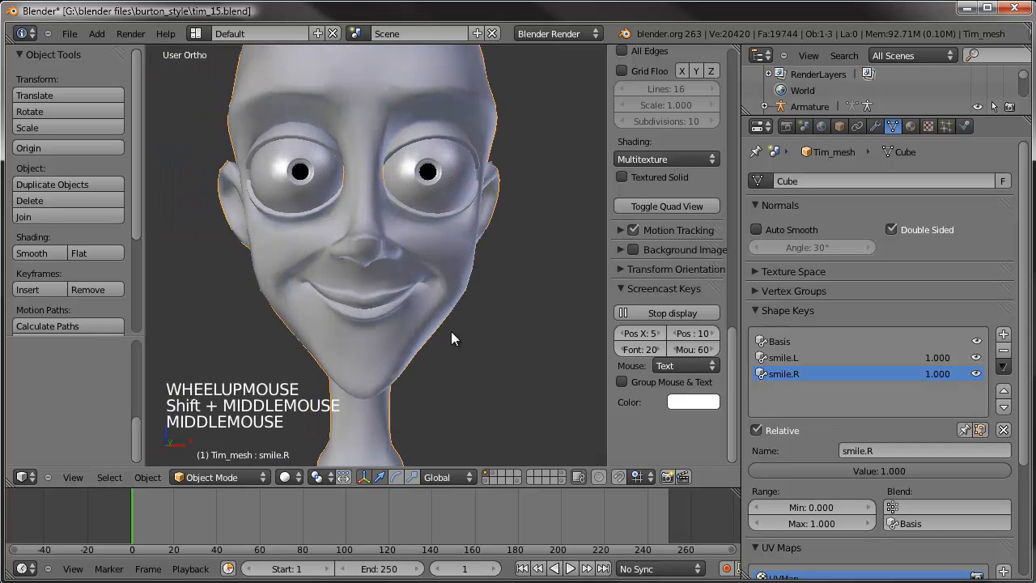
{"action": "key", "text": "KP_1"}
{"action": "scroll", "coordinate": [443, 340], "scroll_direction": "up", "scroll_amount": 2}
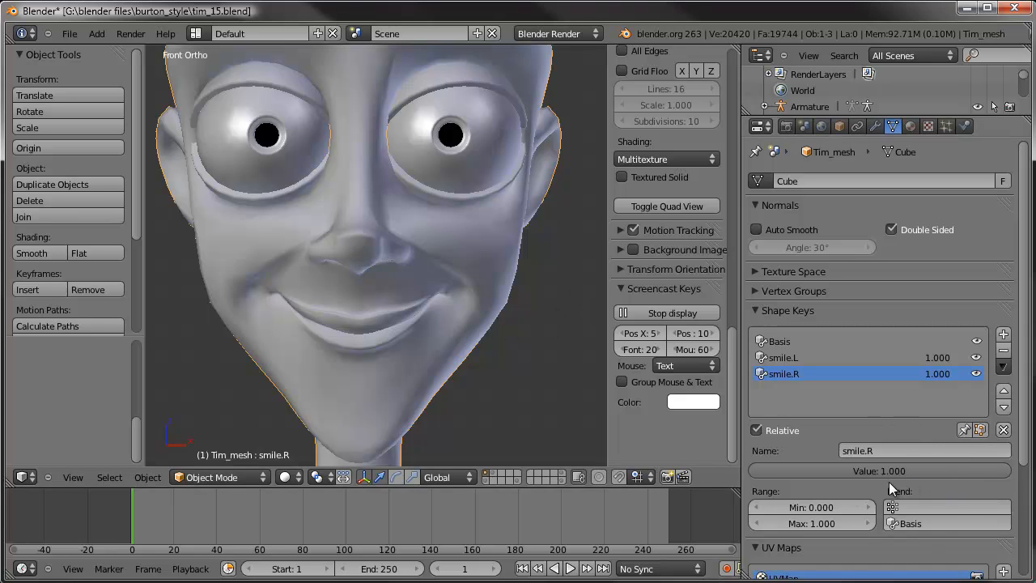
Step: Set smile.R's range minimum to -0.5 and lower its value to -0.500 to test the inverted mouth corner
{"action": "left_click_drag", "start_coordinate": [909, 477], "coordinate": [407, 481]}
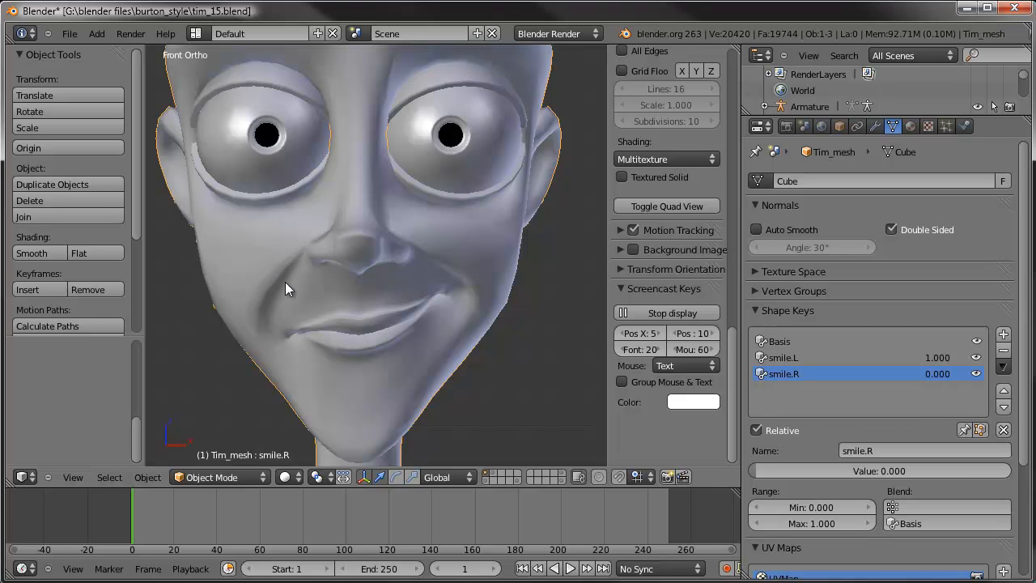
{"action": "left_click", "coordinate": [814, 507]}
{"action": "type", "text": "-0.5"}
{"action": "key", "text": "Return"}
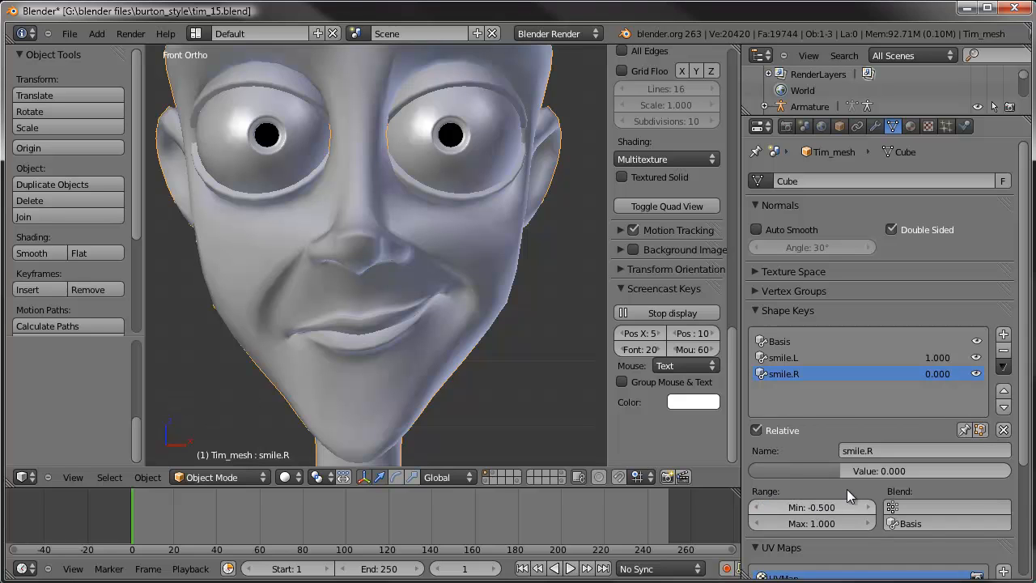
{"action": "left_click_drag", "start_coordinate": [837, 471], "coordinate": [725, 471]}
{"action": "middle_click_drag", "start_coordinate": [385, 359], "coordinate": [340, 339]}
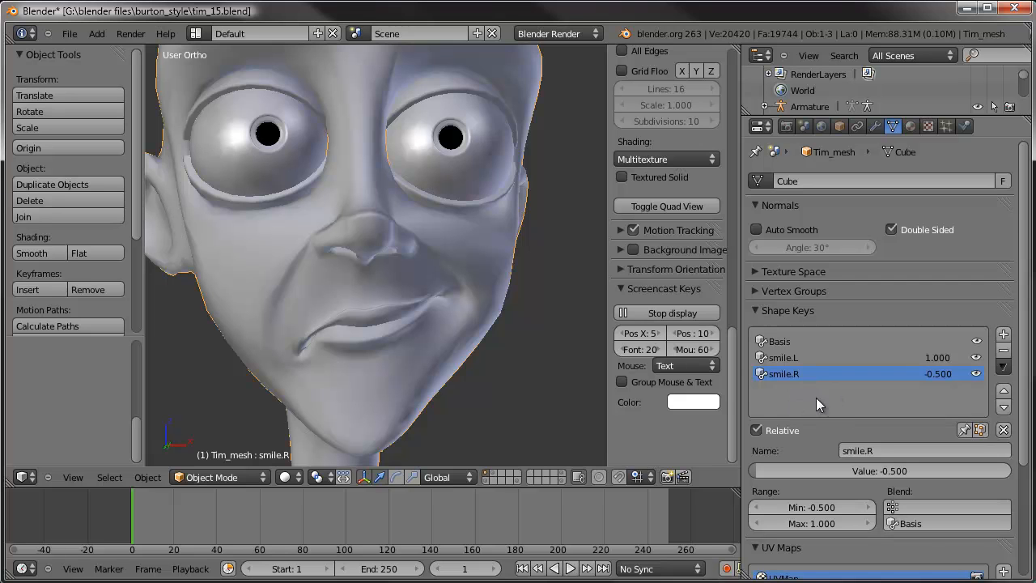
Step: Set the smile.L key's range minimum to -0.5 and lower its value to -0.500 to check the full frown
{"action": "middle_click_drag", "start_coordinate": [437, 380], "coordinate": [485, 421]}
{"action": "left_click", "coordinate": [782, 357]}
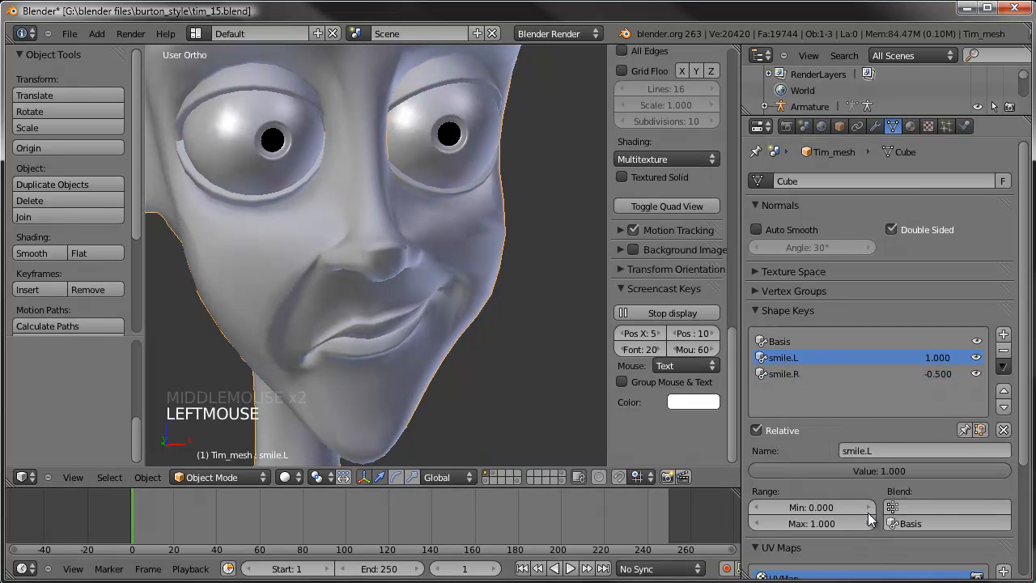
{"action": "left_click", "coordinate": [819, 507]}
{"action": "type", "text": ".5"}
{"action": "key", "text": "Return"}
{"action": "left_click_drag", "start_coordinate": [877, 475], "coordinate": [569, 381]}
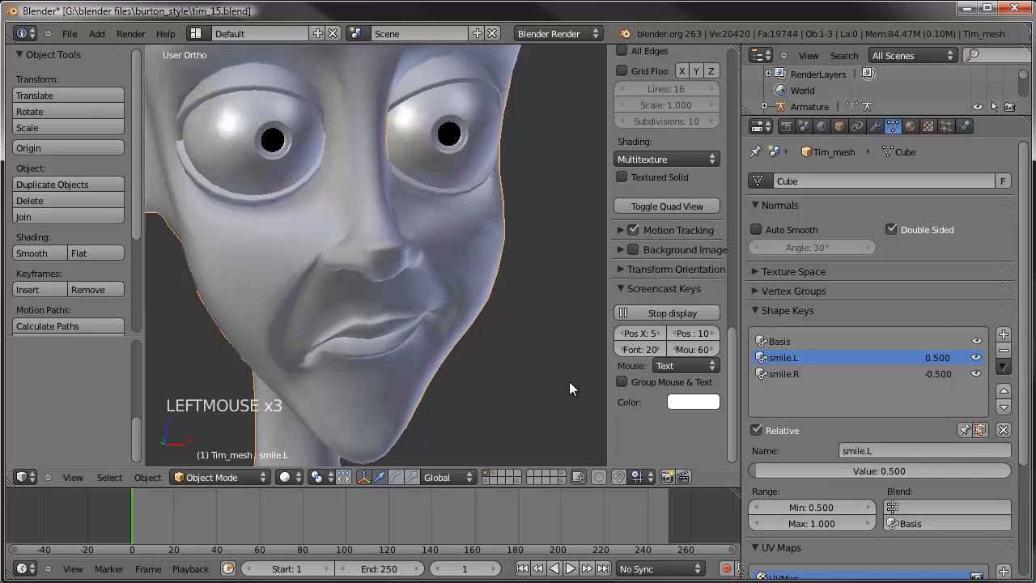
{"action": "middle_click_drag", "start_coordinate": [569, 381], "coordinate": [436, 350]}
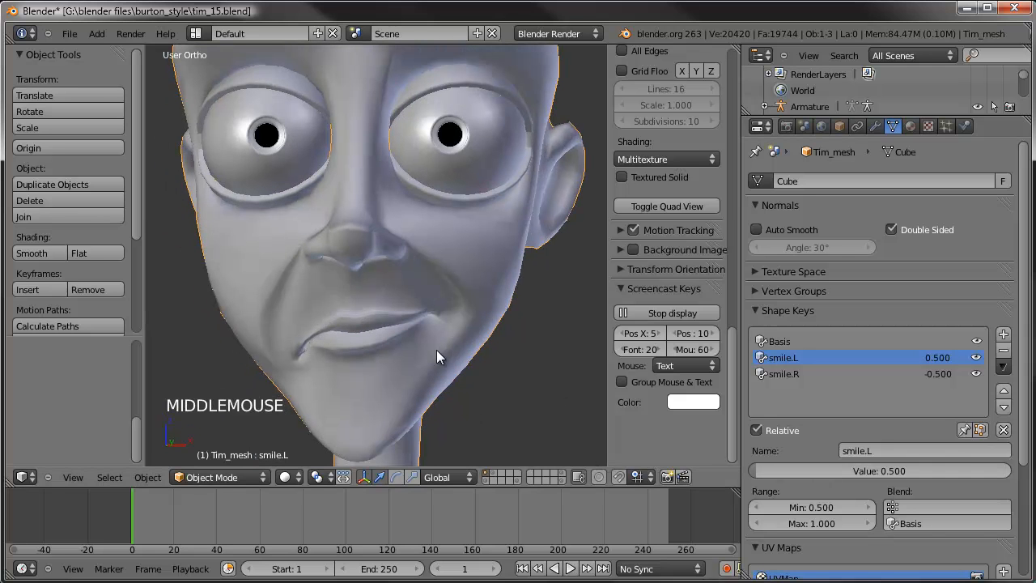
{"action": "left_click", "coordinate": [820, 507]}
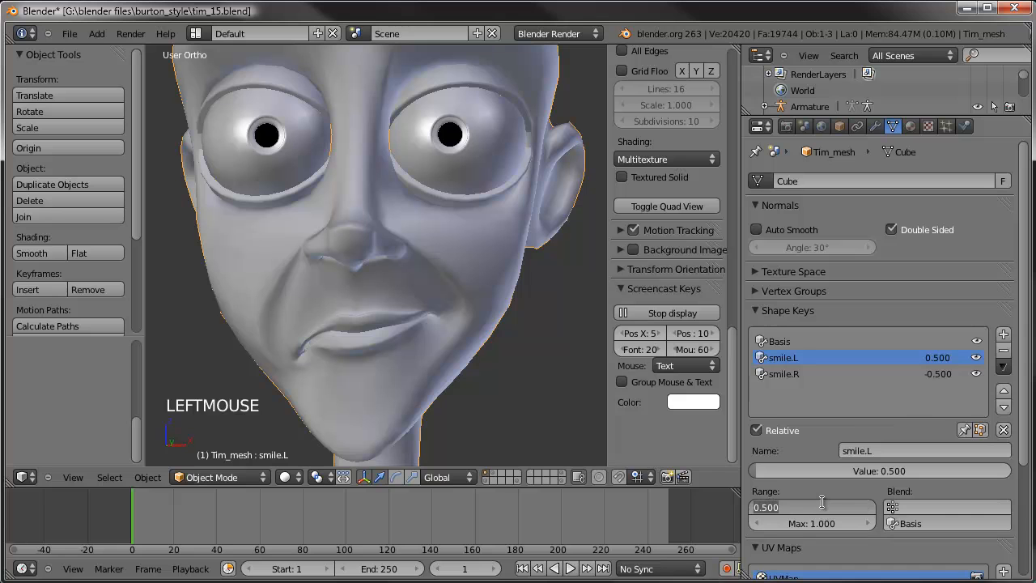
{"action": "type", "text": "-.5"}
{"action": "key", "text": "Return"}
{"action": "left_click_drag", "start_coordinate": [911, 471], "coordinate": [616, 476]}
{"action": "middle_click_drag", "start_coordinate": [363, 270], "coordinate": [437, 340]}
{"action": "scroll", "coordinate": [380, 271], "scroll_direction": "down", "scroll_amount": 2}
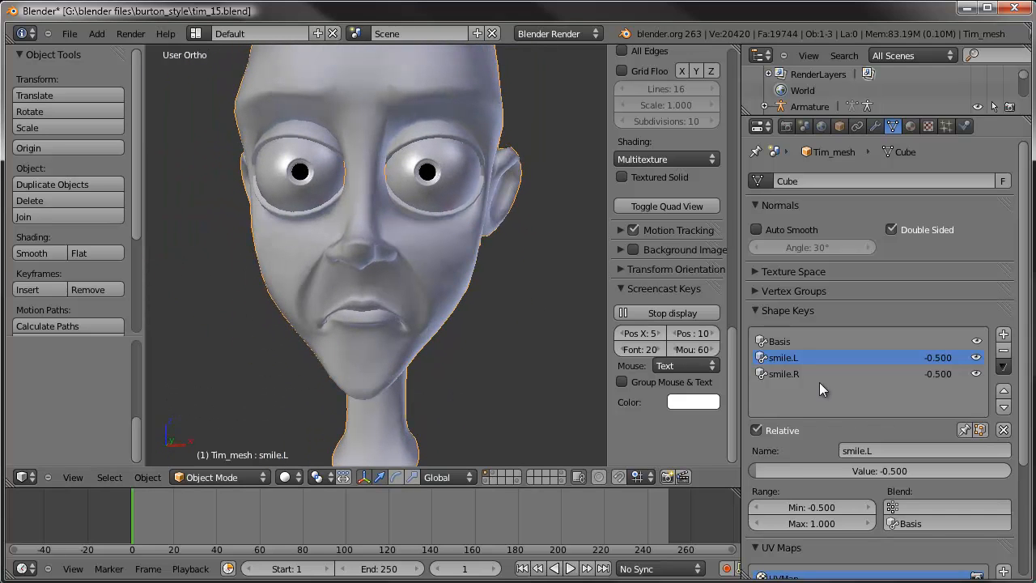
Step: Clear all shape key values, and in Edit Mode select the entire linked upper eyelid of the character's left eye
{"action": "left_click", "coordinate": [1003, 431]}
{"action": "middle_click_drag", "start_coordinate": [359, 364], "coordinate": [461, 337]}
{"action": "scroll", "coordinate": [486, 323], "scroll_direction": "up", "scroll_amount": 2}
{"action": "scroll", "coordinate": [461, 337], "scroll_direction": "up", "scroll_amount": 2}
{"action": "key", "text": "Tab"}
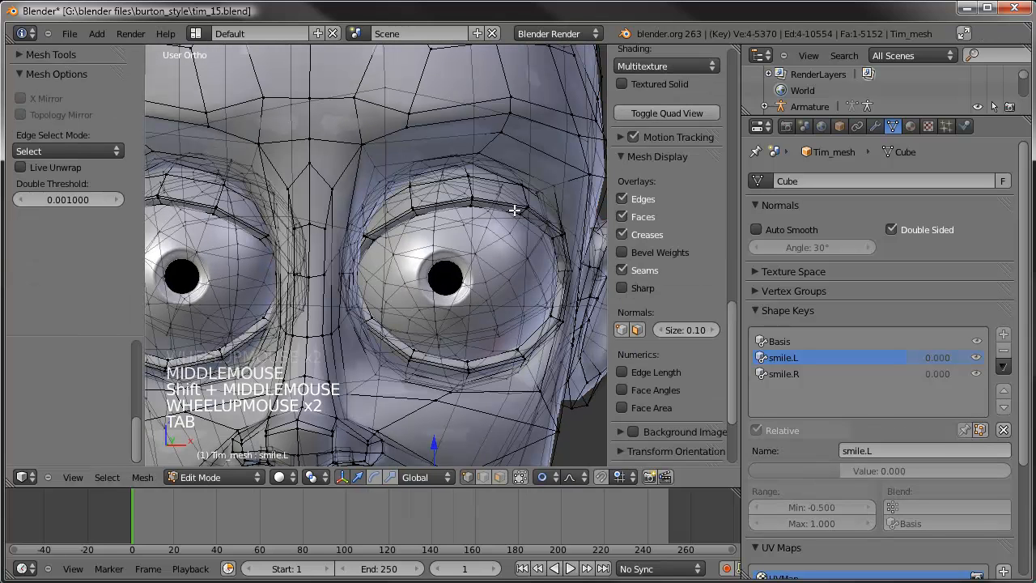
{"action": "right_click", "coordinate": [530, 199]}
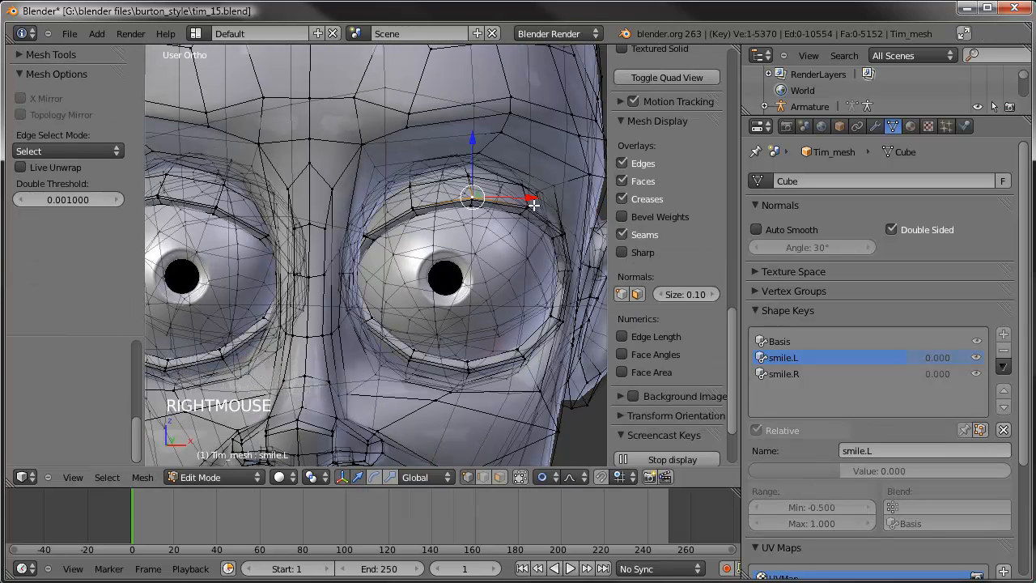
{"action": "key", "text": "ctrl+l"}
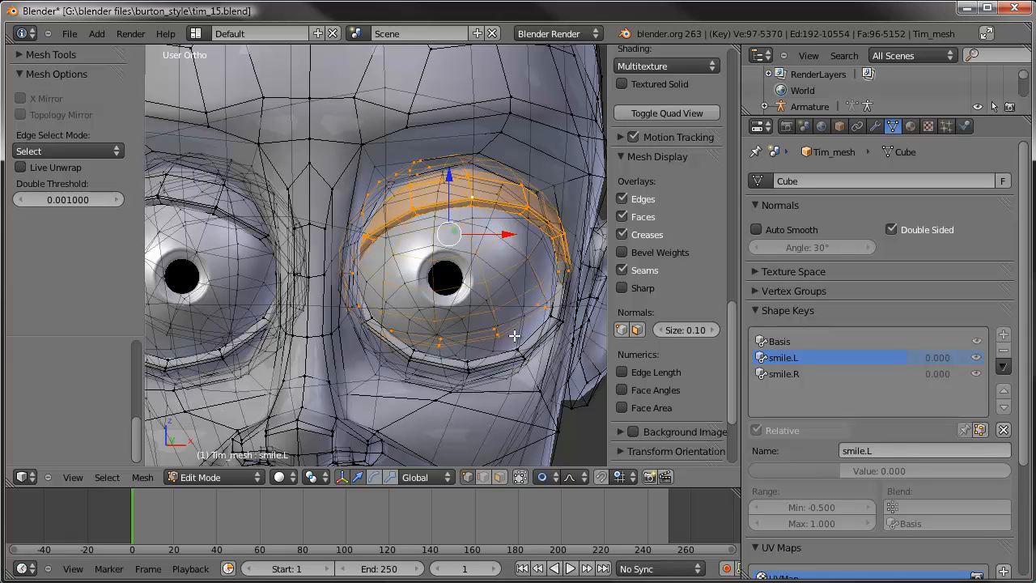
Step: In side view, place the 3D cursor at the upper eyelid's hinge corner and make it the pivot point
{"action": "key", "text": "KP_3"}
{"action": "scroll", "coordinate": [504, 339], "scroll_direction": "up", "scroll_amount": 2}
{"action": "mouse_move", "coordinate": [504, 339]}
{"action": "middle_mouse_down", "text": "shift"}
{"action": "mouse_move", "coordinate": [518, 271]}
{"action": "mouse_move", "coordinate": [522, 280]}
{"action": "mouse_move", "coordinate": [495, 278]}
{"action": "middle_mouse_up", "text": "shift"}
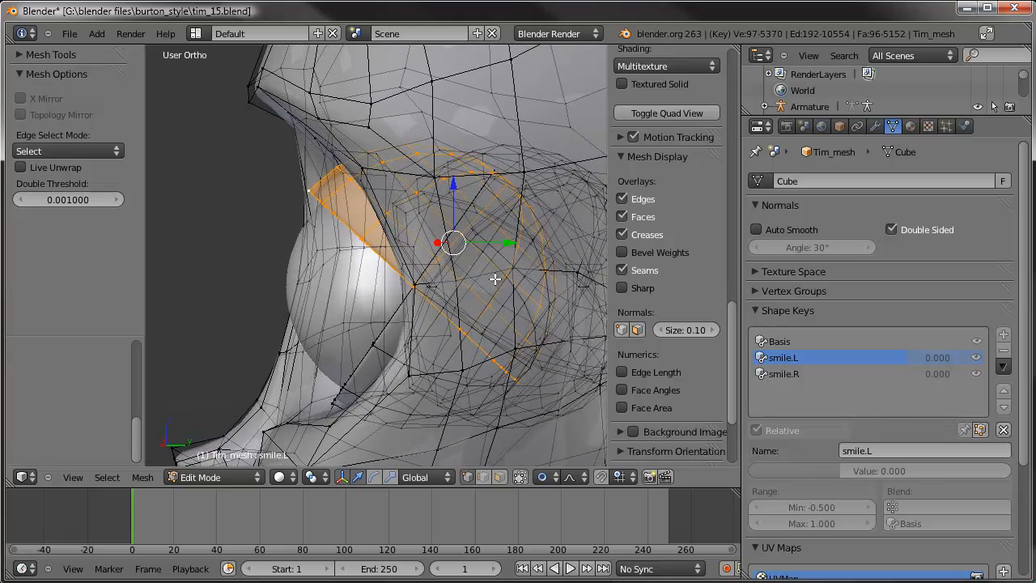
{"action": "left_click", "coordinate": [413, 287]}
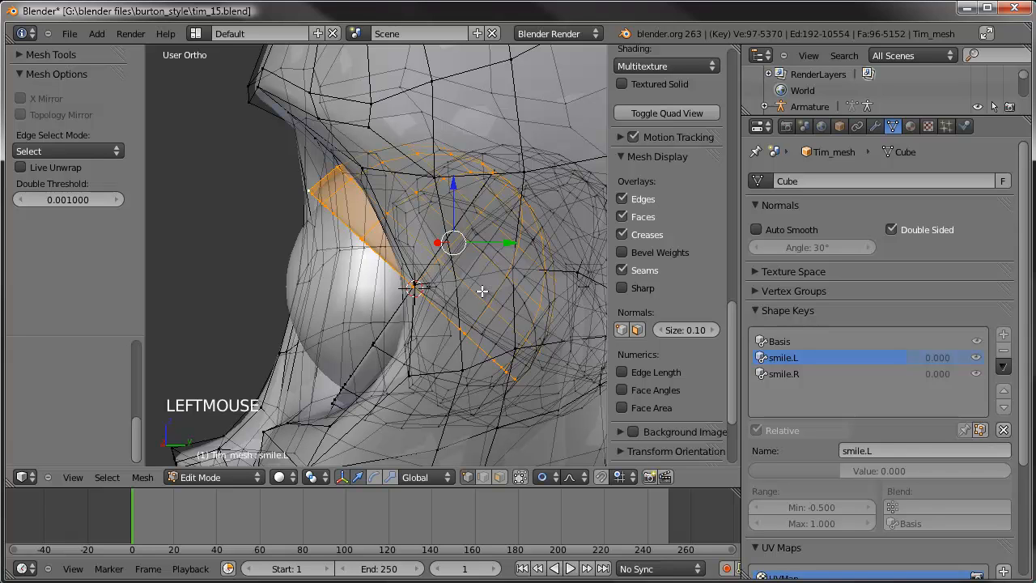
{"action": "left_click", "coordinate": [414, 285]}
{"action": "left_click", "coordinate": [414, 285]}
{"action": "left_click", "coordinate": [414, 286]}
{"action": "key", "text": "period"}
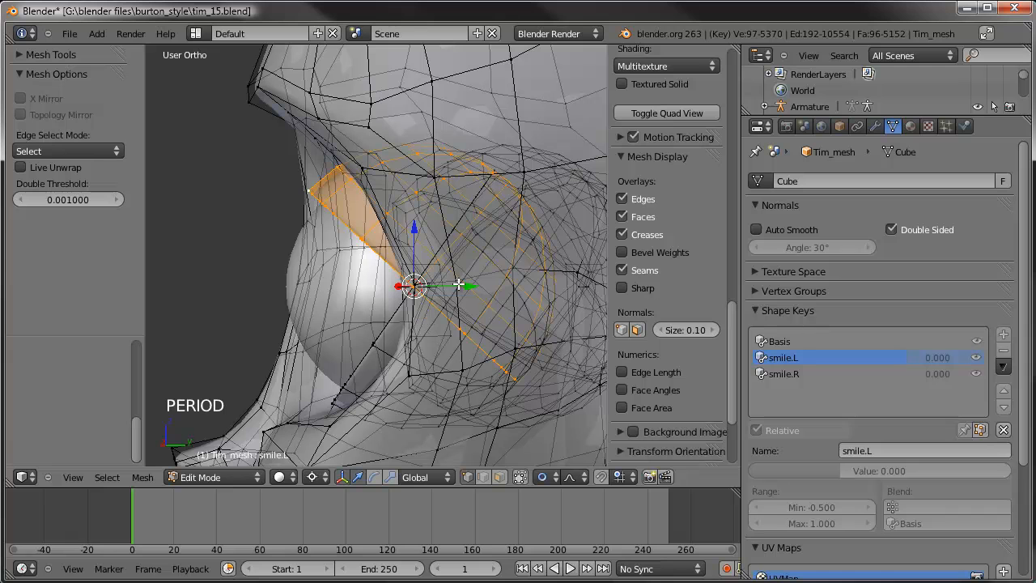
Step: Try rotating the upper eyelid down over the eye about the 3D cursor, and undo the rotation while keeping the lid selected
{"action": "key", "text": "r"}
{"action": "key", "text": "r"}
{"action": "key", "text": "r"}
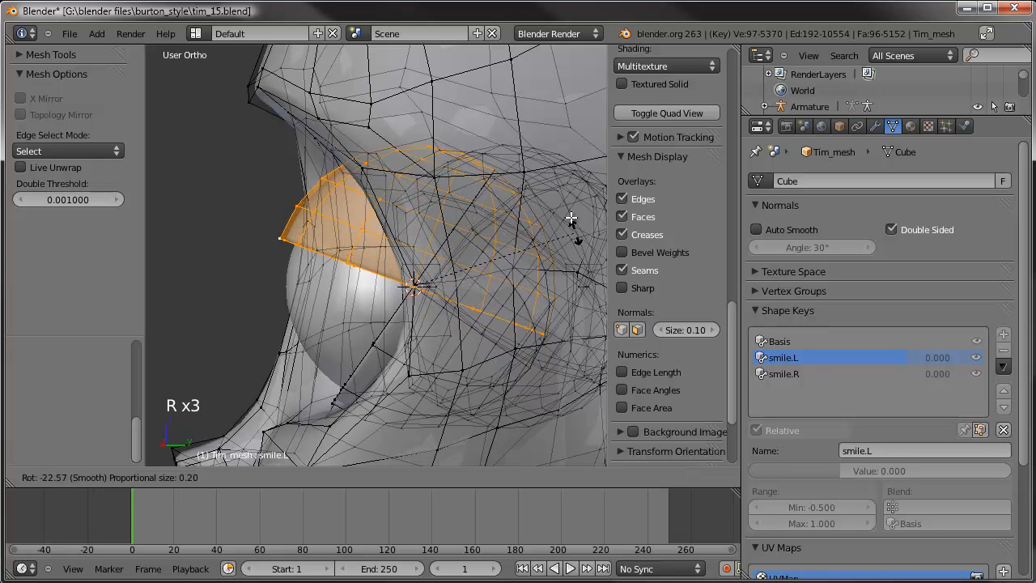
{"action": "left_click", "coordinate": [547, 165]}
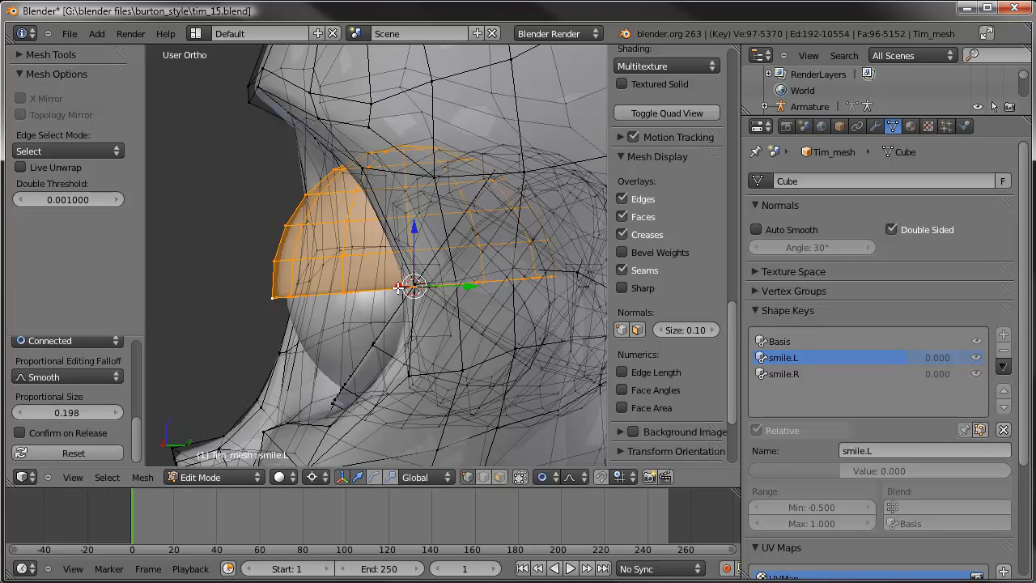
{"action": "key", "text": "Escape"}
{"action": "key", "text": "ctrl+z"}
{"action": "key", "text": "ctrl+z"}
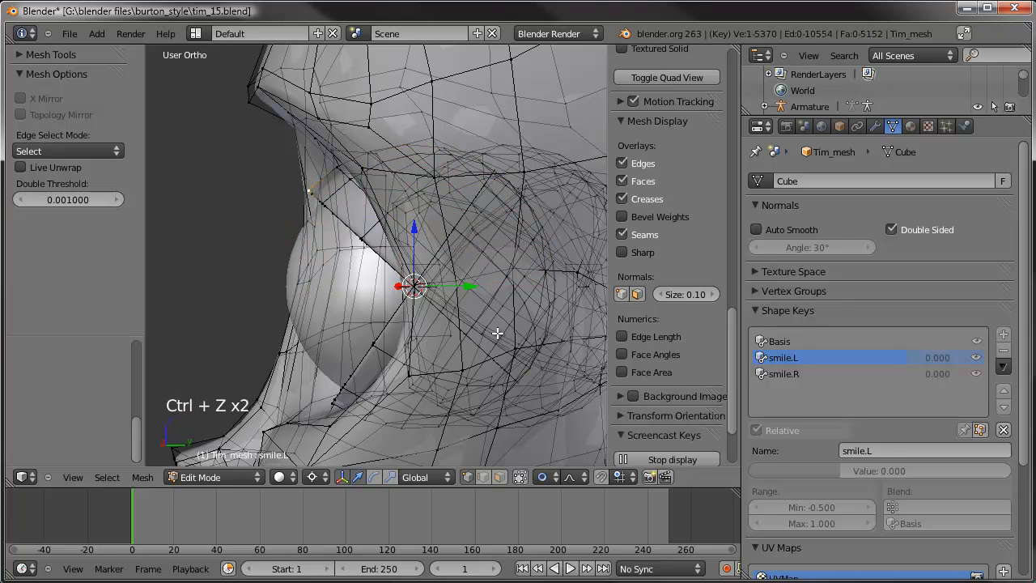
{"action": "key", "text": "ctrl+shift+z"}
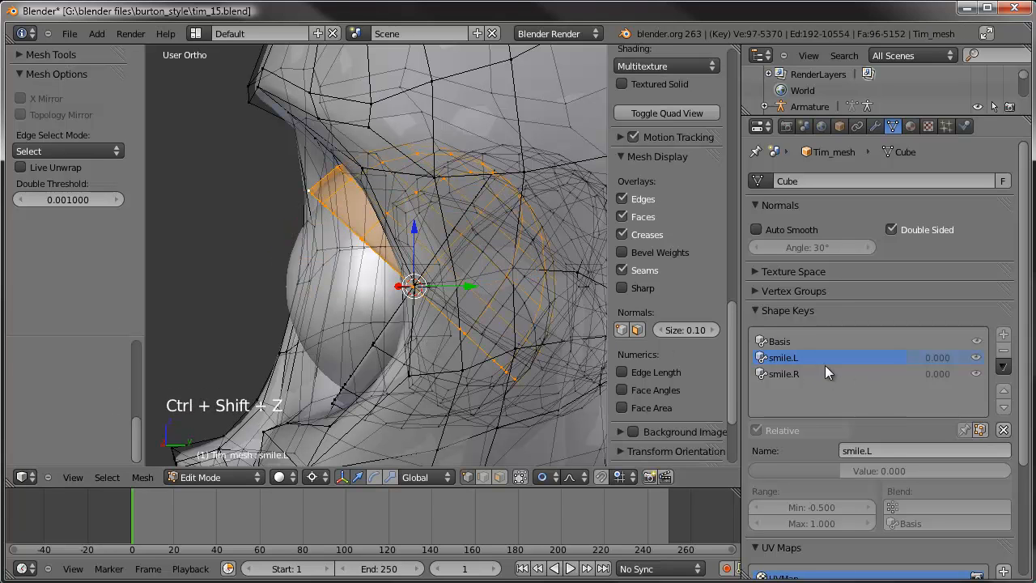
Step: Return to Object Mode, add a new shape key, and name it lid.T.L
{"action": "key", "text": "Tab"}
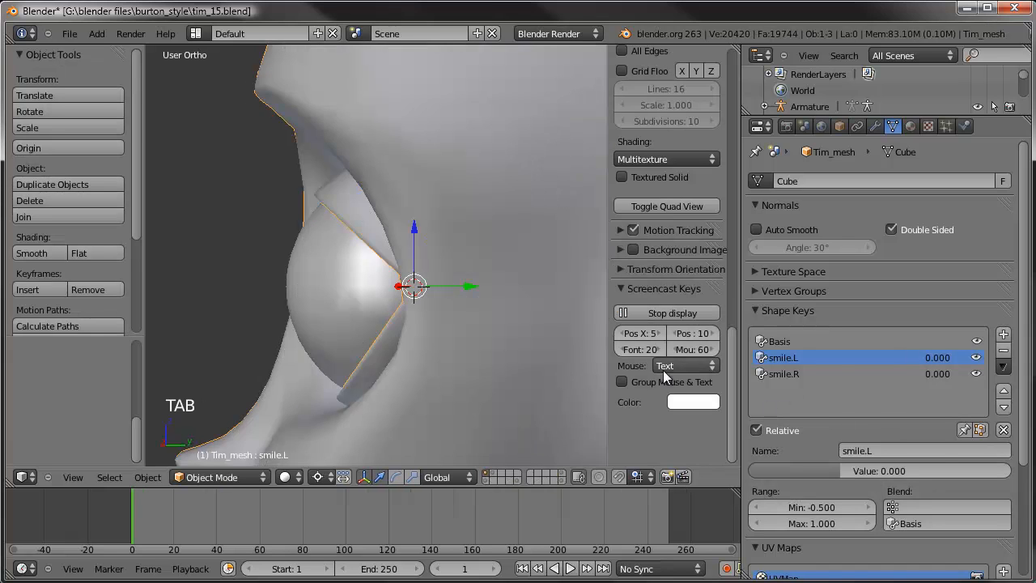
{"action": "scroll", "coordinate": [441, 343], "scroll_direction": "down", "scroll_amount": 4}
{"action": "scroll", "coordinate": [442, 343], "scroll_direction": "up", "scroll_amount": 2}
{"action": "scroll", "coordinate": [471, 327], "scroll_direction": "down", "scroll_amount": 4}
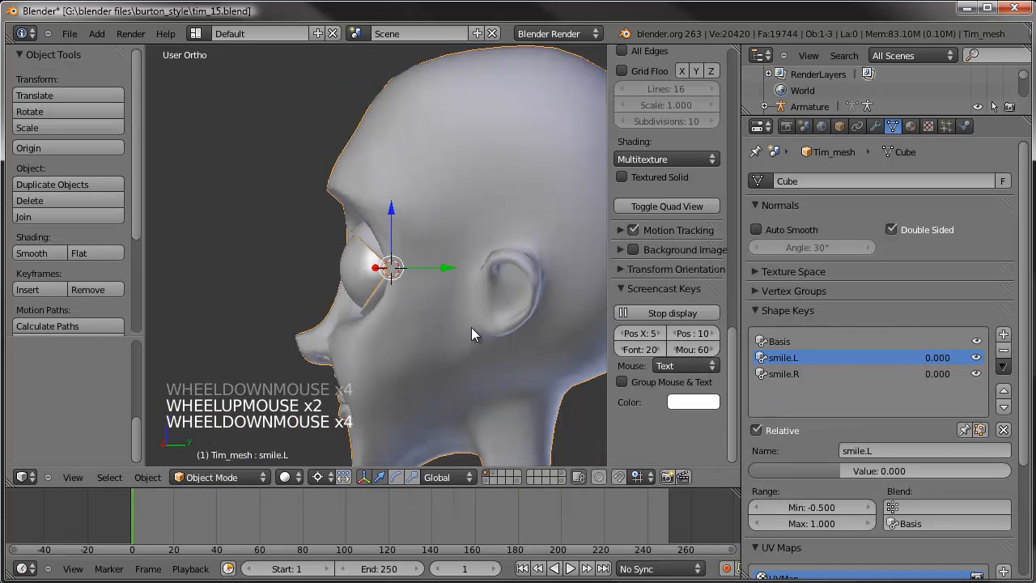
{"action": "left_click", "coordinate": [1003, 333]}
{"action": "double_click", "coordinate": [870, 452]}
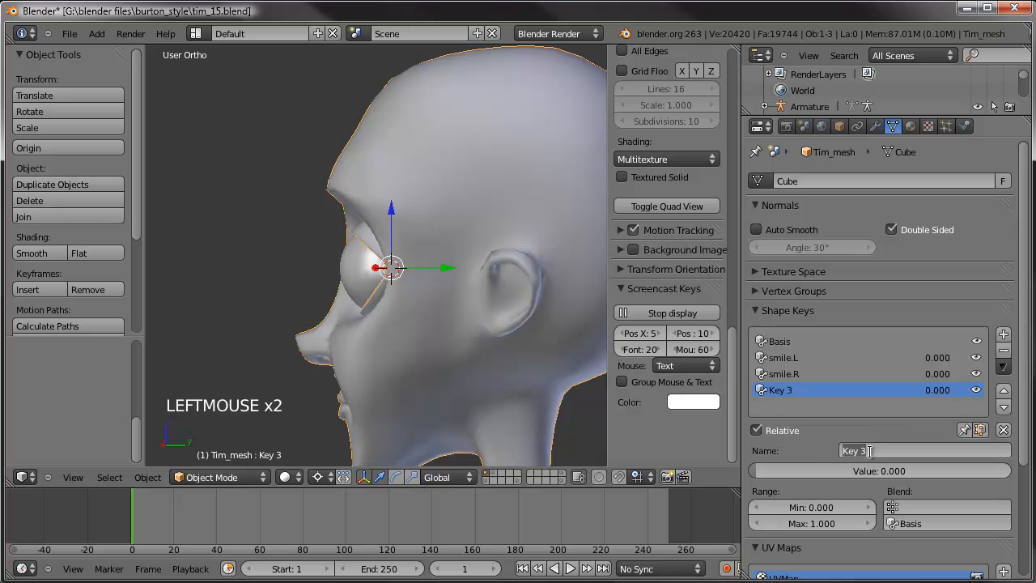
{"action": "type", "text": "top"}
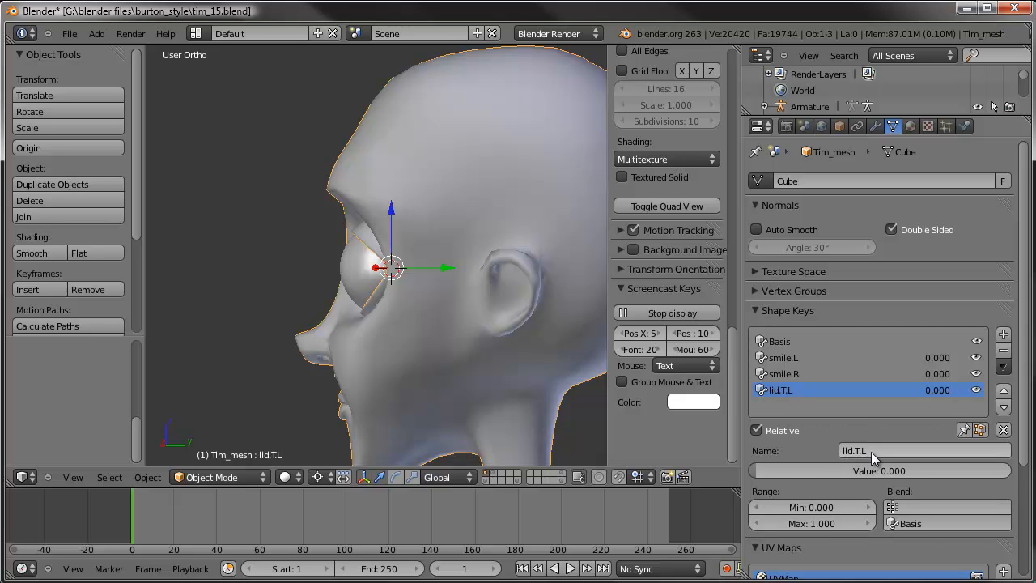
{"action": "key", "text": "Return"}
Step: With lid.T.L active, rotate the selected upper eyelid in Edit Mode about the 3D cursor, down to the middle of the eye
{"action": "middle_click", "coordinate": [393, 275]}
{"action": "middle_click_drag", "start_coordinate": [395, 273], "coordinate": [405, 272]}
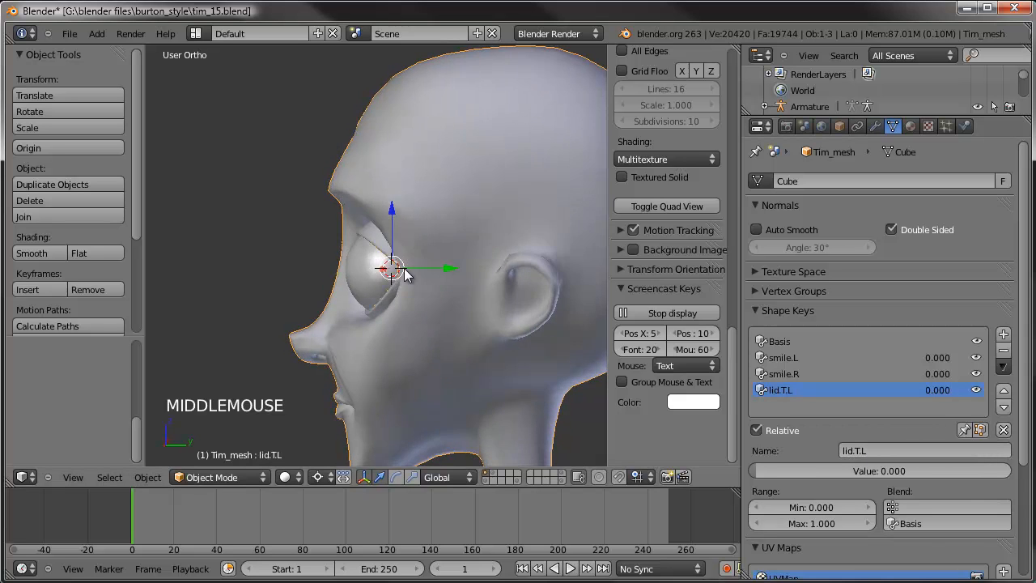
{"action": "scroll", "coordinate": [413, 277], "scroll_direction": "up", "scroll_amount": 5}
{"action": "key", "text": "Tab"}
{"action": "middle_click_drag", "start_coordinate": [451, 330], "coordinate": [443, 328]}
{"action": "key", "text": "r"}
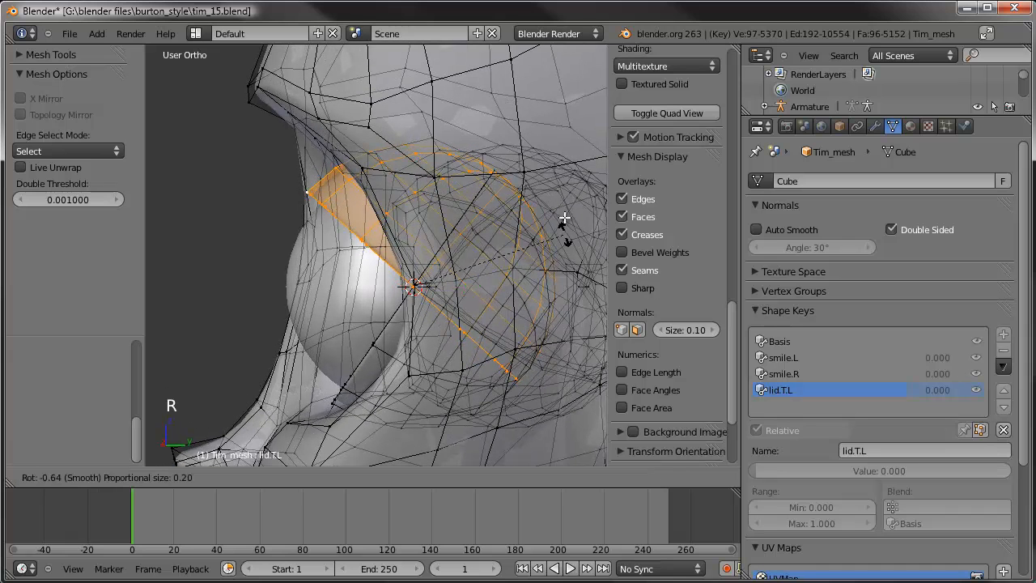
{"action": "left_click", "coordinate": [499, 95]}
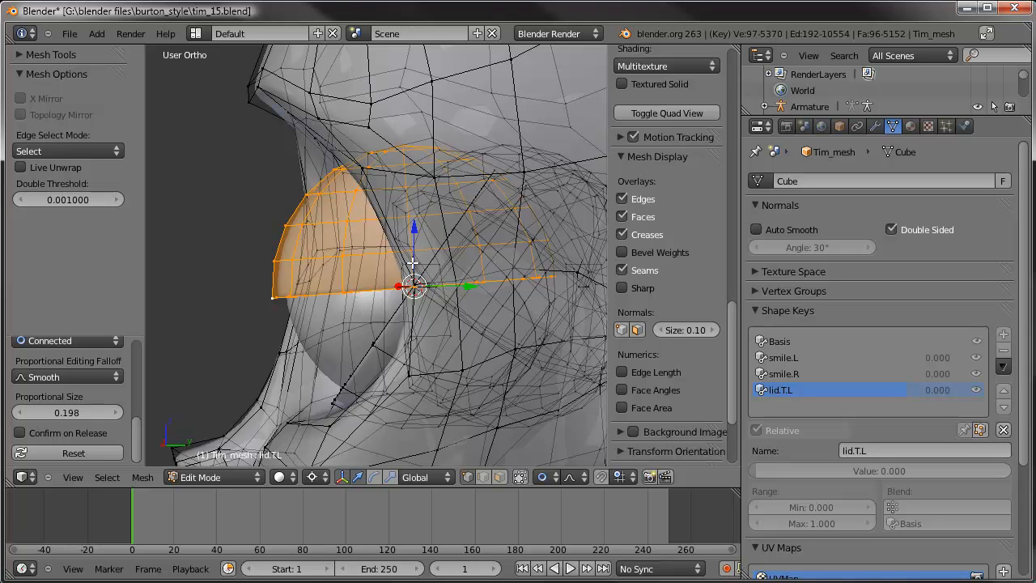
{"action": "key", "text": "r"}
{"action": "right_click", "coordinate": [511, 239]}
Step: Test the lid.T.L value in Object Mode using wireframe and solid shading, ending at 1.000
{"action": "key", "text": "Tab"}
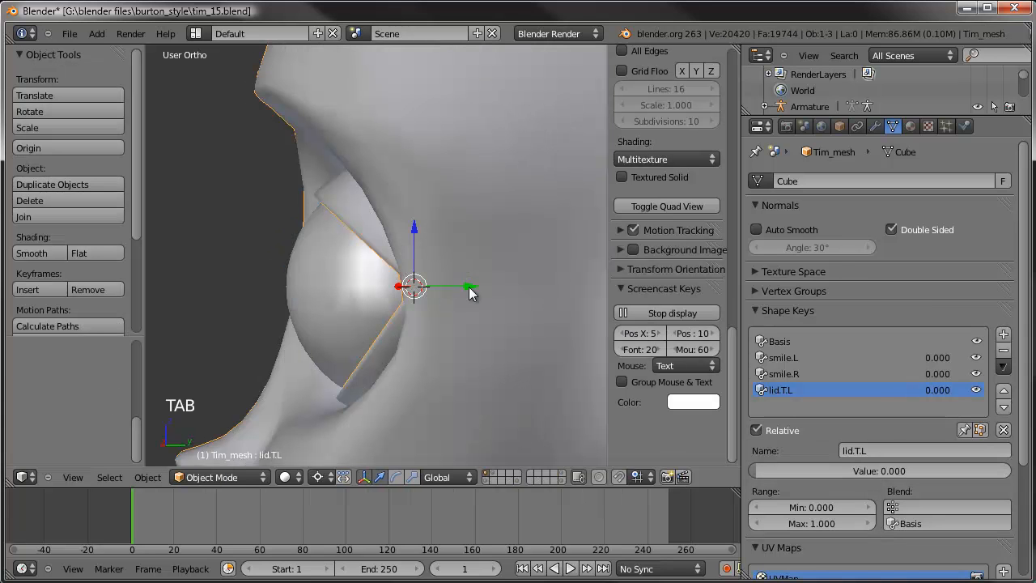
{"action": "key", "text": "z"}
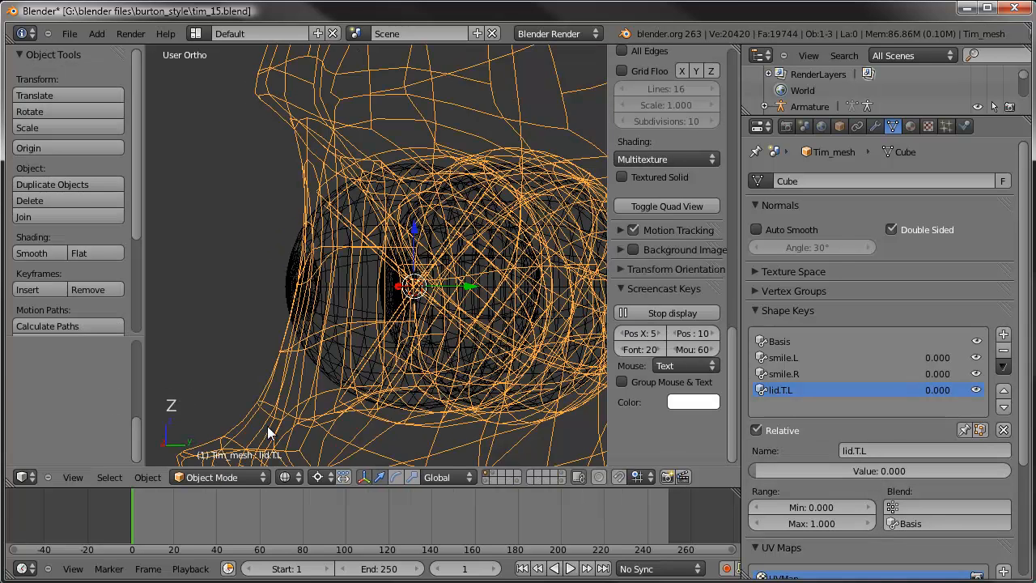
{"action": "mouse_move", "coordinate": [762, 472]}
{"action": "left_mouse_down"}
{"action": "mouse_move", "coordinate": [891, 471]}
{"action": "mouse_move", "coordinate": [749, 467]}
{"action": "left_mouse_up"}
{"action": "scroll", "coordinate": [288, 251], "scroll_direction": "up", "scroll_amount": 1}
{"action": "mouse_move", "coordinate": [822, 473]}
{"action": "left_mouse_down"}
{"action": "mouse_move", "coordinate": [782, 475]}
{"action": "mouse_move", "coordinate": [999, 452]}
{"action": "mouse_move", "coordinate": [850, 450]}
{"action": "mouse_move", "coordinate": [862, 438]}
{"action": "mouse_move", "coordinate": [970, 431]}
{"action": "mouse_move", "coordinate": [834, 437]}
{"action": "left_mouse_up"}
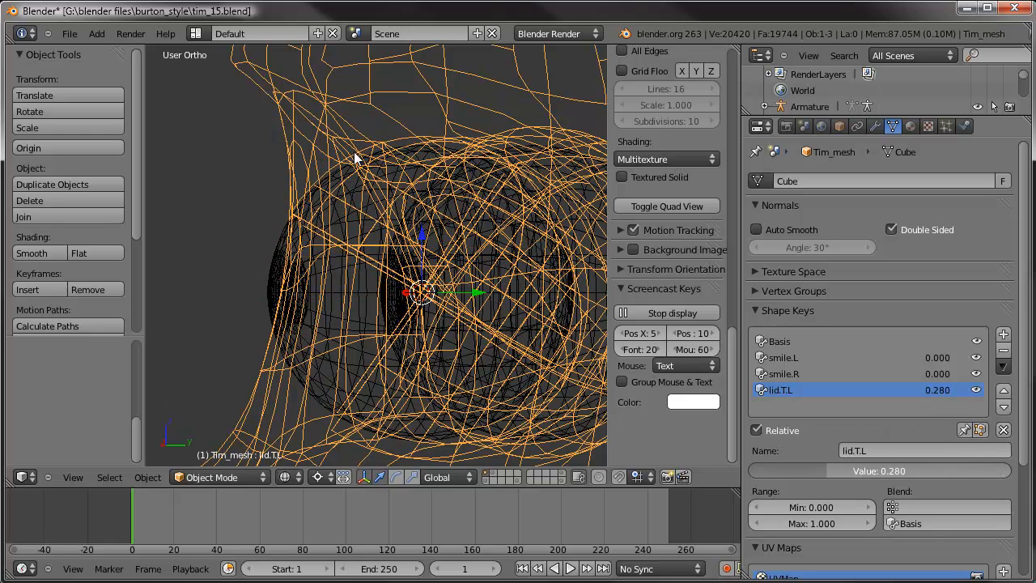
{"action": "key", "text": "z"}
{"action": "left_click_drag", "start_coordinate": [819, 471], "coordinate": [924, 459]}
{"action": "scroll", "coordinate": [359, 270], "scroll_direction": "down", "scroll_amount": 2}
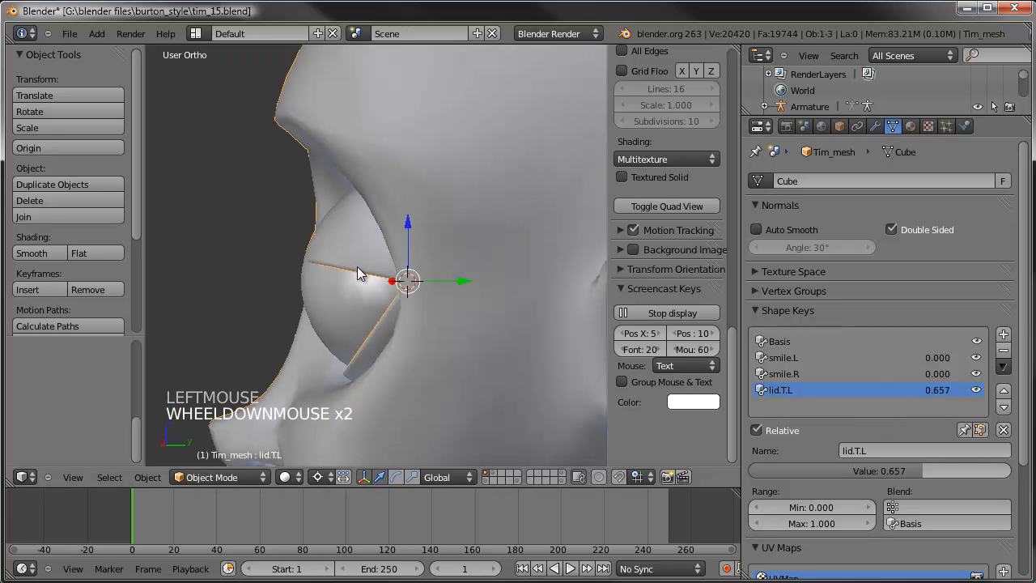
{"action": "middle_click_drag", "start_coordinate": [359, 270], "coordinate": [413, 280]}
{"action": "left_click_drag", "start_coordinate": [911, 471], "coordinate": [1007, 475]}
Step: In Edit Mode, scale the upper eyelid up slightly and uniformly about the 3D cursor so it clears the eyeball
{"action": "key", "text": "Tab"}
{"action": "middle_click_drag", "start_coordinate": [534, 310], "coordinate": [488, 328]}
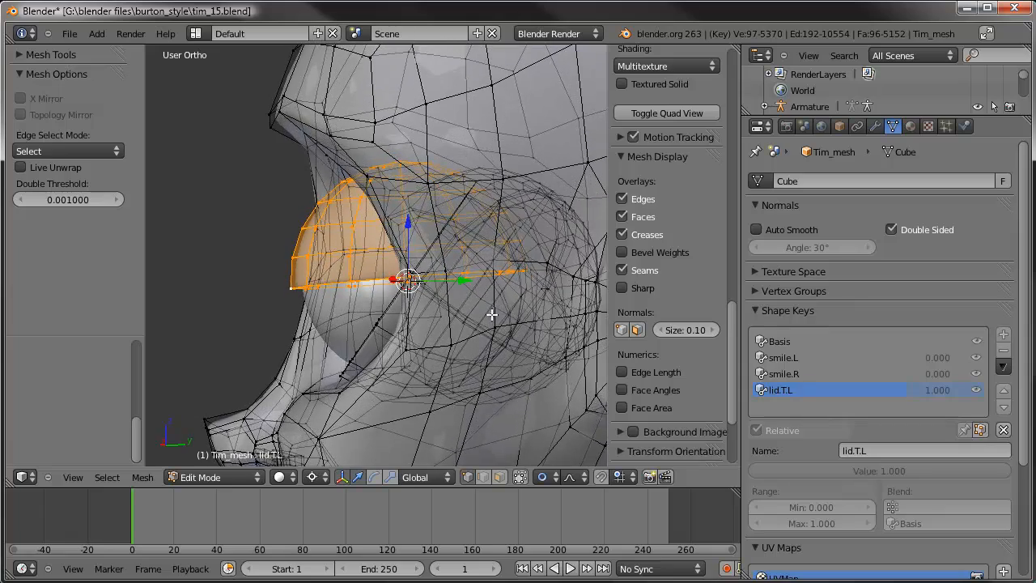
{"action": "scroll", "coordinate": [536, 235], "scroll_direction": "up", "scroll_amount": 2}
{"action": "middle_click_drag", "start_coordinate": [537, 236], "coordinate": [526, 244]}
{"action": "key", "text": "s"}
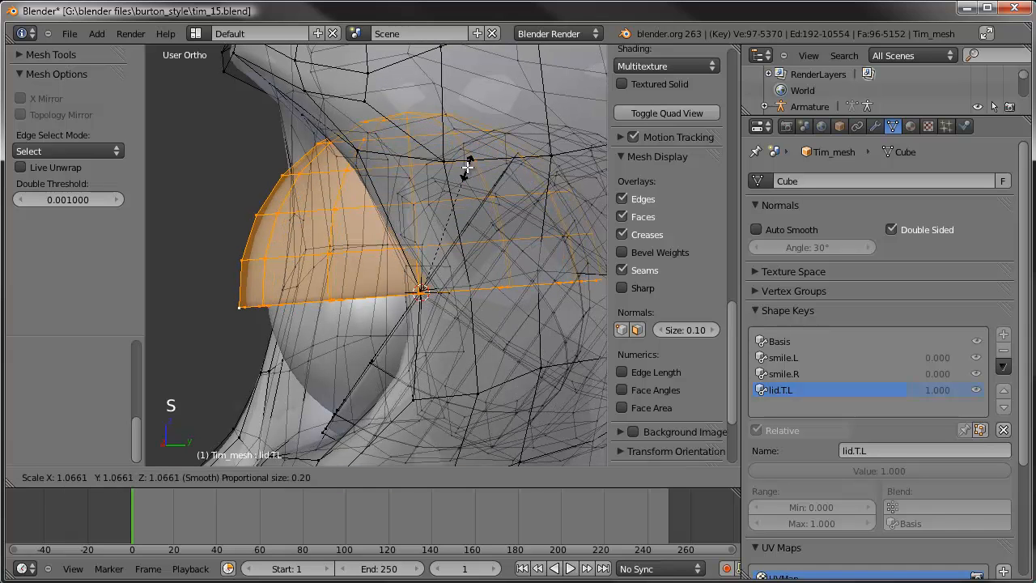
{"action": "left_click", "coordinate": [469, 164]}
{"action": "key", "text": "s"}
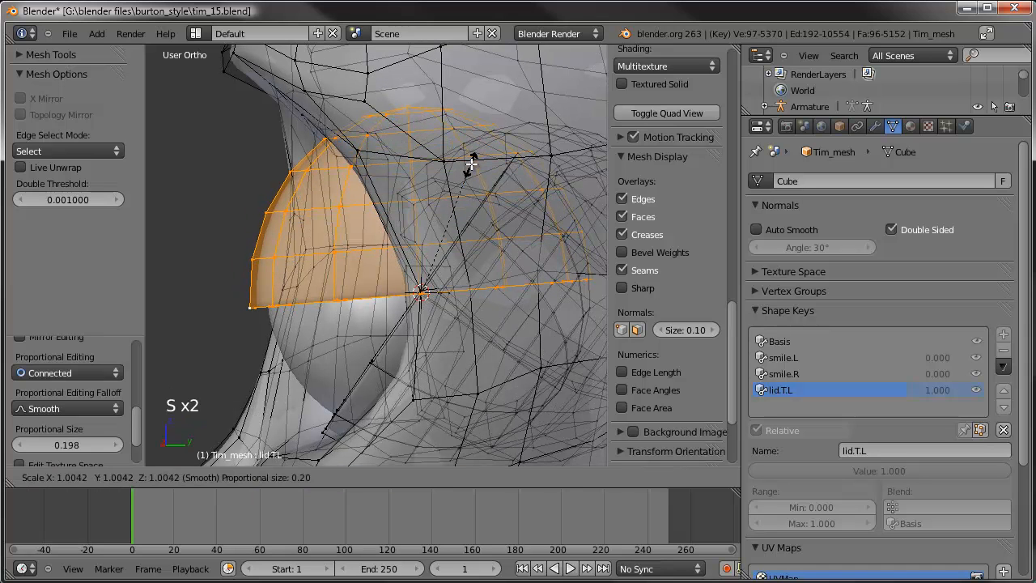
{"action": "left_click", "coordinate": [476, 161]}
Step: Fine-tune the upper eyelid's size by scaling it slightly along X and along Y
{"action": "key", "text": "s"}
{"action": "key", "text": "x"}
{"action": "left_click", "coordinate": [476, 160]}
{"action": "key", "text": "s"}
{"action": "key", "text": "y"}
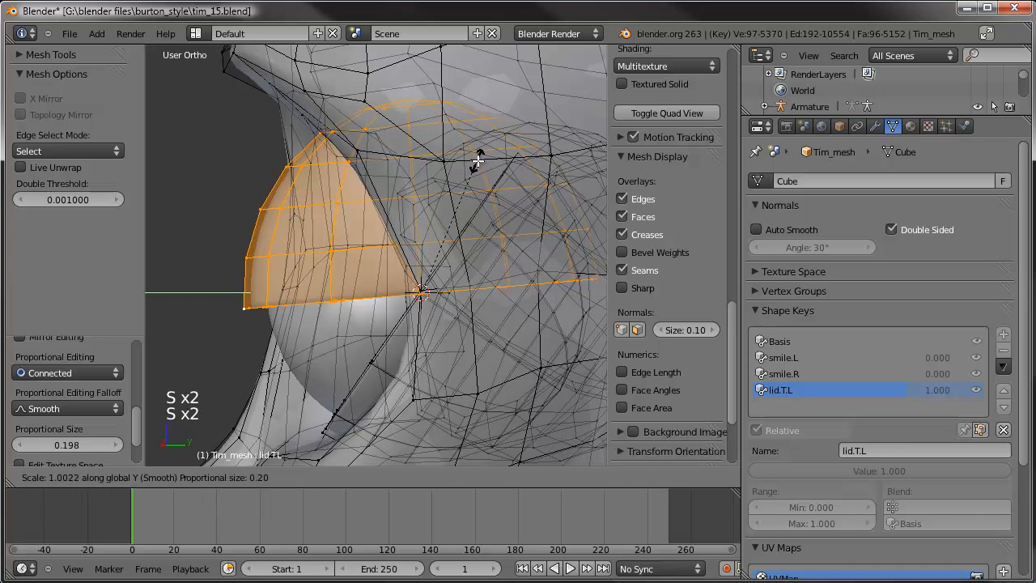
{"action": "left_click", "coordinate": [478, 161]}
Step: Return to Object Mode and test the eyelid's closing motion by sliding the lid.T.L value down and back to 1.000
{"action": "key", "text": "Tab"}
{"action": "middle_click_drag", "start_coordinate": [367, 216], "coordinate": [408, 187]}
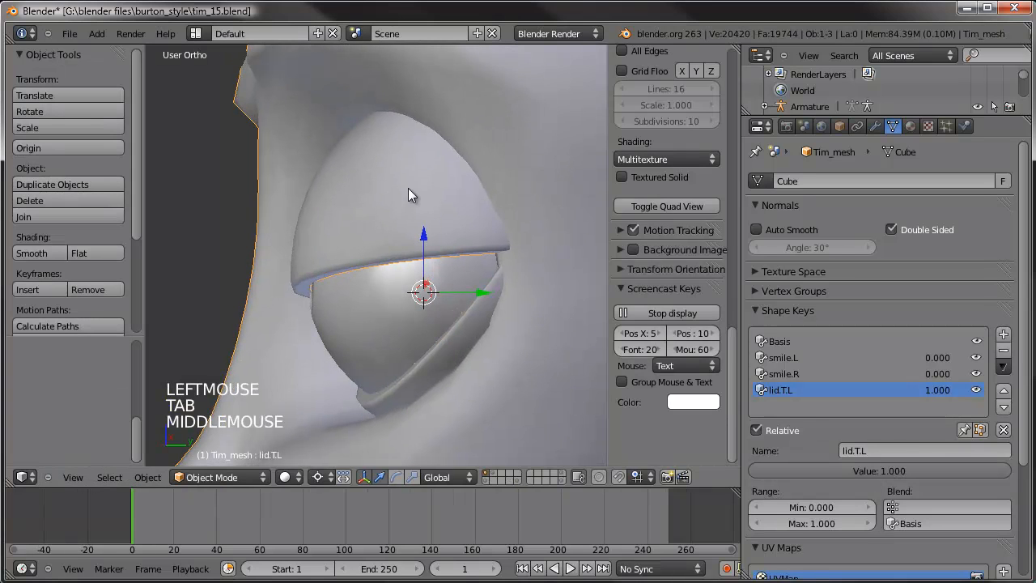
{"action": "left_click_drag", "start_coordinate": [859, 471], "coordinate": [749, 472]}
{"action": "left_click_drag", "start_coordinate": [821, 470], "coordinate": [938, 471]}
Step: In Edit Mode, rotate the upper eyelid back up by about 7 degrees and scale it slightly along Z
{"action": "key", "text": "Tab"}
{"action": "middle_click_drag", "start_coordinate": [476, 225], "coordinate": [410, 261]}
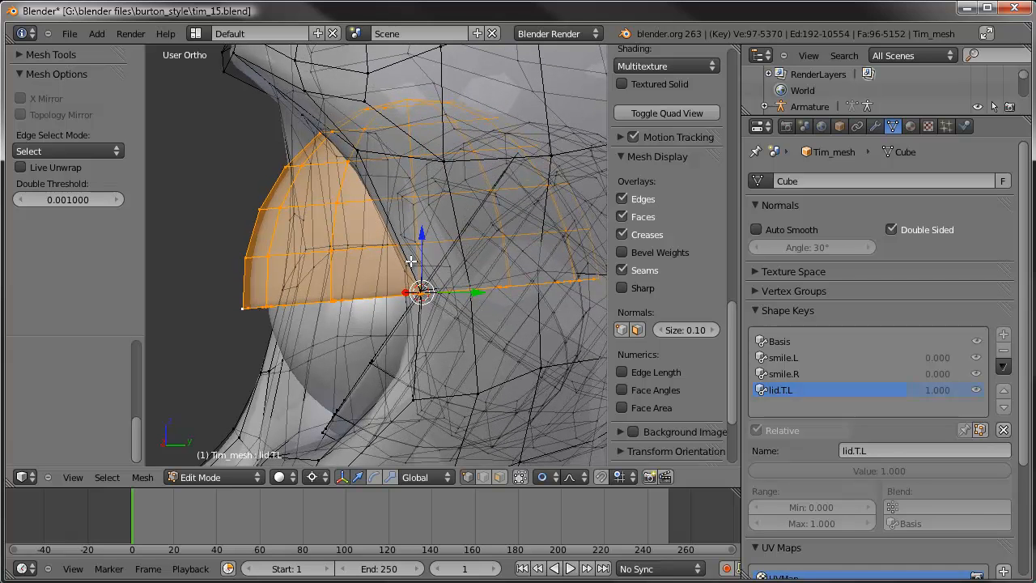
{"action": "key", "text": "r"}
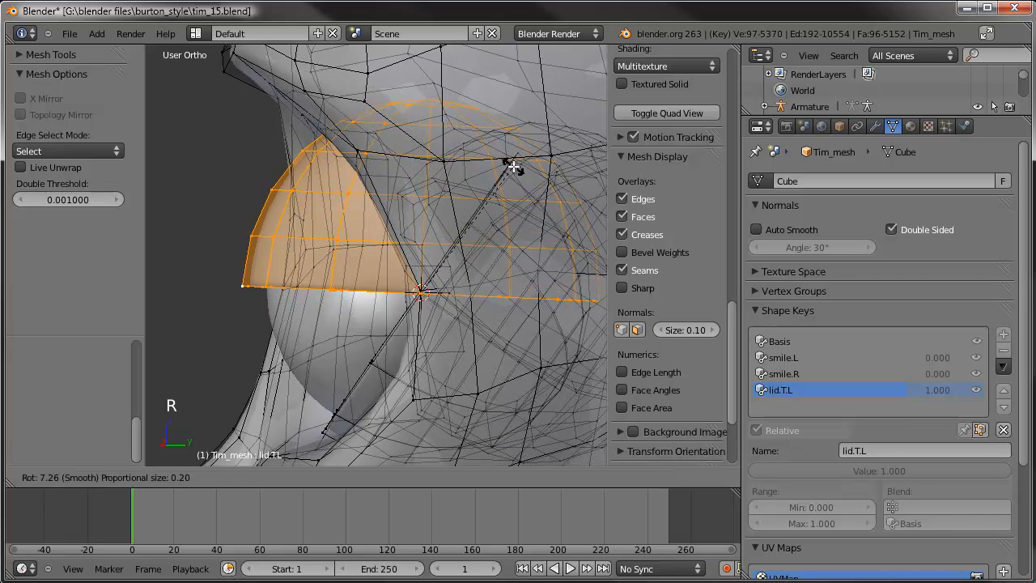
{"action": "left_click", "coordinate": [513, 166]}
{"action": "key", "text": "s"}
{"action": "key", "text": "s"}
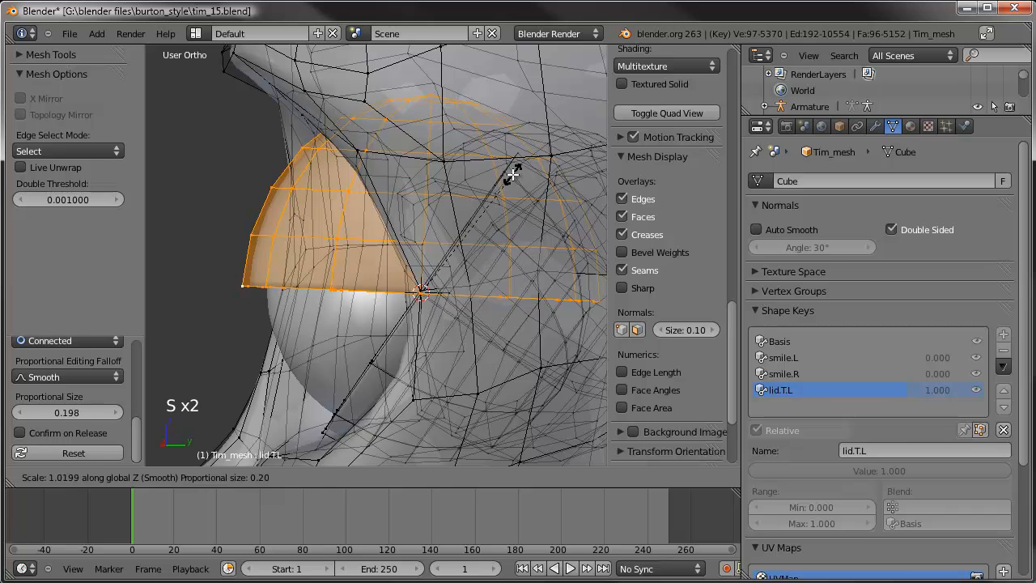
{"action": "left_click", "coordinate": [513, 167]}
Step: Recheck the adjusted eyelid in Object Mode from an angle, sliding lid.T.L from 0 back to 1.000
{"action": "key", "text": "Tab"}
{"action": "left_click_drag", "start_coordinate": [903, 470], "coordinate": [749, 470]}
{"action": "middle_click_drag", "start_coordinate": [323, 259], "coordinate": [533, 329]}
{"action": "left_click_drag", "start_coordinate": [923, 470], "coordinate": [1010, 470]}
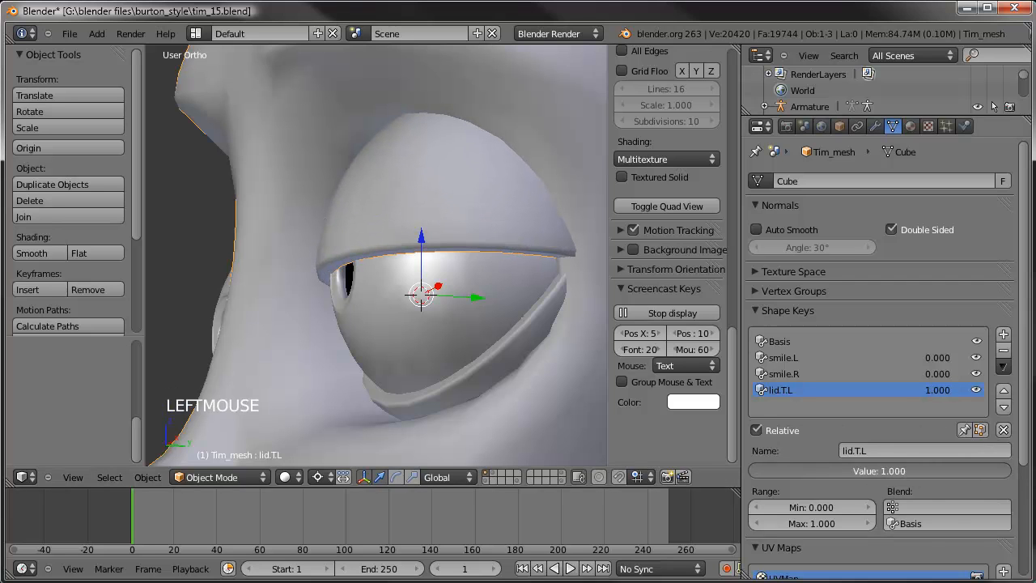
Step: Raise the maximum range of the lid.T.L shape key to 1.25
{"action": "left_click", "coordinate": [819, 523]}
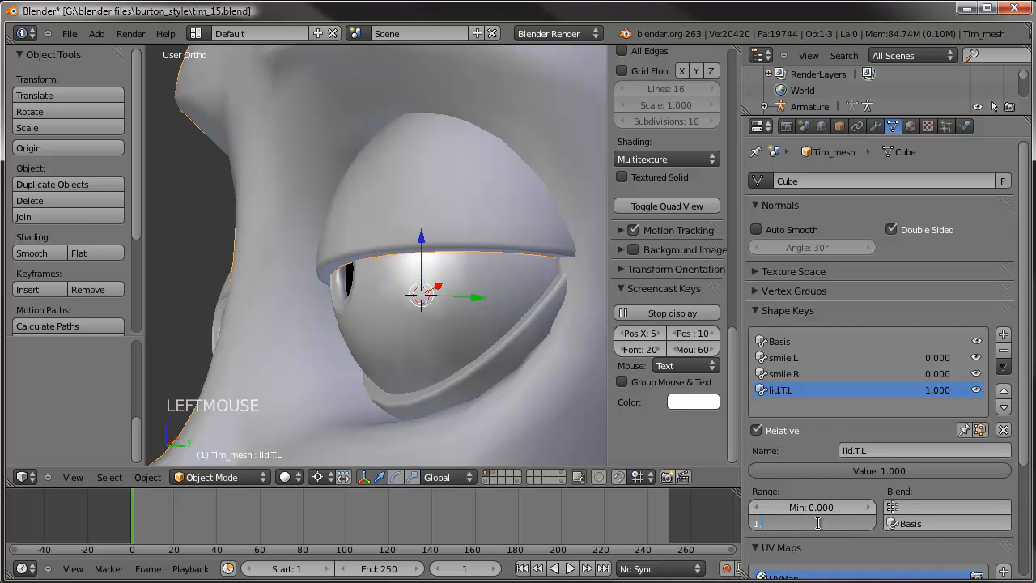
{"action": "type", "text": "1.25"}
{"action": "key", "text": "Return"}
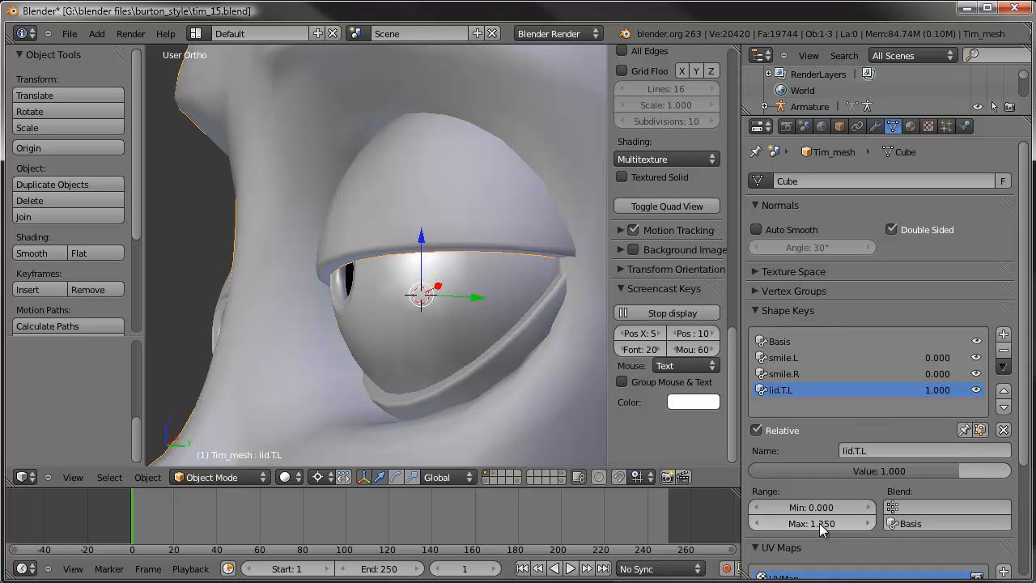
Step: Test lid.T.L by sliding its value to 0.961, then set it to 1 while checking the eyelid from the front
{"action": "left_click_drag", "start_coordinate": [953, 474], "coordinate": [887, 459]}
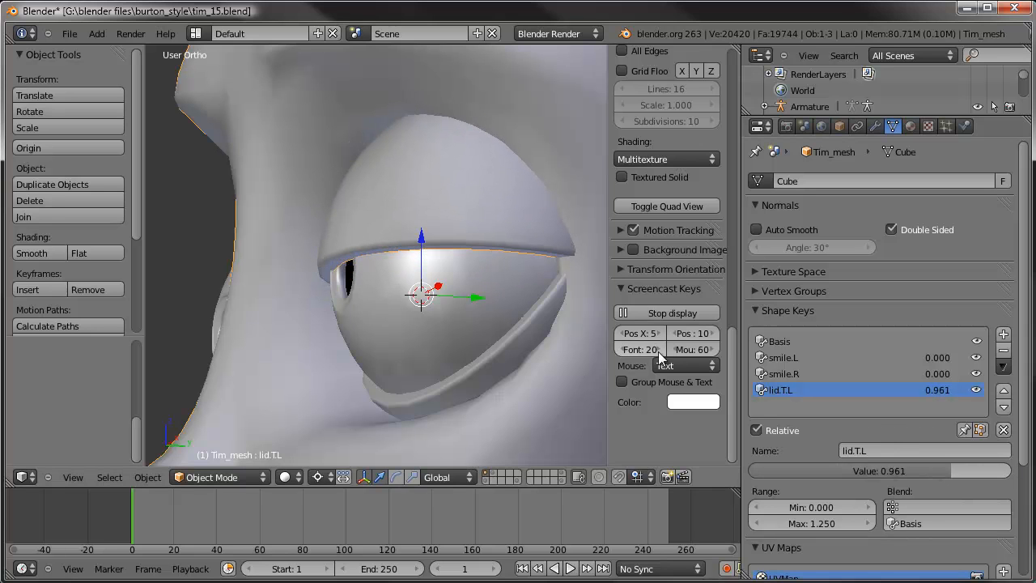
{"action": "key", "text": "KP_1"}
{"action": "key", "text": "KP_1"}
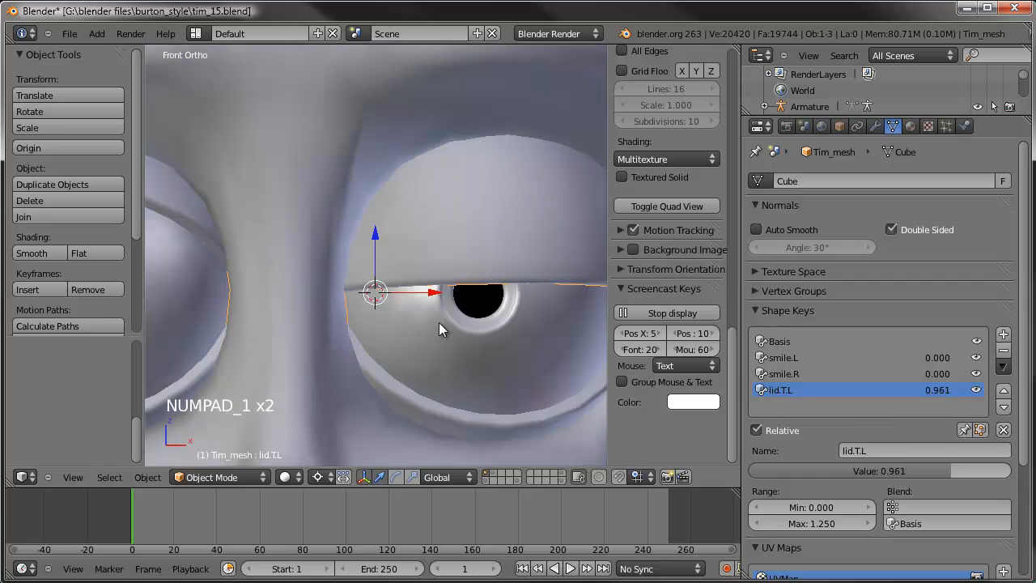
{"action": "scroll", "coordinate": [450, 344], "scroll_direction": "down", "scroll_amount": 3}
{"action": "left_click", "coordinate": [896, 472]}
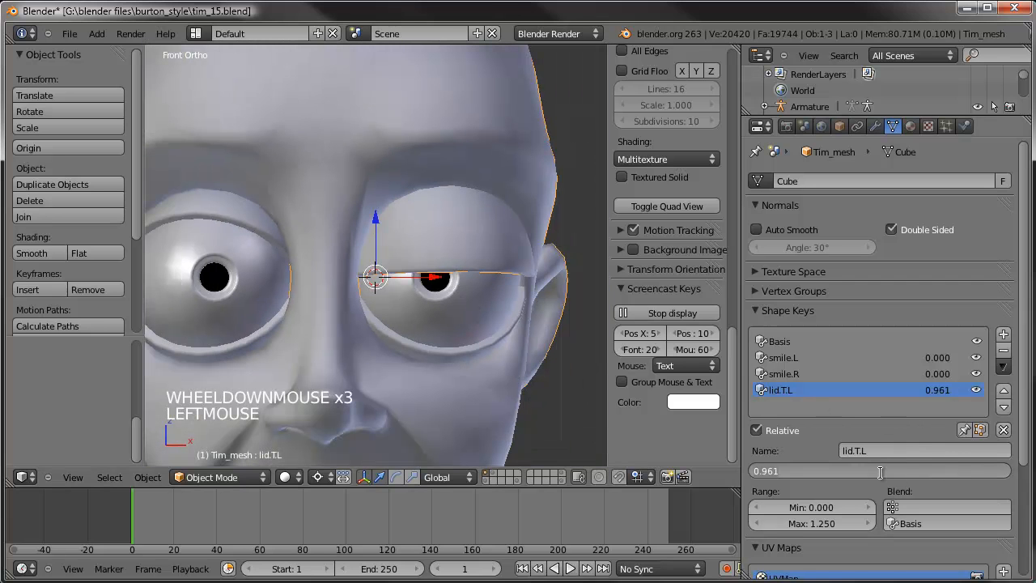
{"action": "type", "text": "1"}
{"action": "key", "text": "Return"}
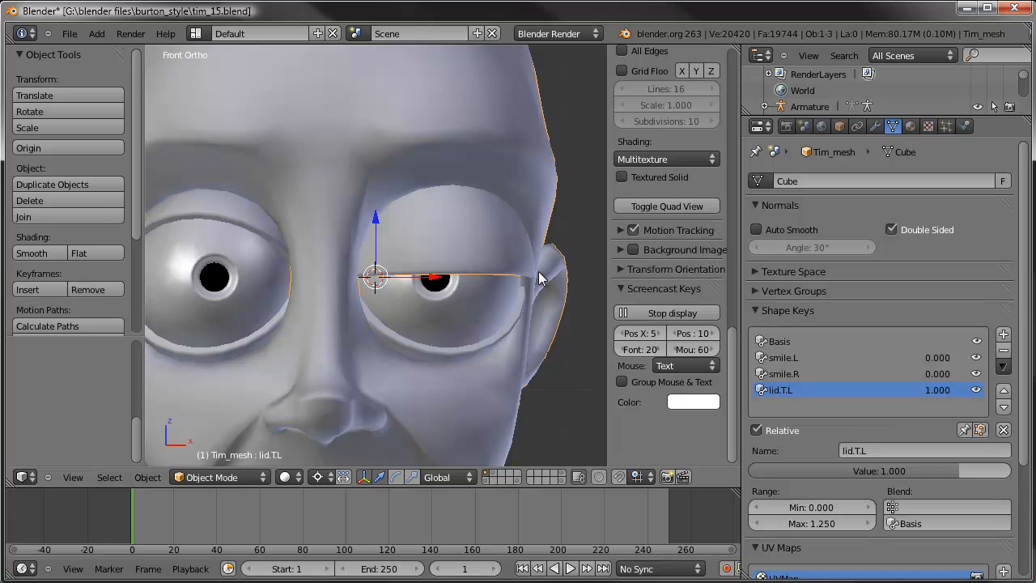
Step: Create a new shape key from the current mix and rename it lid.T.R
{"action": "left_click", "coordinate": [1004, 366]}
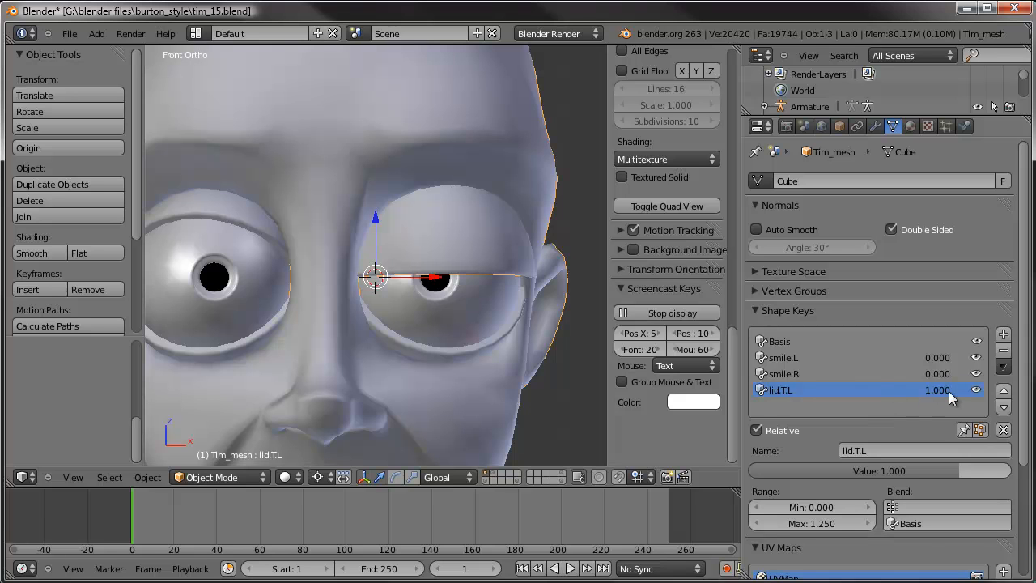
{"action": "left_click", "coordinate": [1003, 368]}
{"action": "left_click", "coordinate": [963, 431]}
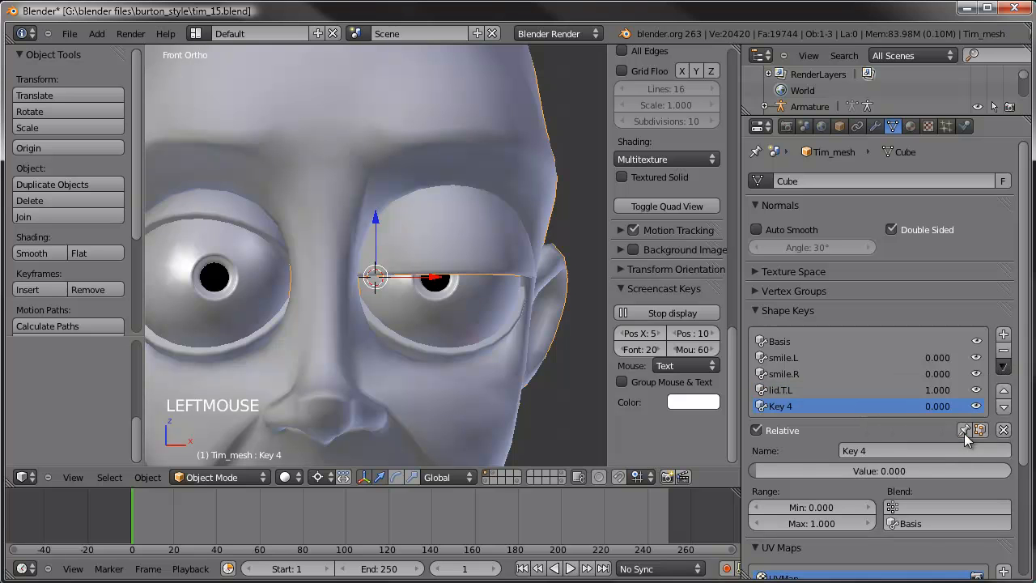
{"action": "left_click", "coordinate": [789, 390]}
{"action": "key", "text": "ctrl+c"}
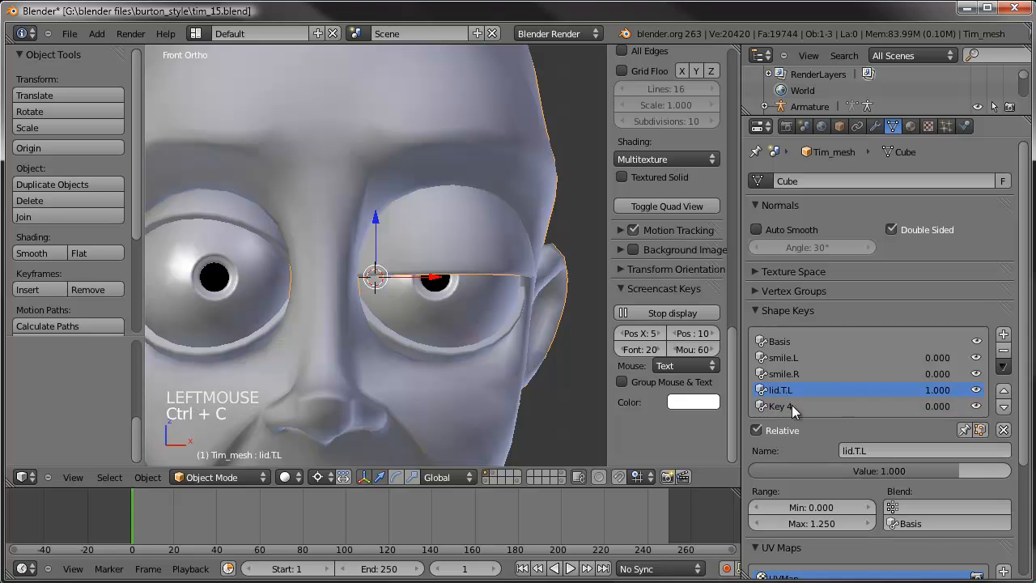
{"action": "left_click", "coordinate": [792, 406]}
{"action": "key", "text": "ctrl+v"}
{"action": "left_click", "coordinate": [881, 452]}
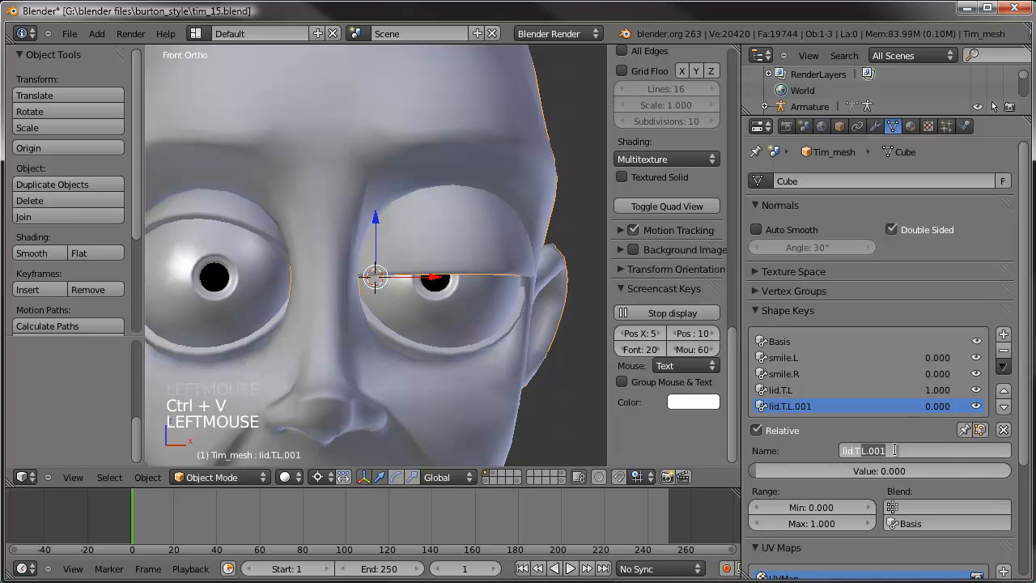
{"action": "type", "text": "lid.T.R"}
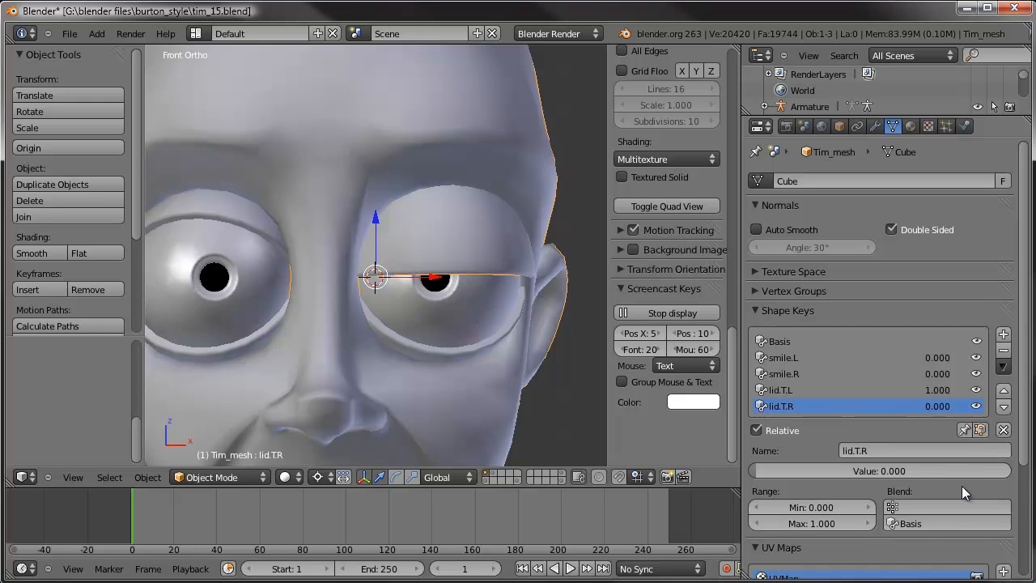
{"action": "key", "text": "Return"}
Step: Set the maximum range of lid.T.R to 1.25, matching lid.T.L
{"action": "left_click", "coordinate": [895, 394]}
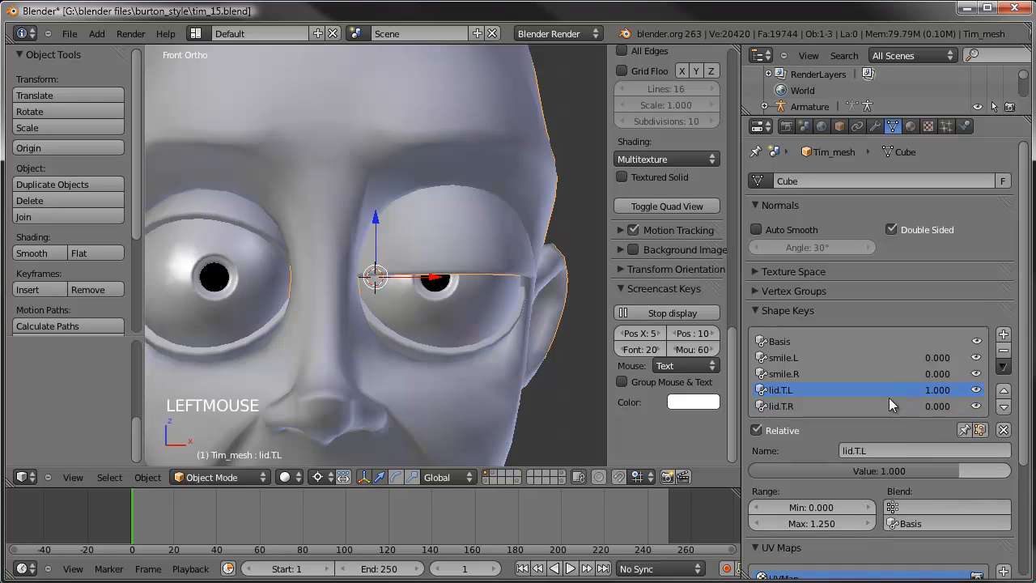
{"action": "left_click", "coordinate": [809, 404]}
{"action": "double_click", "coordinate": [812, 522]}
{"action": "type", "text": "1"}
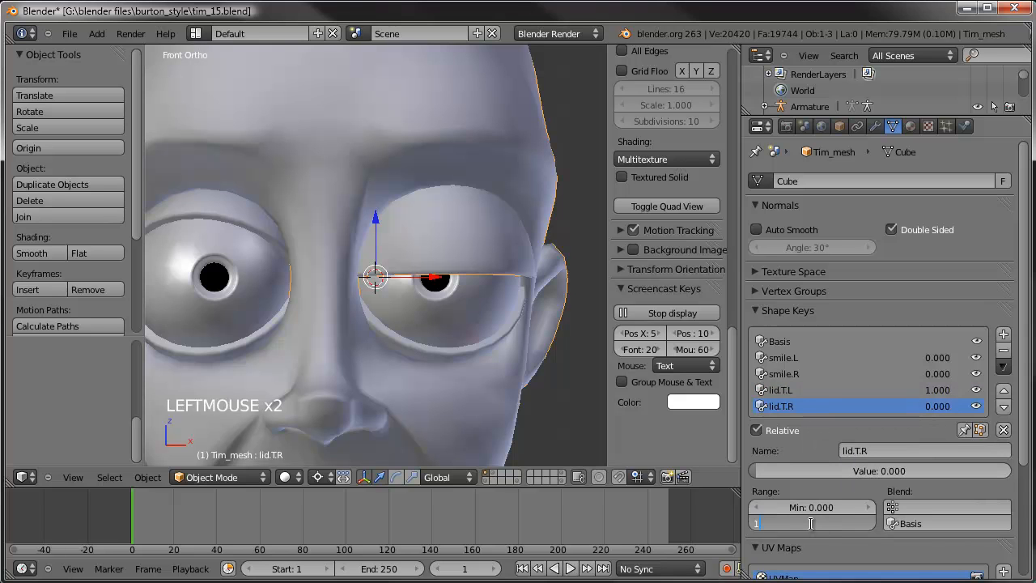
{"action": "type", "text": ".25"}
{"action": "key", "text": "Return"}
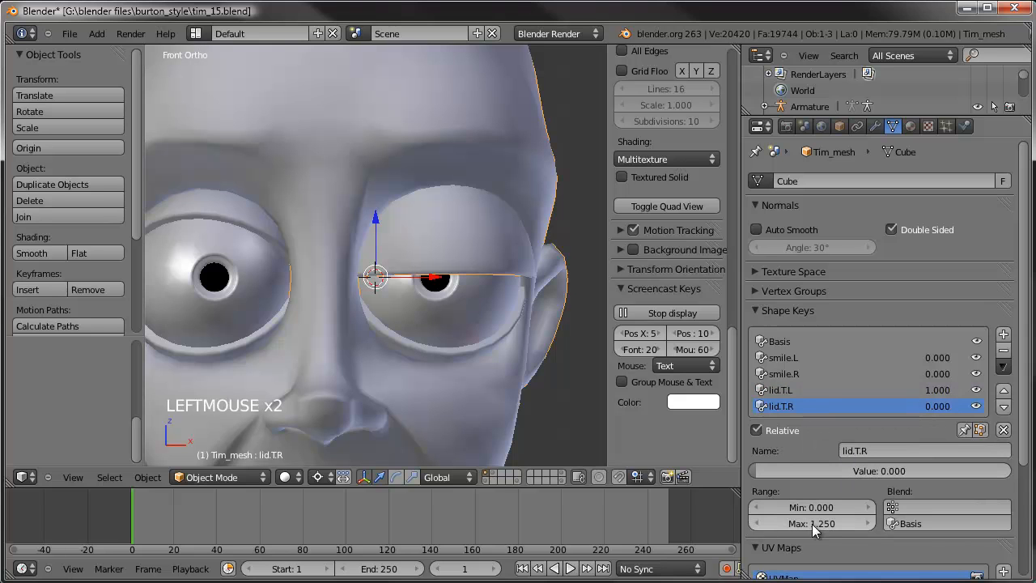
Step: Mirror the lid.T.R shape key to the opposite eye and slide its value up to 1.250
{"action": "left_click", "coordinate": [1002, 368]}
{"action": "left_click", "coordinate": [938, 415]}
{"action": "left_click_drag", "start_coordinate": [759, 466], "coordinate": [1012, 468]}
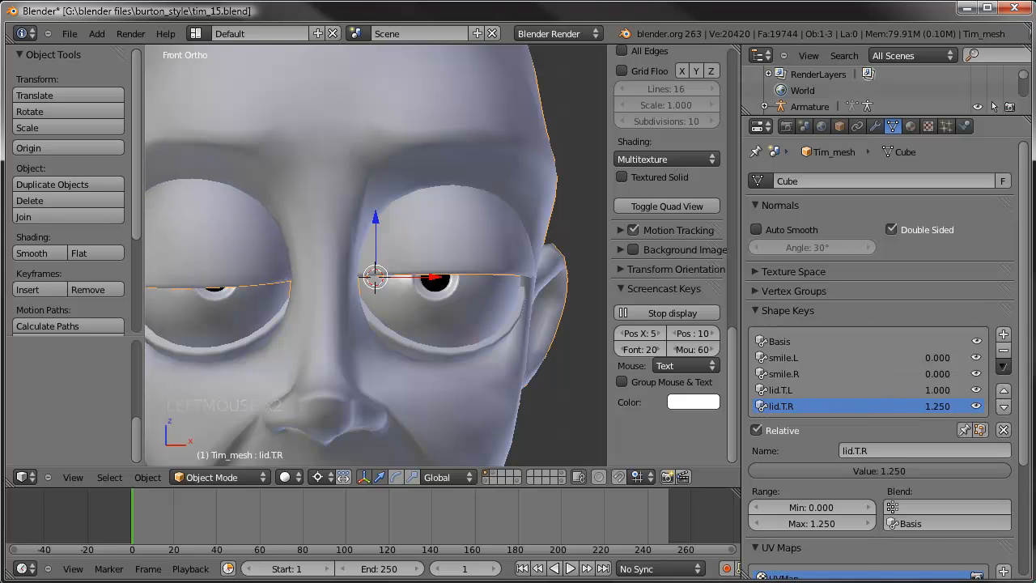
Step: Slide lid.T.L up to 1.250 as well and inspect both lowered upper lids from an angle
{"action": "left_click", "coordinate": [854, 389]}
{"action": "left_click_drag", "start_coordinate": [902, 470], "coordinate": [1012, 471]}
{"action": "scroll", "coordinate": [356, 315], "scroll_direction": "down", "scroll_amount": 3}
{"action": "middle_click_drag", "start_coordinate": [356, 315], "coordinate": [392, 326]}
{"action": "scroll", "coordinate": [422, 317], "scroll_direction": "up", "scroll_amount": 2}
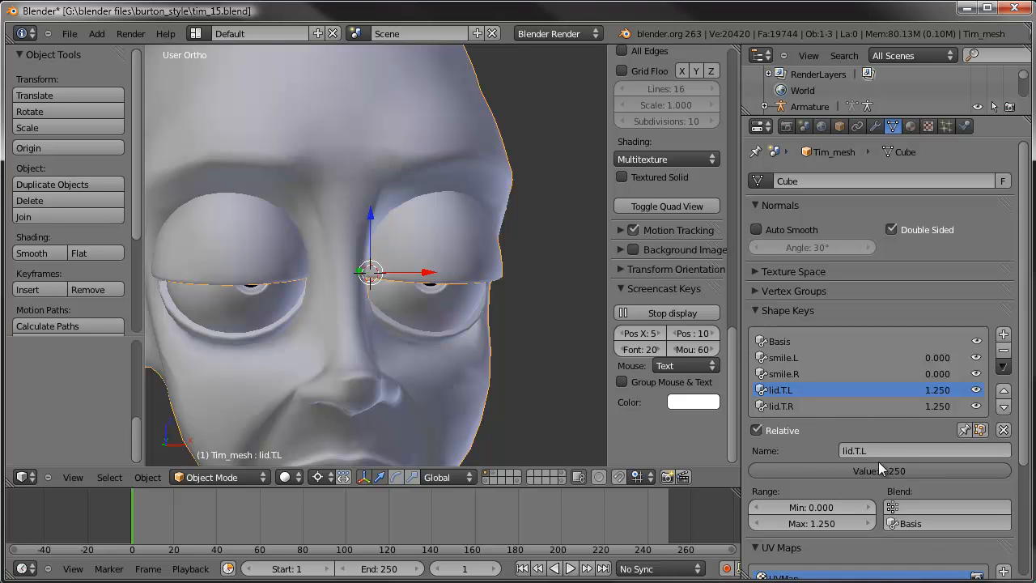
Step: Reset the values of lid.T.L and lid.T.R to 0 and view both eyes open
{"action": "left_click", "coordinate": [904, 469]}
{"action": "type", "text": "0"}
{"action": "key", "text": "Return"}
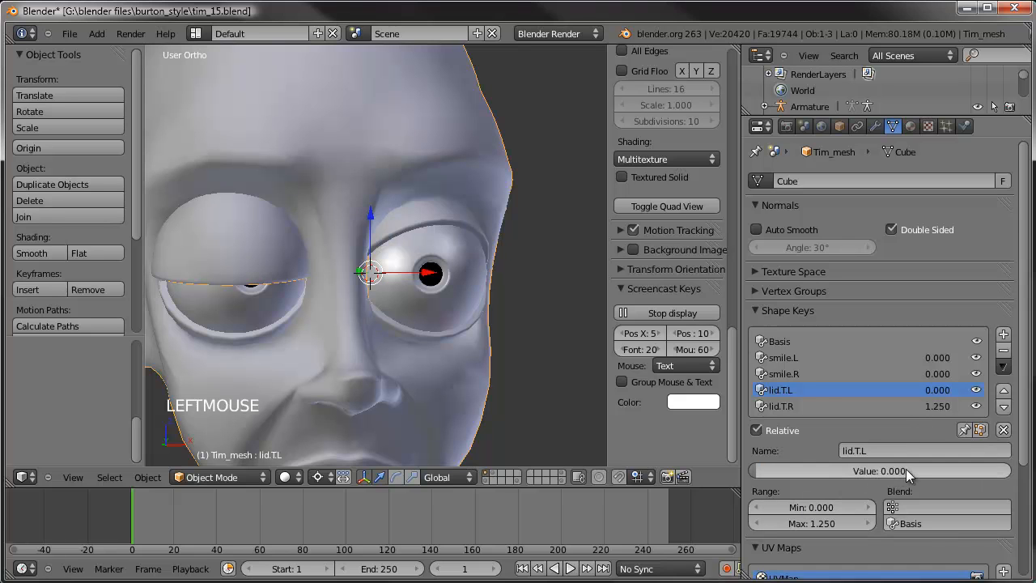
{"action": "left_click", "coordinate": [881, 404]}
{"action": "double_click", "coordinate": [899, 472]}
{"action": "type", "text": "0"}
{"action": "key", "text": "Return"}
{"action": "scroll", "coordinate": [489, 358], "scroll_direction": "down", "scroll_amount": 3}
{"action": "middle_click_drag", "start_coordinate": [491, 359], "coordinate": [478, 349]}
{"action": "scroll", "coordinate": [479, 352], "scroll_direction": "up", "scroll_amount": 3}
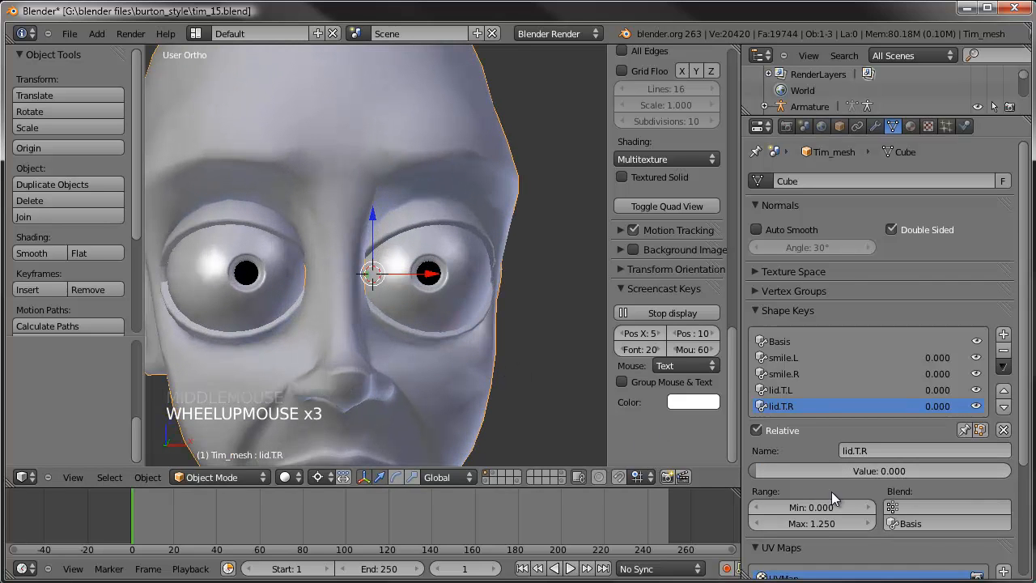
Step: Try a minimum range of -0.5 on lid.T.R and slide its value down to that limit
{"action": "left_click", "coordinate": [815, 509]}
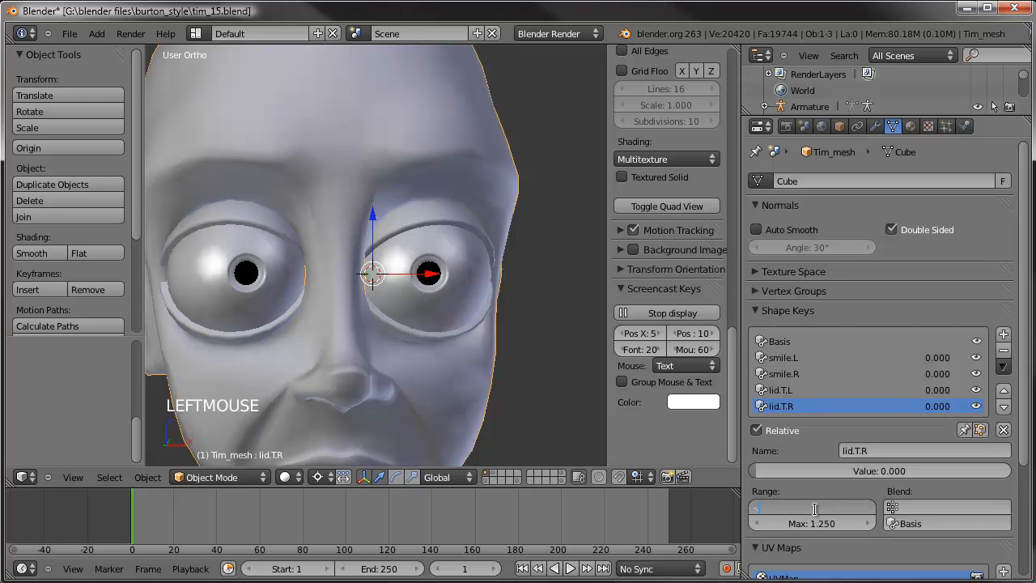
{"action": "type", "text": "-0.5"}
{"action": "key", "text": "Return"}
{"action": "left_click_drag", "start_coordinate": [817, 472], "coordinate": [732, 477]}
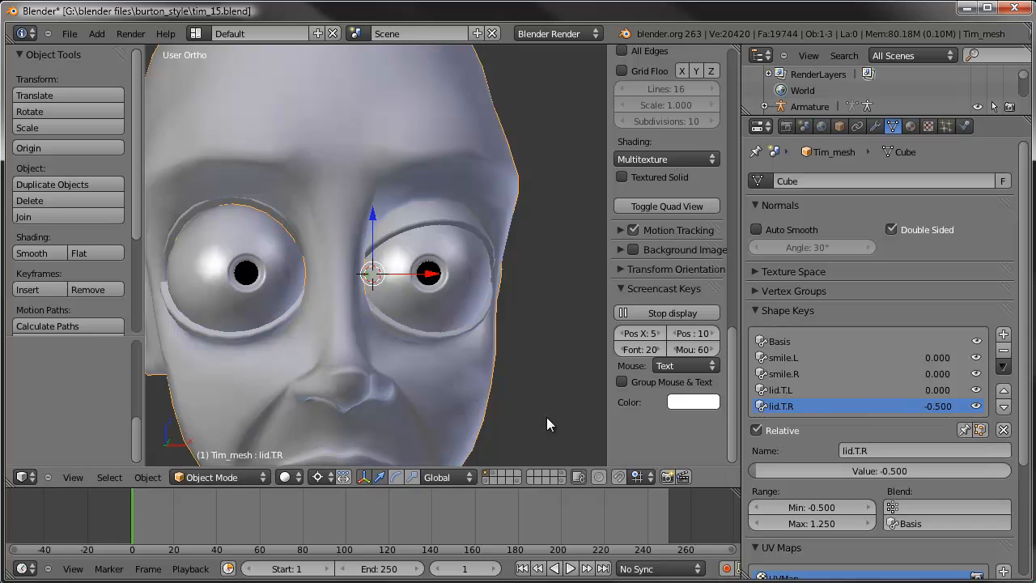
{"action": "scroll", "coordinate": [442, 375], "scroll_direction": "down", "scroll_amount": 3}
{"action": "middle_click_drag", "start_coordinate": [438, 374], "coordinate": [448, 378]}
Step: Try a minimum of -0.5 on lid.T.L, slide its value to that limit and inspect the raised lid up close
{"action": "left_click", "coordinate": [833, 390]}
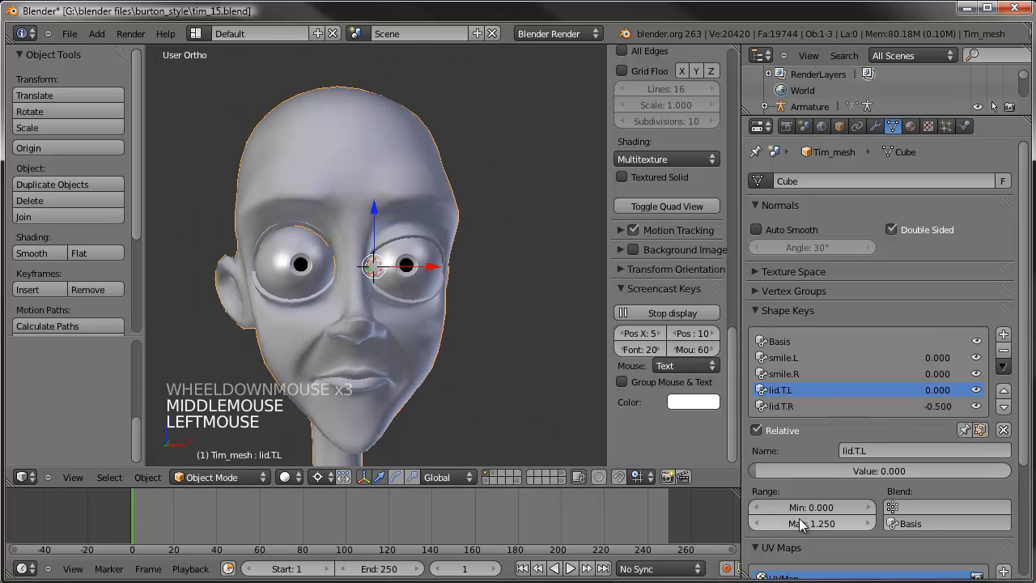
{"action": "left_click", "coordinate": [806, 507]}
{"action": "type", "text": "-.5"}
{"action": "key", "text": "Return"}
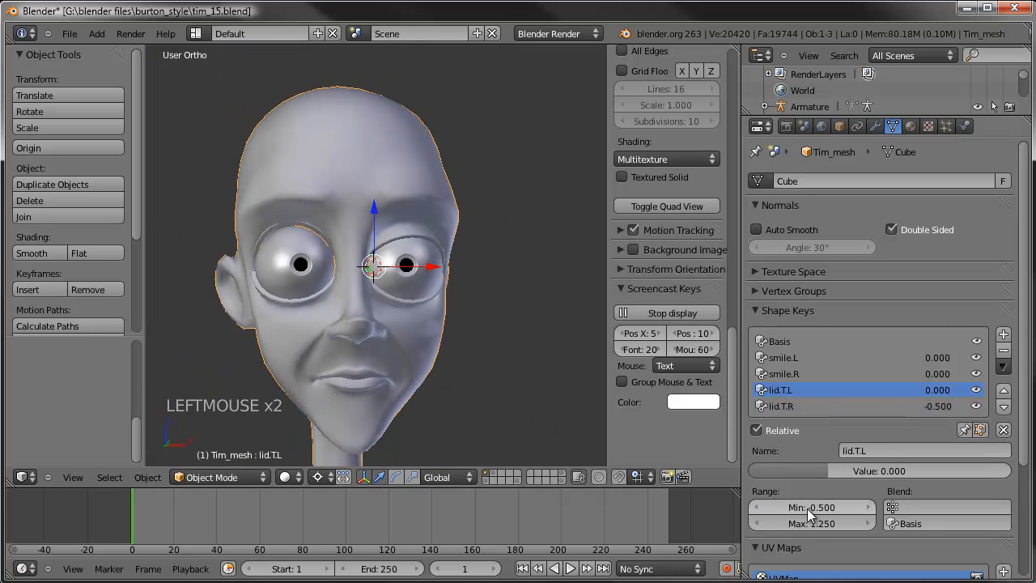
{"action": "left_click_drag", "start_coordinate": [809, 471], "coordinate": [681, 477]}
{"action": "key", "text": "a"}
{"action": "middle_click_drag", "start_coordinate": [400, 291], "coordinate": [366, 230]}
{"action": "scroll", "coordinate": [384, 291], "scroll_direction": "up", "scroll_amount": 2}
{"action": "scroll", "coordinate": [358, 234], "scroll_direction": "up", "scroll_amount": 3}
{"action": "middle_click_drag", "start_coordinate": [366, 230], "coordinate": [463, 198]}
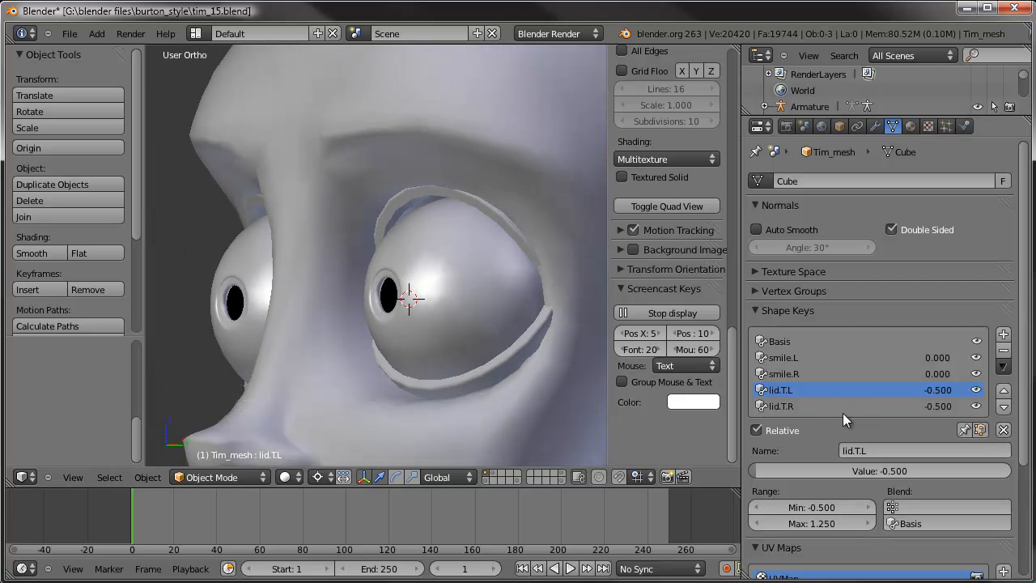
{"action": "middle_click_drag", "start_coordinate": [418, 199], "coordinate": [458, 177]}
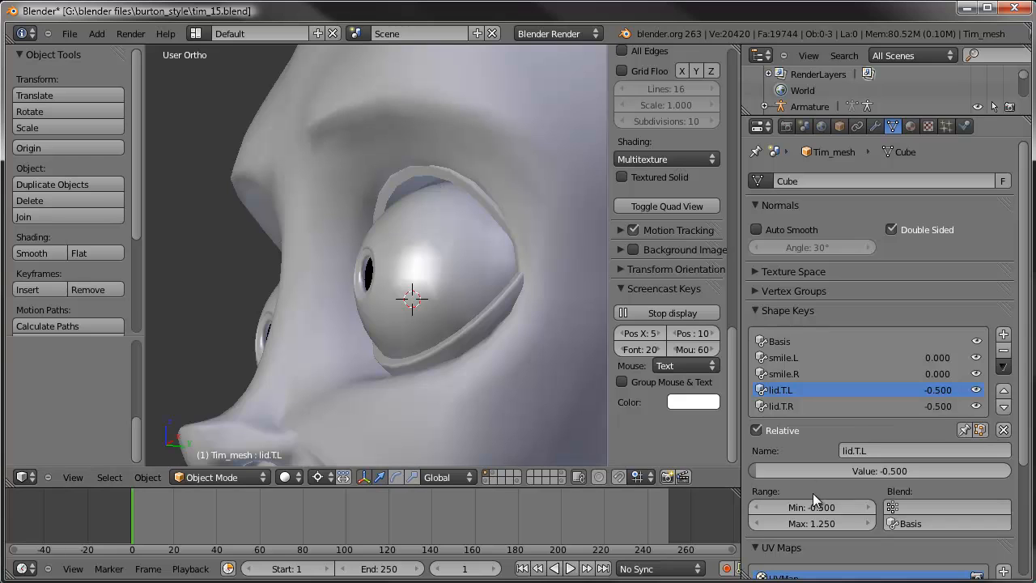
Step: Try a minimum of -0.25 on lid.T.L and test its value at that limit
{"action": "left_click", "coordinate": [823, 511]}
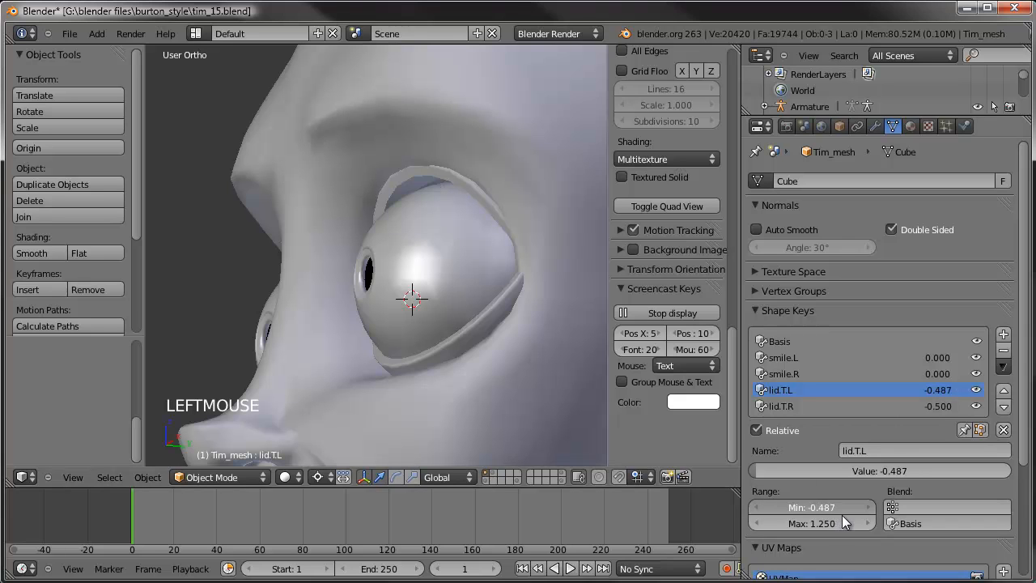
{"action": "left_click", "coordinate": [817, 507]}
{"action": "key", "text": "Return"}
{"action": "left_click", "coordinate": [761, 471]}
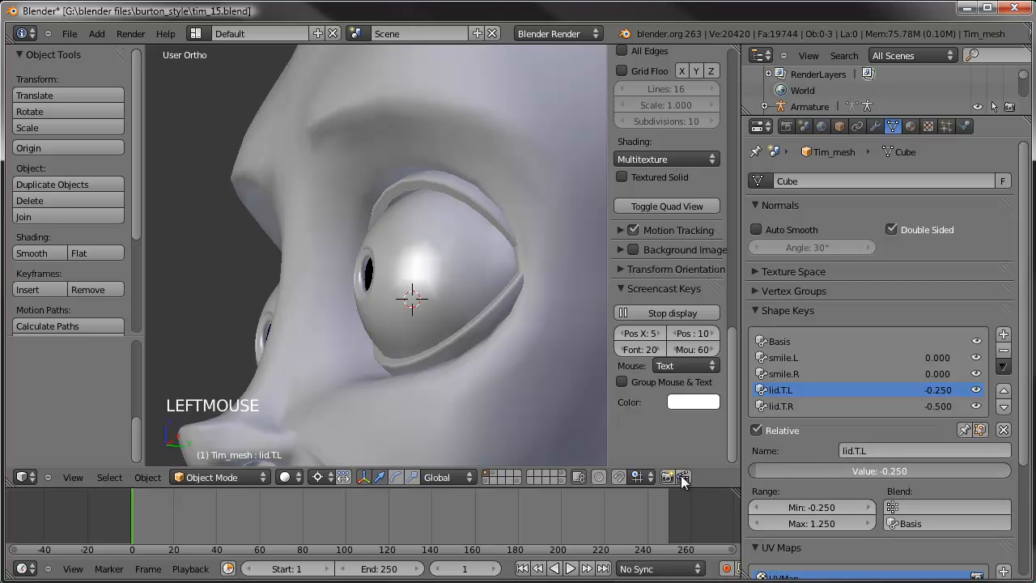
Step: Set the minimum range of lid.T.L to -0.15 and slide its value down to that limit
{"action": "left_click", "coordinate": [822, 507]}
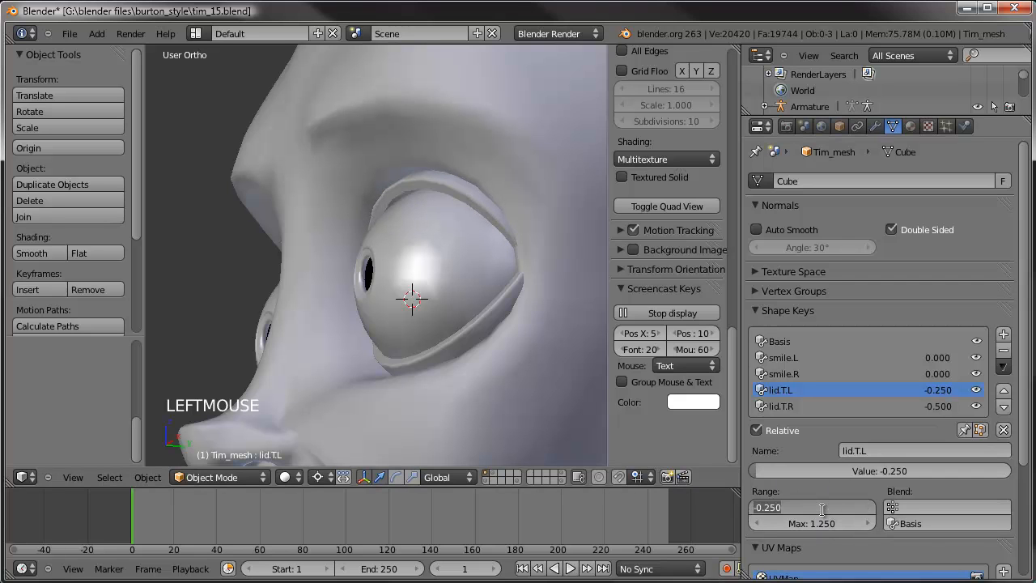
{"action": "type", "text": "-0.15"}
{"action": "key", "text": "Return"}
{"action": "left_click_drag", "start_coordinate": [753, 471], "coordinate": [658, 476]}
{"action": "scroll", "coordinate": [319, 208], "scroll_direction": "down", "scroll_amount": 2}
{"action": "middle_click_drag", "start_coordinate": [319, 209], "coordinate": [461, 230]}
Step: Set the minimum of lid.T.R to -0.15, slide its value to that limit and check the whole face
{"action": "left_click", "coordinate": [802, 407]}
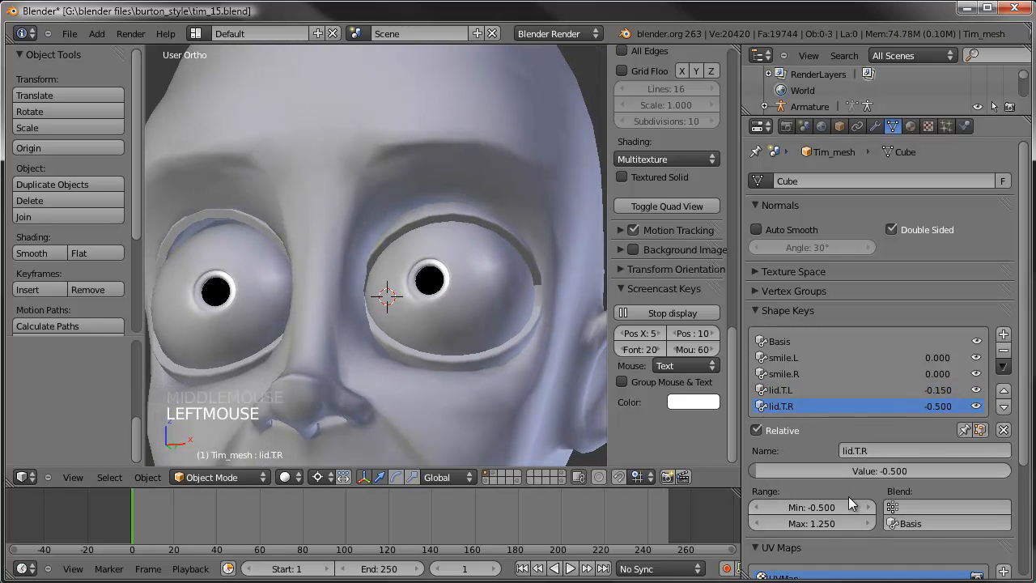
{"action": "left_click", "coordinate": [813, 506]}
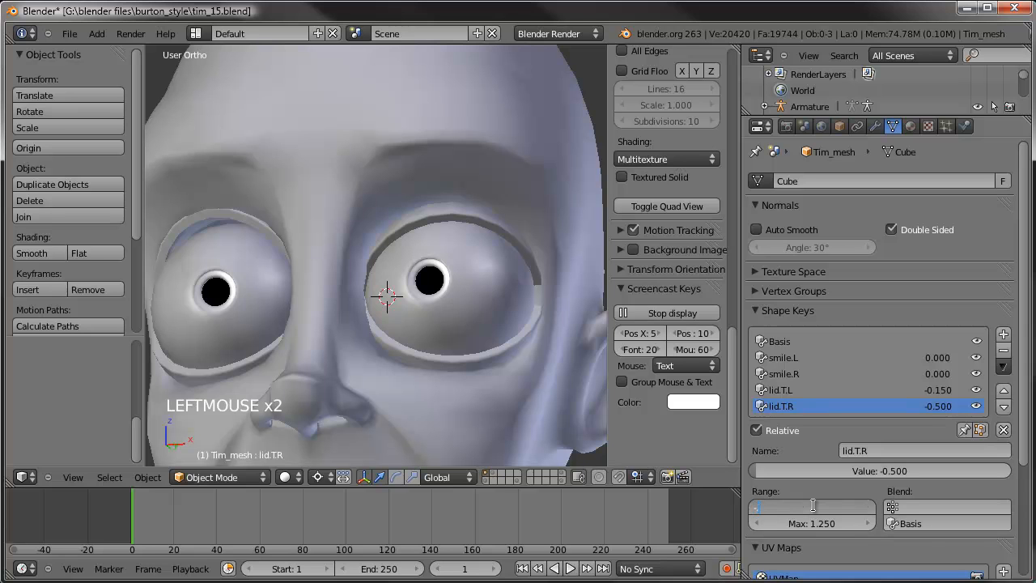
{"action": "type", "text": "-.15"}
{"action": "key", "text": "Return"}
{"action": "left_click_drag", "start_coordinate": [763, 473], "coordinate": [748, 474]}
{"action": "scroll", "coordinate": [453, 348], "scroll_direction": "down", "scroll_amount": 3}
{"action": "mouse_move", "coordinate": [441, 336]}
{"action": "middle_mouse_down"}
{"action": "mouse_move", "coordinate": [430, 328]}
{"action": "mouse_move", "coordinate": [450, 333]}
{"action": "middle_mouse_up"}
{"action": "scroll", "coordinate": [444, 332], "scroll_direction": "down", "scroll_amount": 3}
{"action": "scroll", "coordinate": [443, 333], "scroll_direction": "up", "scroll_amount": 2}
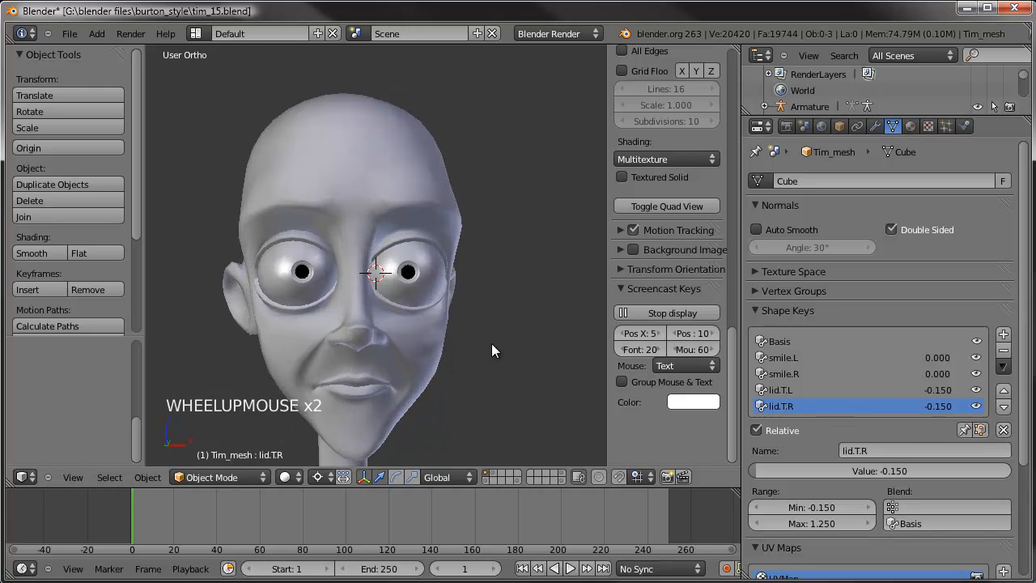
Step: Add a new shape key, clear all shape key values to 0 and name the new key lid.B.L
{"action": "left_click", "coordinate": [1003, 335]}
{"action": "left_click", "coordinate": [1004, 430]}
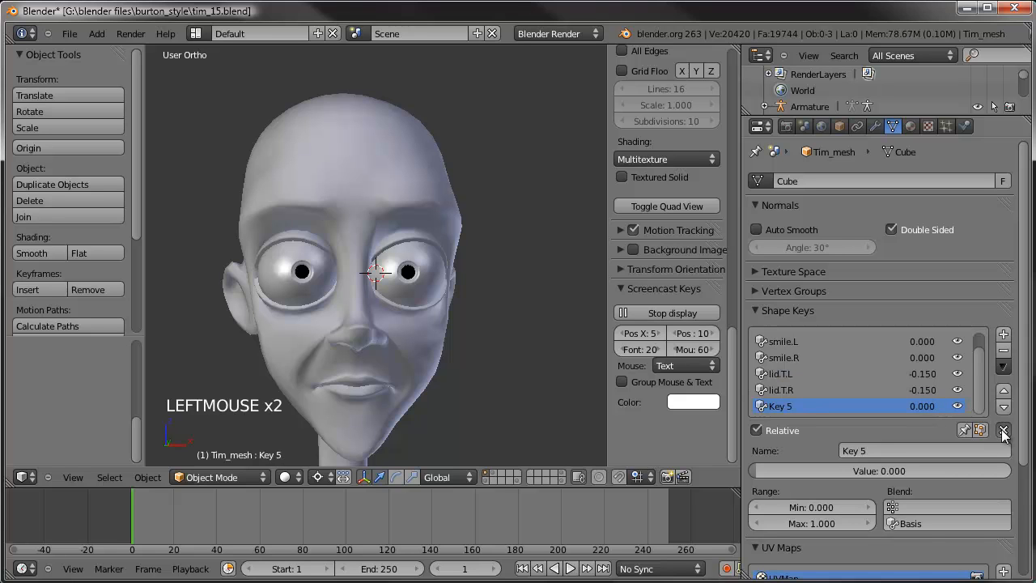
{"action": "left_click", "coordinate": [903, 450]}
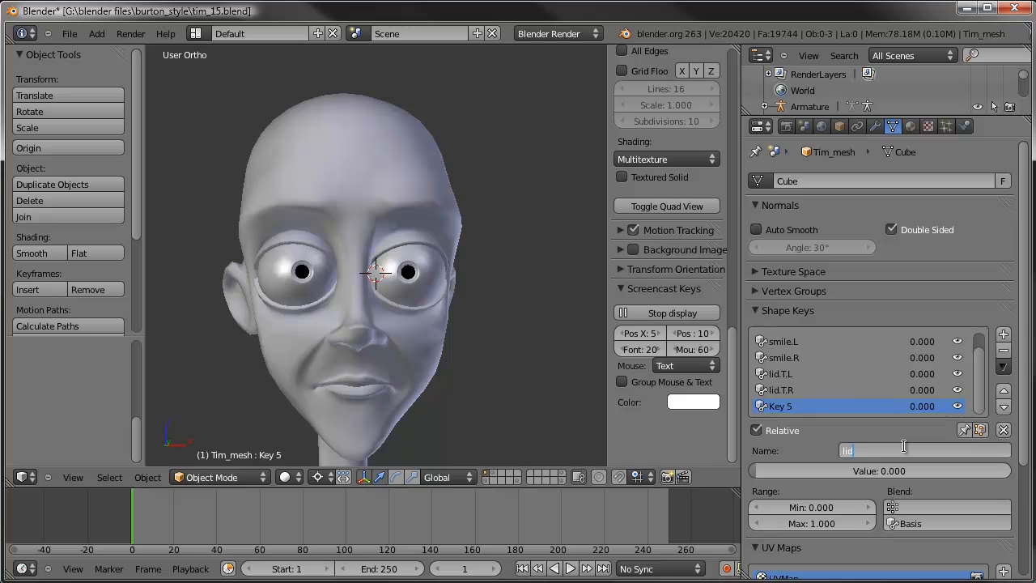
{"action": "key", "text": "Return"}
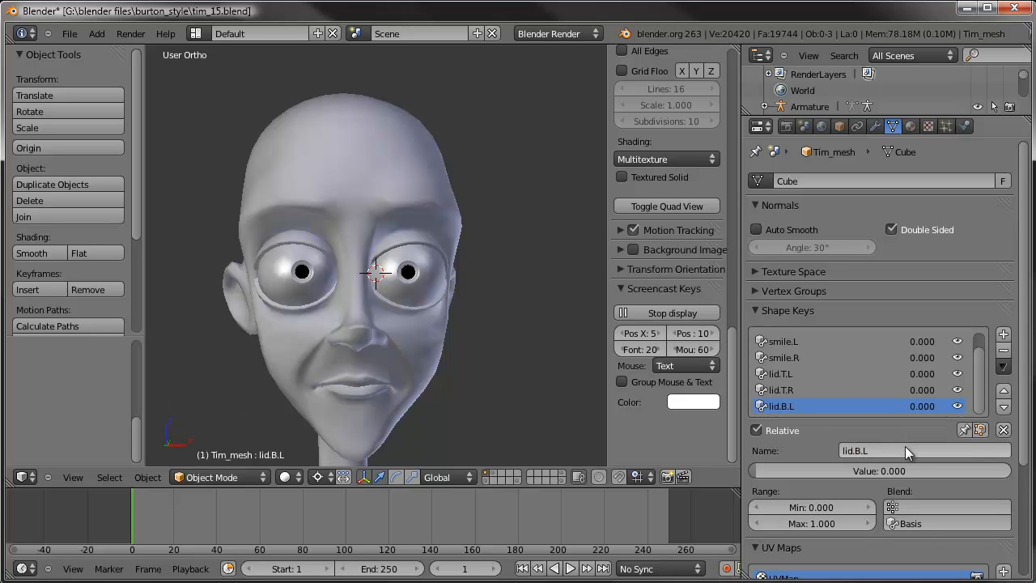
Step: Select the whole linked left lower eyelid in the lid.B.L key and rotate it upward over the eyeball from the side
{"action": "key", "text": "Tab"}
{"action": "middle_click_drag", "start_coordinate": [509, 328], "coordinate": [477, 324]}
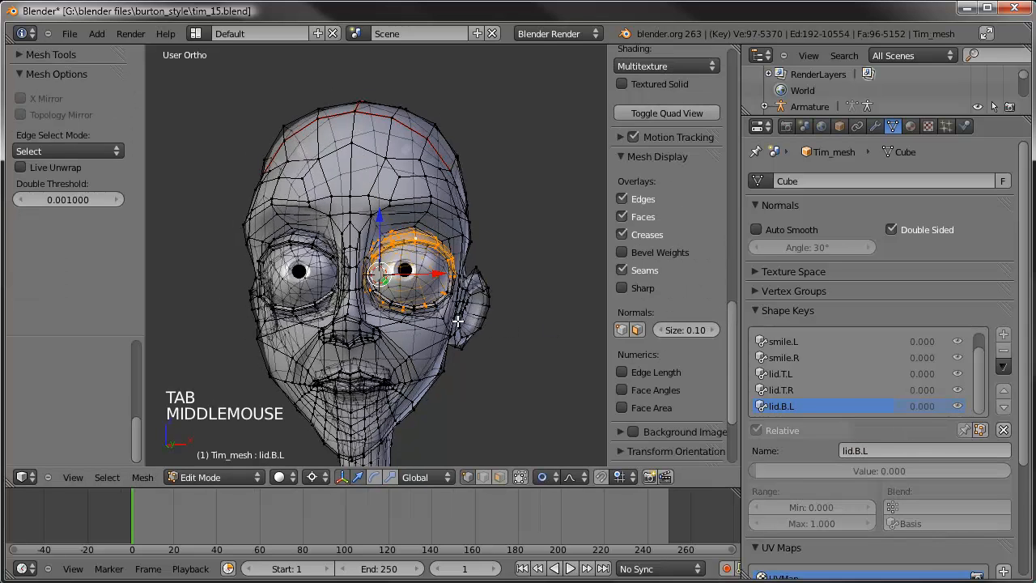
{"action": "scroll", "coordinate": [457, 322], "scroll_direction": "up", "scroll_amount": 6}
{"action": "right_click", "coordinate": [424, 389]}
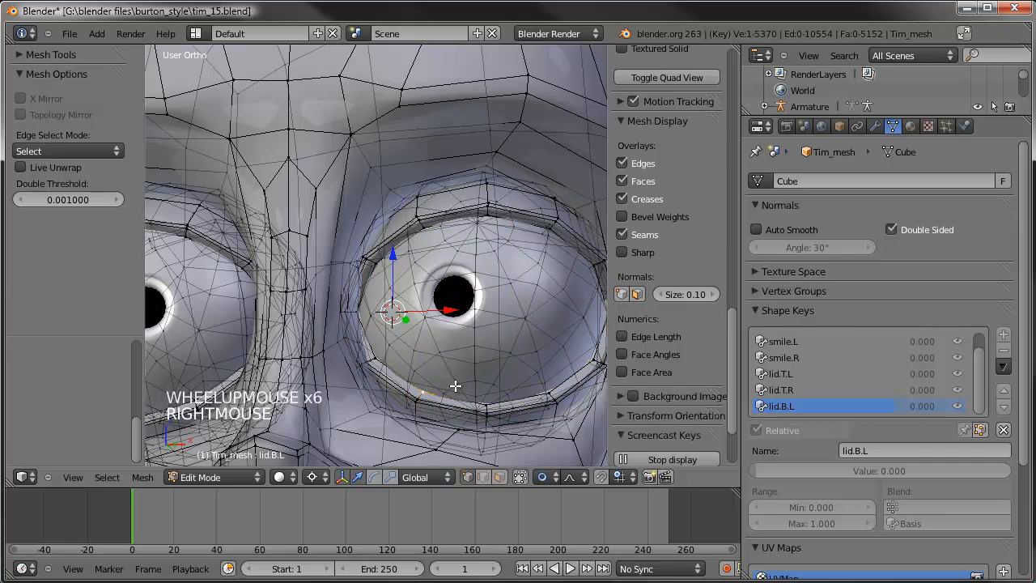
{"action": "key", "text": "ctrl+l"}
{"action": "middle_click_drag", "start_coordinate": [424, 389], "coordinate": [518, 286]}
{"action": "key", "text": "r"}
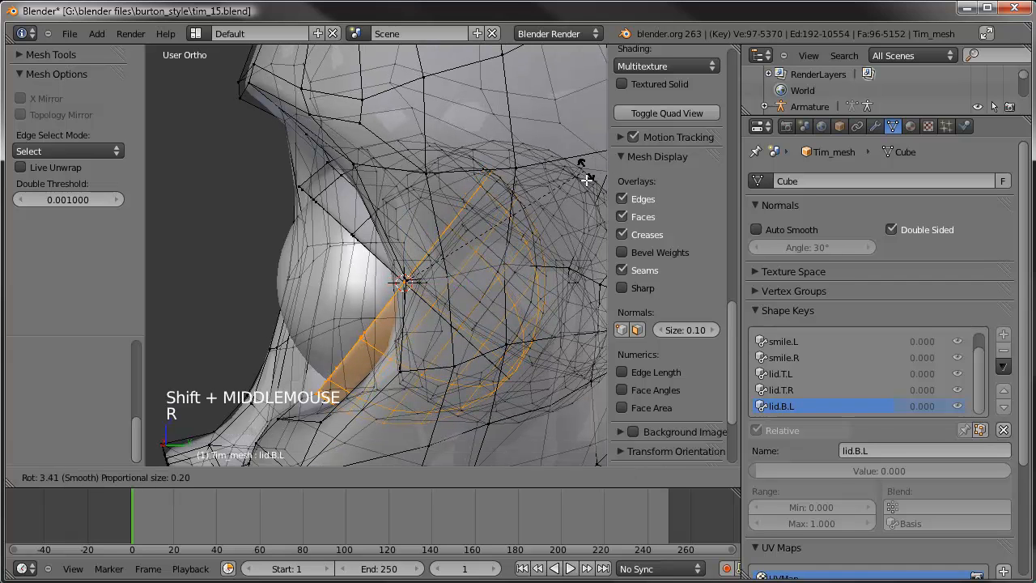
{"action": "right_click", "coordinate": [591, 217]}
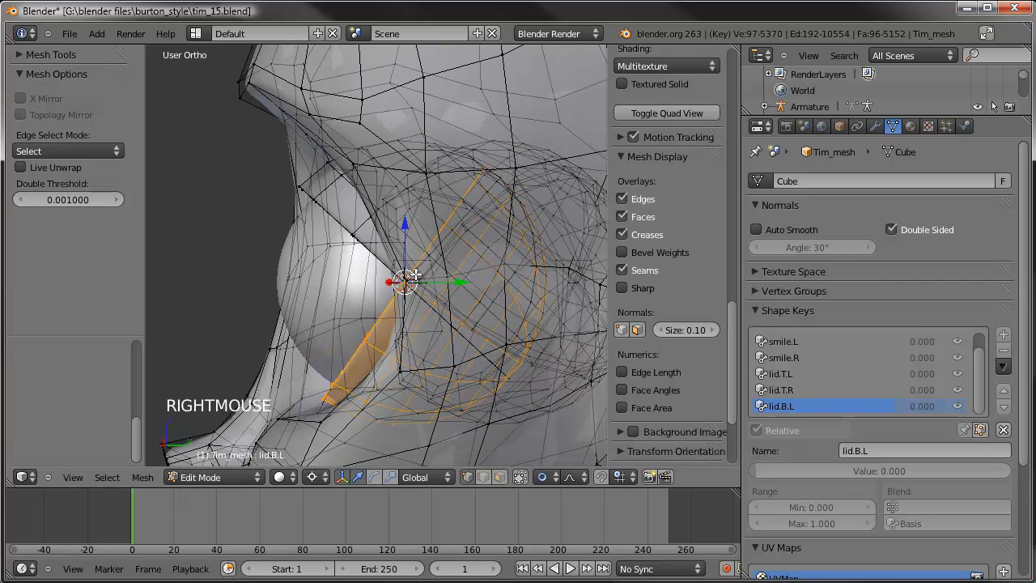
{"action": "key", "text": "r"}
{"action": "key", "text": "r"}
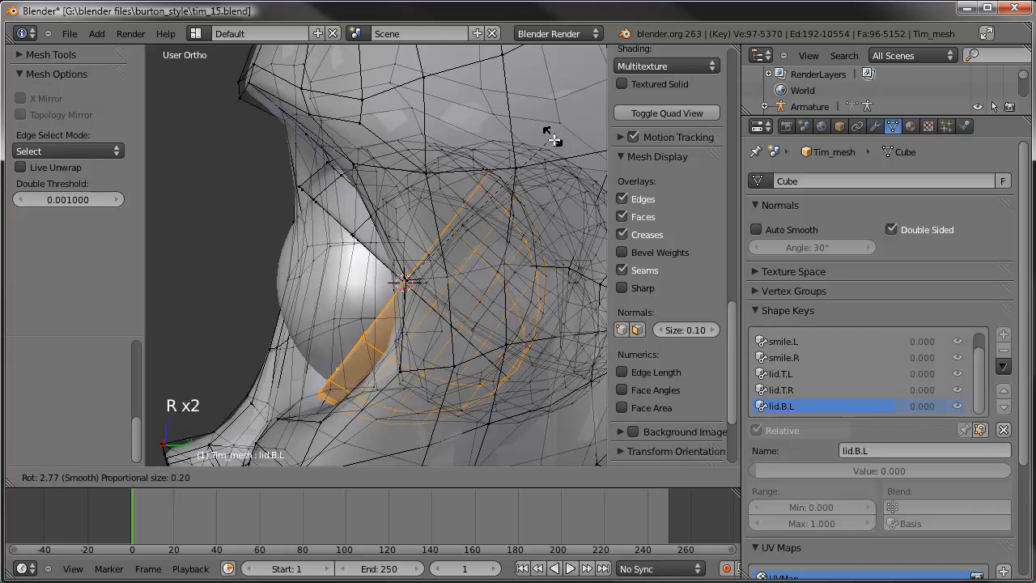
{"action": "left_click", "coordinate": [574, 225]}
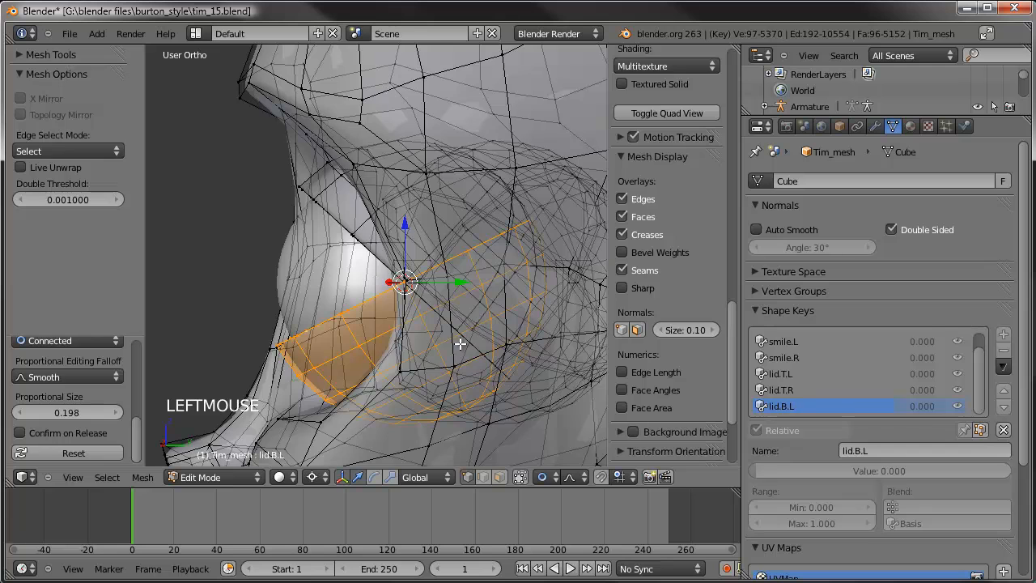
{"action": "key", "text": "Tab"}
Step: Slide the lid.B.L value up to 1 and inspect the raised lower lid
{"action": "left_click_drag", "start_coordinate": [761, 467], "coordinate": [1011, 468]}
{"action": "middle_click_drag", "start_coordinate": [425, 309], "coordinate": [489, 281]}
{"action": "left_click_drag", "start_coordinate": [875, 472], "coordinate": [929, 461]}
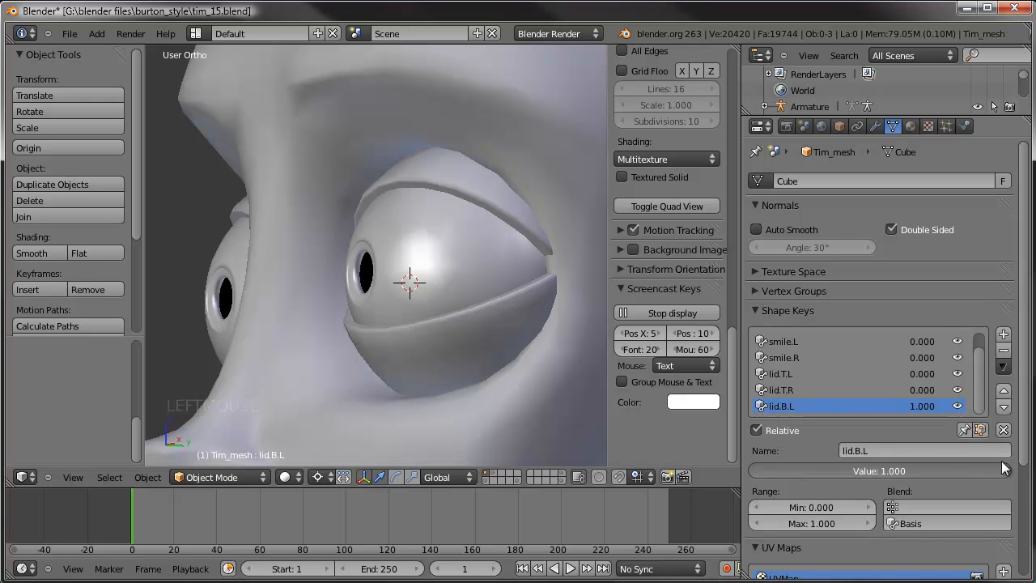
Step: Extend the maximum range of lid.B.L to 1.5 and slide its value to that limit
{"action": "left_click_drag", "start_coordinate": [825, 525], "coordinate": [833, 526]}
{"action": "left_click_drag", "start_coordinate": [977, 475], "coordinate": [1021, 473]}
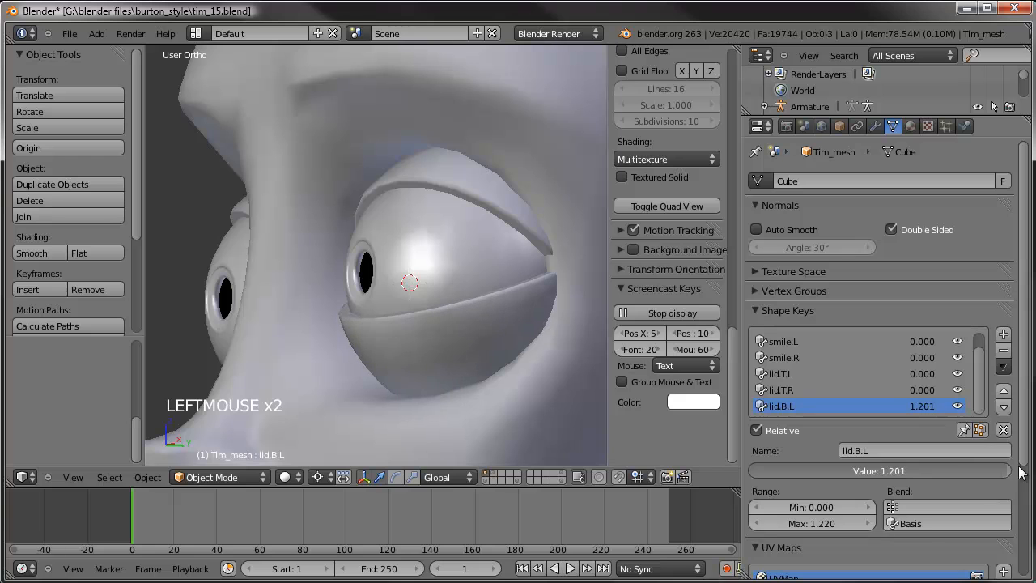
{"action": "left_click_drag", "start_coordinate": [828, 521], "coordinate": [834, 520]}
{"action": "left_click", "coordinate": [838, 520]}
{"action": "type", "text": "1.5"}
{"action": "key", "text": "Return"}
{"action": "left_click_drag", "start_coordinate": [961, 471], "coordinate": [1012, 471]}
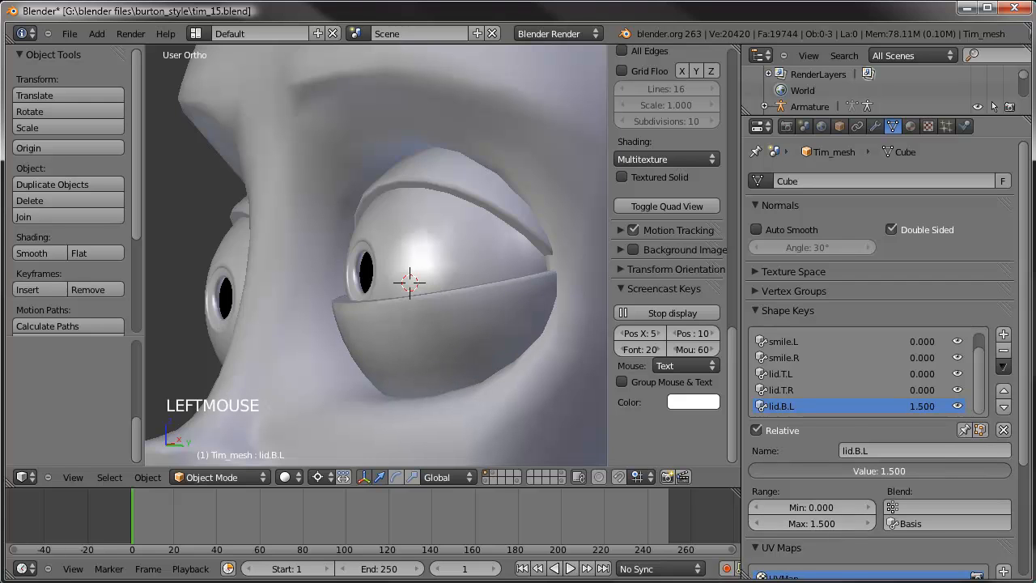
Step: Slide the lid.T.L value up to its 1.25 limit to check how the two left lids meet
{"action": "left_click", "coordinate": [853, 387]}
{"action": "left_click", "coordinate": [843, 374]}
{"action": "left_click_drag", "start_coordinate": [793, 470], "coordinate": [899, 458]}
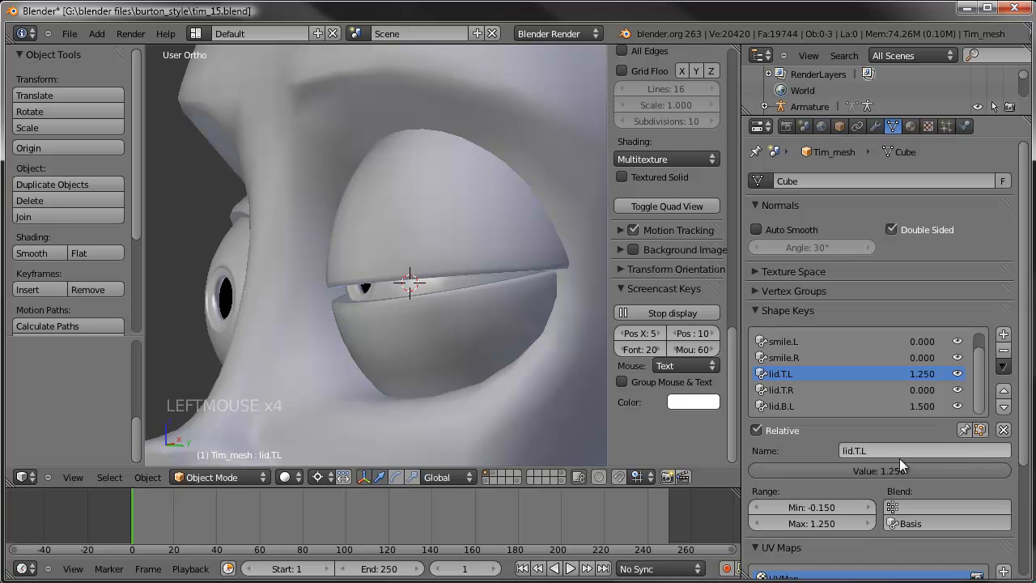
Step: Try a maximum of 10 on lid.T.L
{"action": "left_click", "coordinate": [813, 525]}
{"action": "type", "text": "10"}
{"action": "key", "text": "Return"}
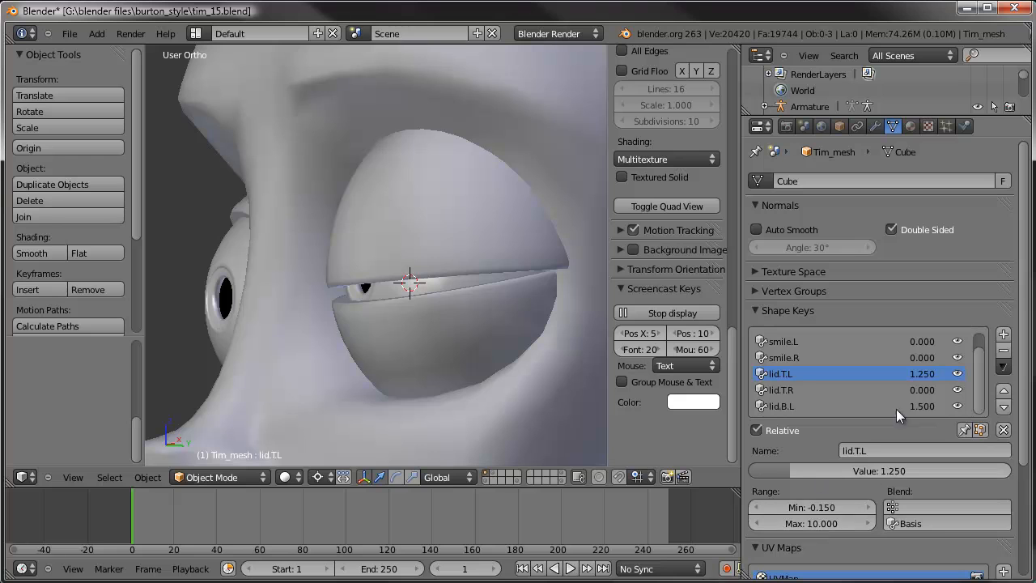
{"action": "left_click", "coordinate": [810, 471]}
{"action": "left_click", "coordinate": [811, 526]}
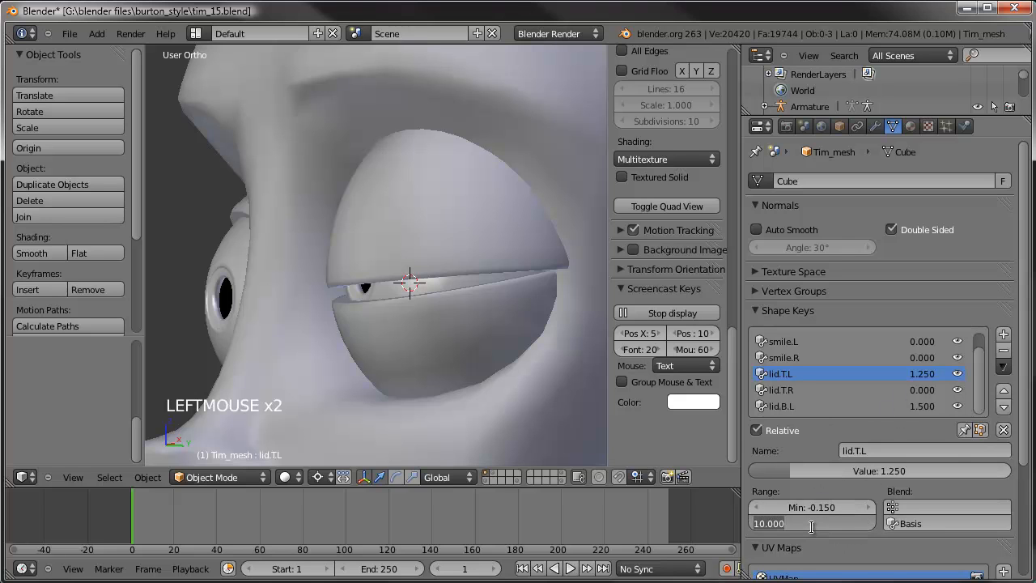
{"action": "key", "text": "Escape"}
Step: Set the maximum range of lid.T.L to 1.35 and slide its value to that limit
{"action": "left_click", "coordinate": [812, 527]}
{"action": "type", "text": "1.35"}
{"action": "key", "text": "Return"}
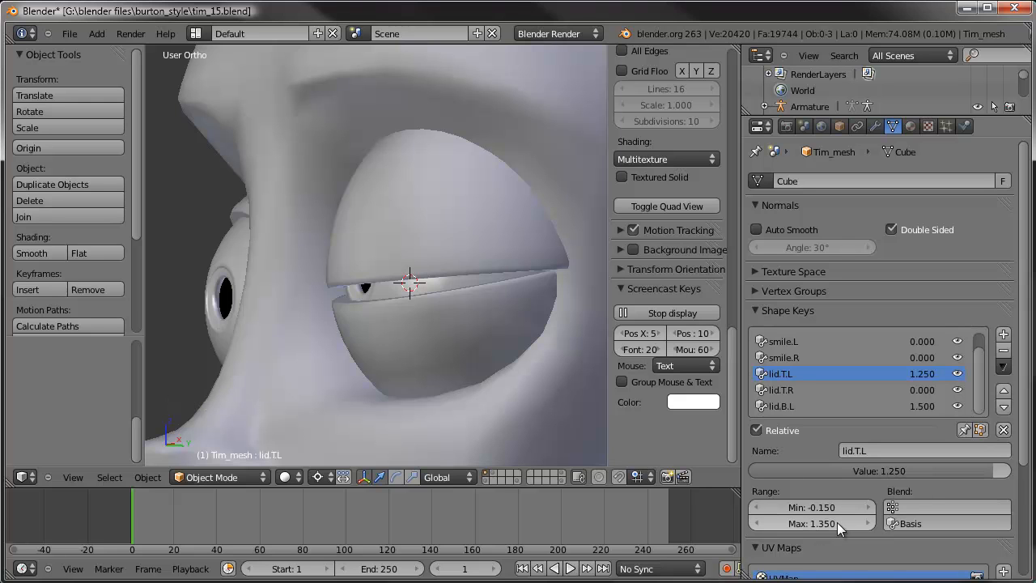
{"action": "left_click_drag", "start_coordinate": [986, 469], "coordinate": [1008, 469]}
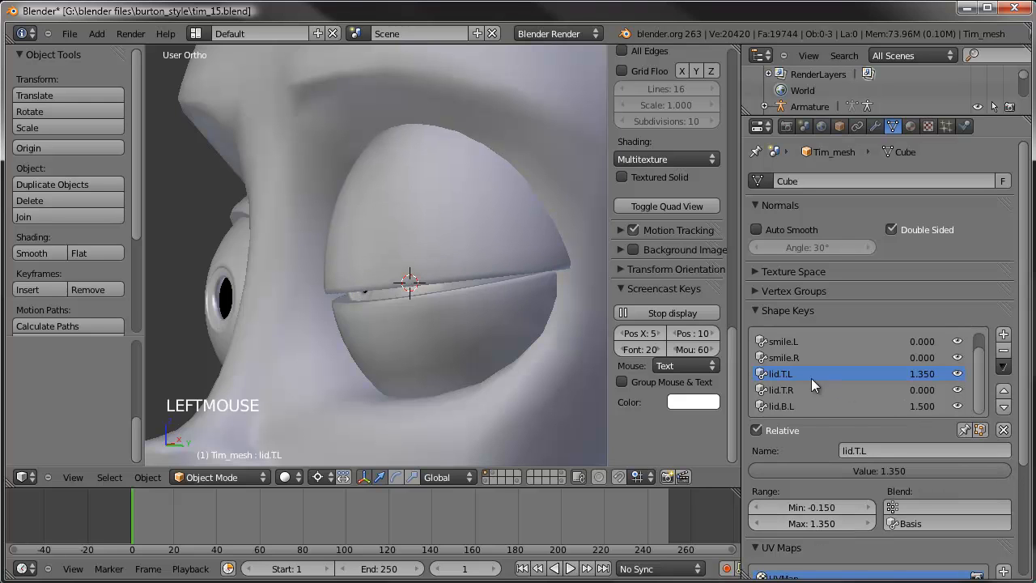
Step: Refine the left lower eyelid in lid.B.L by rotating it slightly and scaling it about 1.05 along global Z
{"action": "left_click", "coordinate": [806, 405]}
{"action": "left_click", "coordinate": [812, 523]}
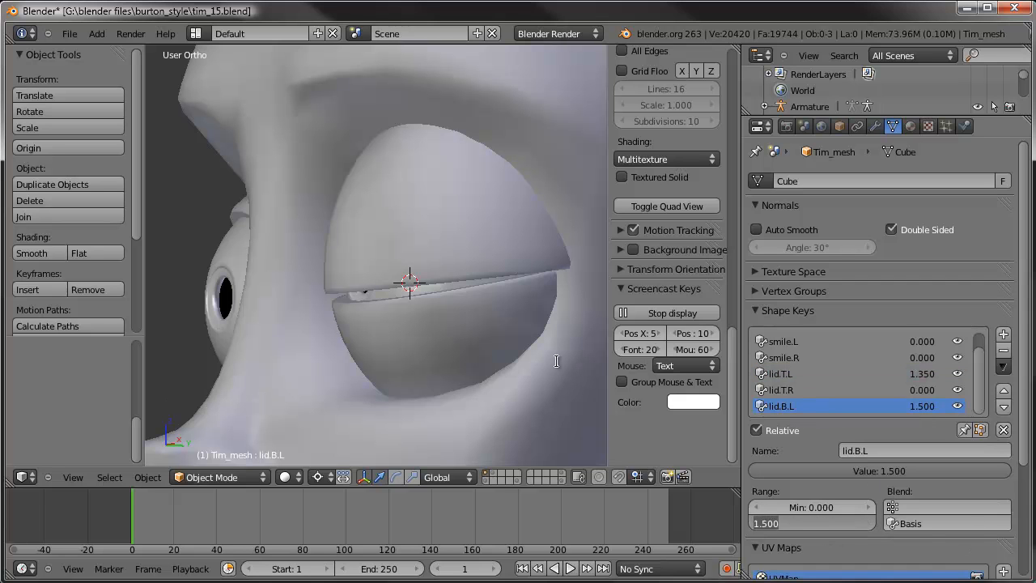
{"action": "key", "text": "Tab"}
{"action": "middle_click_drag", "start_coordinate": [545, 317], "coordinate": [458, 331]}
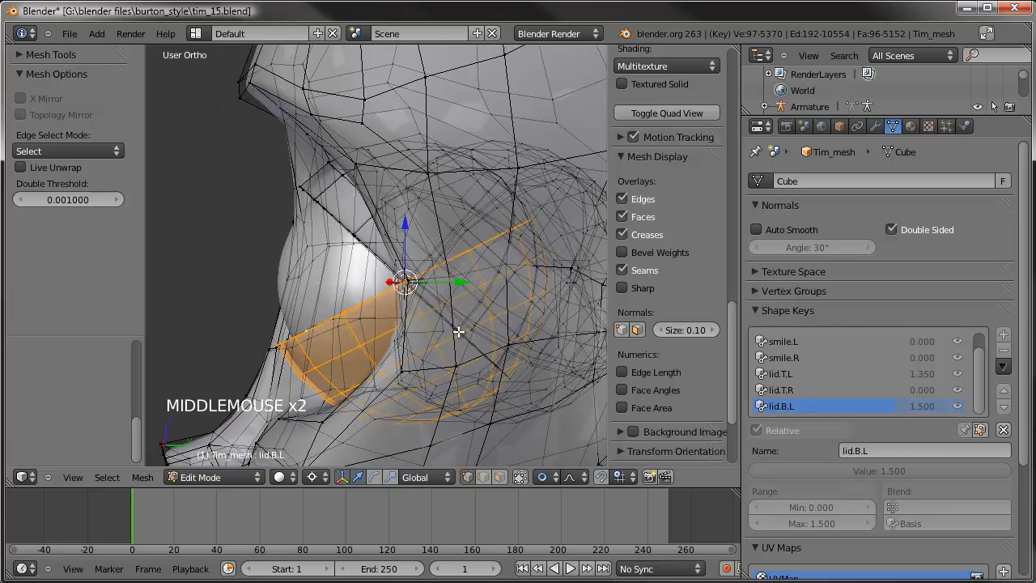
{"action": "key", "text": "r"}
{"action": "left_click", "coordinate": [555, 208]}
{"action": "key", "text": "s"}
{"action": "key", "text": "s"}
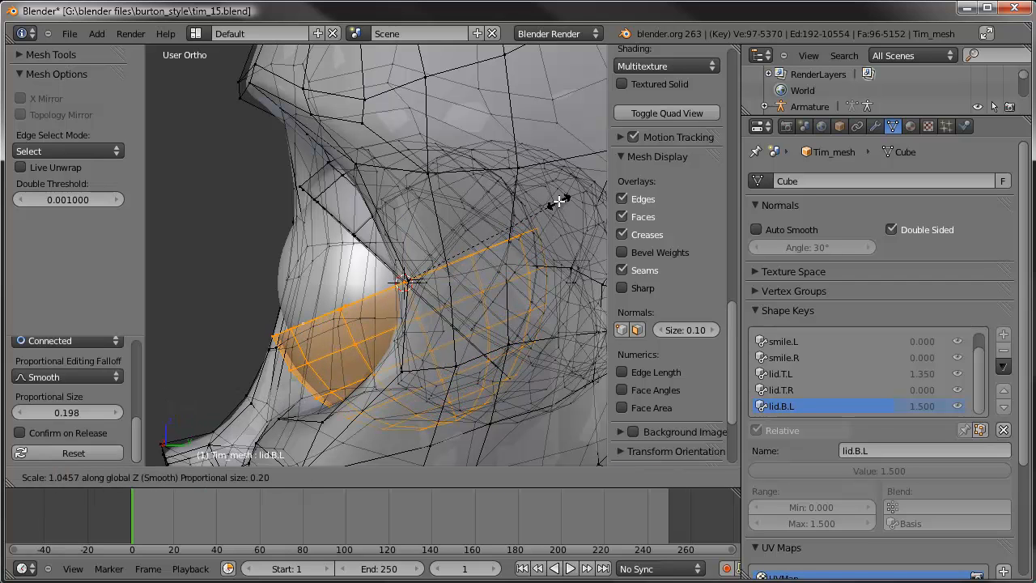
{"action": "left_click", "coordinate": [562, 200]}
{"action": "key", "text": "r"}
{"action": "left_click", "coordinate": [311, 283]}
{"action": "key", "text": "Tab"}
Step: Check the closed left eye from the front, with lid.B.L at its limit and at a value of 1
{"action": "scroll", "coordinate": [311, 308], "scroll_direction": "down", "scroll_amount": 2}
{"action": "middle_click_drag", "start_coordinate": [310, 307], "coordinate": [600, 328]}
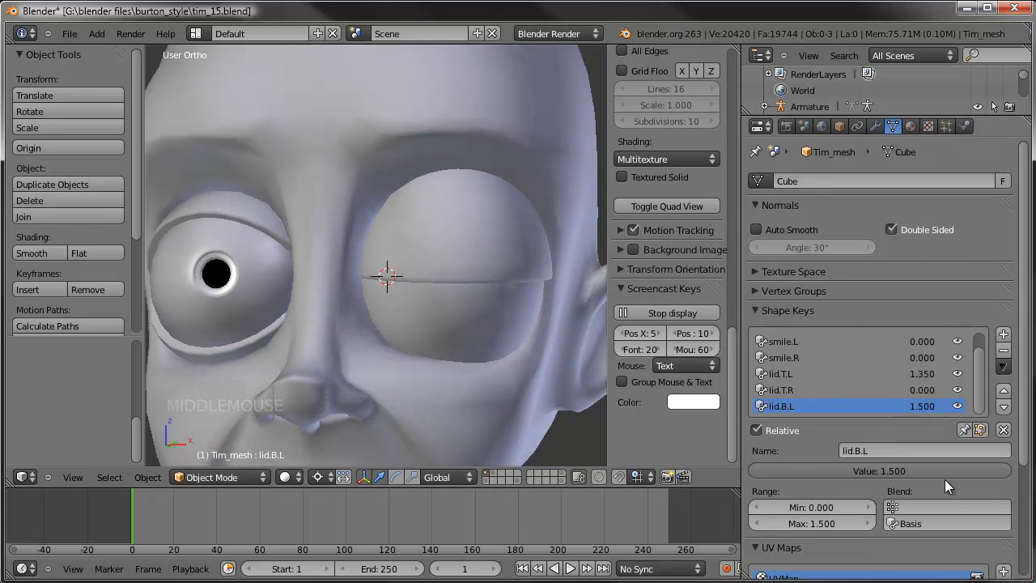
{"action": "left_click", "coordinate": [893, 471]}
{"action": "type", "text": "1"}
{"action": "key", "text": "Return"}
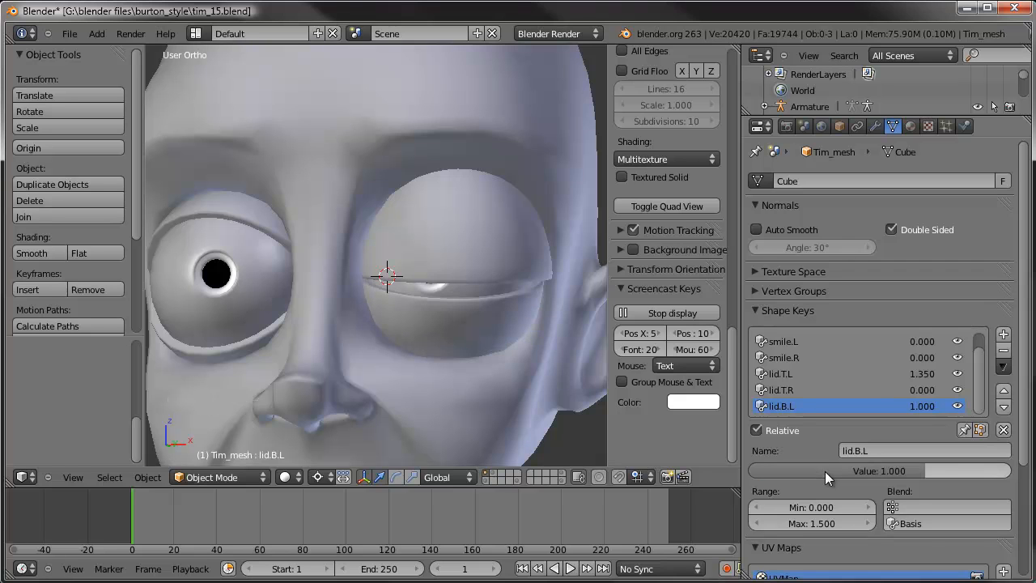
Step: Try a minimum of -0.25 on lid.B.L and test its value at that limit
{"action": "left_click_drag", "start_coordinate": [882, 471], "coordinate": [552, 458]}
{"action": "left_click_drag", "start_coordinate": [812, 511], "coordinate": [797, 508]}
{"action": "left_click_drag", "start_coordinate": [758, 474], "coordinate": [746, 474]}
{"action": "left_click_drag", "start_coordinate": [826, 510], "coordinate": [809, 508]}
{"action": "left_click", "coordinate": [810, 507]}
{"action": "type", "text": "-0.25"}
{"action": "key", "text": "Return"}
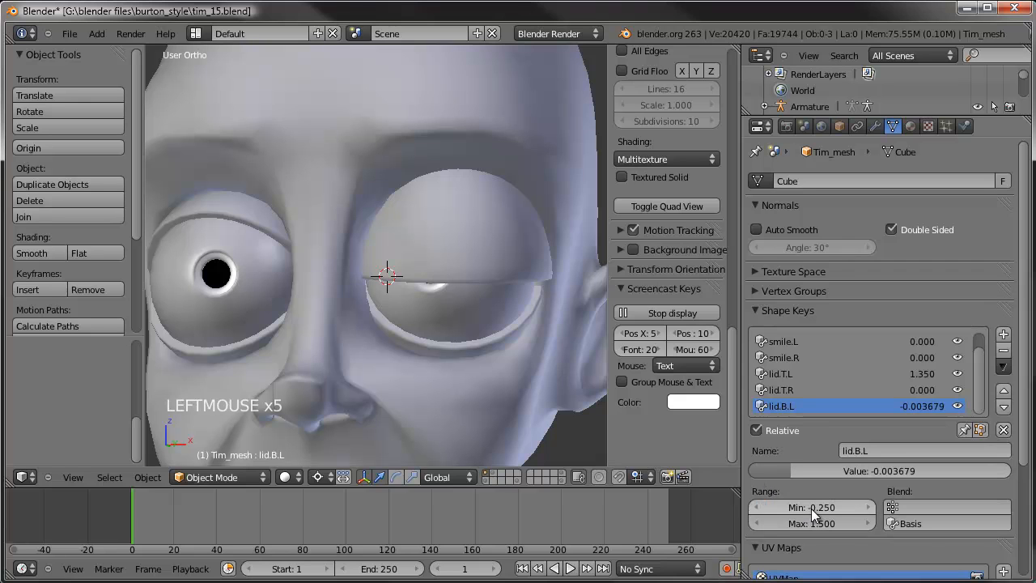
{"action": "left_click_drag", "start_coordinate": [784, 469], "coordinate": [712, 475]}
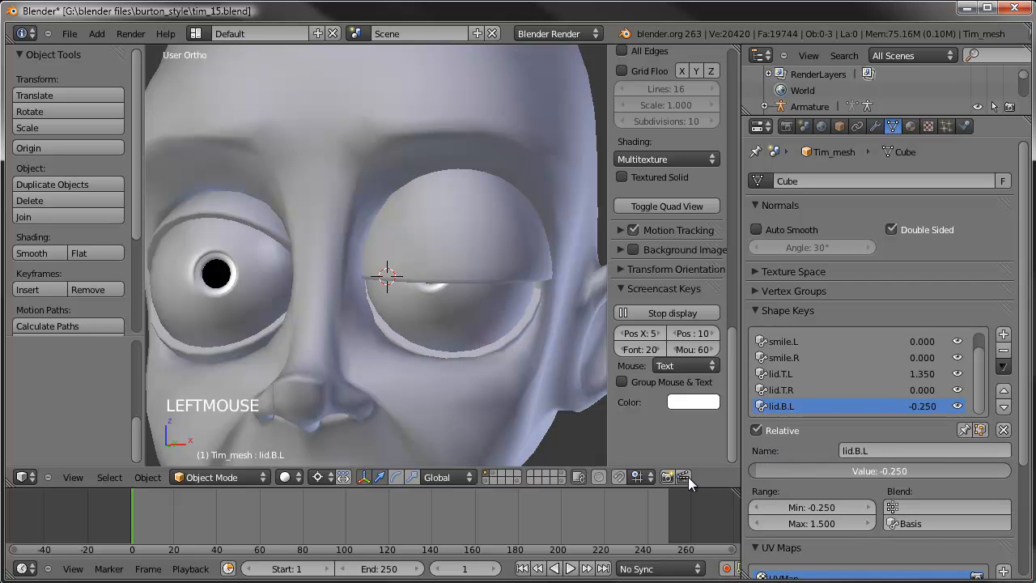
{"action": "middle_click_drag", "start_coordinate": [540, 382], "coordinate": [485, 437]}
Step: Set the minimum range of lid.B.L to -0.15 and slide its value down to that limit
{"action": "left_click", "coordinate": [821, 508]}
{"action": "type", "text": "-0.1"}
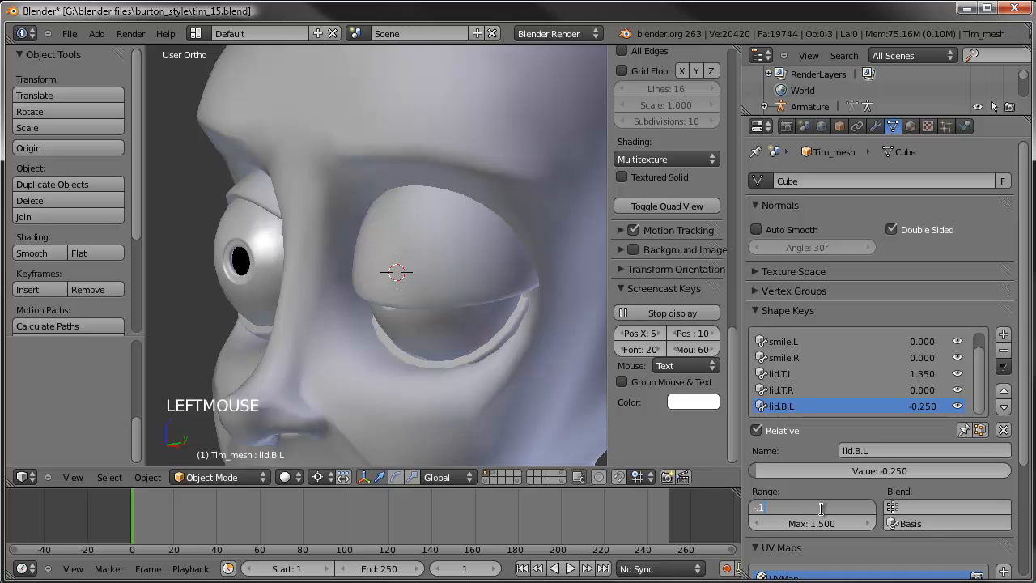
{"action": "type", "text": "5"}
{"action": "key", "text": "Return"}
{"action": "left_click_drag", "start_coordinate": [784, 469], "coordinate": [686, 471]}
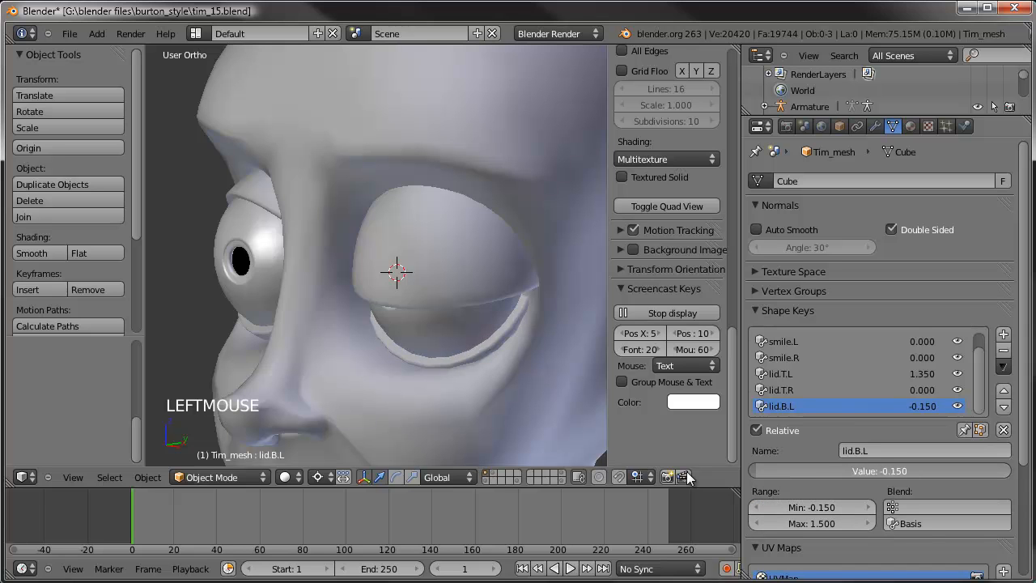
{"action": "middle_click_drag", "start_coordinate": [397, 357], "coordinate": [517, 337]}
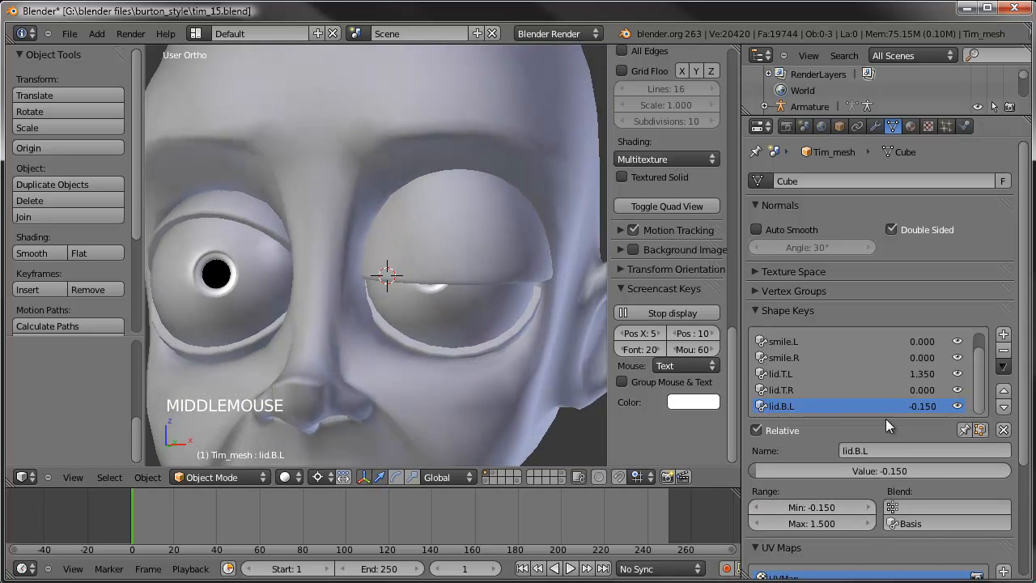
Step: Set the value of lid.B.L to 1 and the value of lid.T.L to 0
{"action": "left_click", "coordinate": [886, 471]}
{"action": "type", "text": "1"}
{"action": "key", "text": "Return"}
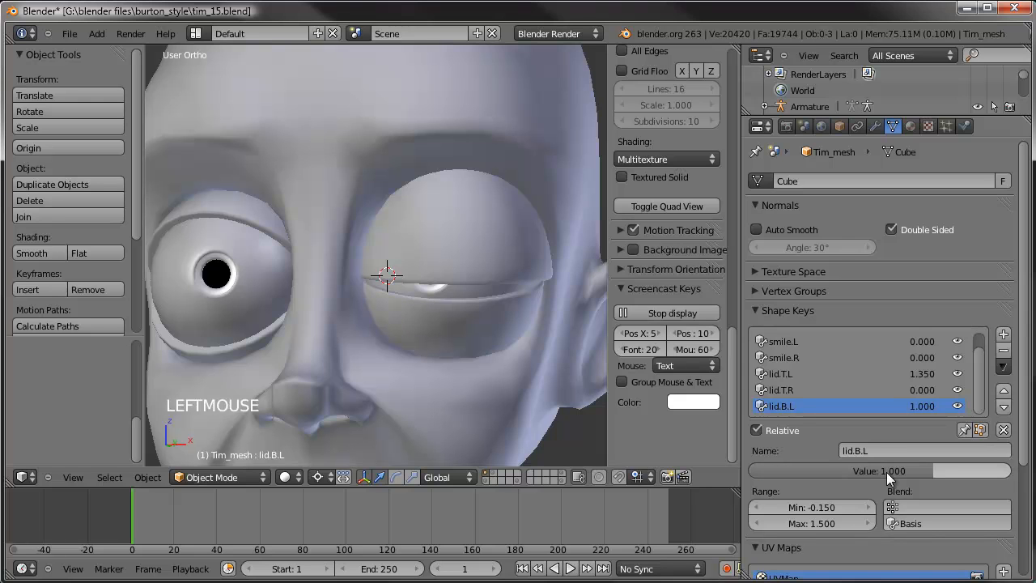
{"action": "left_click", "coordinate": [878, 379]}
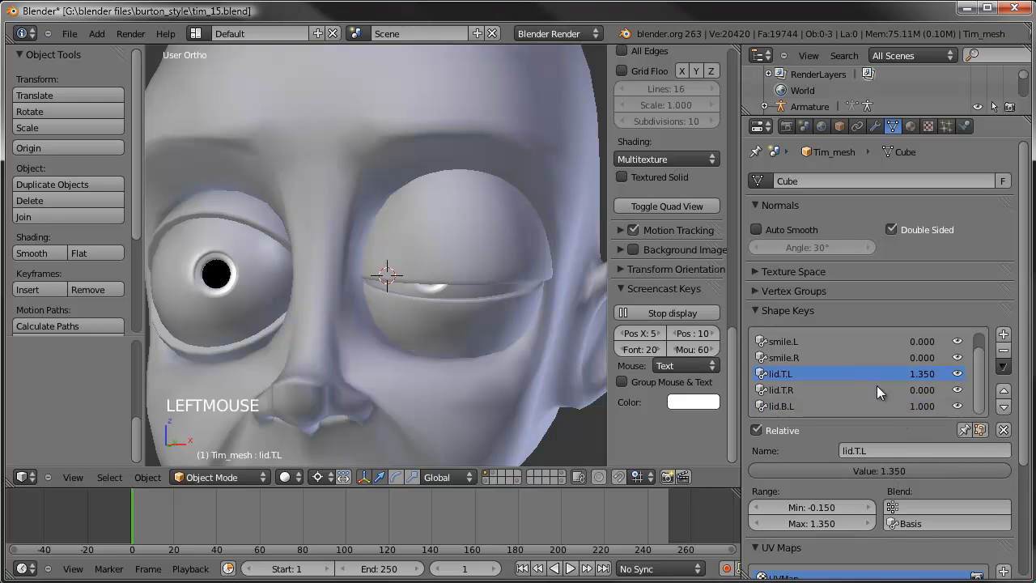
{"action": "double_click", "coordinate": [879, 470]}
{"action": "type", "text": "0"}
{"action": "key", "text": "Return"}
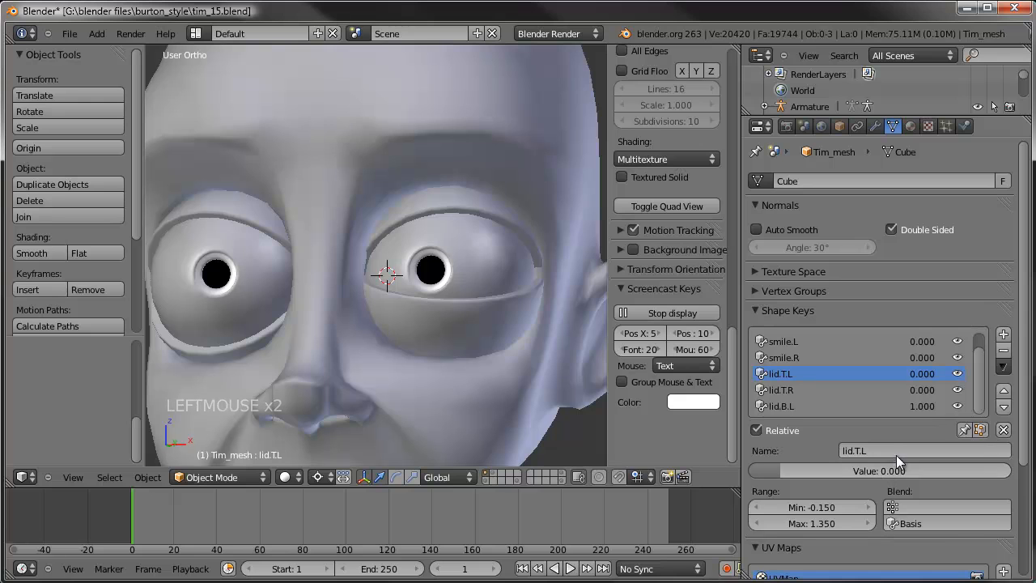
Step: Create a new shape key from the current mix and name it lid.B.R
{"action": "left_click", "coordinate": [1004, 367]}
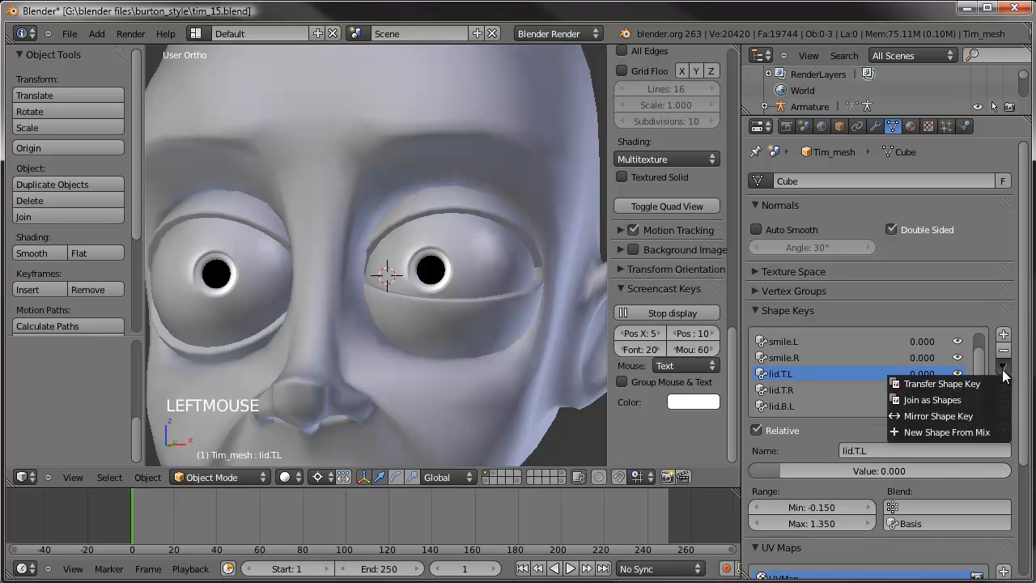
{"action": "left_click", "coordinate": [961, 434]}
{"action": "left_click", "coordinate": [796, 390]}
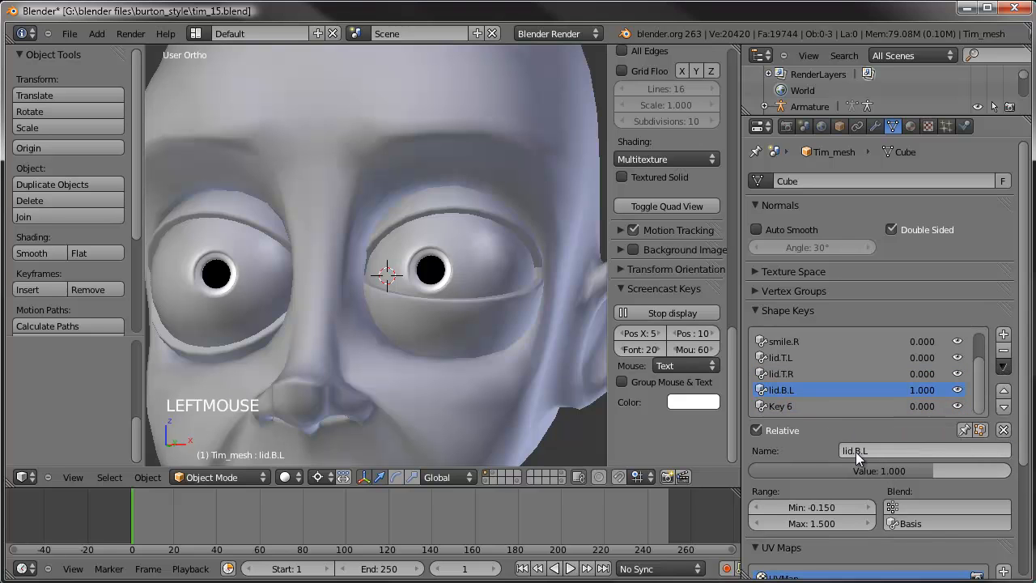
{"action": "key", "text": "ctrl+c"}
{"action": "left_click", "coordinate": [795, 408]}
{"action": "key", "text": "ctrl+v"}
{"action": "left_click", "coordinate": [869, 449]}
{"action": "left_click_drag", "start_coordinate": [869, 450], "coordinate": [892, 450]}
{"action": "key", "text": "BackSpace"}
{"action": "key", "text": "BackSpace"}
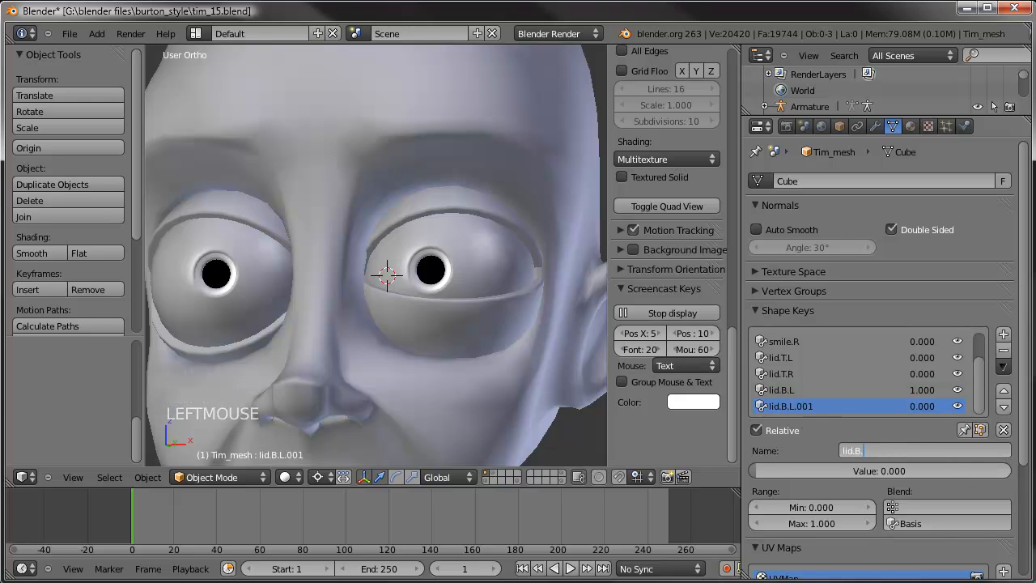
{"action": "type", "text": "R"}
{"action": "key", "text": "Return"}
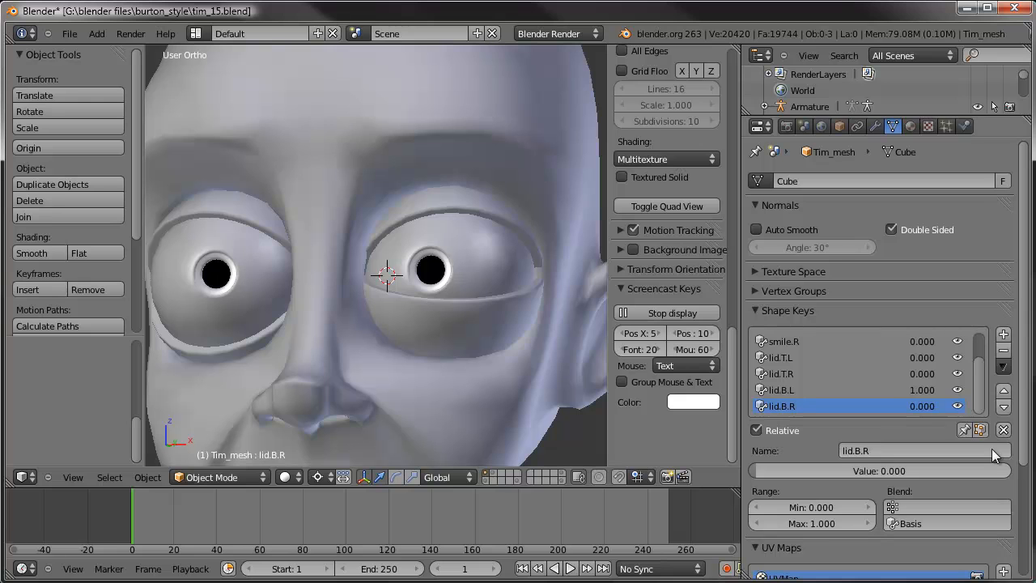
Step: Mirror the lid.B.R shape key and raise its value to 1
{"action": "left_click", "coordinate": [1003, 368]}
{"action": "left_click_drag", "start_coordinate": [779, 474], "coordinate": [1024, 468]}
Step: Set the range of lid.B.R to a minimum of -0.15 and a maximum of 1.5
{"action": "left_click", "coordinate": [813, 507]}
{"action": "key", "text": "BackSpace"}
{"action": "type", "text": "-0.15"}
{"action": "key", "text": "Return"}
{"action": "left_click", "coordinate": [811, 522]}
{"action": "type", "text": "1."}
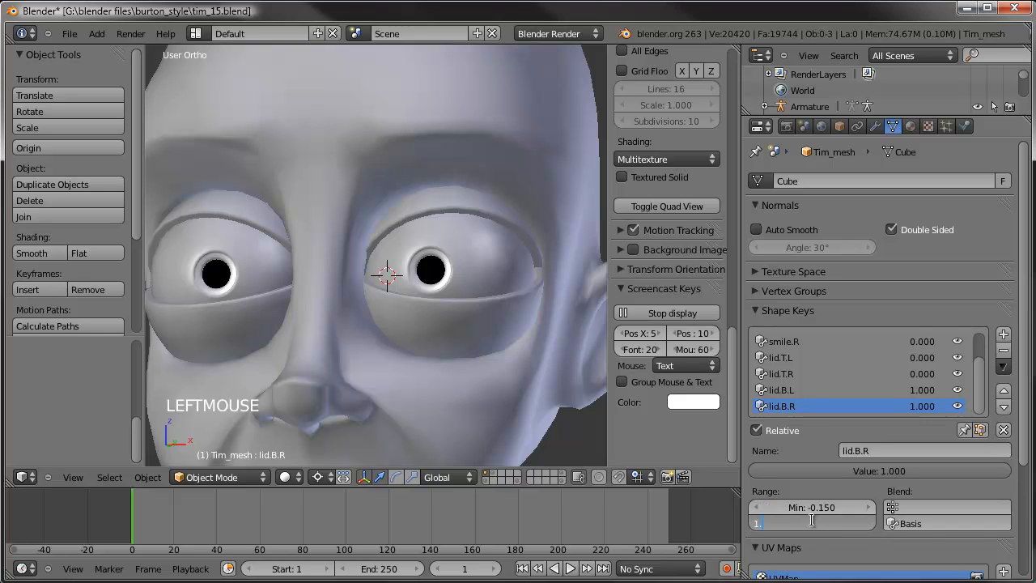
{"action": "type", "text": "5"}
{"action": "key", "text": "Return"}
Step: Slide the values of lid.B.R and lid.B.L up to their 1.5 limits
{"action": "left_click_drag", "start_coordinate": [940, 468], "coordinate": [1019, 469]}
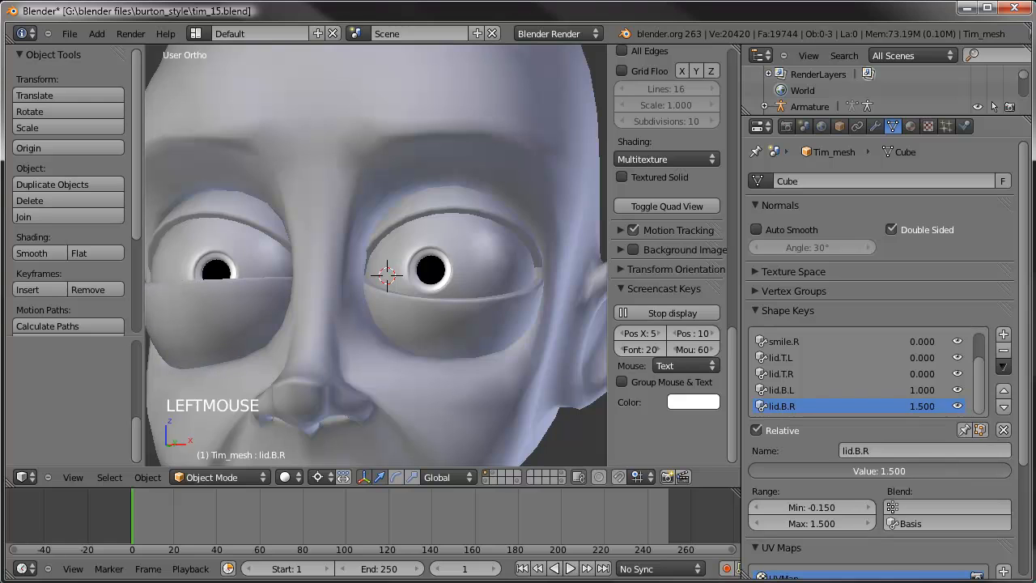
{"action": "left_click", "coordinate": [857, 391]}
{"action": "left_click_drag", "start_coordinate": [894, 471], "coordinate": [995, 471]}
Step: Set the maximum of the lid.T.R shape key's range to 1.35
{"action": "left_click", "coordinate": [822, 374]}
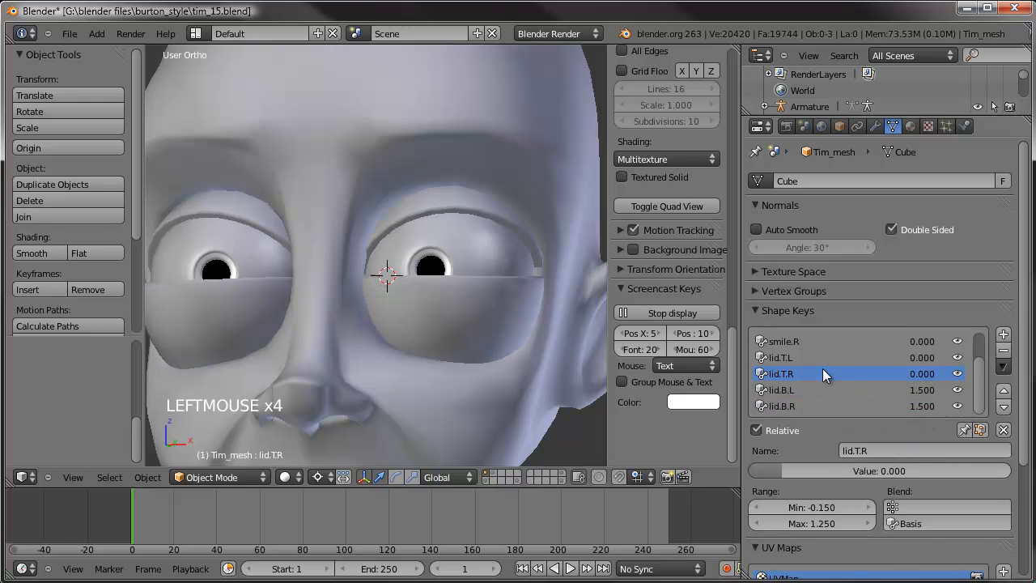
{"action": "left_click", "coordinate": [771, 523]}
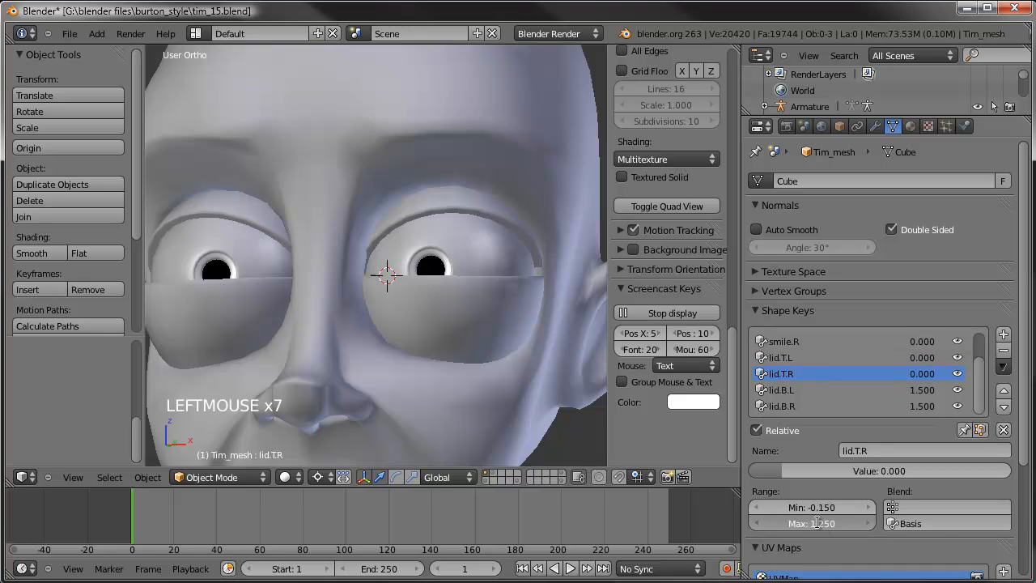
{"action": "type", "text": "3"}
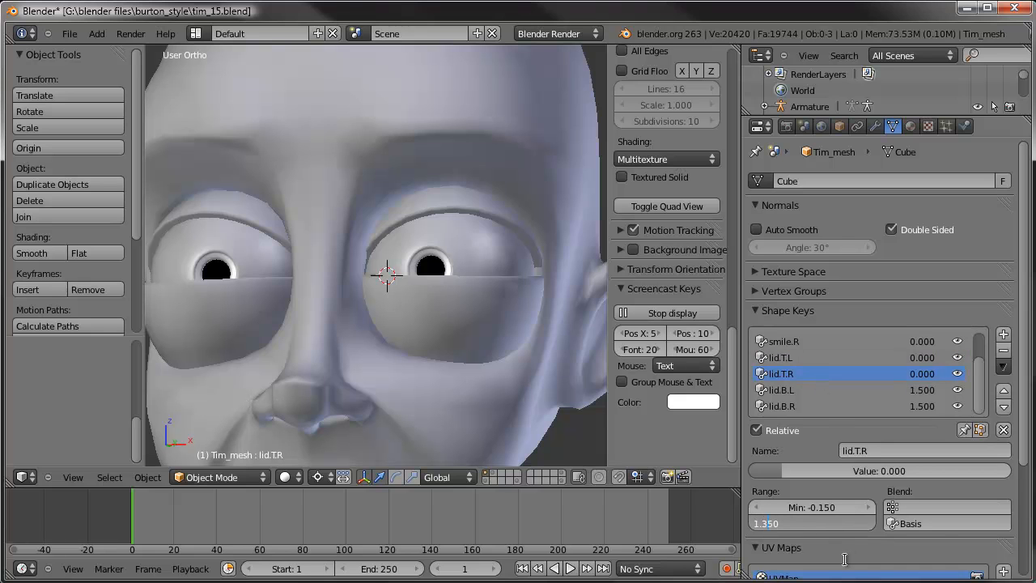
{"action": "key", "text": "Return"}
Step: Clear the weights of all shape keys on the head so every value resets to 0
{"action": "scroll", "coordinate": [818, 410], "scroll_direction": "down", "scroll_amount": 3}
{"action": "scroll", "coordinate": [322, 287], "scroll_direction": "down", "scroll_amount": 5}
{"action": "middle_click_drag", "start_coordinate": [340, 296], "coordinate": [401, 338]}
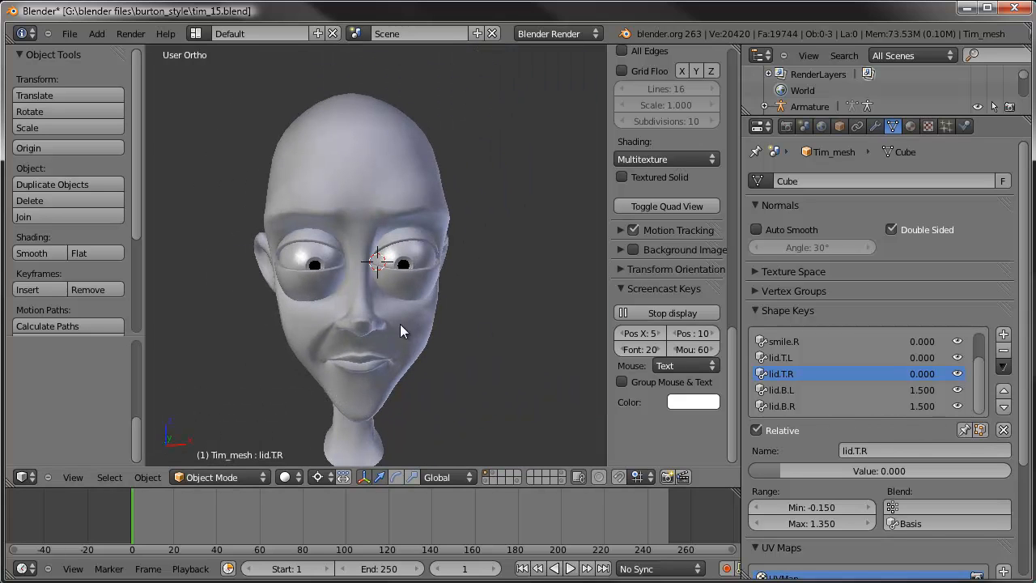
{"action": "left_click", "coordinate": [1003, 430]}
{"action": "middle_click_drag", "start_coordinate": [493, 326], "coordinate": [400, 322]}
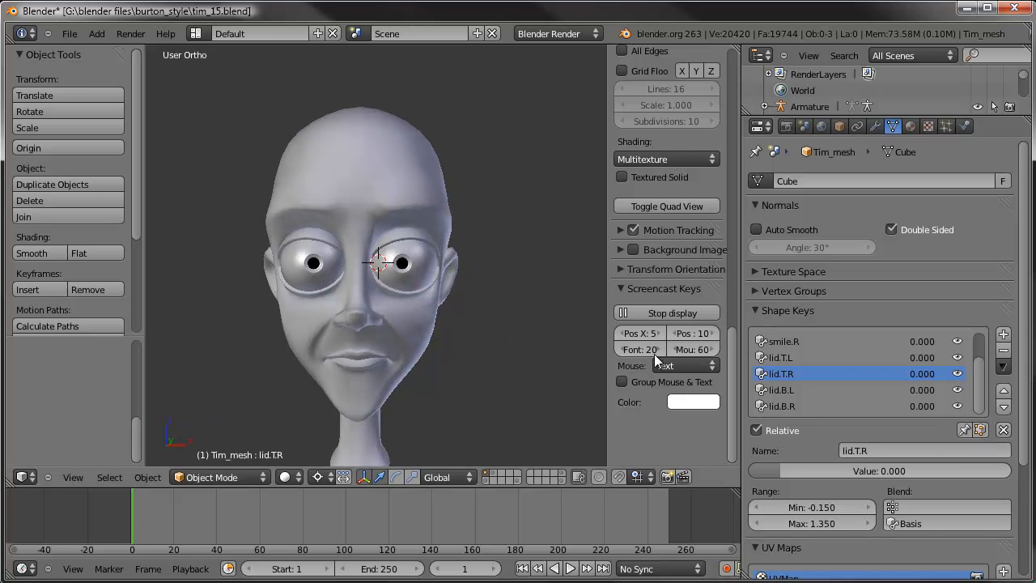
Step: Add a new shape key and name it brow.L
{"action": "left_click", "coordinate": [1002, 334]}
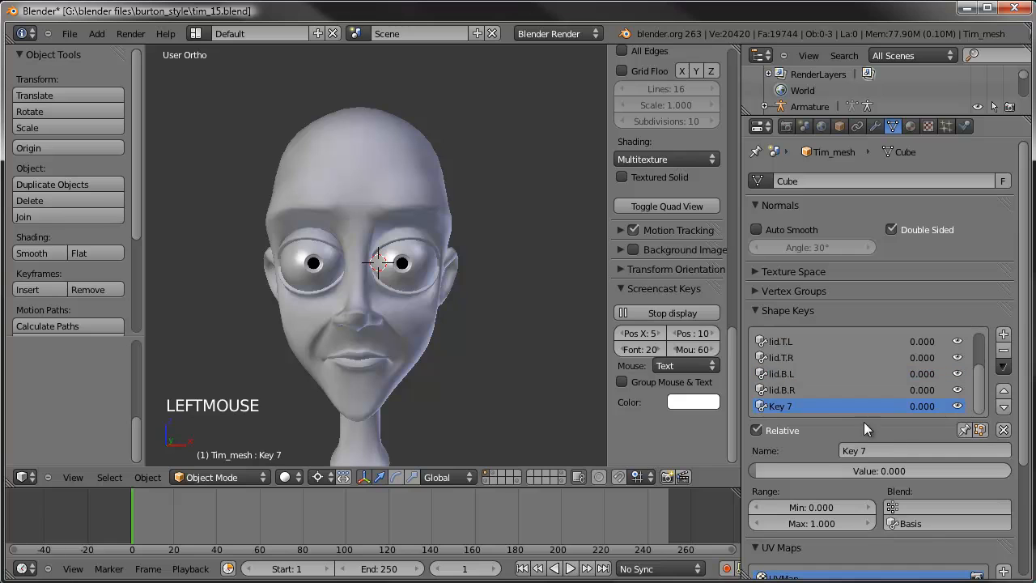
{"action": "double_click", "coordinate": [887, 450]}
{"action": "type", "text": "brow.L"}
{"action": "key", "text": "Return"}
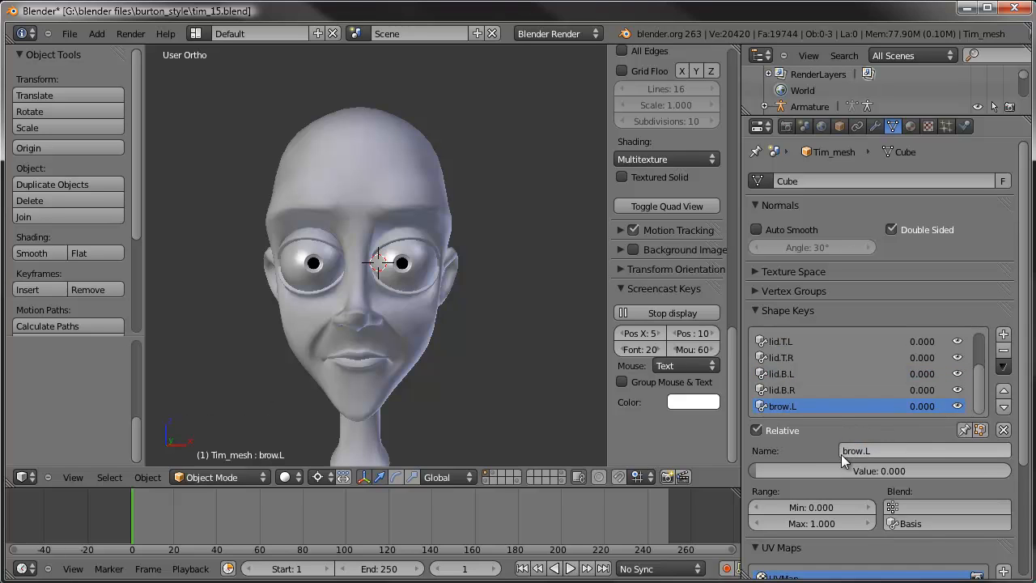
Step: In Edit Mode, select the five vertices at the outer end of the character's left brow
{"action": "key", "text": "Tab"}
{"action": "scroll", "coordinate": [453, 186], "scroll_direction": "up", "scroll_amount": 3}
{"action": "right_click", "coordinate": [459, 176]}
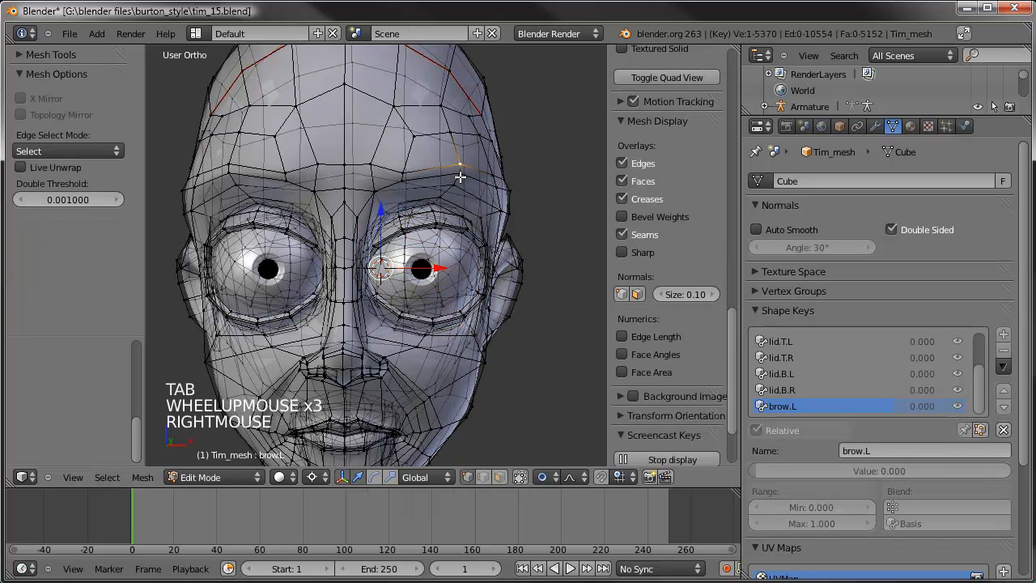
{"action": "right_click", "coordinate": [494, 189], "text": "shift"}
{"action": "right_click", "coordinate": [486, 173], "text": "shift"}
{"action": "right_click", "coordinate": [502, 187], "text": "shift"}
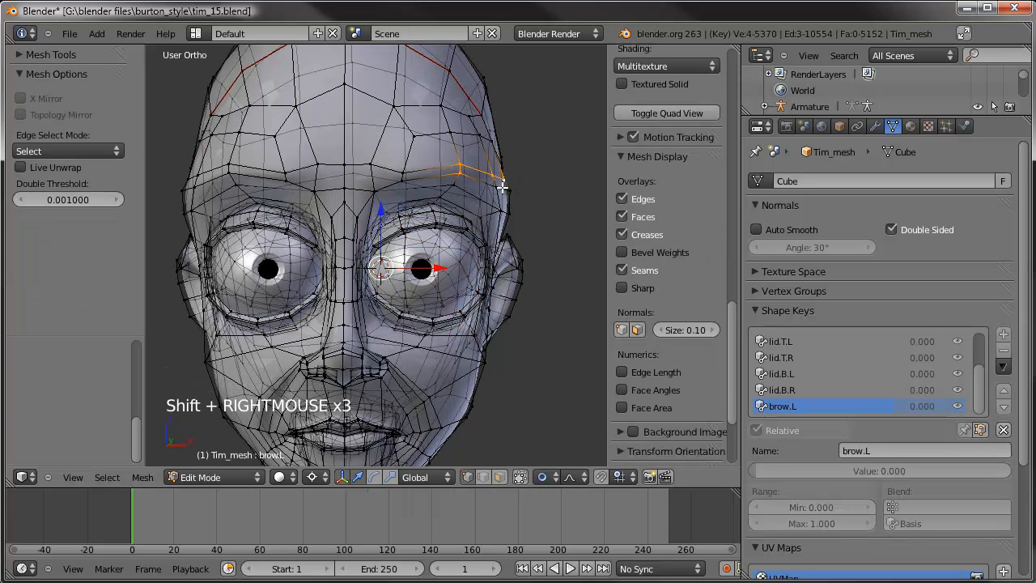
{"action": "right_click", "coordinate": [498, 188], "text": "shift"}
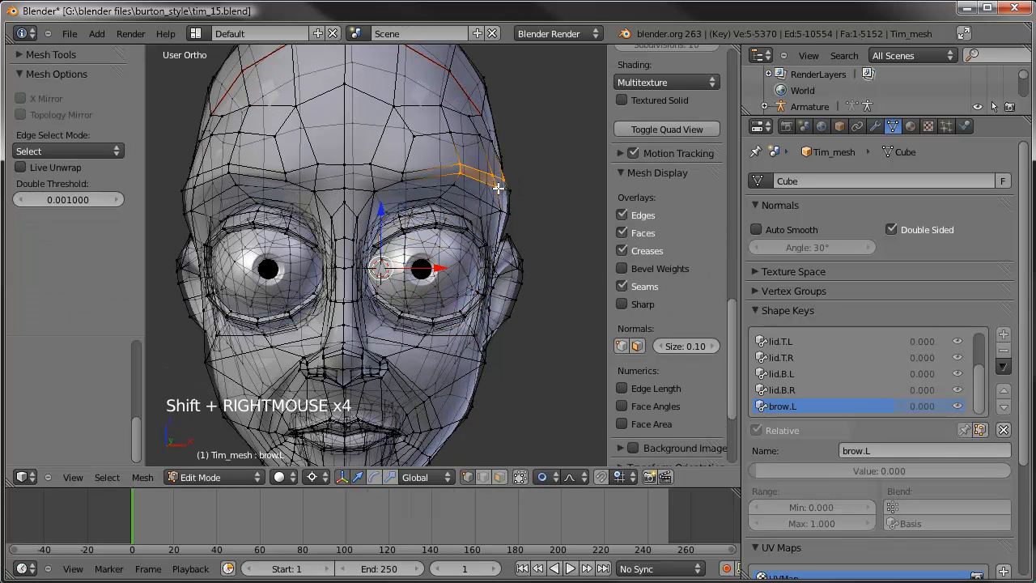
{"action": "key", "text": "g"}
{"action": "key", "text": "z"}
{"action": "right_click", "coordinate": [542, 247]}
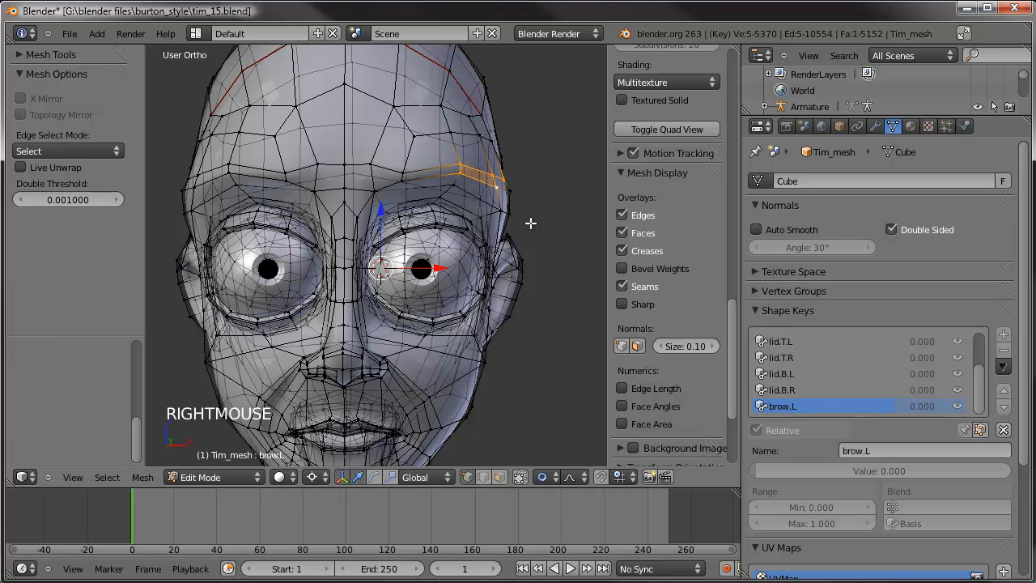
Step: Lower the outer brow vertices about 0.11 along global Z, using proportional editing with a size of about 0.47
{"action": "key", "text": "g"}
{"action": "key", "text": "z"}
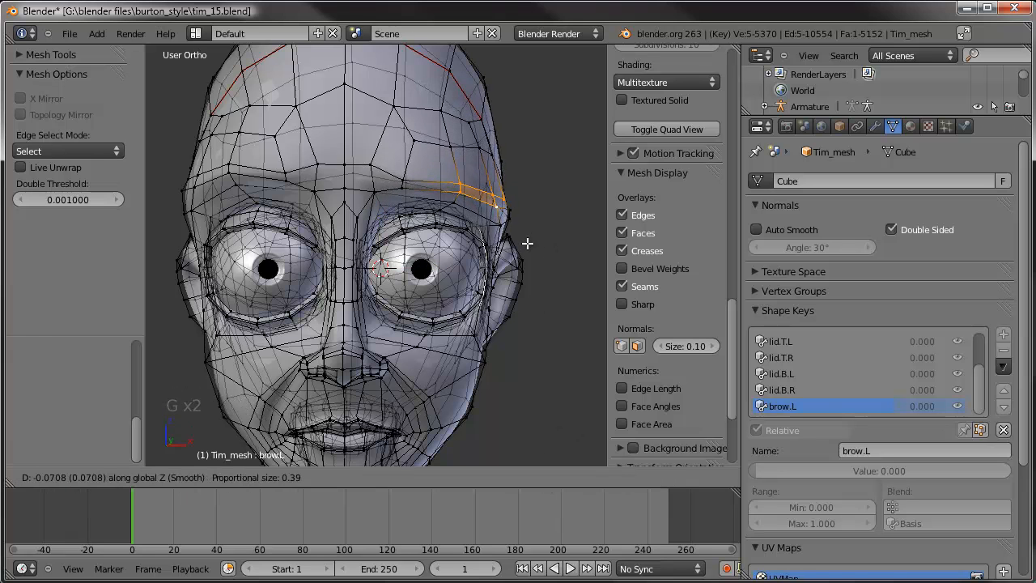
{"action": "scroll", "coordinate": [528, 249], "scroll_direction": "down", "scroll_amount": 2}
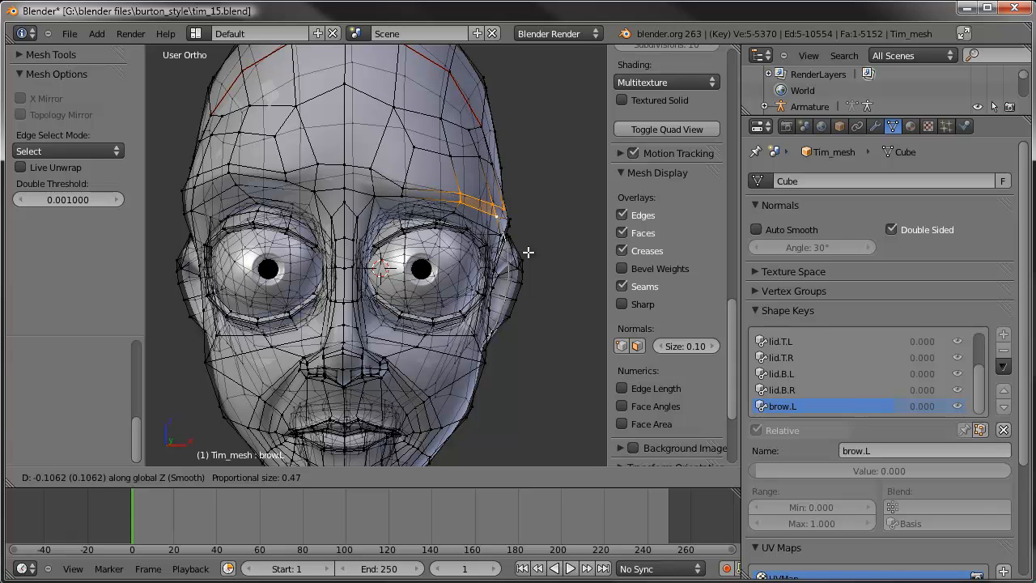
{"action": "left_click", "coordinate": [517, 267]}
{"action": "key", "text": "Tab"}
{"action": "key", "text": "Tab"}
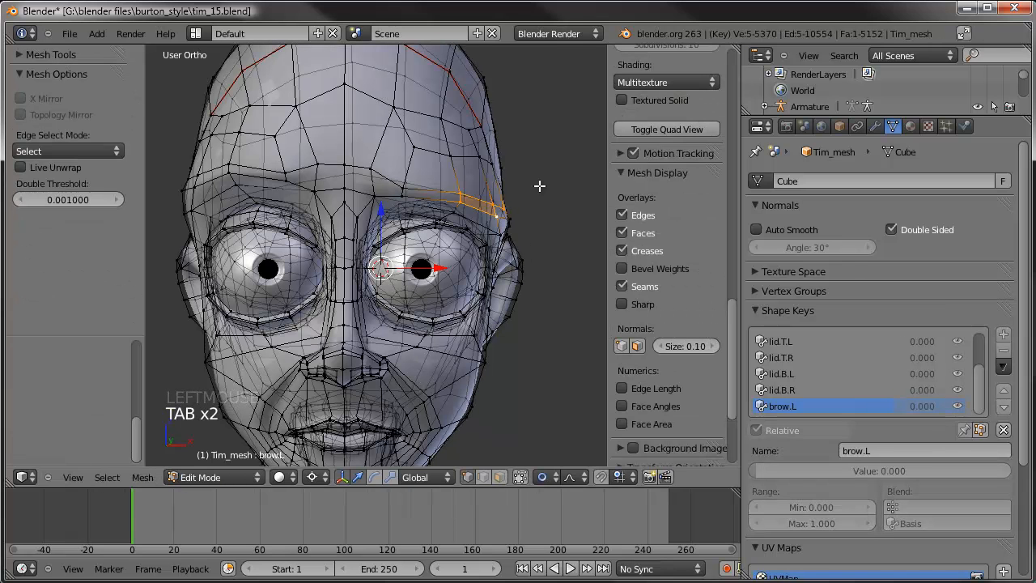
Step: Change the pivot to the median point and rotate the outer brow vertices by about 2.5 degrees
{"action": "key", "text": "r"}
{"action": "right_click", "coordinate": [539, 189]}
{"action": "key", "text": "ctrl+comma"}
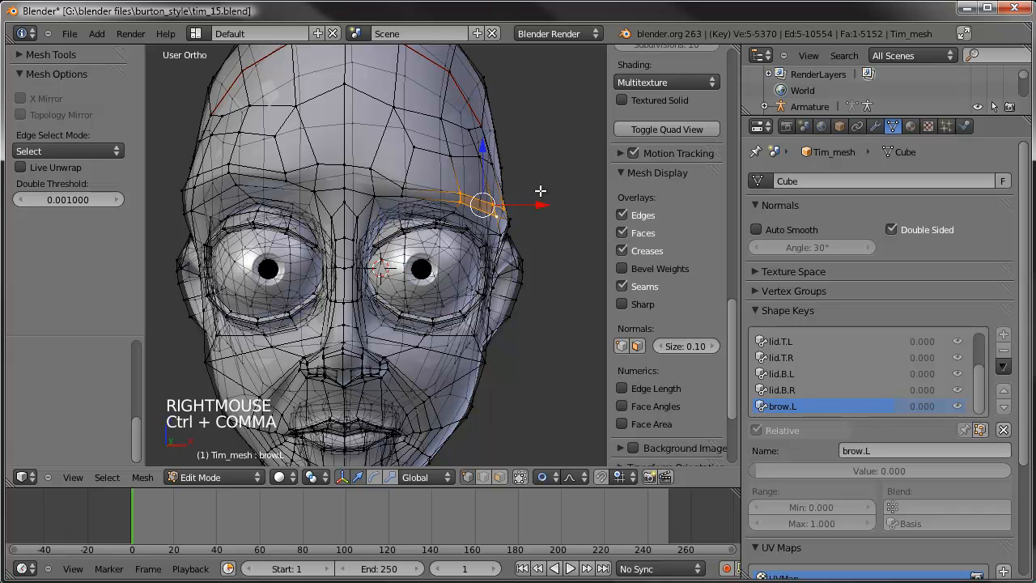
{"action": "key", "text": "r"}
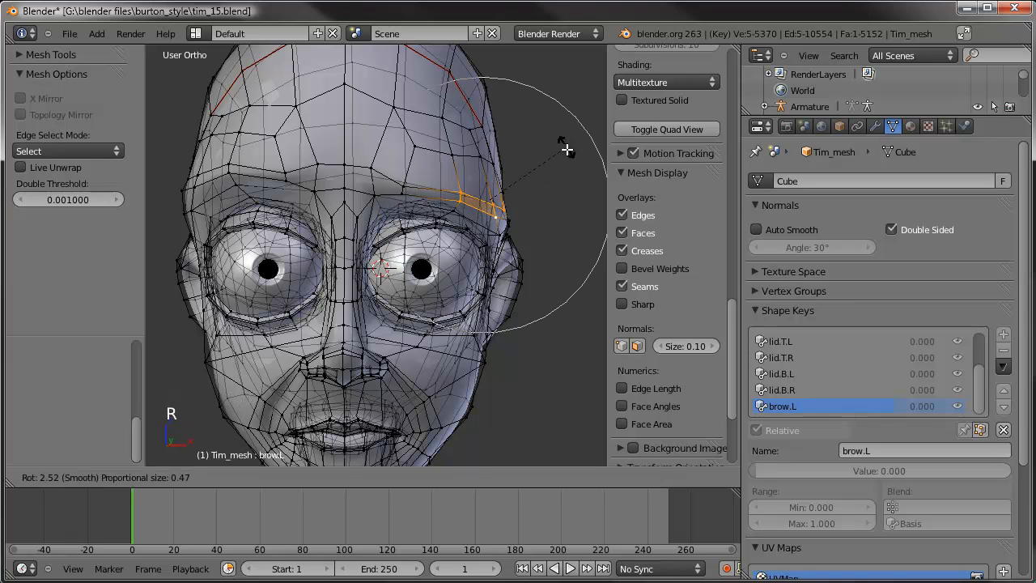
{"action": "left_click", "coordinate": [567, 155]}
Step: Nudge the outer brow vertices and shift them slightly backward in the right side view, finishing in Object Mode
{"action": "key", "text": "g"}
{"action": "left_click", "coordinate": [566, 157]}
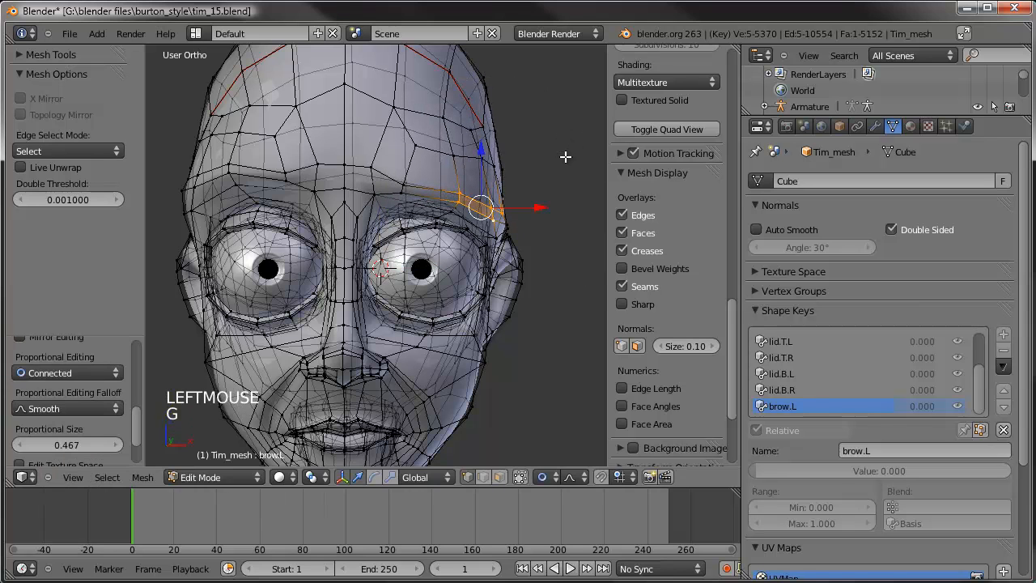
{"action": "key", "text": "KP_3"}
{"action": "key", "text": "g"}
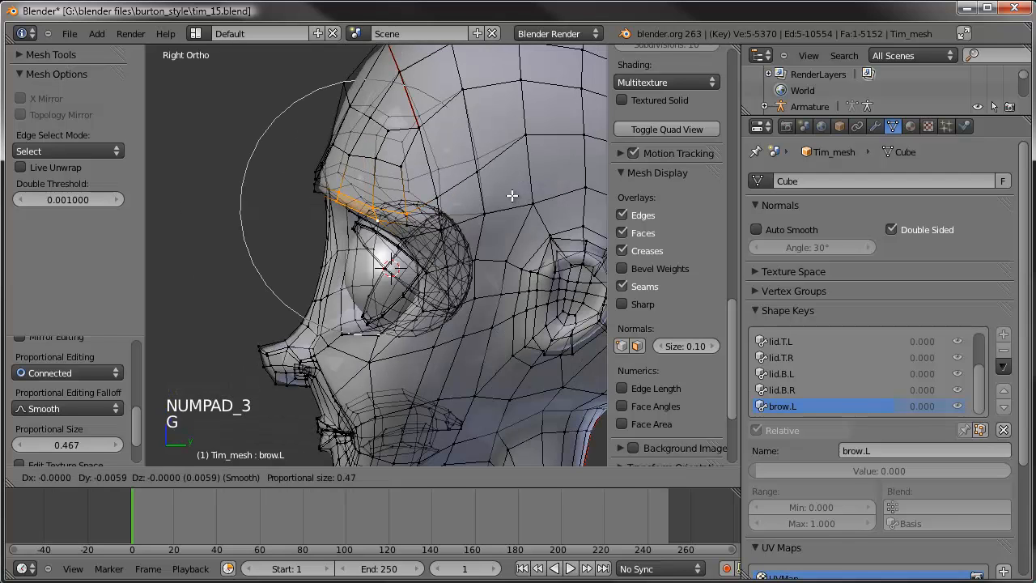
{"action": "left_click", "coordinate": [520, 195]}
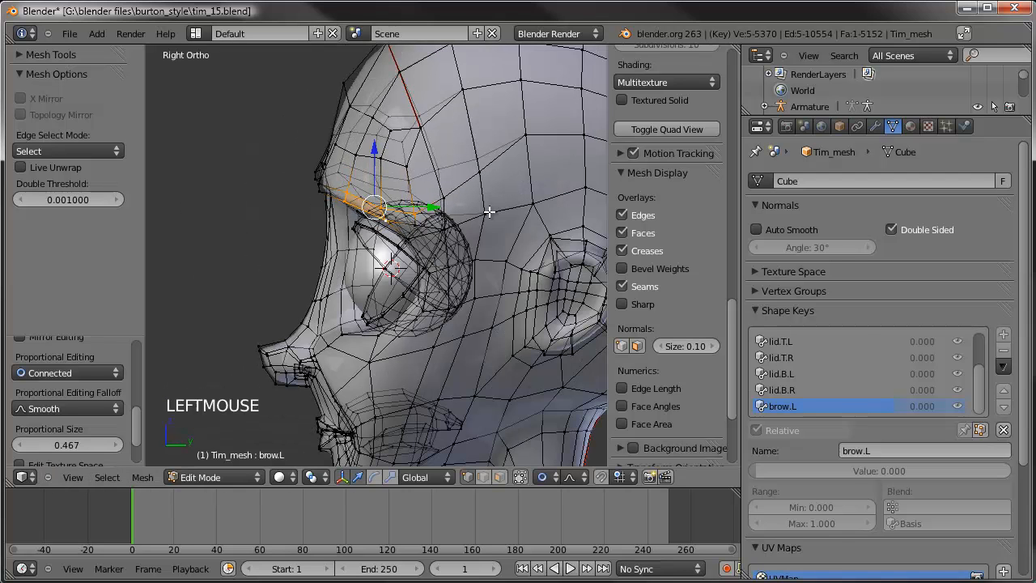
{"action": "scroll", "coordinate": [485, 213], "scroll_direction": "down", "scroll_amount": 3}
{"action": "key", "text": "Tab"}
Step: Raise brow.L to 1 and create a new shape key from the current mix, named brow.R
{"action": "middle_click_drag", "start_coordinate": [485, 213], "coordinate": [473, 309]}
{"action": "left_click_drag", "start_coordinate": [839, 465], "coordinate": [1010, 471]}
{"action": "left_click", "coordinate": [1003, 366]}
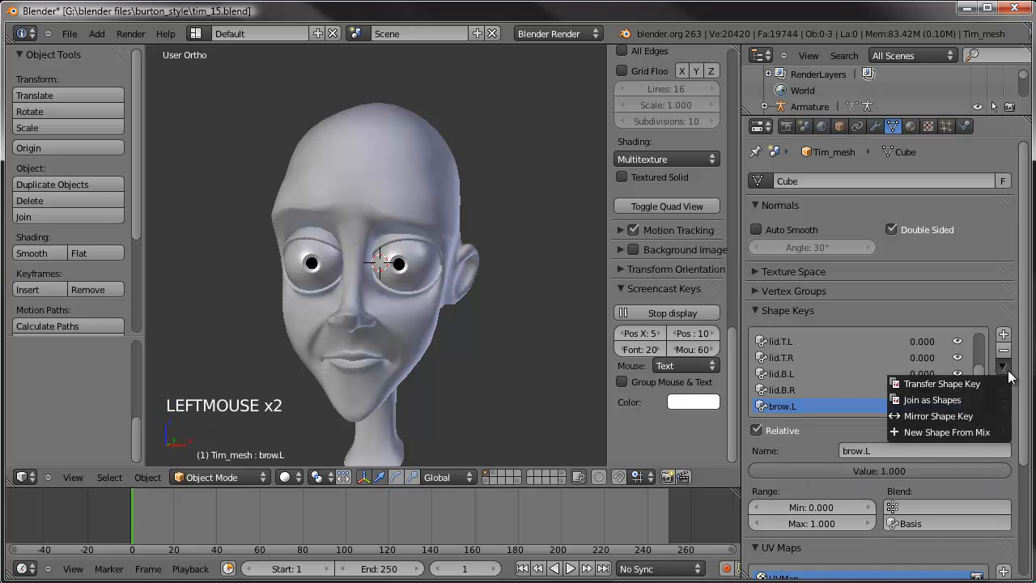
{"action": "left_click", "coordinate": [975, 426]}
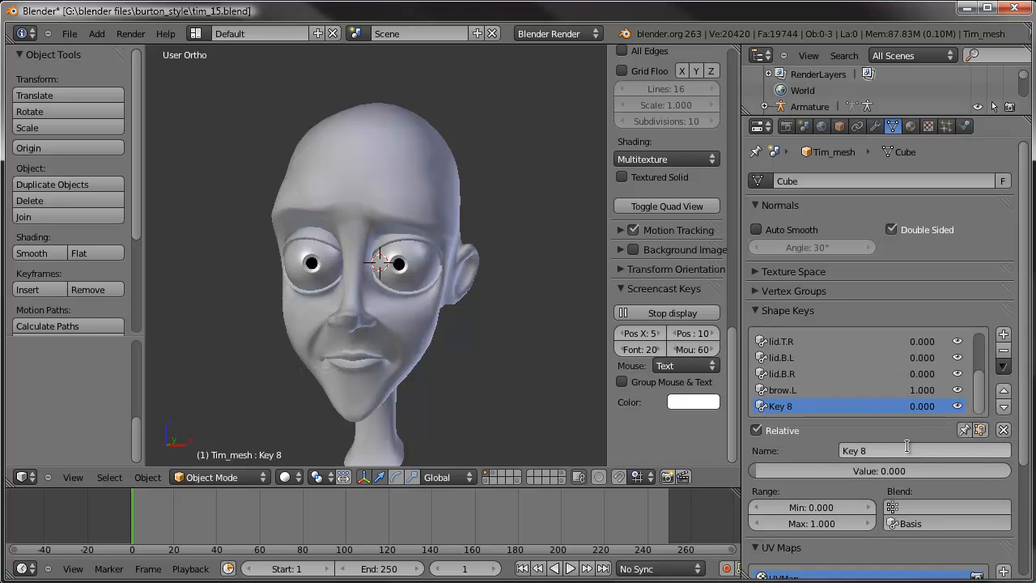
{"action": "left_click", "coordinate": [906, 450]}
{"action": "type", "text": "brow"}
{"action": "key", "text": "BackSpace"}
{"action": "type", "text": "ow.R"}
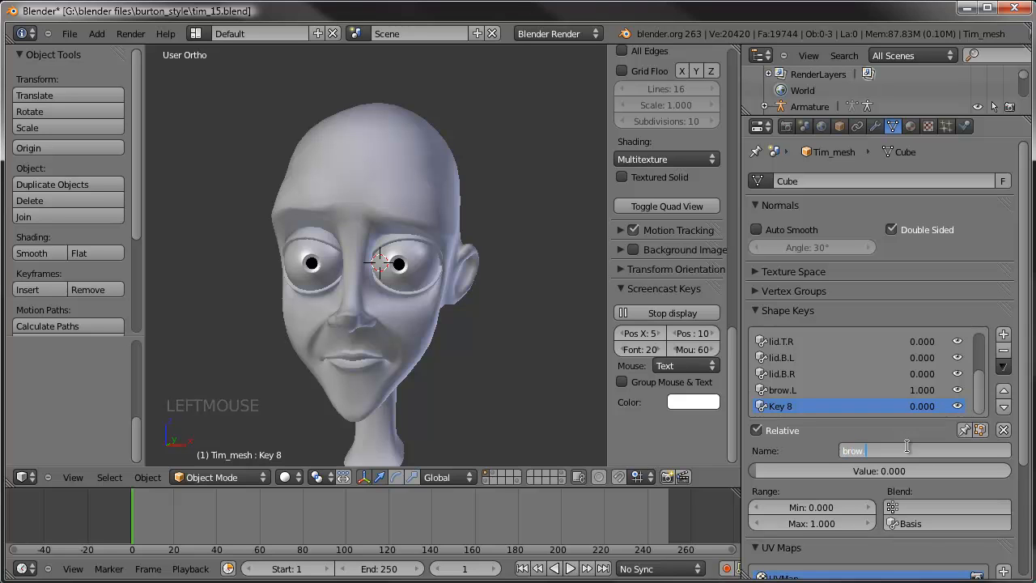
{"action": "key", "text": "Return"}
Step: Mirror the brow.R shape key and raise its value to 1
{"action": "left_click", "coordinate": [1004, 366]}
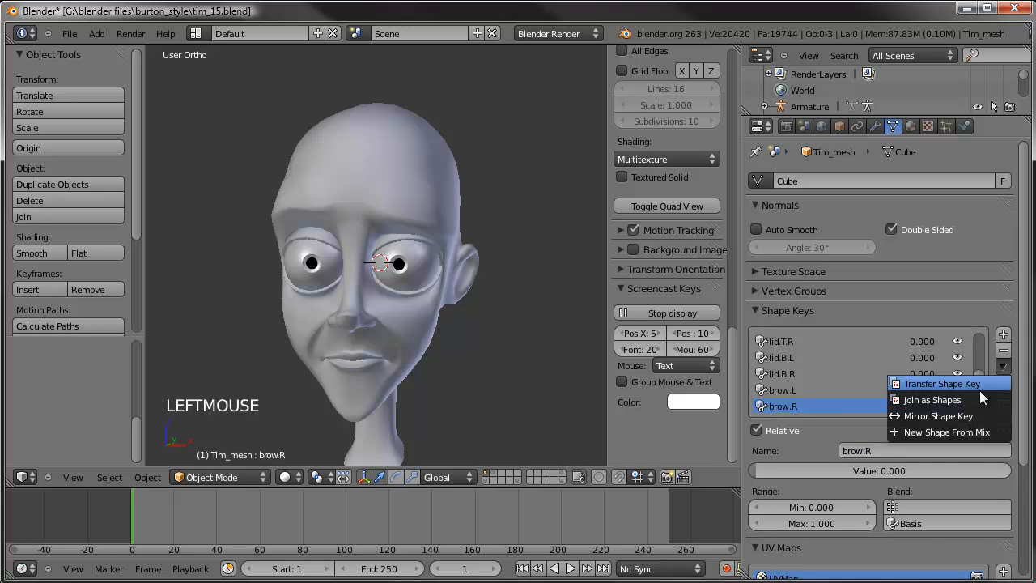
{"action": "left_click", "coordinate": [949, 417]}
{"action": "left_click_drag", "start_coordinate": [781, 466], "coordinate": [1010, 470]}
{"action": "middle_click_drag", "start_coordinate": [510, 338], "coordinate": [491, 336]}
{"action": "key", "text": "KP_1"}
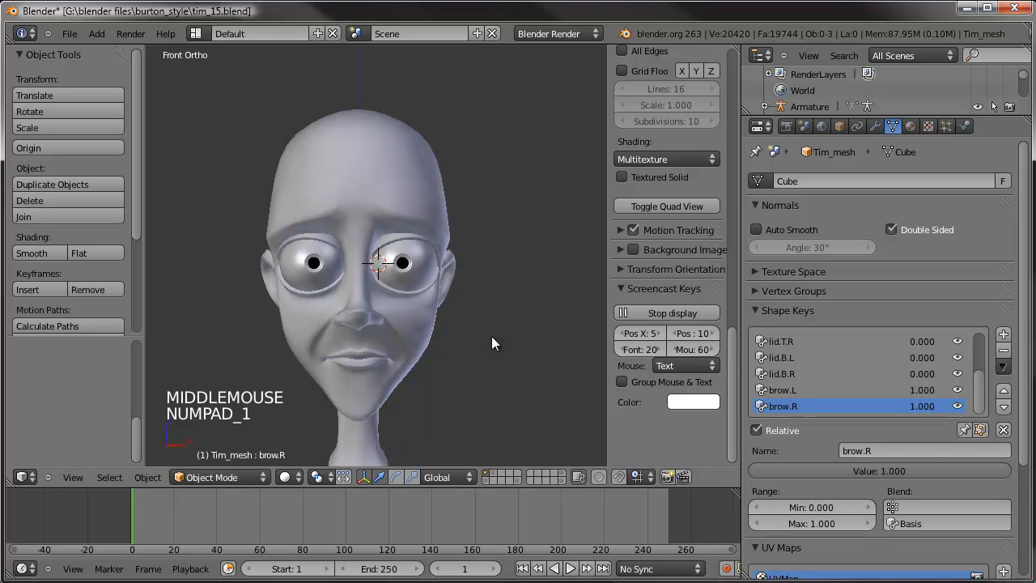
Step: Set the maximum of brow.R's range to 1.25 and slide its value up to 1.25
{"action": "left_click", "coordinate": [804, 524]}
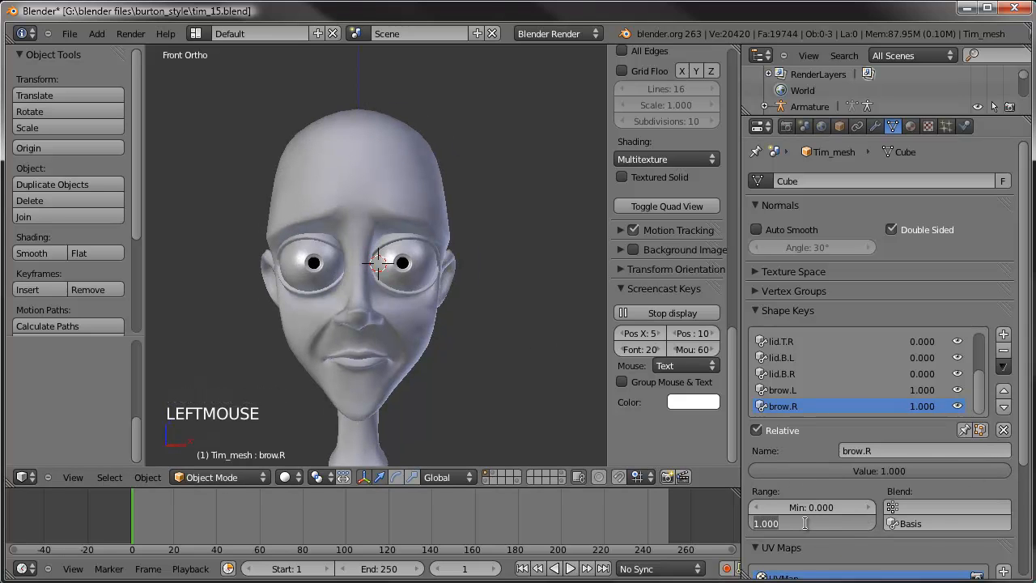
{"action": "type", "text": "1.25"}
{"action": "key", "text": "Return"}
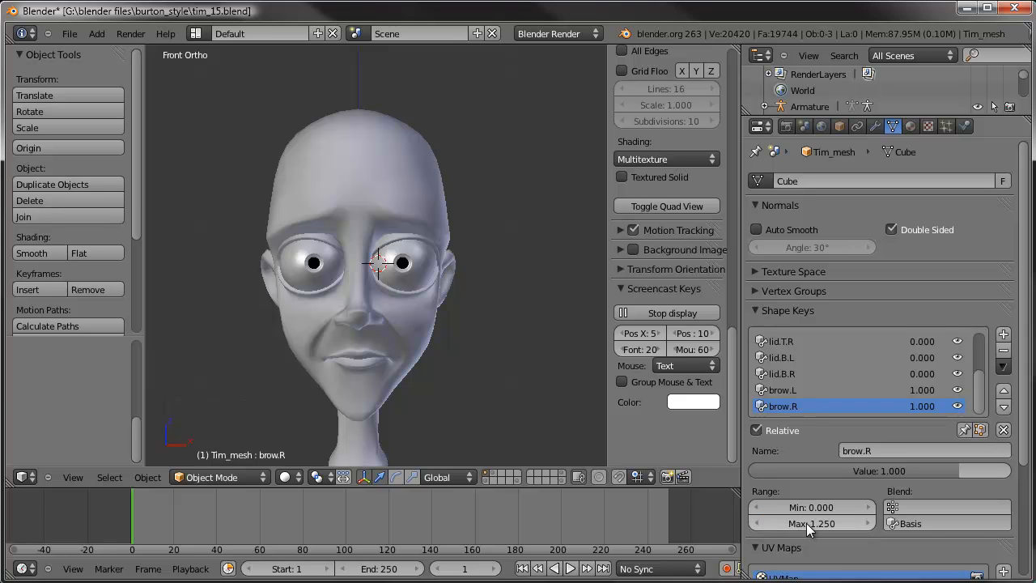
{"action": "left_click", "coordinate": [988, 472]}
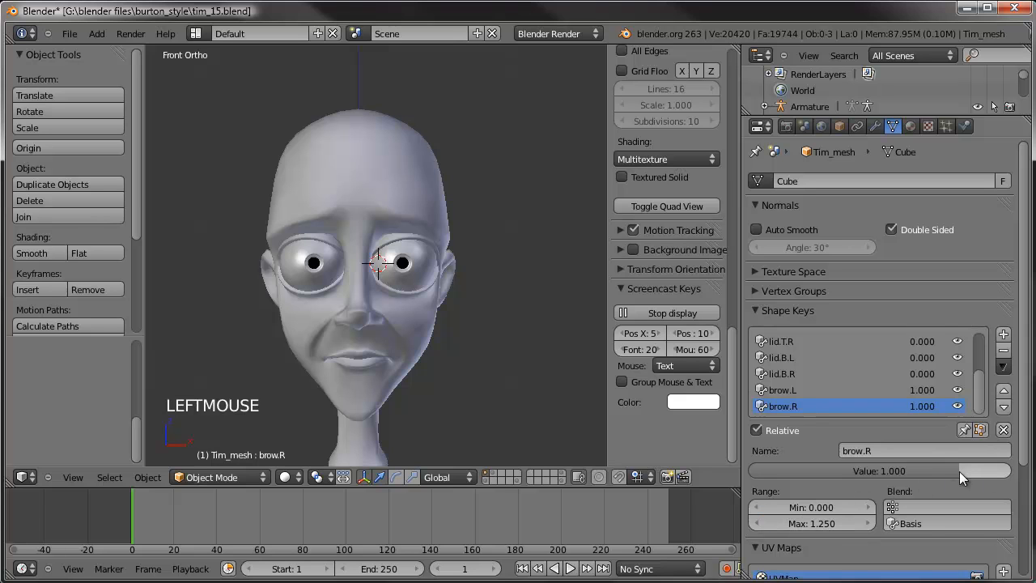
{"action": "left_click_drag", "start_coordinate": [960, 473], "coordinate": [1007, 473]}
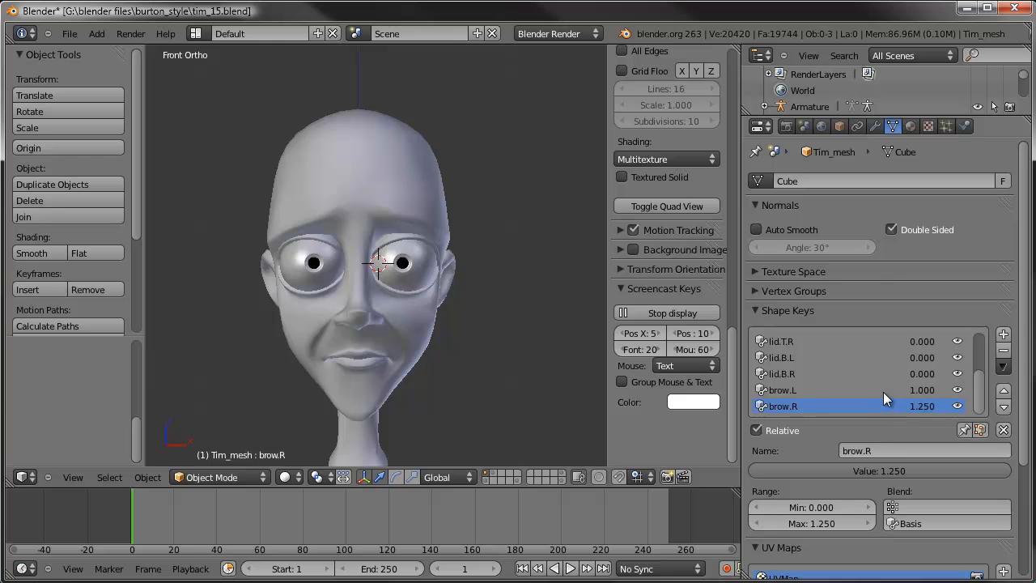
Step: Set the minimum of brow.R's range to -0.5 and slide its value down to -0.5
{"action": "left_click_drag", "start_coordinate": [941, 470], "coordinate": [380, 456]}
{"action": "double_click", "coordinate": [817, 507]}
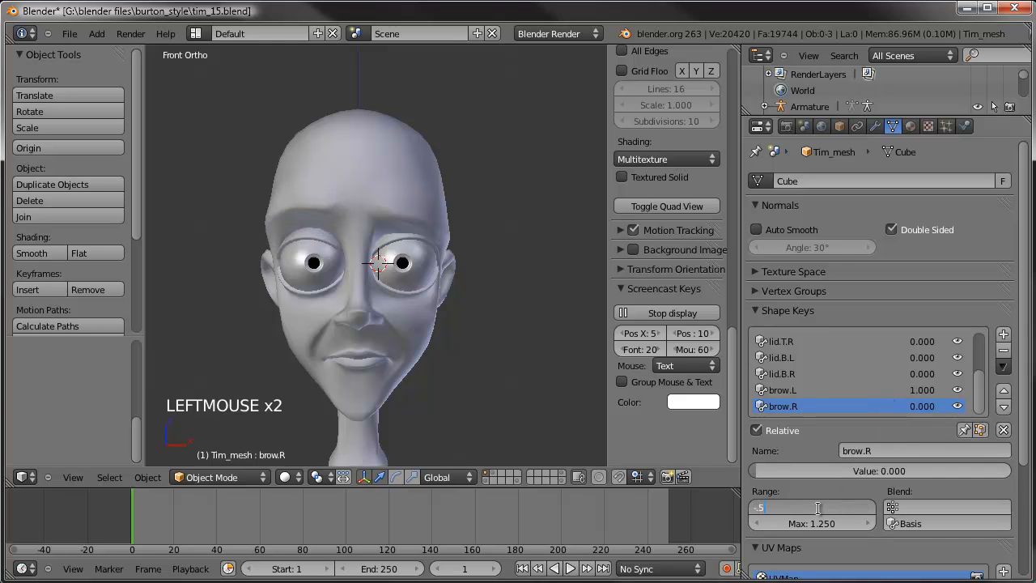
{"action": "type", "text": "-.5"}
{"action": "key", "text": "Return"}
{"action": "left_click_drag", "start_coordinate": [822, 471], "coordinate": [670, 465]}
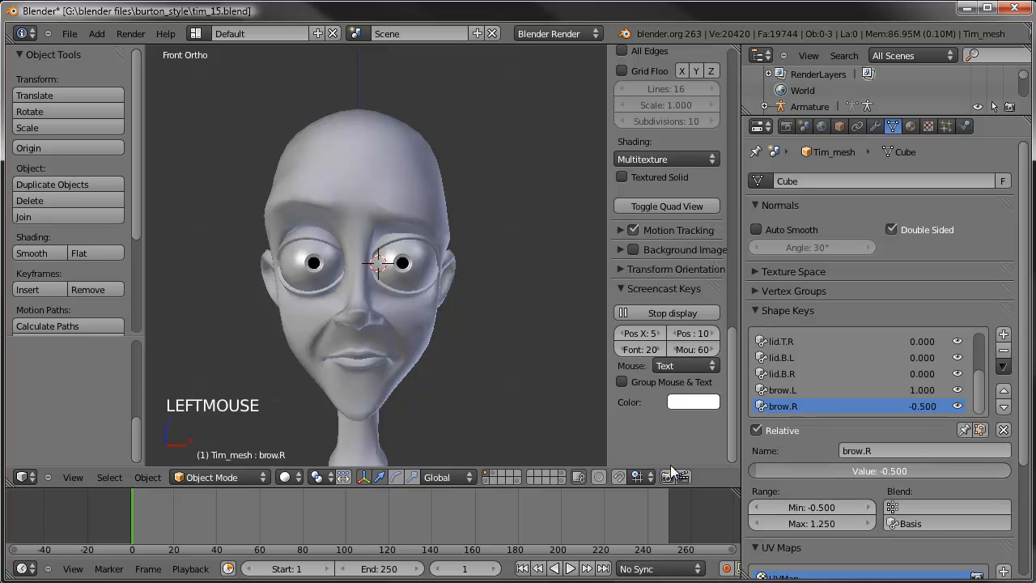
Step: Examine the character's raised right brow and upper eyelid up close, both shaded and as an editable mesh
{"action": "scroll", "coordinate": [246, 215], "scroll_direction": "up", "scroll_amount": 4}
{"action": "middle_click_drag", "start_coordinate": [246, 215], "coordinate": [287, 216], "text": "shift"}
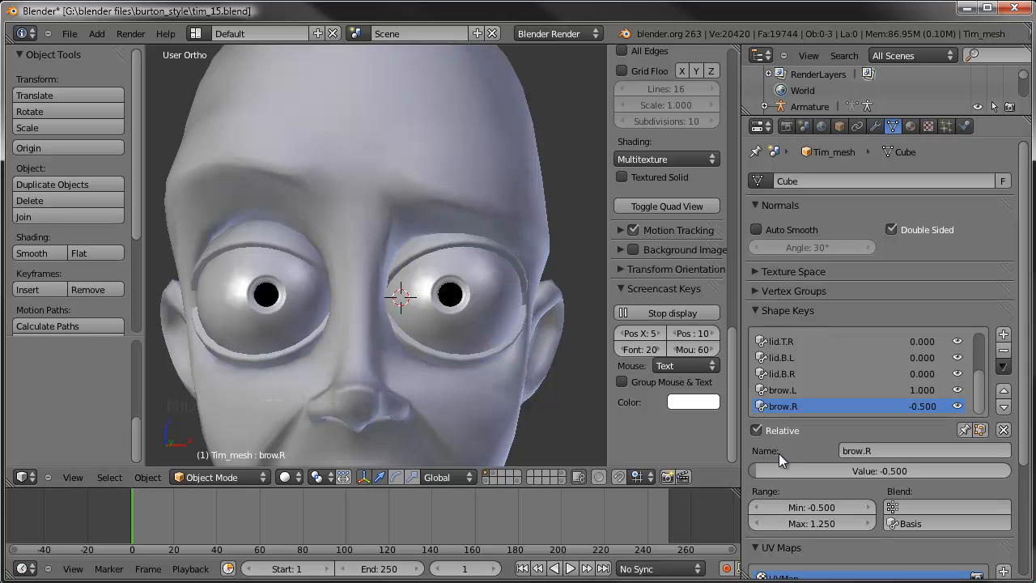
{"action": "middle_click_drag", "start_coordinate": [292, 306], "coordinate": [319, 268]}
{"action": "scroll", "coordinate": [360, 269], "scroll_direction": "up", "scroll_amount": 1, "text": "shift"}
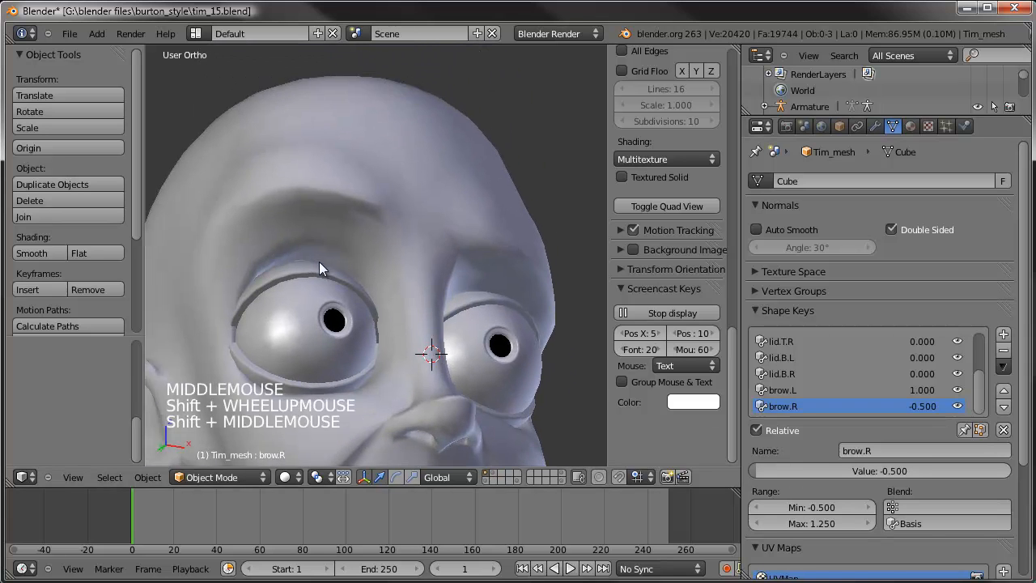
{"action": "scroll", "coordinate": [319, 268], "scroll_direction": "up", "scroll_amount": 5}
{"action": "scroll", "coordinate": [325, 303], "scroll_direction": "down", "scroll_amount": 4}
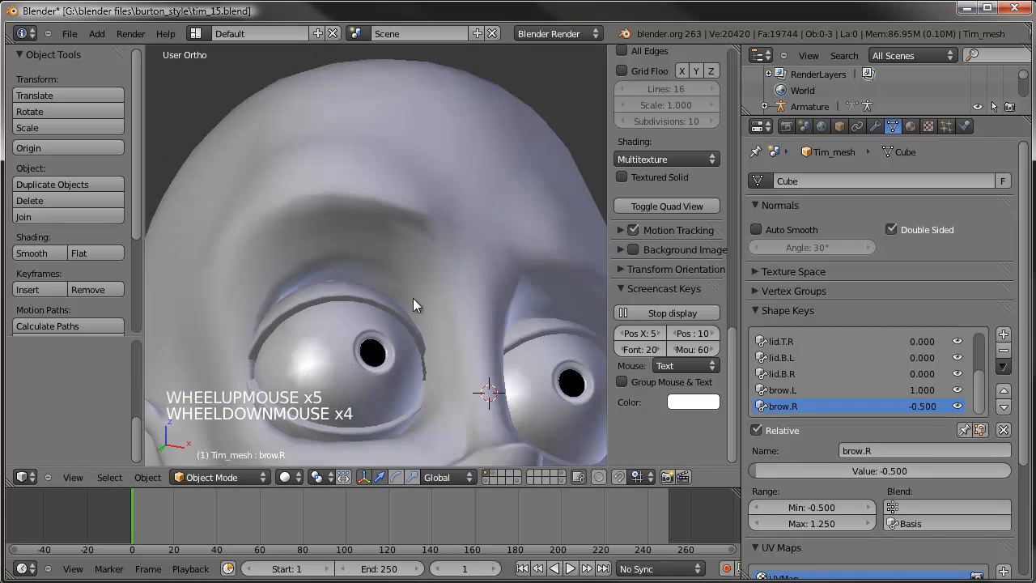
{"action": "key", "text": "Tab"}
{"action": "middle_click_drag", "start_coordinate": [357, 342], "coordinate": [377, 298], "text": "shift"}
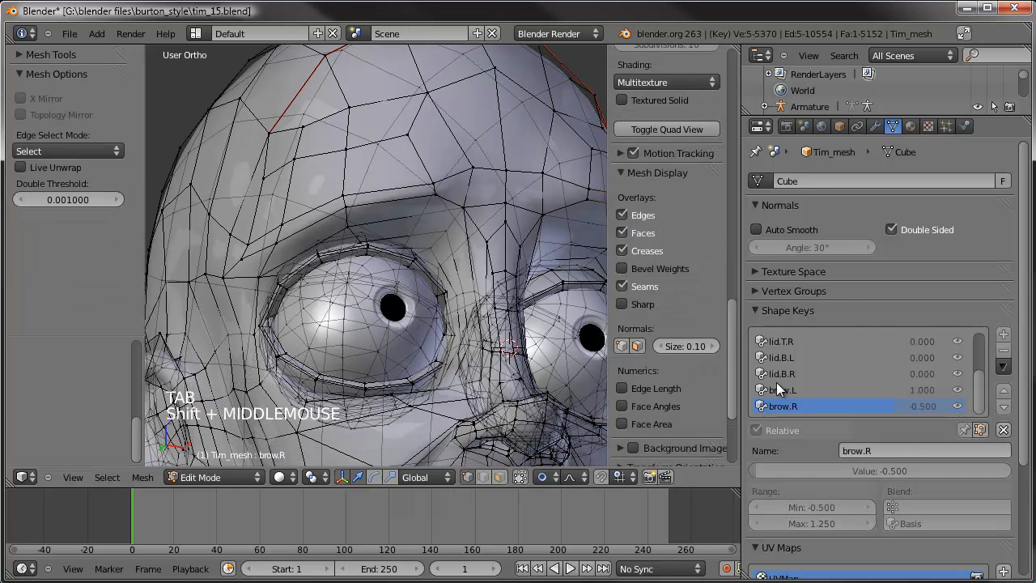
{"action": "key", "text": "Tab"}
{"action": "scroll", "coordinate": [444, 279], "scroll_direction": "down", "scroll_amount": 1}
{"action": "middle_click_drag", "start_coordinate": [444, 279], "coordinate": [414, 273]}
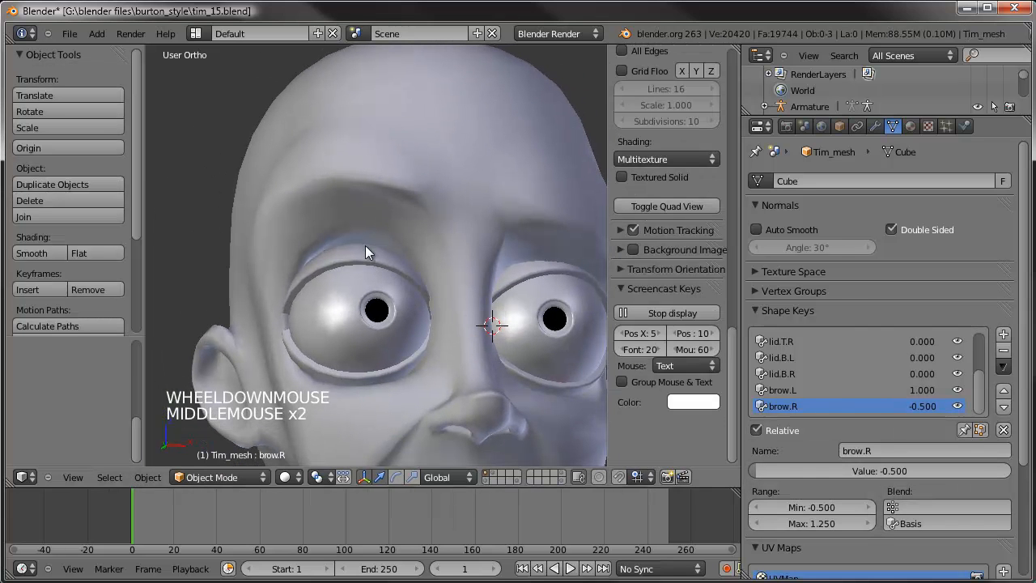
Step: Try a value of -0.4 for brow.R and slide it back down to -0.5 to compare the lowered brow
{"action": "left_click", "coordinate": [874, 467]}
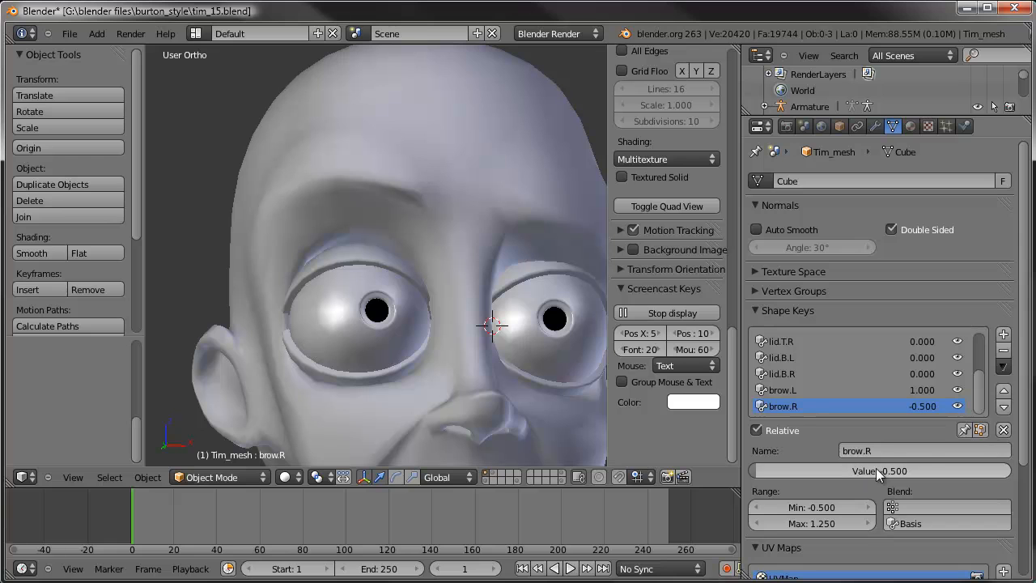
{"action": "type", "text": "-.4"}
{"action": "key", "text": "Return"}
{"action": "left_click_drag", "start_coordinate": [777, 468], "coordinate": [680, 476]}
{"action": "middle_click_drag", "start_coordinate": [371, 308], "coordinate": [346, 291]}
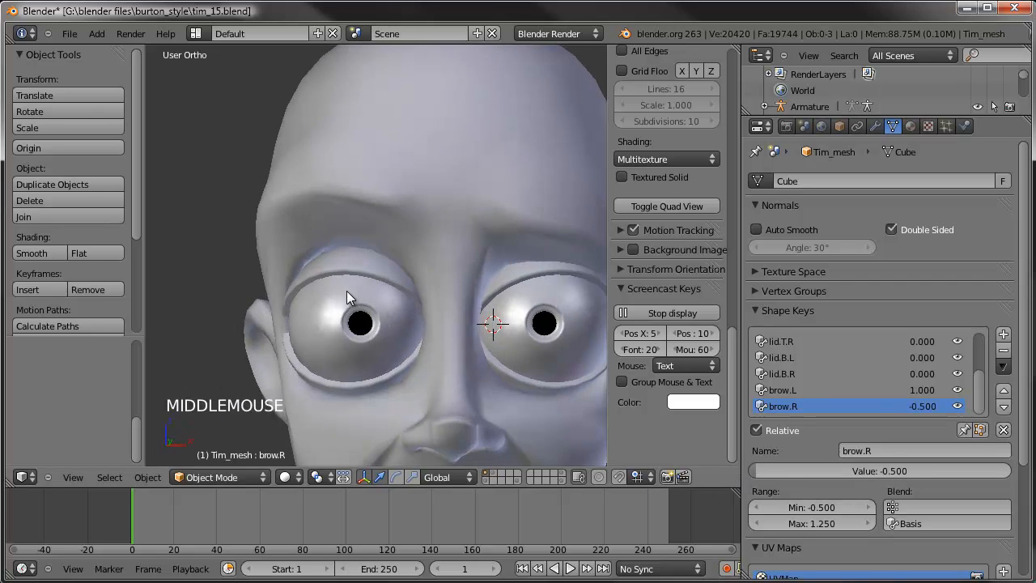
{"action": "scroll", "coordinate": [423, 300], "scroll_direction": "down", "scroll_amount": 4}
{"action": "scroll", "coordinate": [423, 306], "scroll_direction": "down", "scroll_amount": 1}
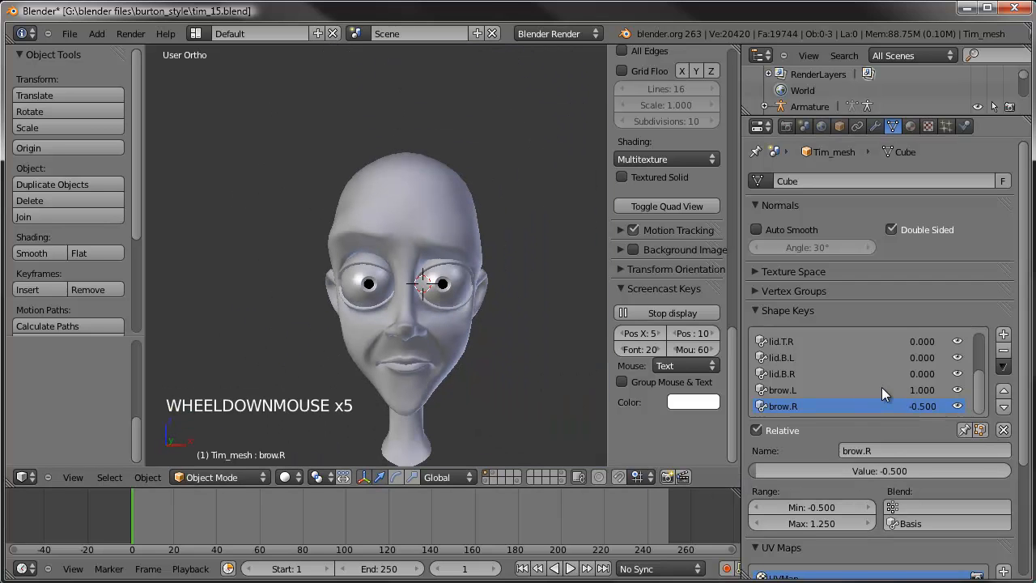
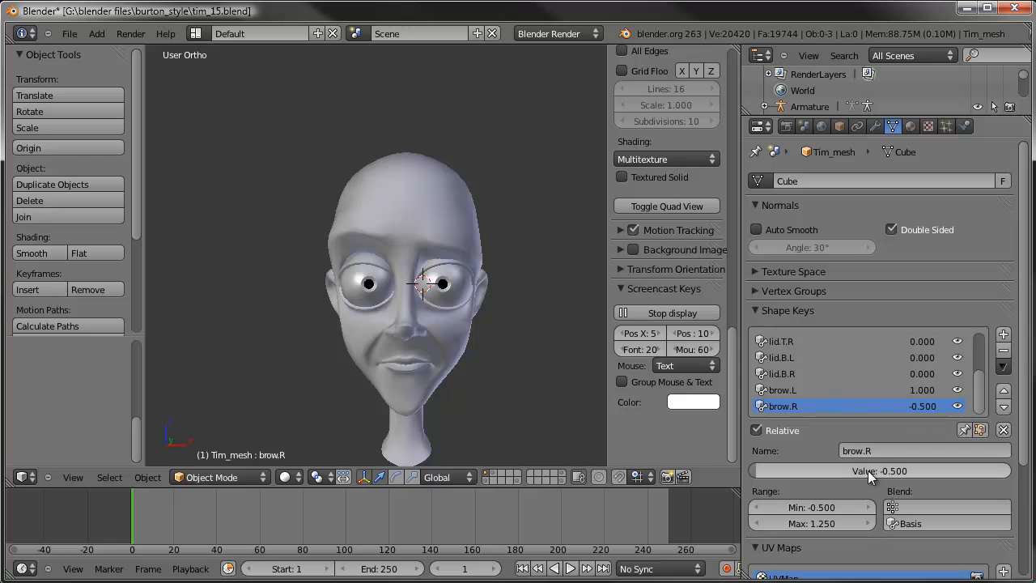
Step: Set the minimum of brow.R's range to -0.4 and slide its value down to -0.4
{"action": "left_click", "coordinate": [837, 509]}
{"action": "type", "text": "-.4"}
{"action": "key", "text": "Return"}
{"action": "left_click_drag", "start_coordinate": [790, 473], "coordinate": [706, 477]}
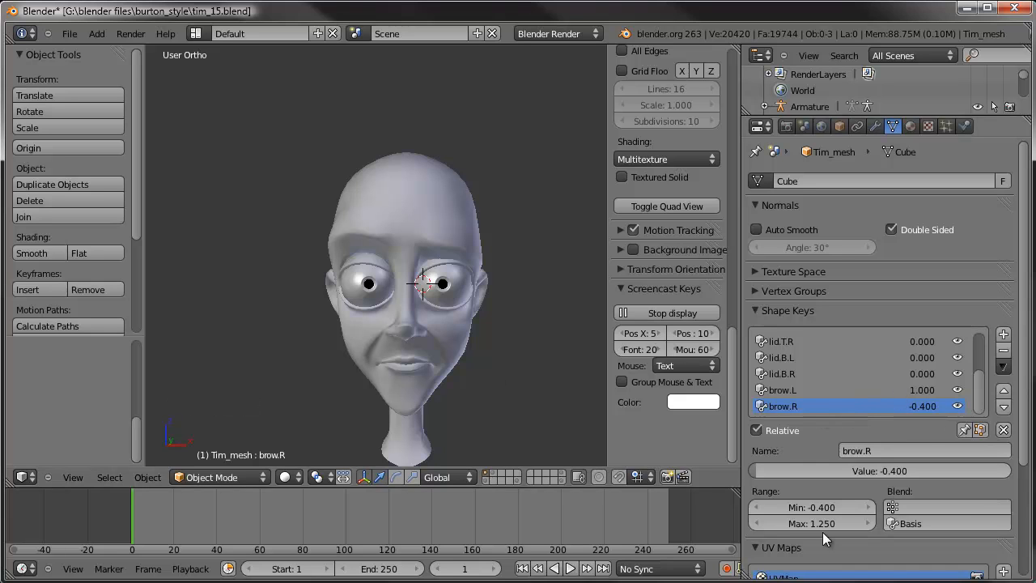
Step: Set brow.L's range to a minimum of -0.4 and a maximum of 1.25
{"action": "left_click", "coordinate": [809, 388]}
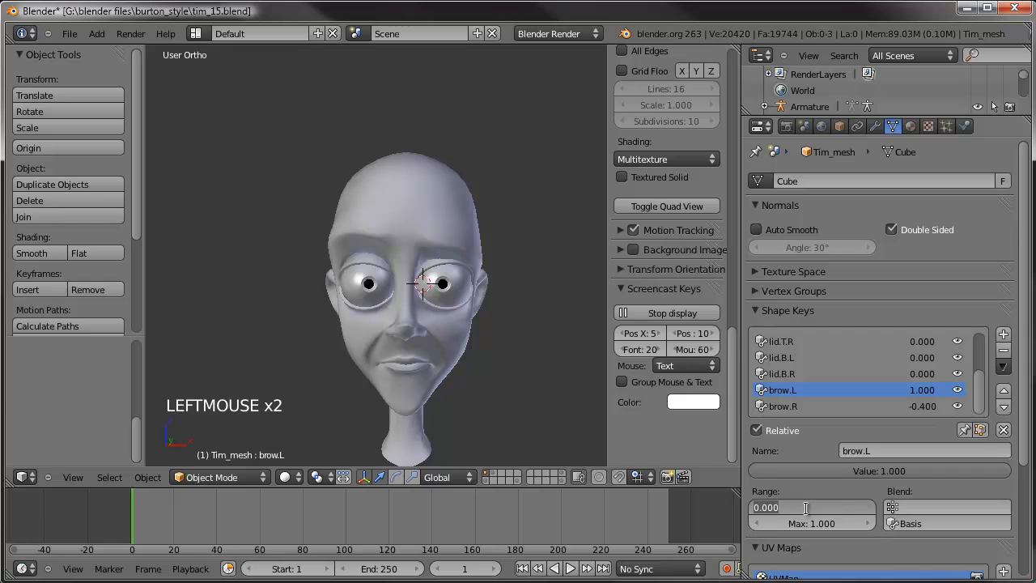
{"action": "type", "text": "4"}
{"action": "key", "text": "Return"}
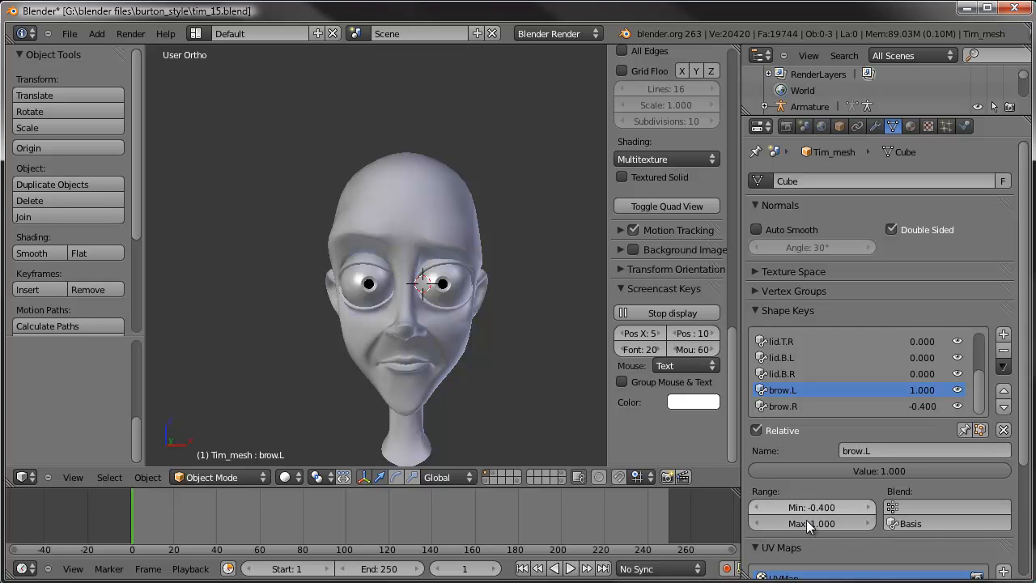
{"action": "left_click", "coordinate": [809, 521]}
{"action": "type", "text": "1.25"}
{"action": "key", "text": "Return"}
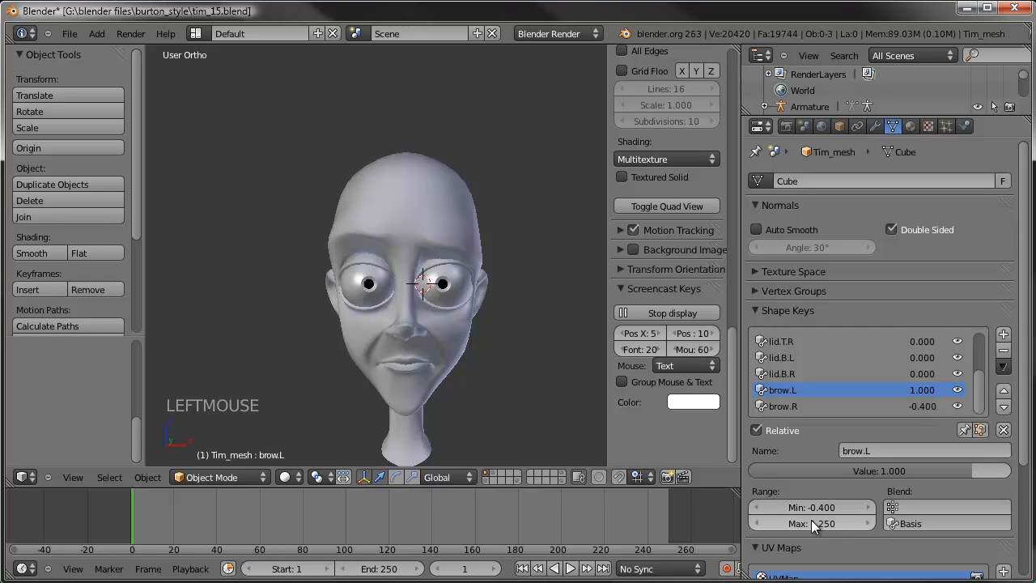
Step: Test brow.L's range by sliding its value up and down to -0.4, and reset all shape key values to zero
{"action": "left_click_drag", "start_coordinate": [967, 471], "coordinate": [1003, 471]}
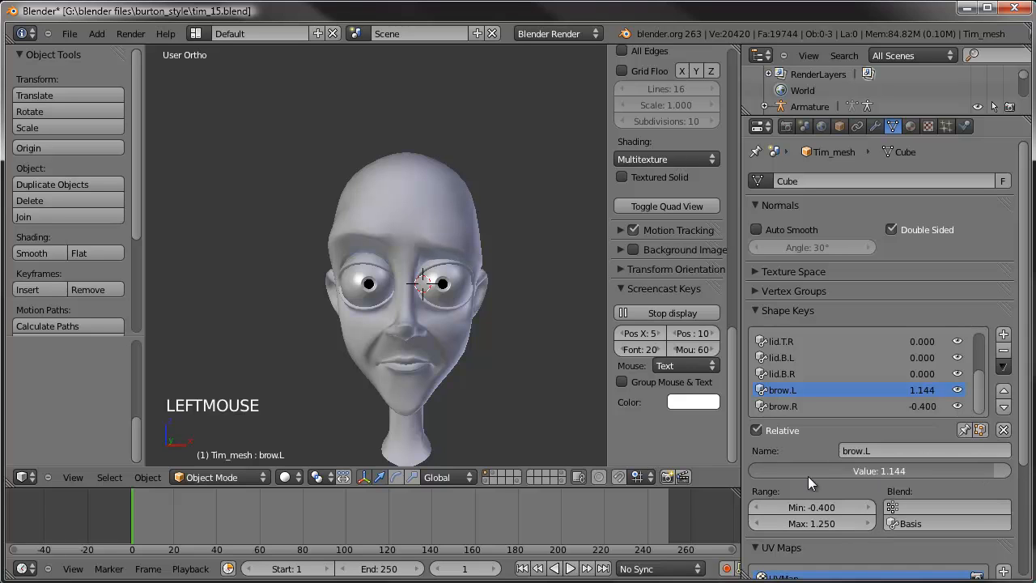
{"action": "left_click_drag", "start_coordinate": [808, 477], "coordinate": [656, 479]}
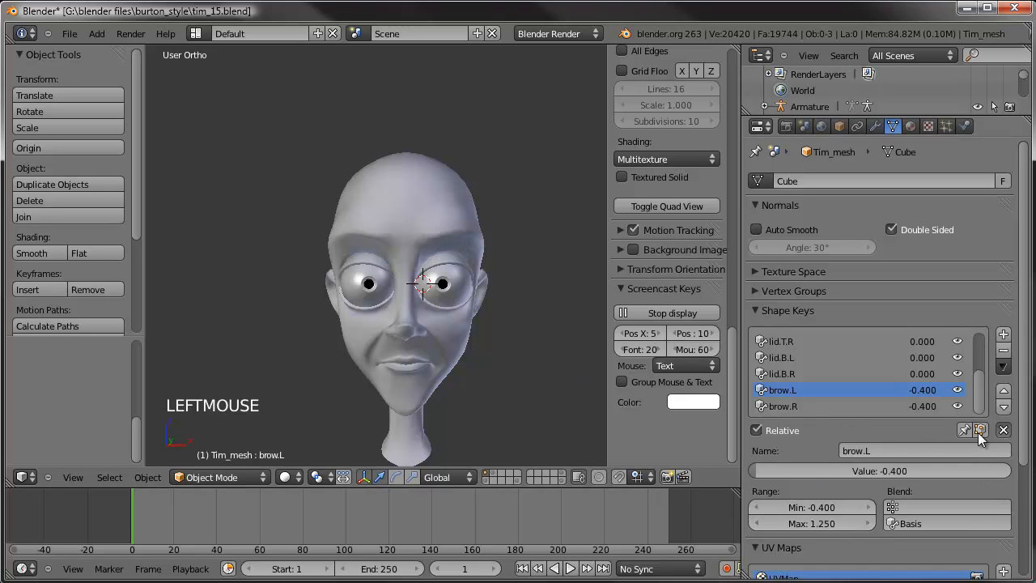
{"action": "left_click", "coordinate": [1003, 430]}
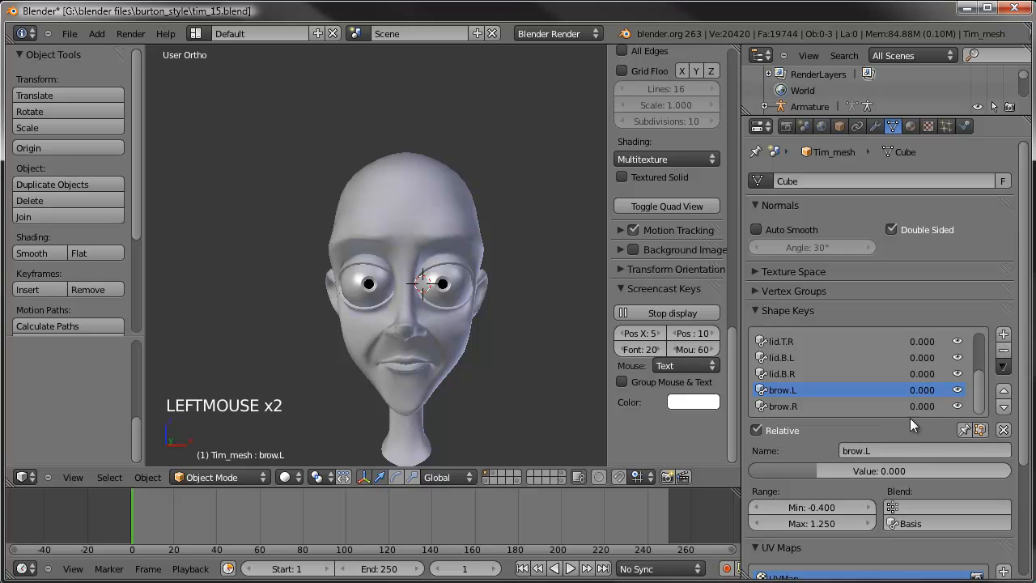
Step: Add a new shape key named browMid and open the head mesh for editing
{"action": "left_click", "coordinate": [1003, 336]}
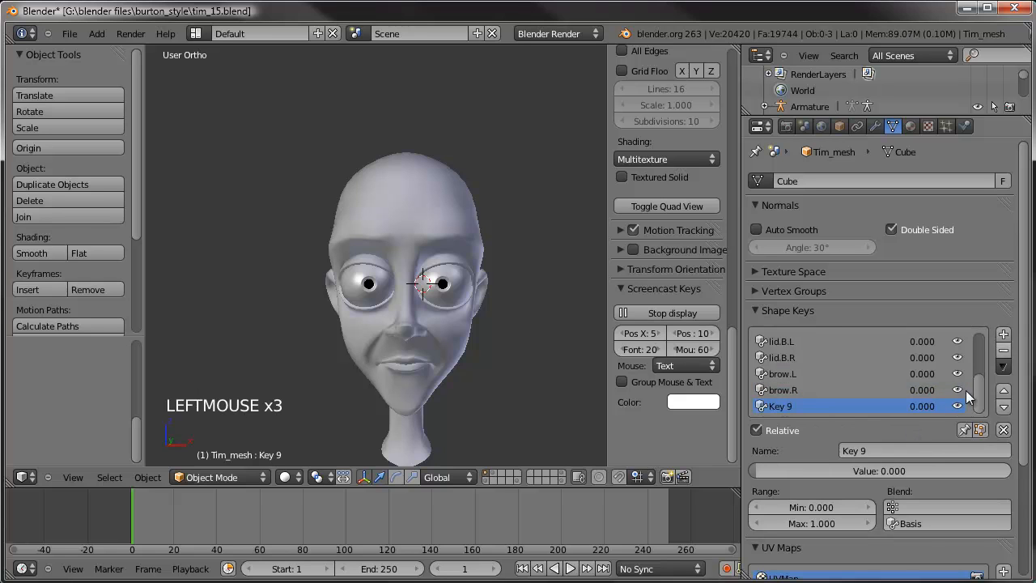
{"action": "left_click", "coordinate": [923, 447]}
{"action": "type", "text": "browMid"}
{"action": "key", "text": "Return"}
{"action": "key", "text": "Tab"}
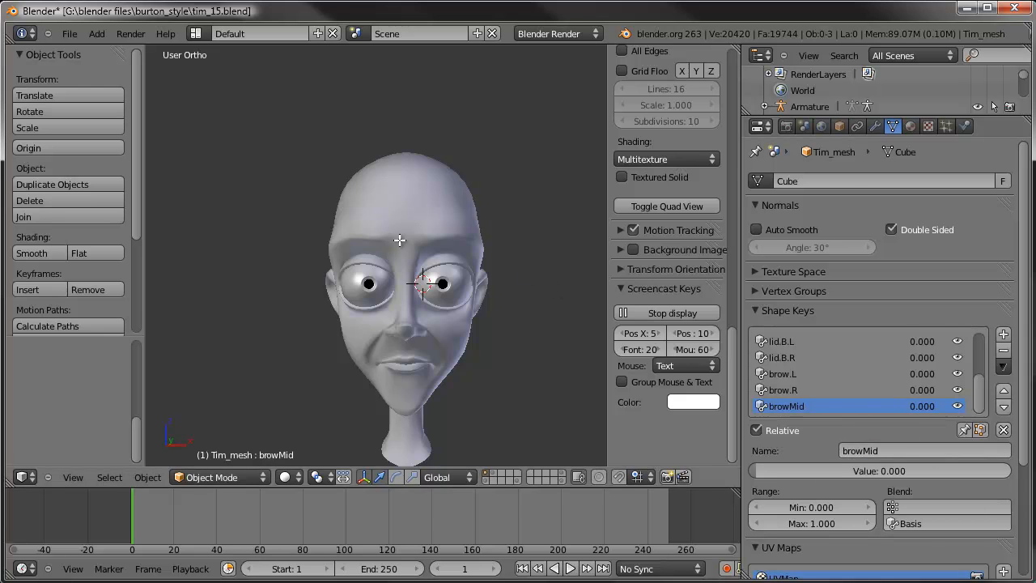
Step: Select the two centre vertices between the eyebrows and lower them about 0.15 along Z with proportional size about 0.47
{"action": "scroll", "coordinate": [410, 246], "scroll_direction": "up", "scroll_amount": 5}
{"action": "scroll", "coordinate": [462, 224], "scroll_direction": "up", "scroll_amount": 1}
{"action": "right_click", "coordinate": [465, 224]}
{"action": "right_click", "coordinate": [464, 191], "text": "shift"}
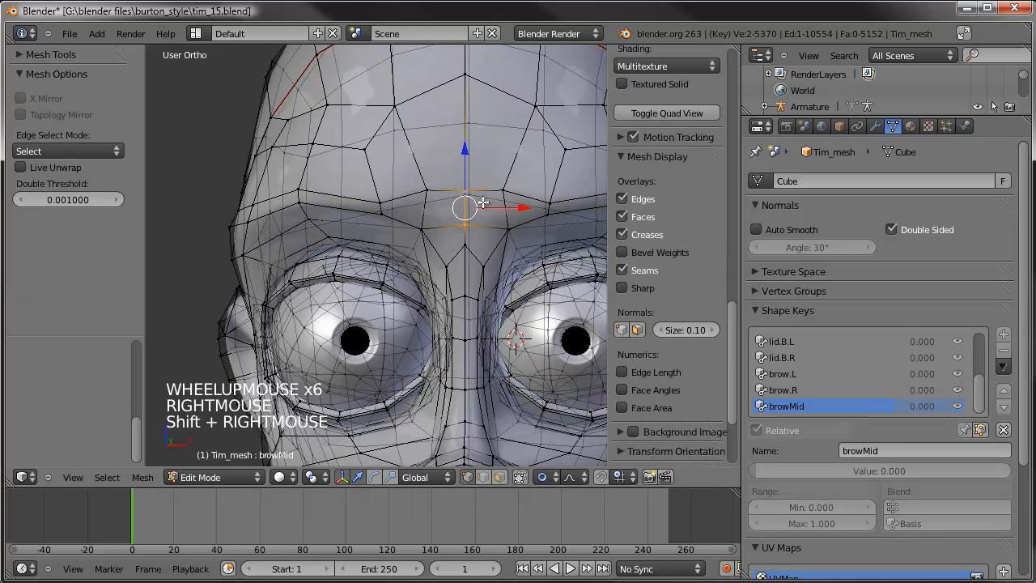
{"action": "key", "text": "KP_1"}
{"action": "middle_click_drag", "start_coordinate": [490, 201], "coordinate": [432, 196], "text": "shift"}
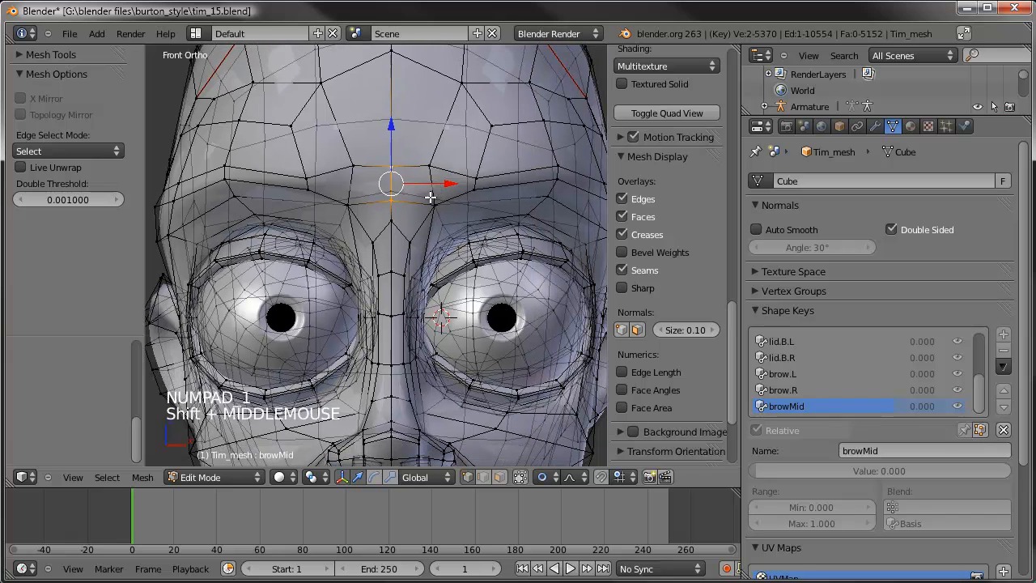
{"action": "key", "text": "g"}
{"action": "scroll", "coordinate": [428, 232], "scroll_direction": "up", "scroll_amount": 2}
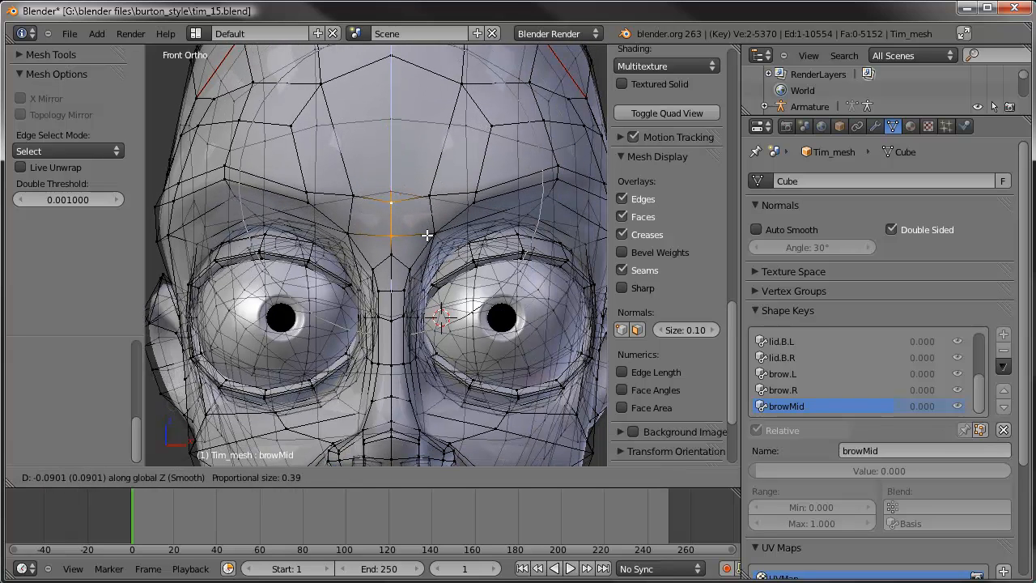
{"action": "scroll", "coordinate": [426, 251], "scroll_direction": "down", "scroll_amount": 1}
{"action": "scroll", "coordinate": [425, 255], "scroll_direction": "down", "scroll_amount": 1}
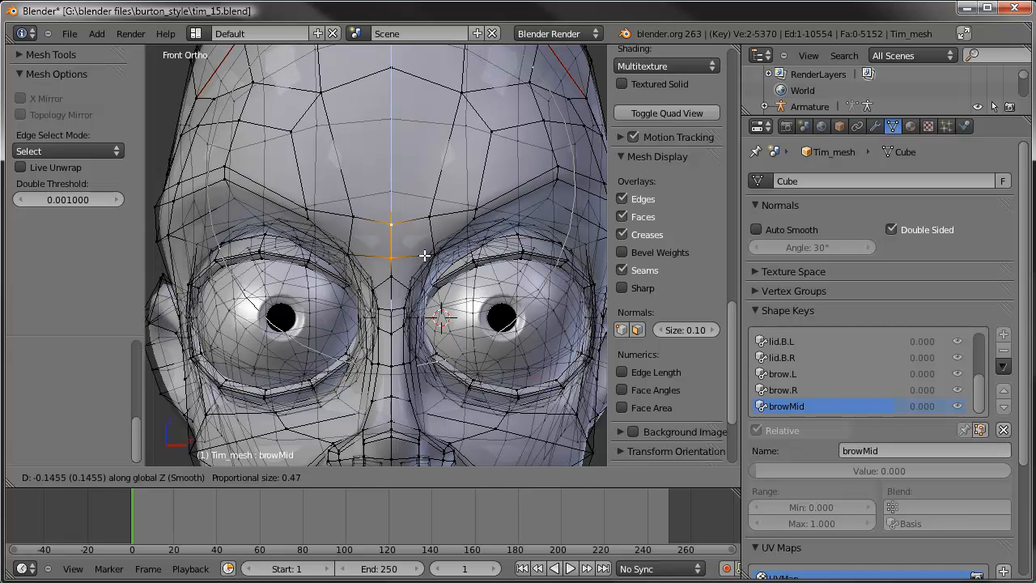
{"action": "left_click", "coordinate": [424, 259]}
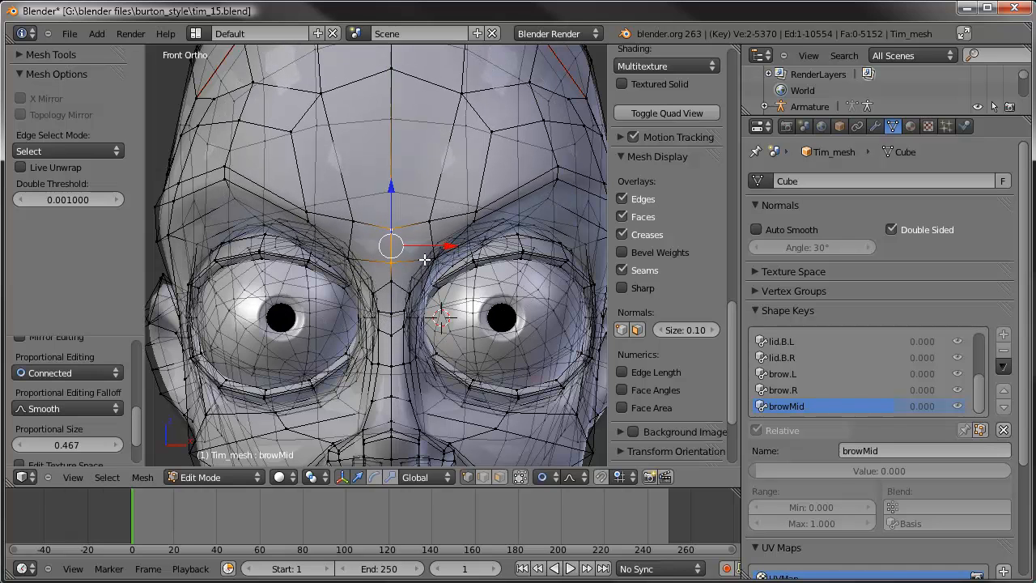
Step: Leave Edit Mode, set the browMid shape key's range maximum to 1.5 and its value to 1.5
{"action": "scroll", "coordinate": [424, 259], "scroll_direction": "down", "scroll_amount": 4}
{"action": "key", "text": "Tab"}
{"action": "left_click_drag", "start_coordinate": [751, 466], "coordinate": [1031, 467]}
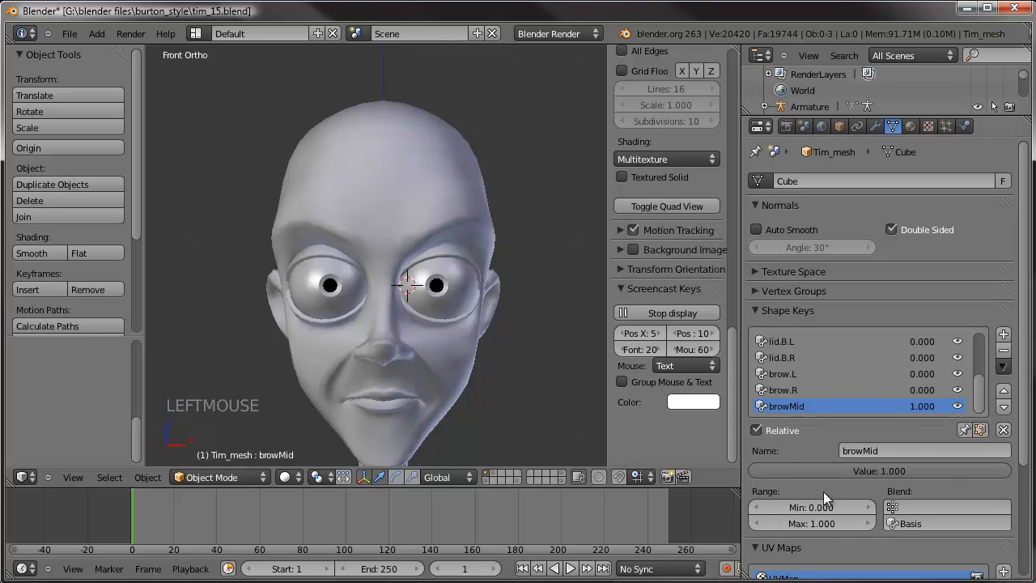
{"action": "left_click", "coordinate": [813, 525]}
{"action": "type", "text": "1.5"}
{"action": "key", "text": "Return"}
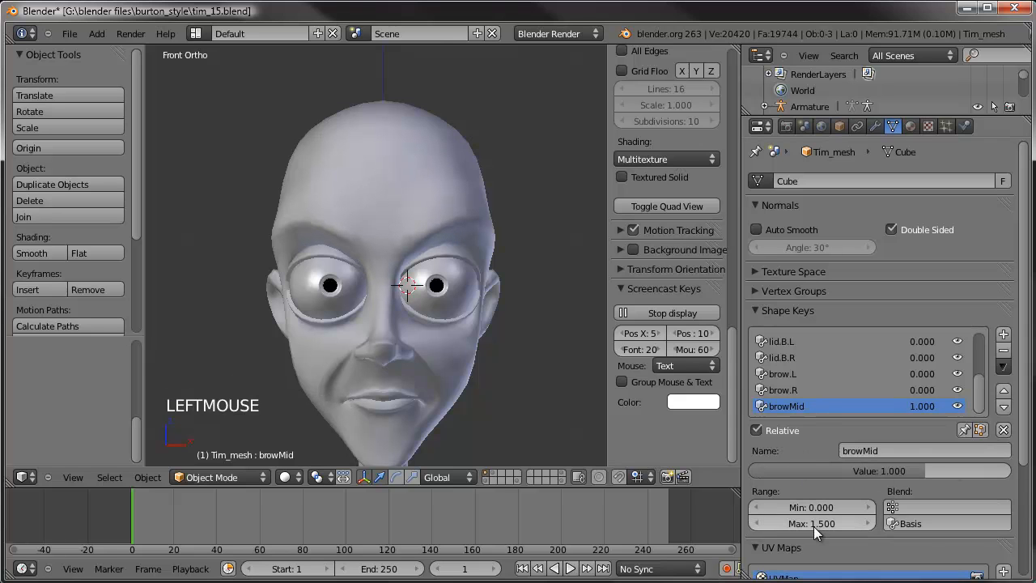
{"action": "left_click_drag", "start_coordinate": [930, 469], "coordinate": [1008, 459]}
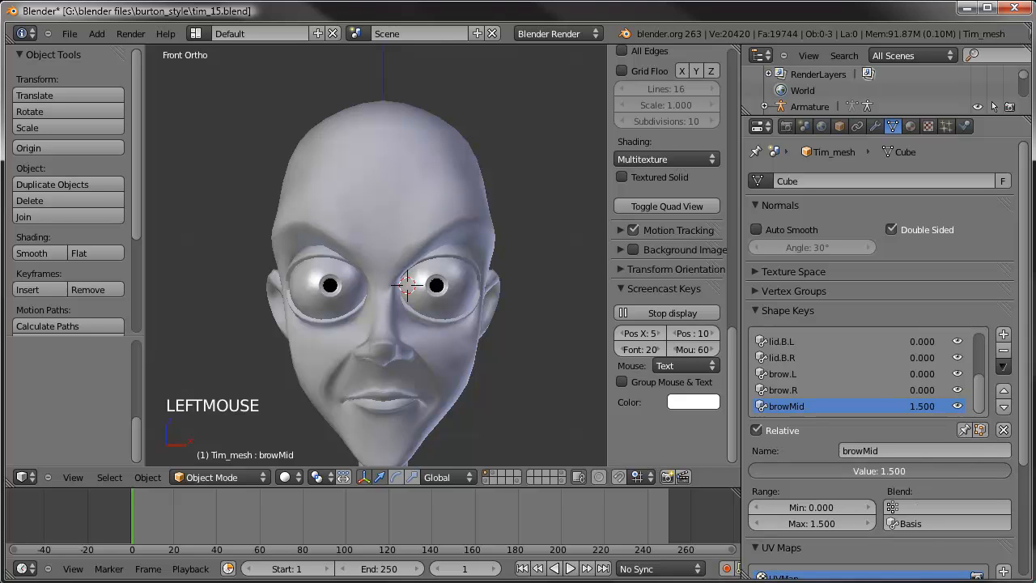
Step: Set browMid's range minimum to -0.5 and lower its value to -0.5
{"action": "left_click", "coordinate": [818, 508]}
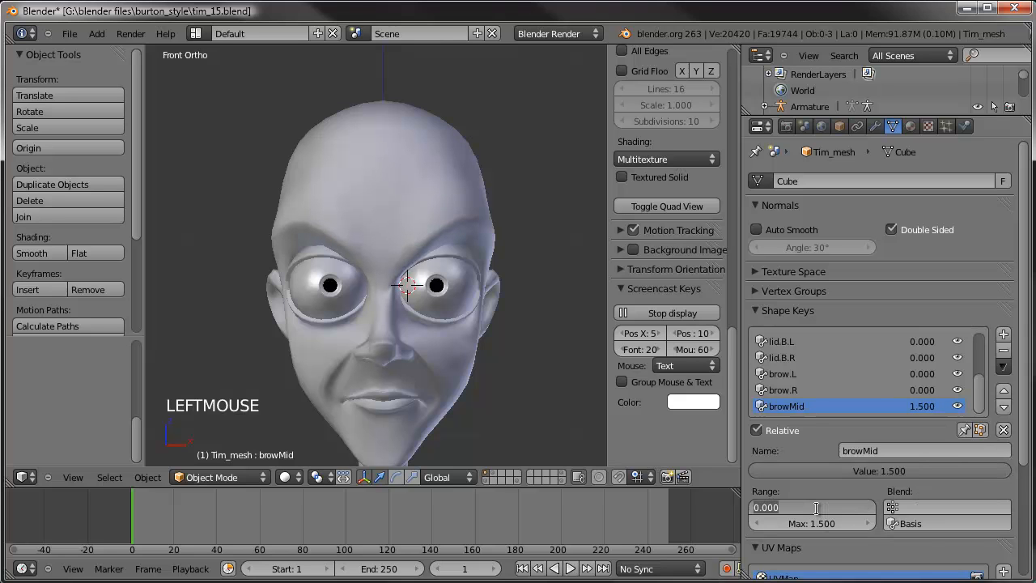
{"action": "type", "text": "-.5"}
{"action": "key", "text": "Return"}
{"action": "left_click_drag", "start_coordinate": [939, 474], "coordinate": [556, 476]}
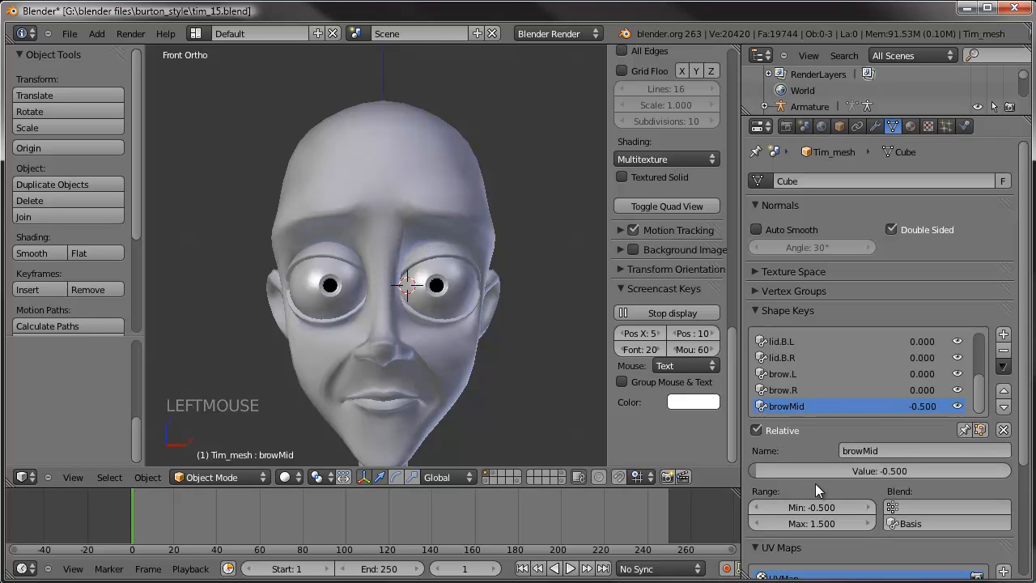
Step: Set browMid's range minimum to -0.75 and lower its value to -0.75 to check the raised brow
{"action": "left_click", "coordinate": [806, 507]}
{"action": "left_click", "coordinate": [813, 506]}
{"action": "type", "text": "-0.75"}
{"action": "key", "text": "Return"}
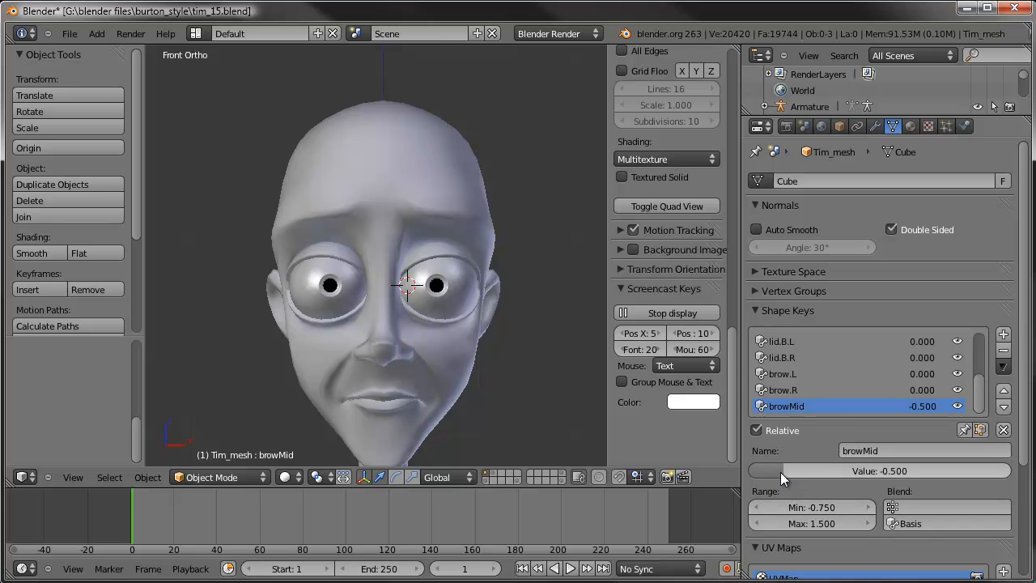
{"action": "left_click_drag", "start_coordinate": [780, 473], "coordinate": [700, 468]}
{"action": "middle_click_drag", "start_coordinate": [453, 324], "coordinate": [402, 314]}
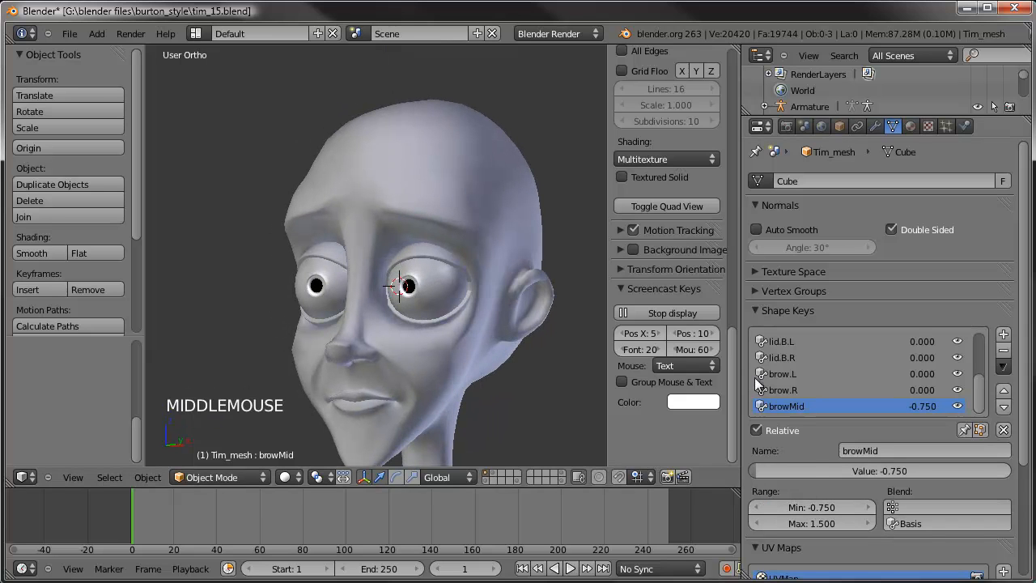
Step: Try different values for the brow.R and brow.L shape keys in combination with browMid
{"action": "left_click", "coordinate": [800, 392]}
{"action": "left_click_drag", "start_coordinate": [826, 470], "coordinate": [776, 468]}
{"action": "left_click_drag", "start_coordinate": [881, 468], "coordinate": [931, 470]}
{"action": "left_click", "coordinate": [842, 374]}
{"action": "left_click", "coordinate": [903, 470]}
{"action": "middle_click_drag", "start_coordinate": [511, 367], "coordinate": [589, 361]}
{"action": "left_click_drag", "start_coordinate": [863, 471], "coordinate": [928, 470]}
{"action": "middle_click_drag", "start_coordinate": [524, 349], "coordinate": [547, 349]}
Step: Clear all shape key weights to return the face to its neutral pose
{"action": "left_click", "coordinate": [1001, 432]}
{"action": "scroll", "coordinate": [518, 311], "scroll_direction": "down", "scroll_amount": 3}
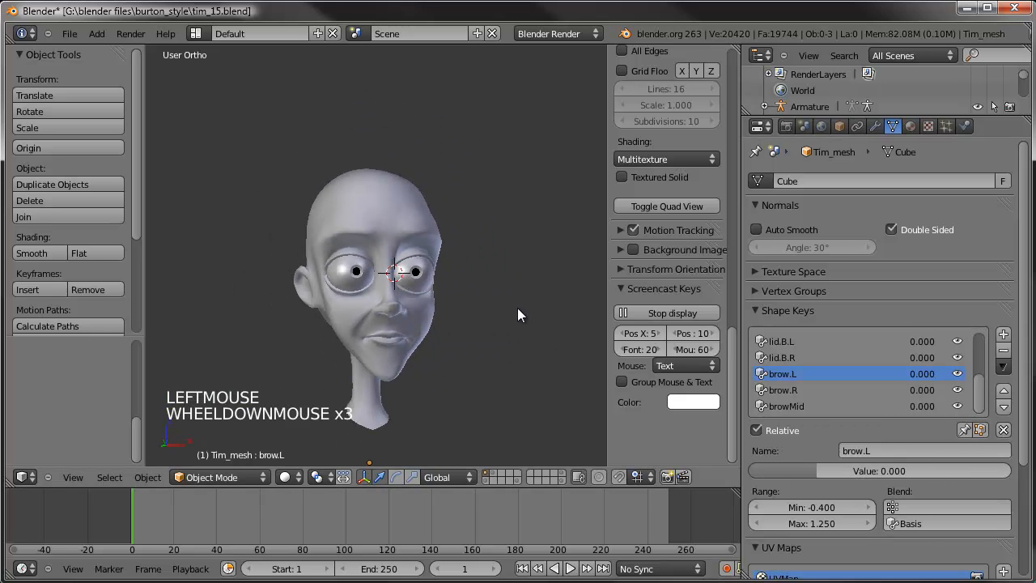
{"action": "middle_click_drag", "start_coordinate": [518, 311], "coordinate": [477, 323]}
{"action": "scroll", "coordinate": [477, 316], "scroll_direction": "up", "scroll_amount": 3}
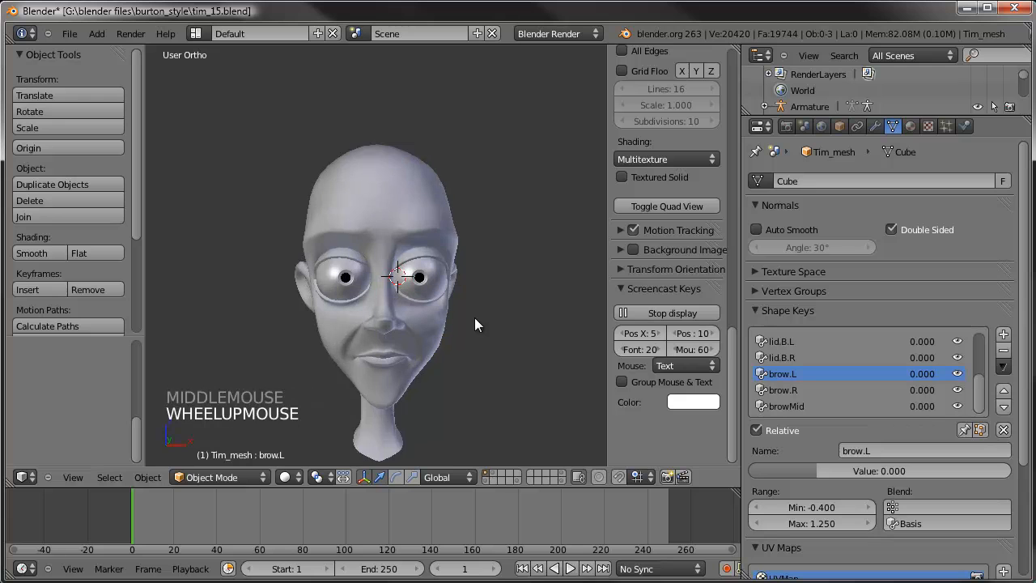
{"action": "middle_click_drag", "start_coordinate": [444, 367], "coordinate": [448, 325]}
{"action": "scroll", "coordinate": [448, 324], "scroll_direction": "down", "scroll_amount": 1, "text": "shift"}
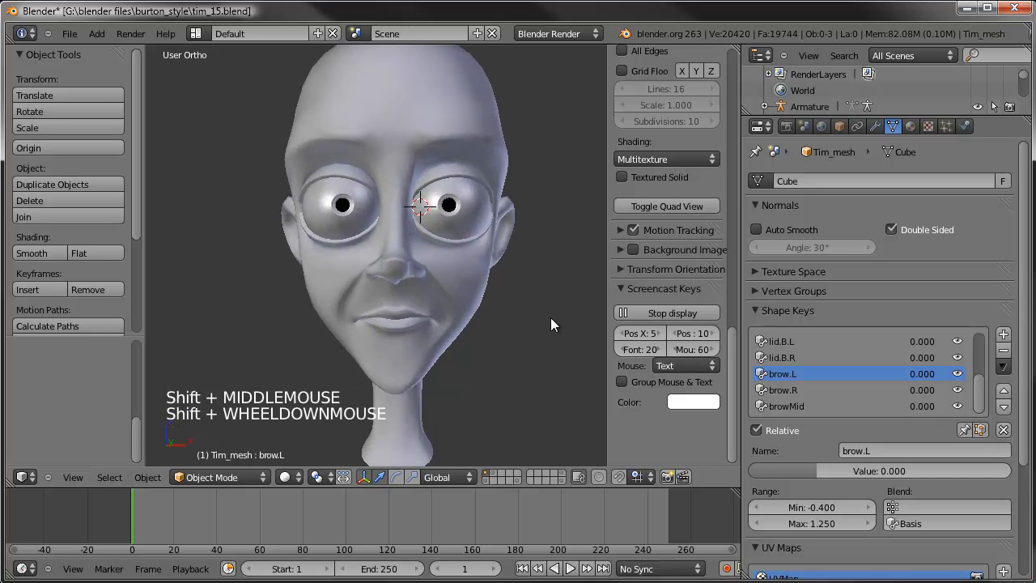
{"action": "middle_click_drag", "start_coordinate": [550, 318], "coordinate": [383, 327]}
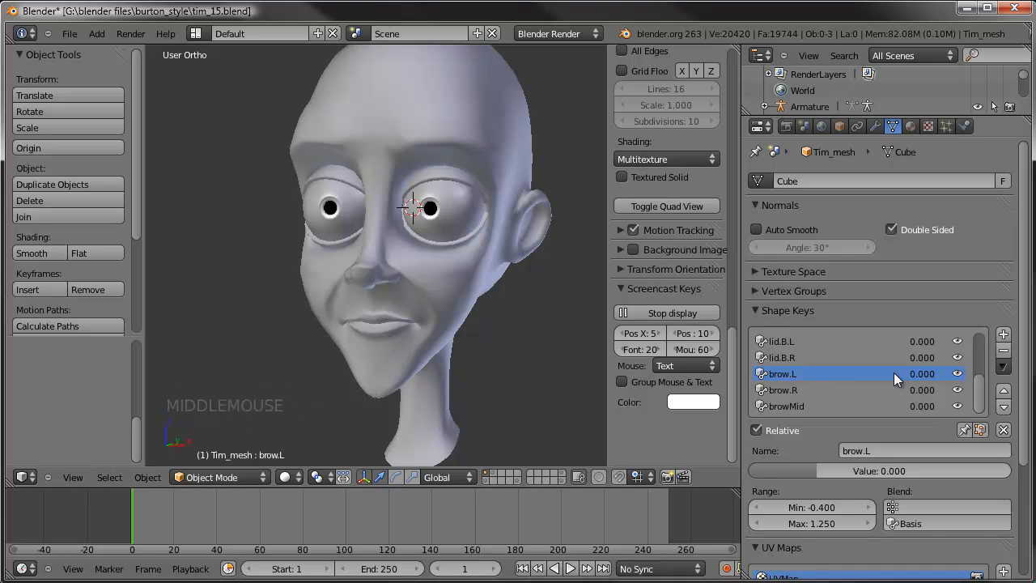
Step: Add a new shape key and name it jawdown
{"action": "left_click", "coordinate": [1004, 334]}
{"action": "left_click", "coordinate": [928, 450]}
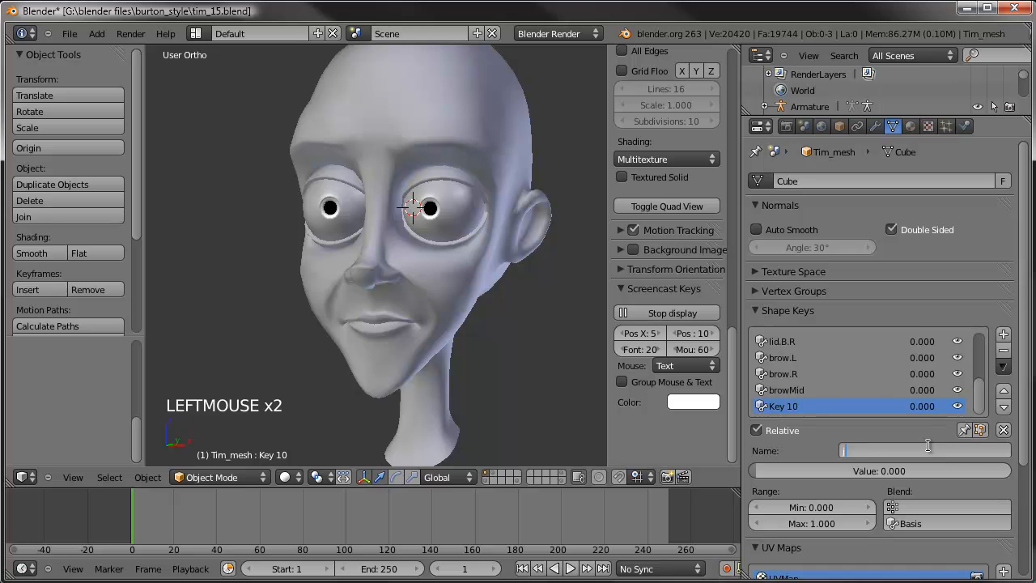
{"action": "type", "text": "jawdown"}
{"action": "key", "text": "Return"}
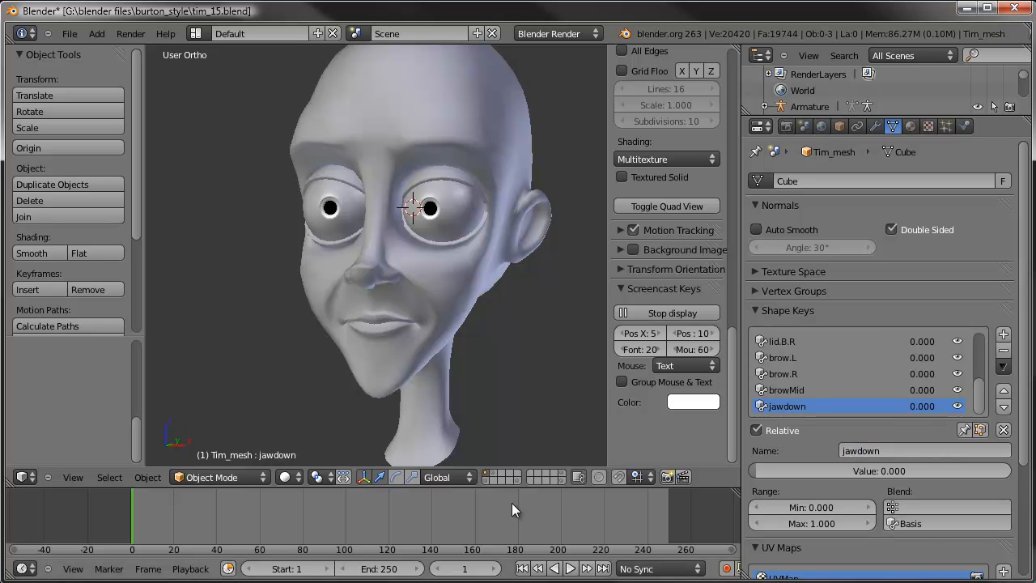
Step: In Edit Mode from the right side view, place the 3D cursor at the jaw hinge just below the ear
{"action": "key", "text": "KP_3"}
{"action": "key", "text": "Tab"}
{"action": "scroll", "coordinate": [382, 333], "scroll_direction": "up", "scroll_amount": 3}
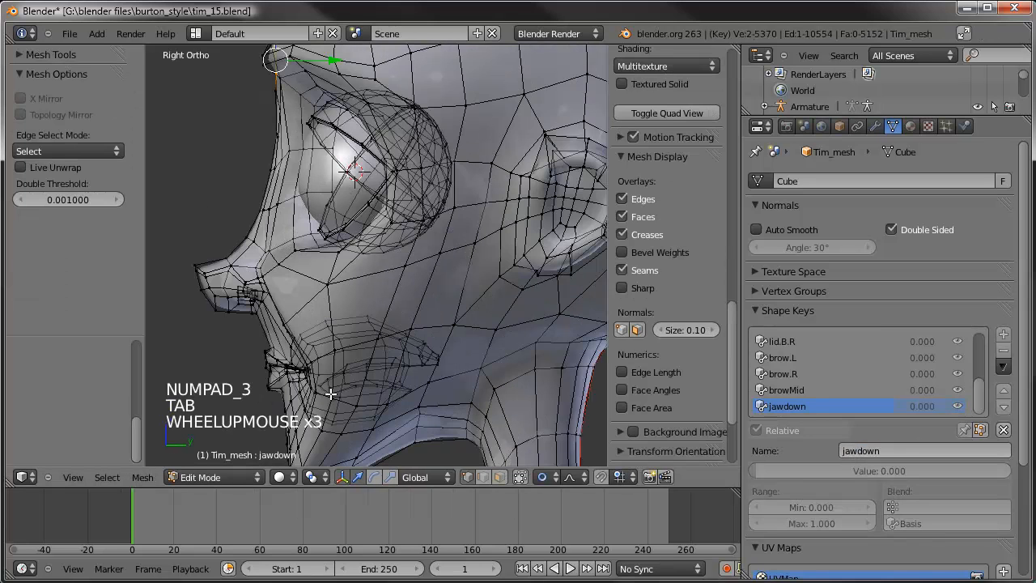
{"action": "middle_click_drag", "start_coordinate": [360, 354], "coordinate": [295, 305], "text": "shift"}
{"action": "left_click", "coordinate": [467, 226]}
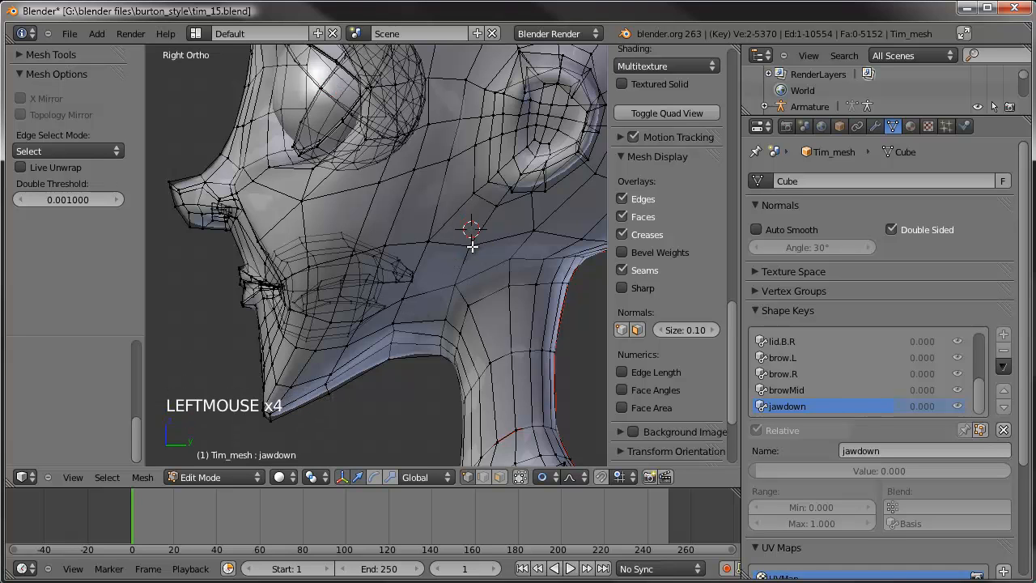
Step: Reveal the hidden teeth geometry inside the mouth and clear the selection
{"action": "key", "text": "alt+h"}
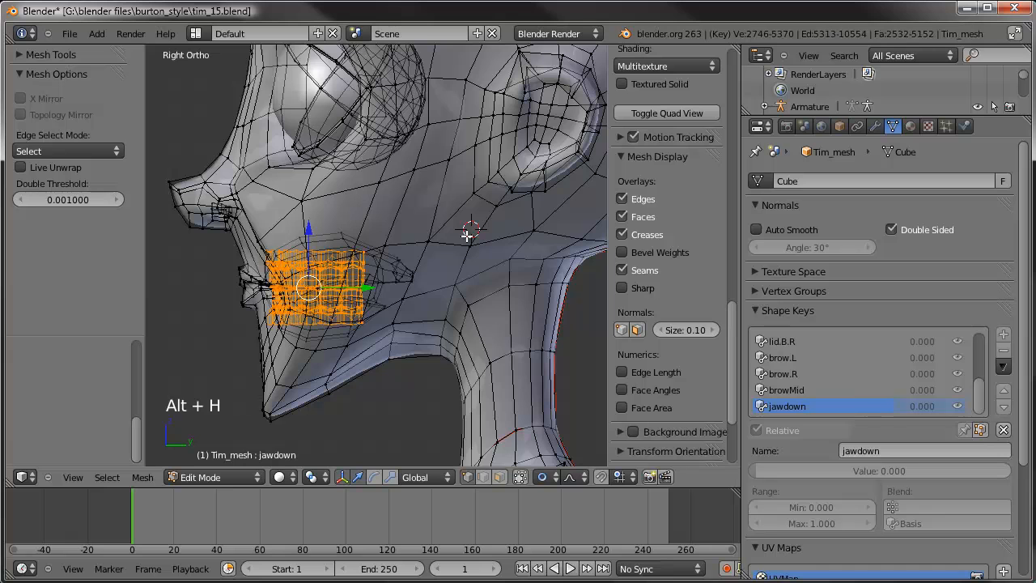
{"action": "scroll", "coordinate": [372, 305], "scroll_direction": "up", "scroll_amount": 3}
{"action": "middle_click_drag", "start_coordinate": [372, 305], "coordinate": [366, 202], "text": "shift"}
{"action": "scroll", "coordinate": [365, 198], "scroll_direction": "up", "scroll_amount": 2}
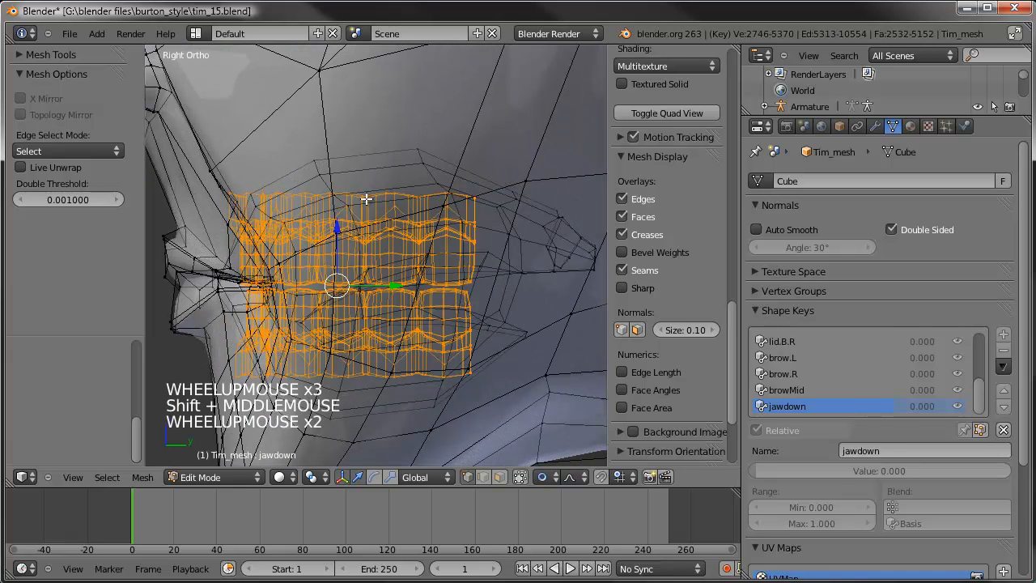
{"action": "key", "text": "a"}
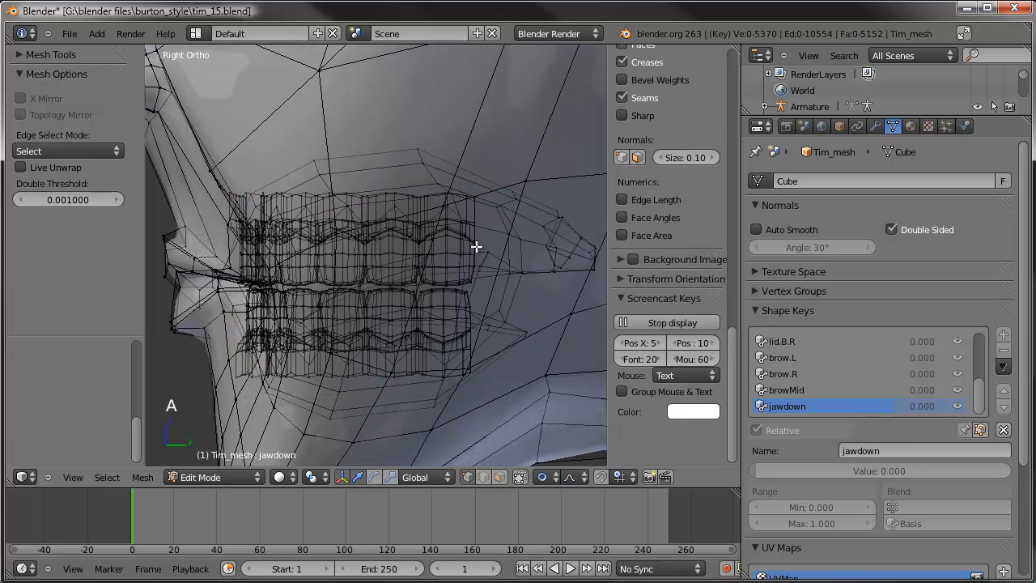
Step: Select all linked geometry of the upper teeth and gums and hide it
{"action": "right_click", "coordinate": [473, 239]}
{"action": "right_click", "coordinate": [481, 213], "text": "shift"}
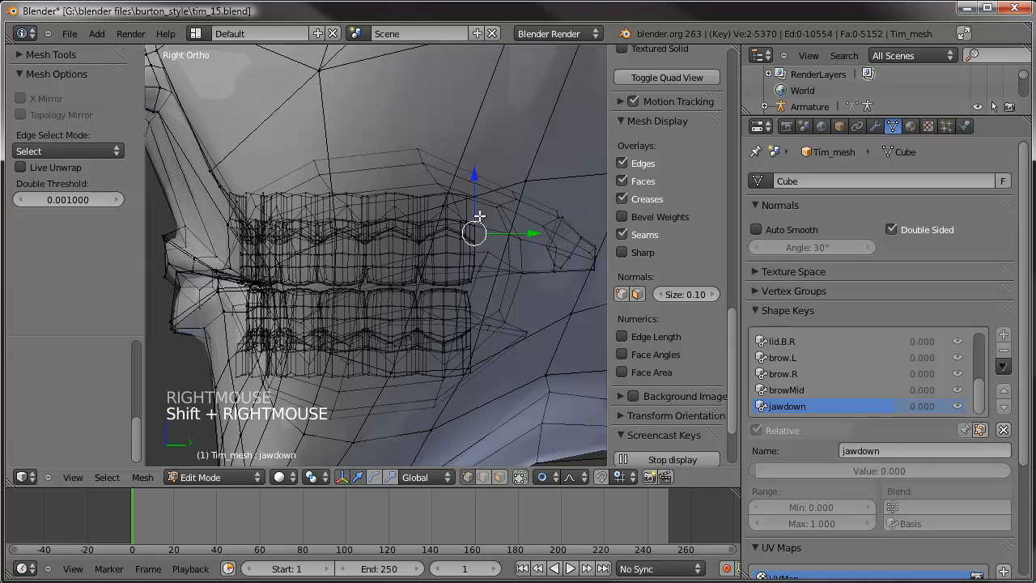
{"action": "key", "text": "ctrl+l"}
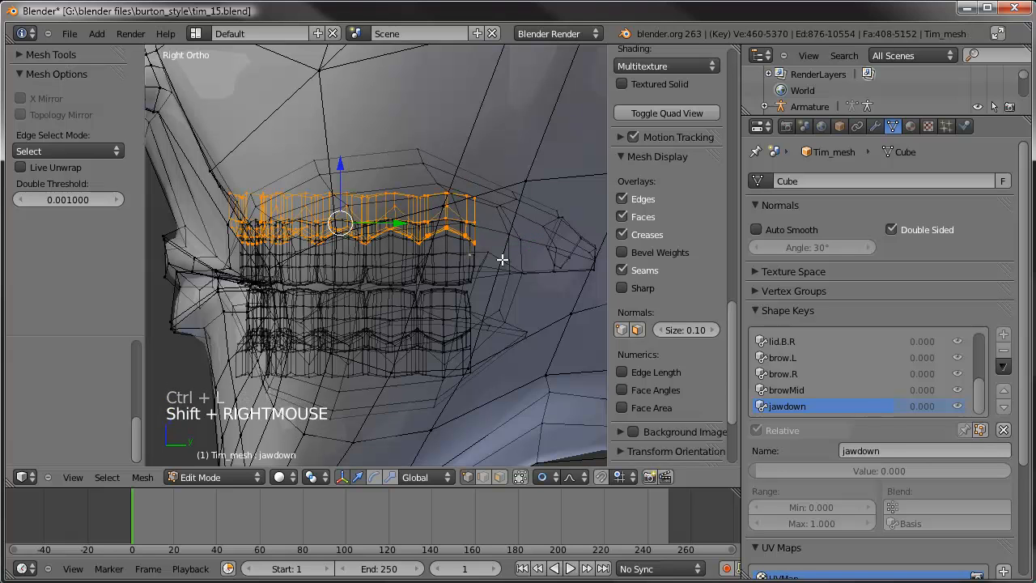
{"action": "key", "text": "ctrl+l"}
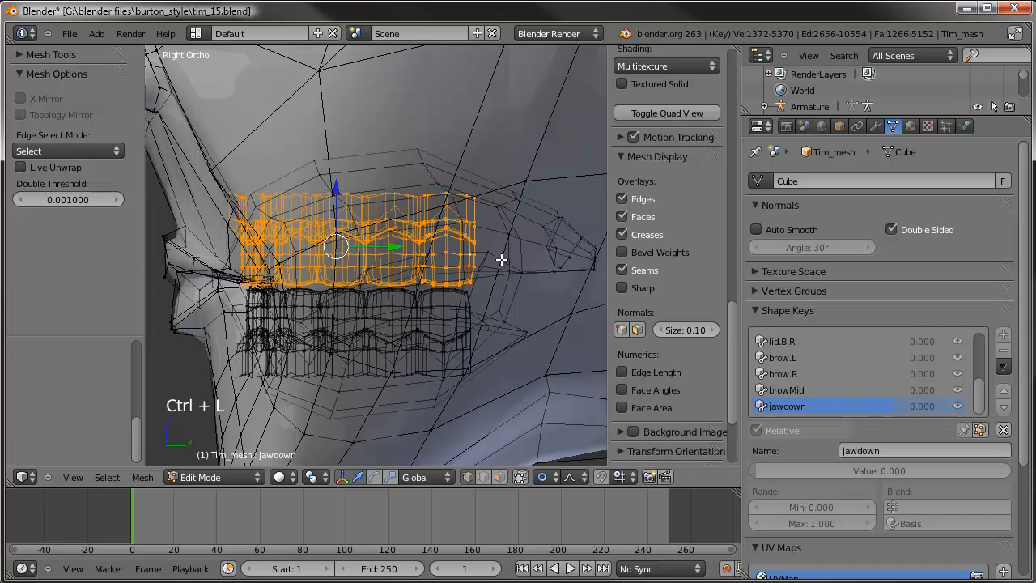
{"action": "key", "text": "h"}
Step: Select the linked lower teeth and gums, and add the chin vertices with circle select
{"action": "right_click", "coordinate": [443, 292]}
{"action": "right_click", "coordinate": [441, 366], "text": "shift"}
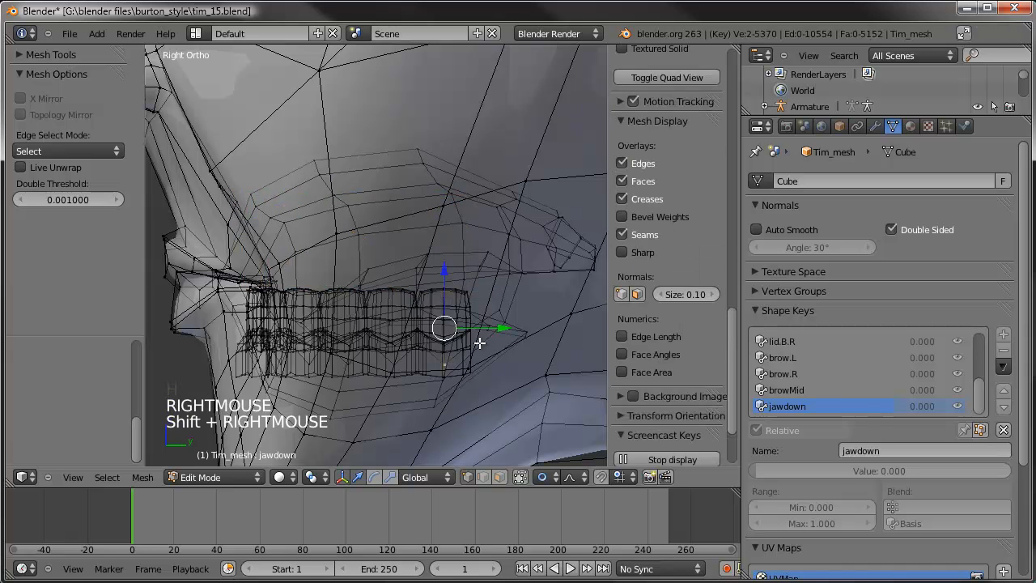
{"action": "key", "text": "ctrl+l"}
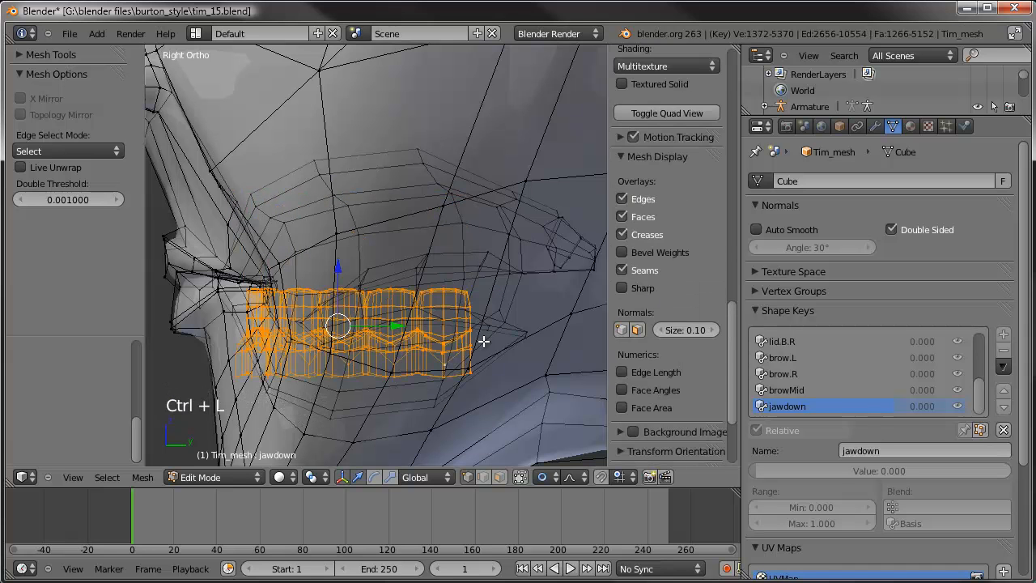
{"action": "scroll", "coordinate": [479, 336], "scroll_direction": "down", "scroll_amount": 2}
{"action": "middle_click_drag", "start_coordinate": [474, 331], "coordinate": [460, 261], "text": "shift"}
{"action": "scroll", "coordinate": [460, 261], "scroll_direction": "down", "scroll_amount": 3}
{"action": "key", "text": "c"}
{"action": "mouse_move", "coordinate": [327, 335]}
{"action": "left_mouse_down"}
{"action": "mouse_move", "coordinate": [327, 347]}
{"action": "mouse_move", "coordinate": [327, 323]}
{"action": "left_mouse_up"}
{"action": "right_click", "coordinate": [327, 332]}
Step: Set the pivot to the 3D cursor and try rotating the lower jaw with proportional size about 0.91
{"action": "key", "text": "period"}
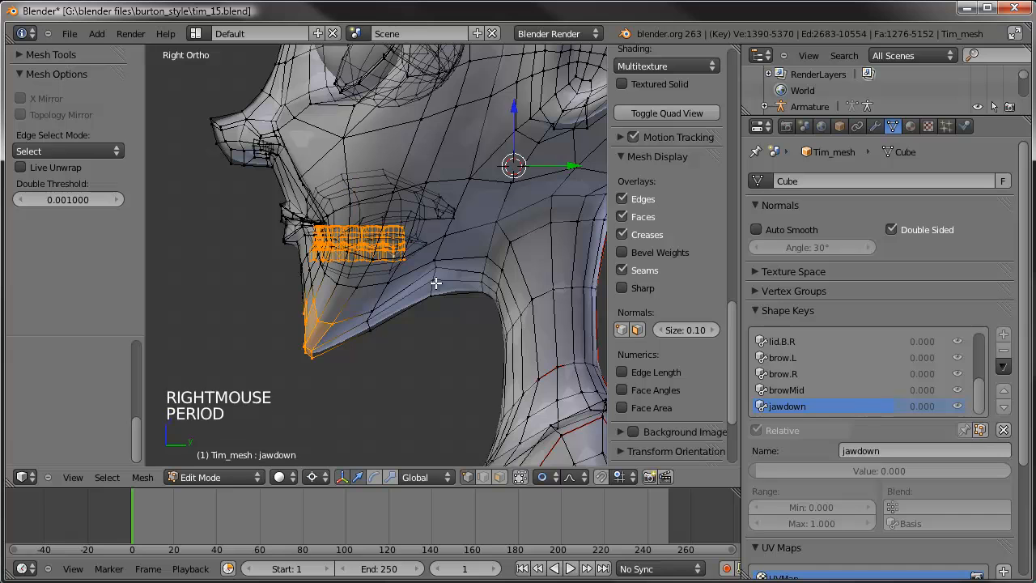
{"action": "key", "text": "r"}
{"action": "key", "text": "r"}
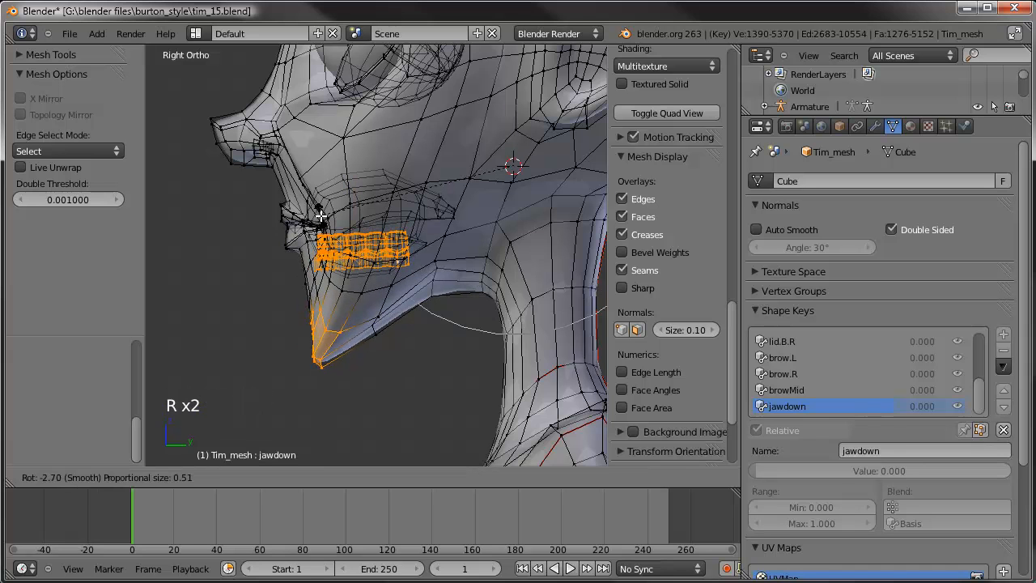
{"action": "scroll", "coordinate": [323, 220], "scroll_direction": "down", "scroll_amount": 2}
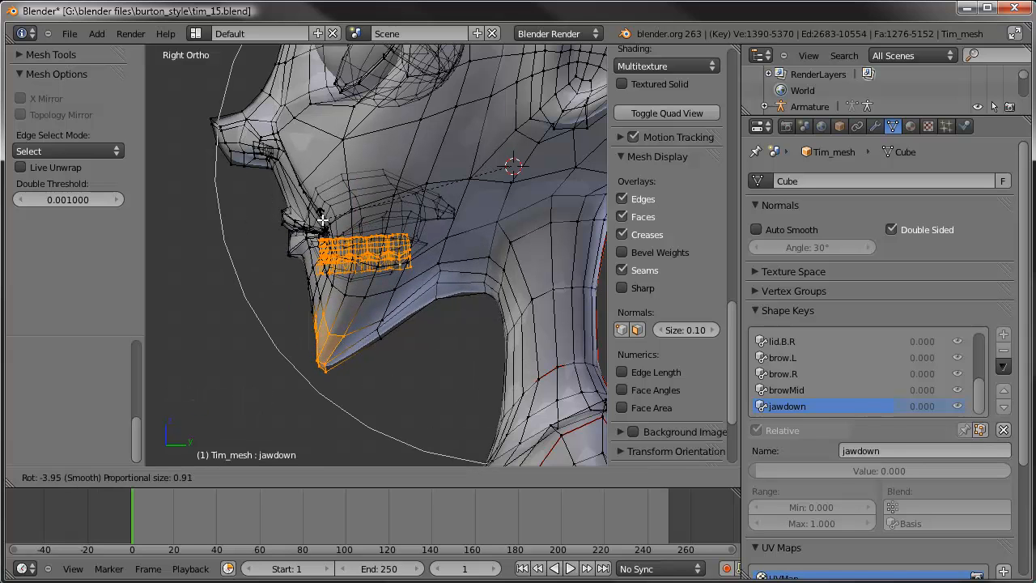
{"action": "scroll", "coordinate": [323, 221], "scroll_direction": "up", "scroll_amount": 1}
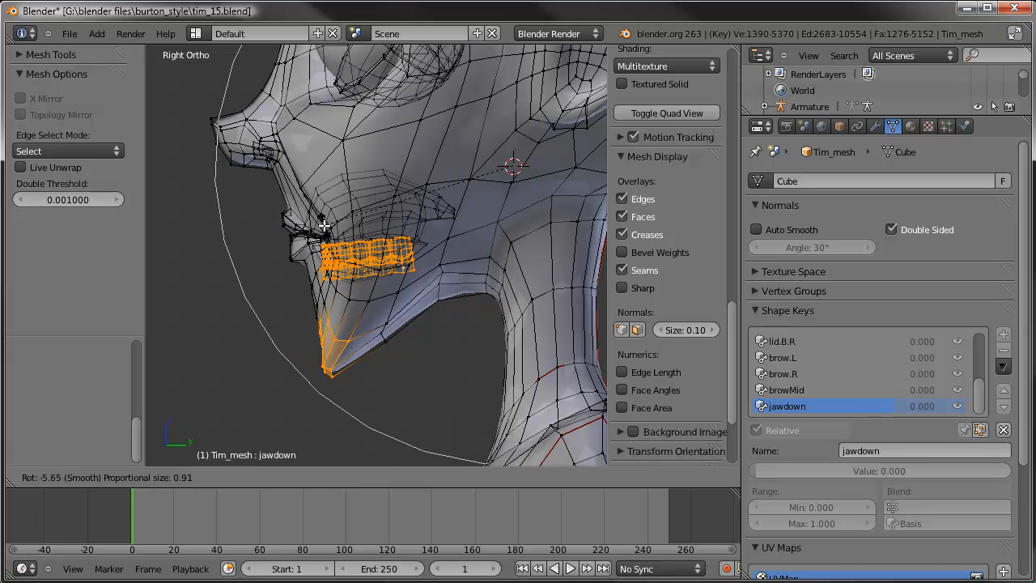
{"action": "right_click", "coordinate": [325, 254]}
Step: Add the missed vertex at the front of the chin, just above the selected faces, to the jaw selection
{"action": "right_click", "coordinate": [298, 267], "text": "shift"}
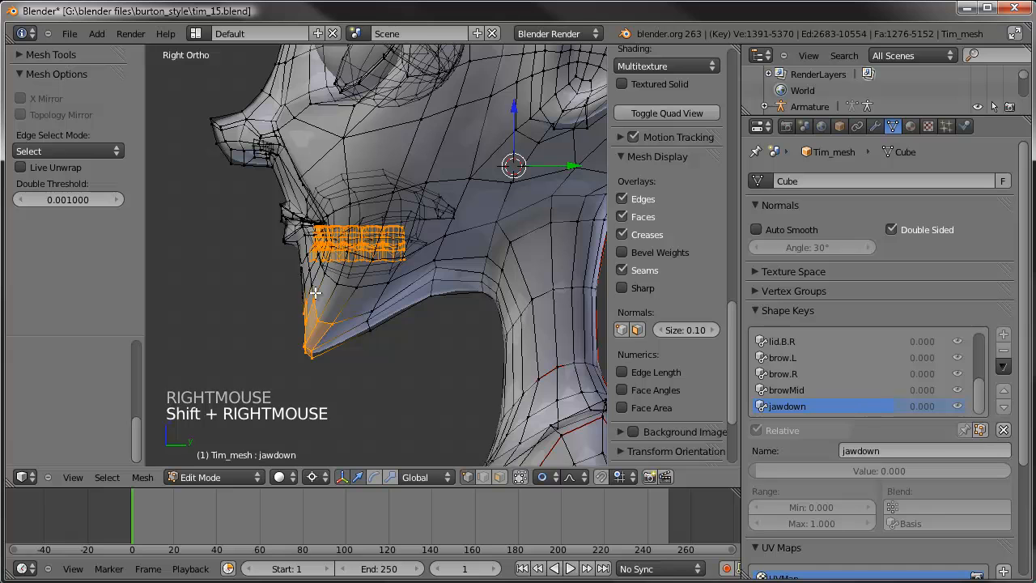
{"action": "key", "text": "ctrl+z"}
{"action": "scroll", "coordinate": [311, 279], "scroll_direction": "up", "scroll_amount": 3}
{"action": "middle_click_drag", "start_coordinate": [311, 279], "coordinate": [383, 271], "text": "shift"}
{"action": "scroll", "coordinate": [411, 274], "scroll_direction": "up", "scroll_amount": 4}
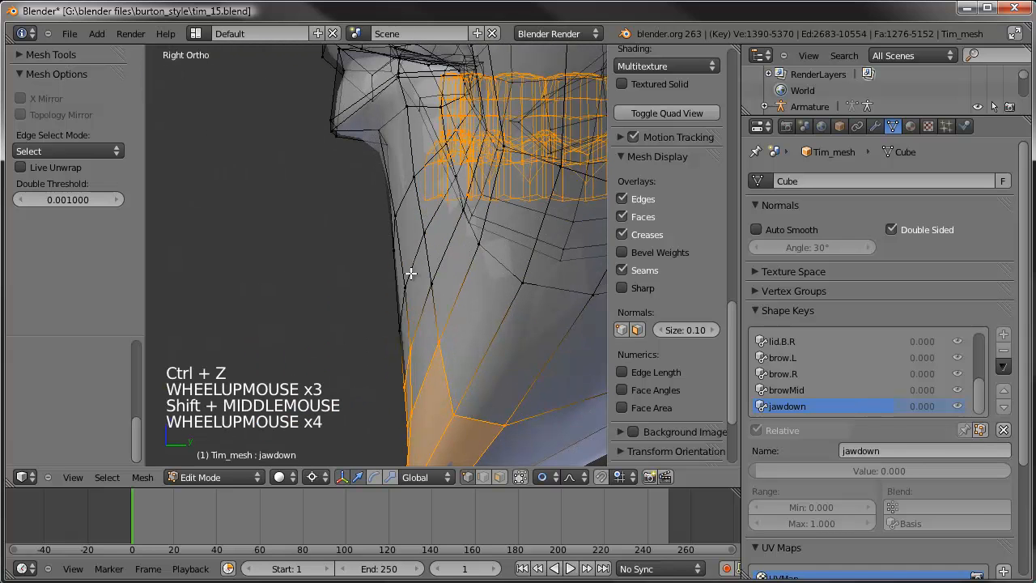
{"action": "right_click", "coordinate": [398, 327], "text": "shift"}
{"action": "scroll", "coordinate": [397, 264], "scroll_direction": "down", "scroll_amount": 4}
{"action": "middle_click_drag", "start_coordinate": [372, 233], "coordinate": [307, 233], "text": "shift"}
{"action": "scroll", "coordinate": [359, 209], "scroll_direction": "down", "scroll_amount": 3}
{"action": "scroll", "coordinate": [359, 210], "scroll_direction": "down", "scroll_amount": 2}
{"action": "key", "text": "r"}
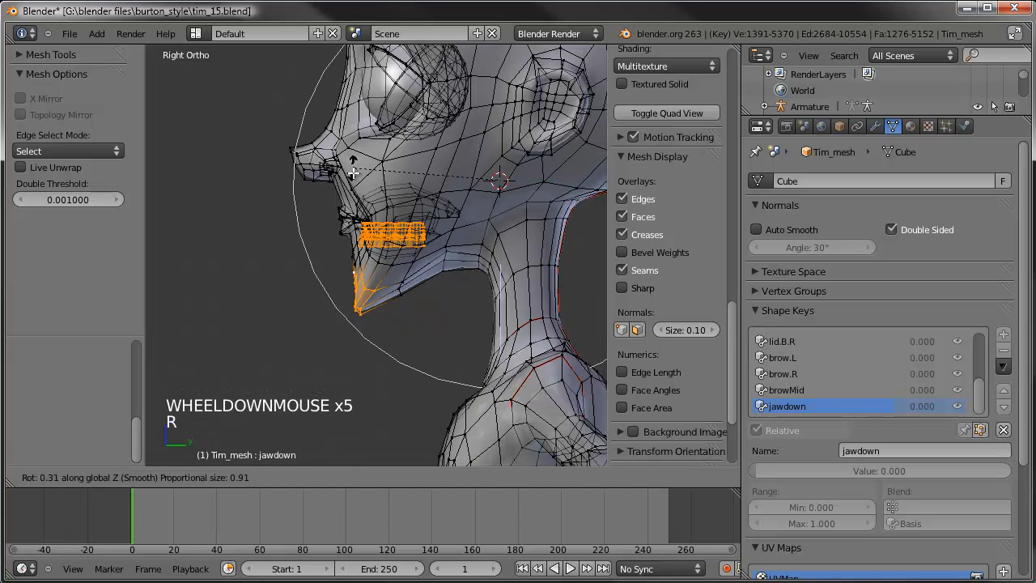
{"action": "right_click", "coordinate": [354, 177]}
{"action": "key", "text": "r"}
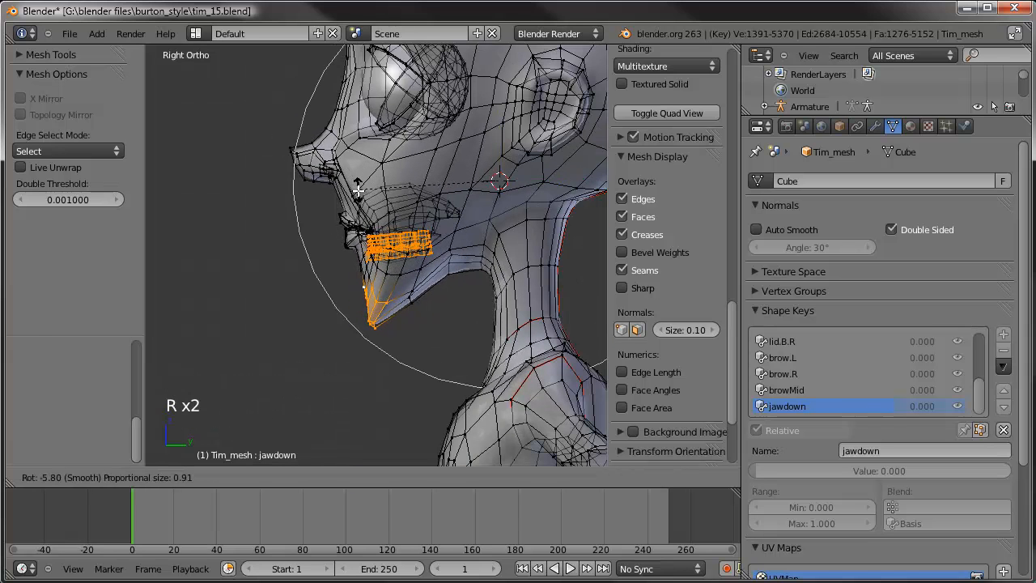
{"action": "scroll", "coordinate": [359, 189], "scroll_direction": "down", "scroll_amount": 3}
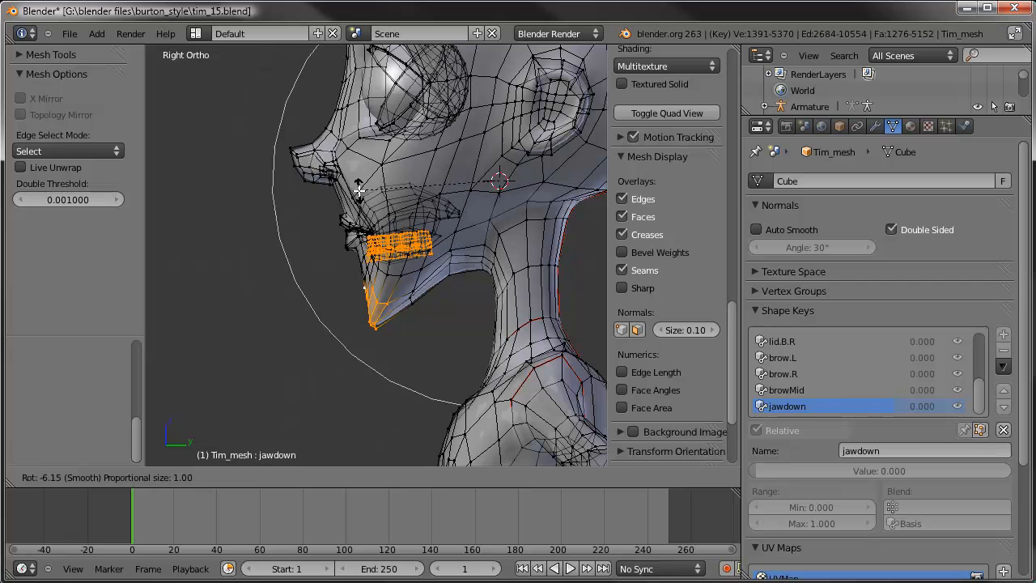
{"action": "right_click", "coordinate": [356, 191]}
Step: Add the lower lip vertices to the jaw and lower teeth selection with circle select
{"action": "scroll", "coordinate": [324, 243], "scroll_direction": "up", "scroll_amount": 4}
{"action": "key", "text": "c"}
{"action": "right_click", "coordinate": [307, 234]}
{"action": "scroll", "coordinate": [328, 191], "scroll_direction": "down", "scroll_amount": 3}
Step: Rotate the selected jaw, lower lip and teeth downward by about 6° around the 3D cursor with proportional size 1.00
{"action": "key", "text": "r"}
{"action": "scroll", "coordinate": [330, 182], "scroll_direction": "up", "scroll_amount": 2}
{"action": "scroll", "coordinate": [332, 187], "scroll_direction": "down", "scroll_amount": 1}
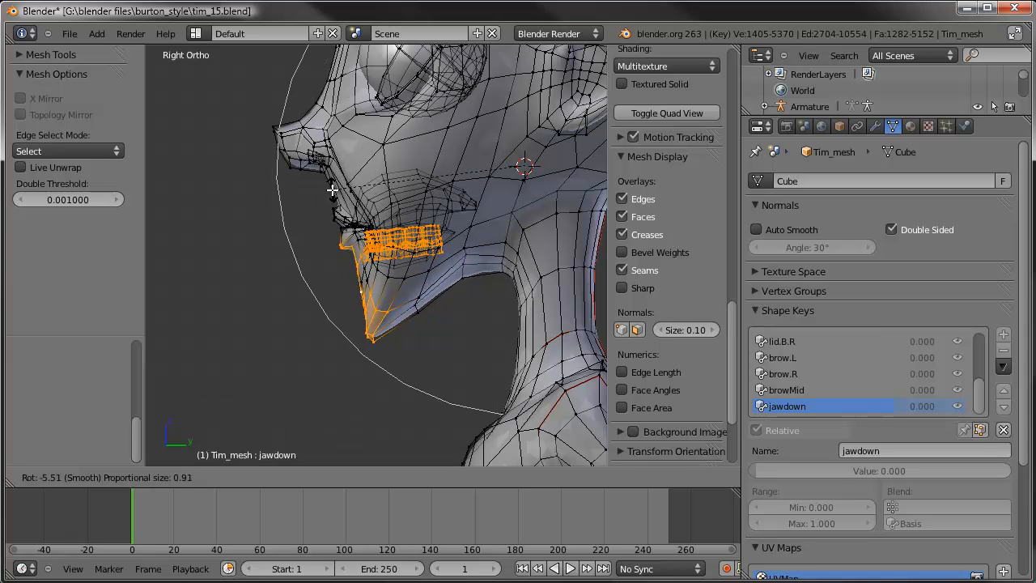
{"action": "scroll", "coordinate": [332, 192], "scroll_direction": "down", "scroll_amount": 1}
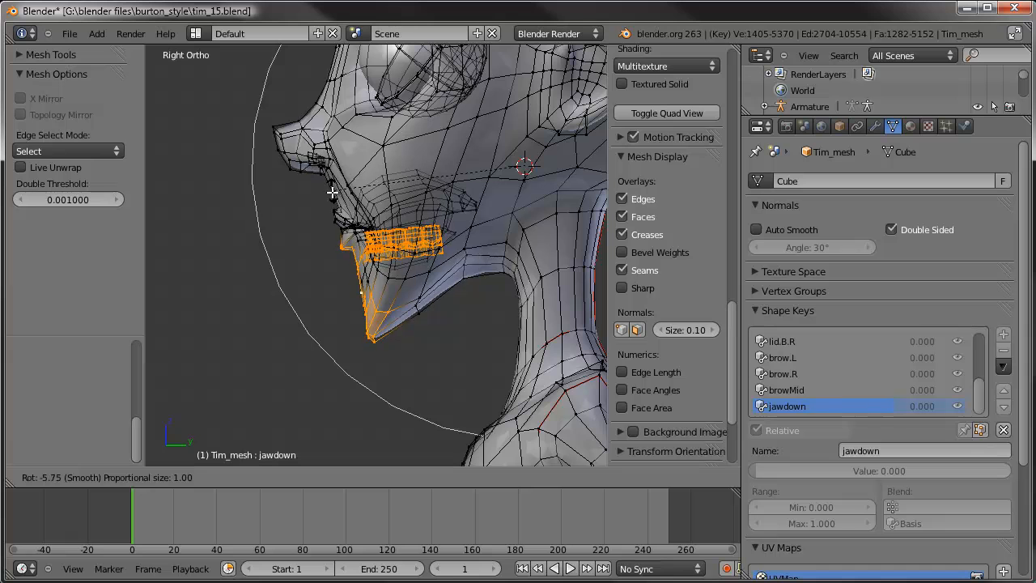
{"action": "left_click", "coordinate": [331, 196]}
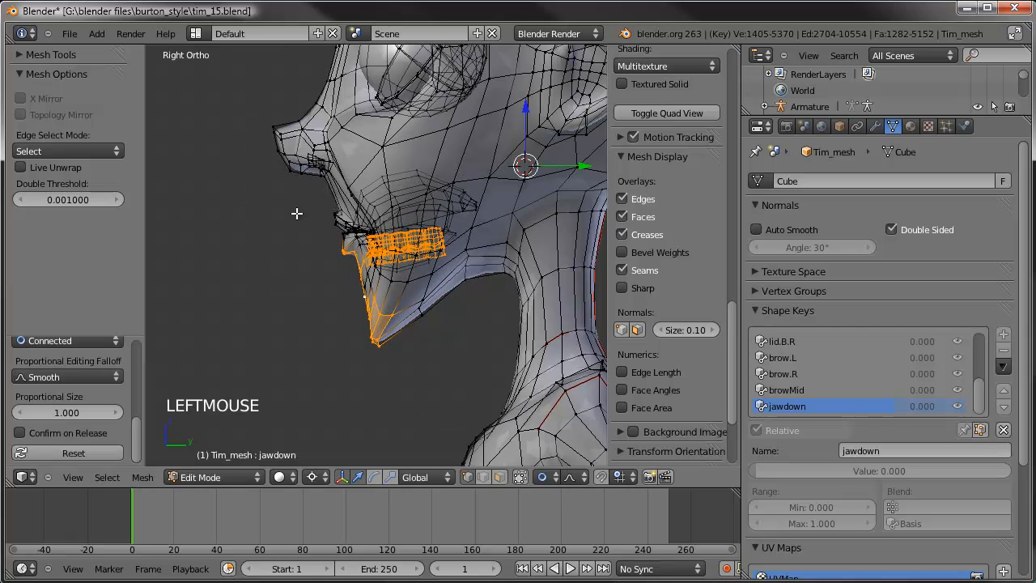
Step: Return to object mode, set the jawdown shape key's value to 1.000 and examine the mouth from the front
{"action": "key", "text": "KP_1"}
{"action": "scroll", "coordinate": [278, 240], "scroll_direction": "up", "scroll_amount": 3}
{"action": "key", "text": "Tab"}
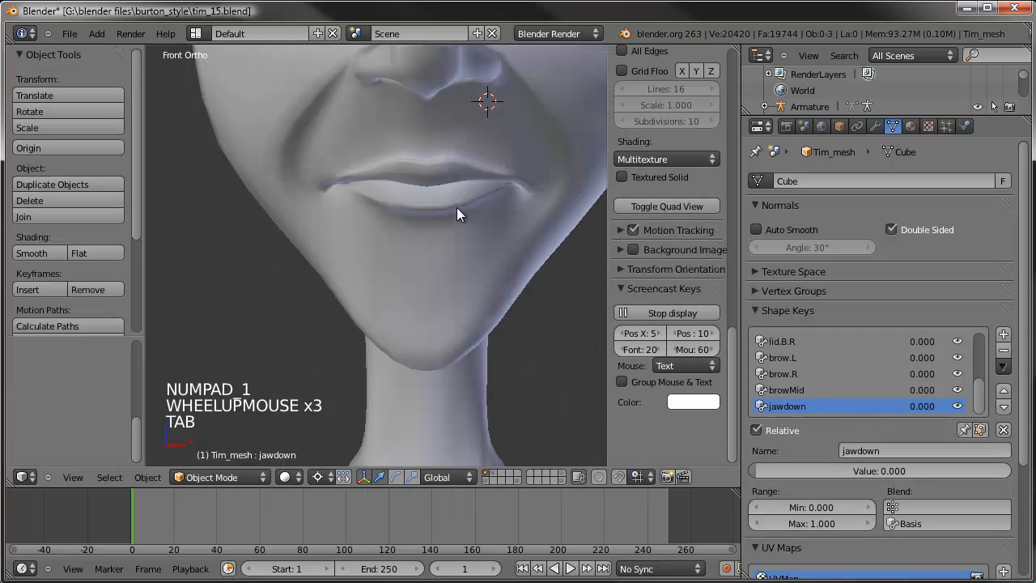
{"action": "middle_click_drag", "start_coordinate": [457, 207], "coordinate": [450, 240], "text": "shift"}
{"action": "left_click_drag", "start_coordinate": [863, 470], "coordinate": [1011, 470]}
{"action": "scroll", "coordinate": [619, 296], "scroll_direction": "up", "scroll_amount": 4}
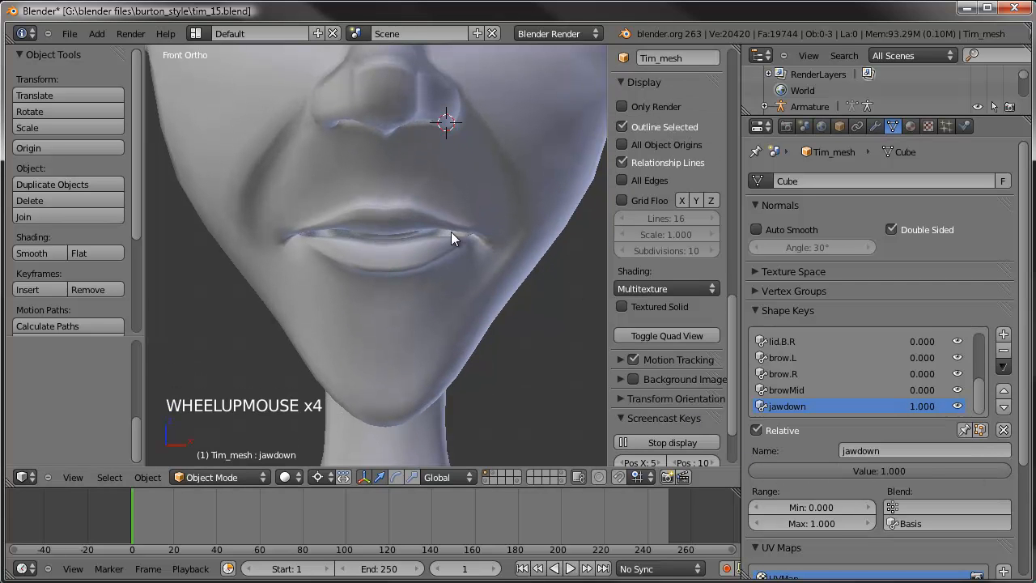
{"action": "scroll", "coordinate": [451, 232], "scroll_direction": "up", "scroll_amount": 3}
{"action": "middle_click_drag", "start_coordinate": [449, 215], "coordinate": [389, 240], "text": "shift"}
Step: Select the three centre vertices of the upper lip and lower them about 0.024 along Z with proportional size about 0.24
{"action": "key", "text": "Tab"}
{"action": "scroll", "coordinate": [388, 248], "scroll_direction": "up", "scroll_amount": 4}
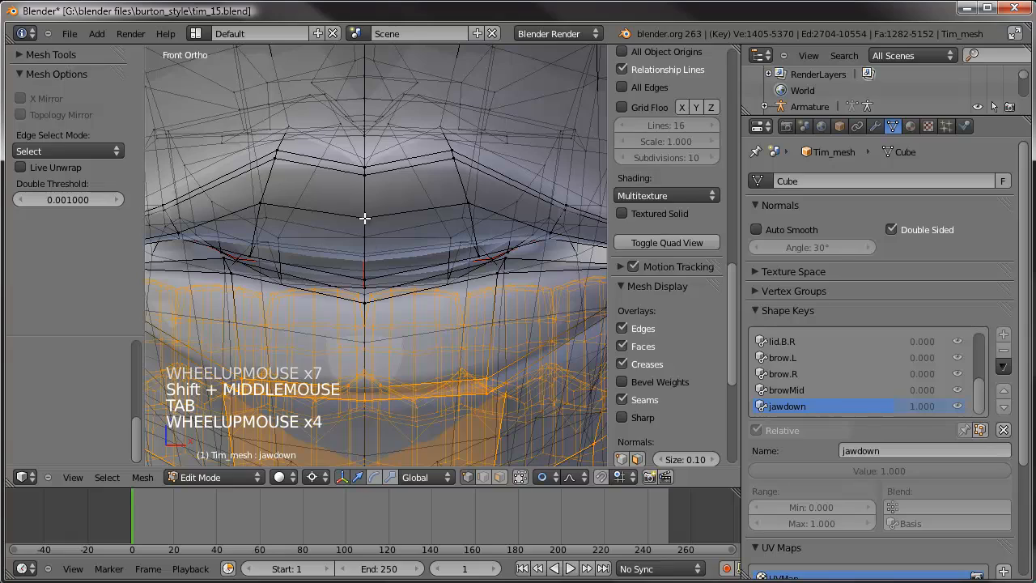
{"action": "right_click", "coordinate": [365, 218]}
{"action": "right_click", "coordinate": [366, 187], "text": "shift"}
{"action": "middle_click_drag", "start_coordinate": [377, 276], "coordinate": [390, 221]}
{"action": "right_click", "coordinate": [391, 221], "text": "shift"}
{"action": "key", "text": "g"}
{"action": "key", "text": "z"}
{"action": "scroll", "coordinate": [388, 210], "scroll_direction": "up", "scroll_amount": 8}
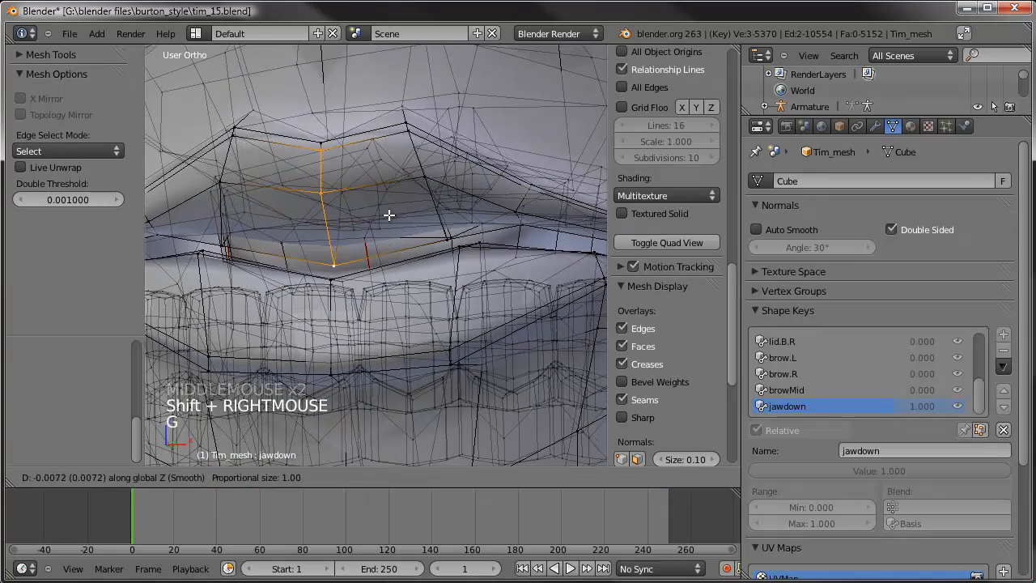
{"action": "scroll", "coordinate": [388, 222], "scroll_direction": "up", "scroll_amount": 7}
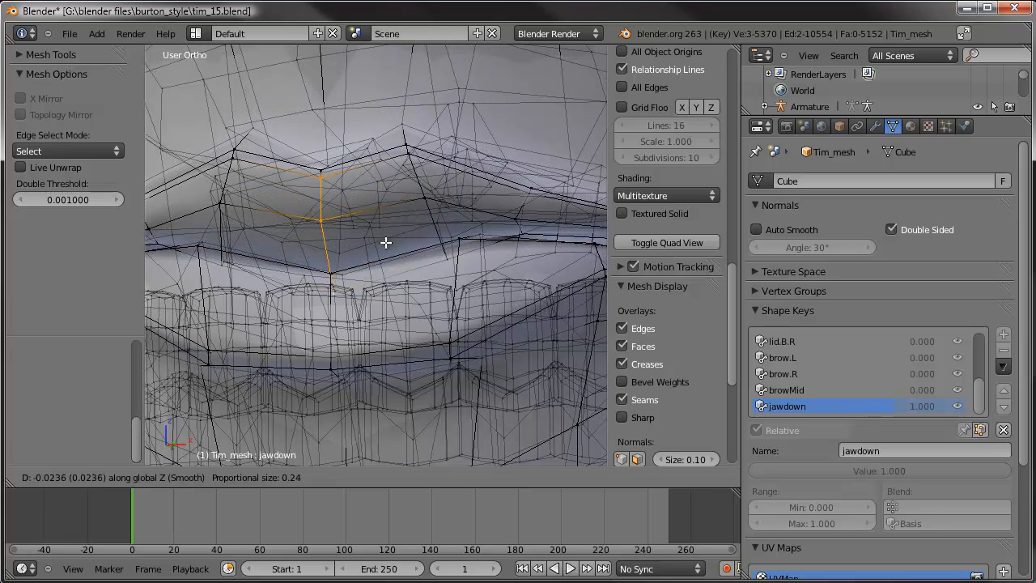
{"action": "left_click", "coordinate": [366, 241]}
Step: Select the upper lip's inner edge loop and scale it to about 0.92 along X around the median point with proportional size about 0.32
{"action": "scroll", "coordinate": [374, 215], "scroll_direction": "down", "scroll_amount": 4}
{"action": "middle_click_drag", "start_coordinate": [372, 210], "coordinate": [399, 206]}
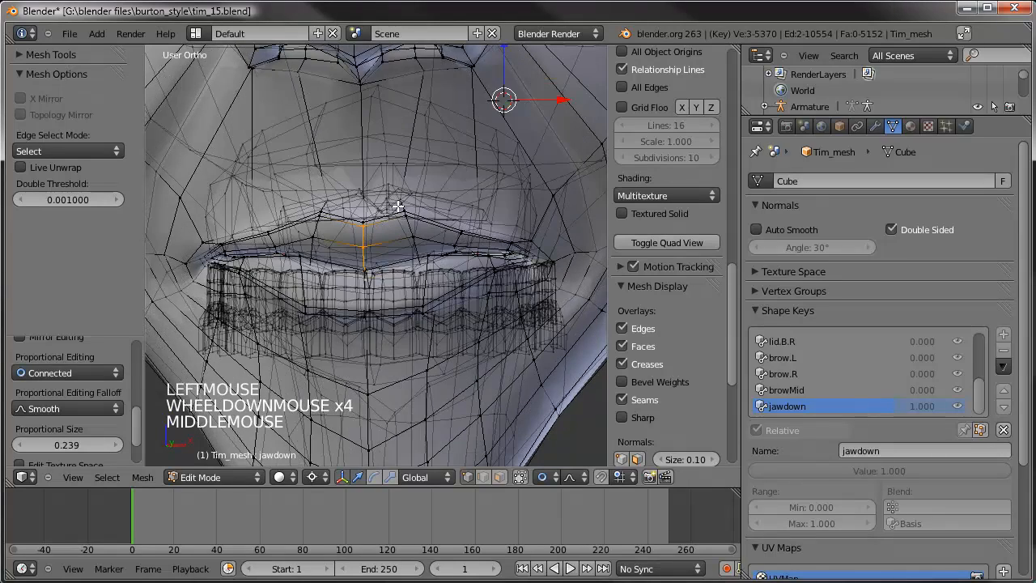
{"action": "key", "text": "KP_1"}
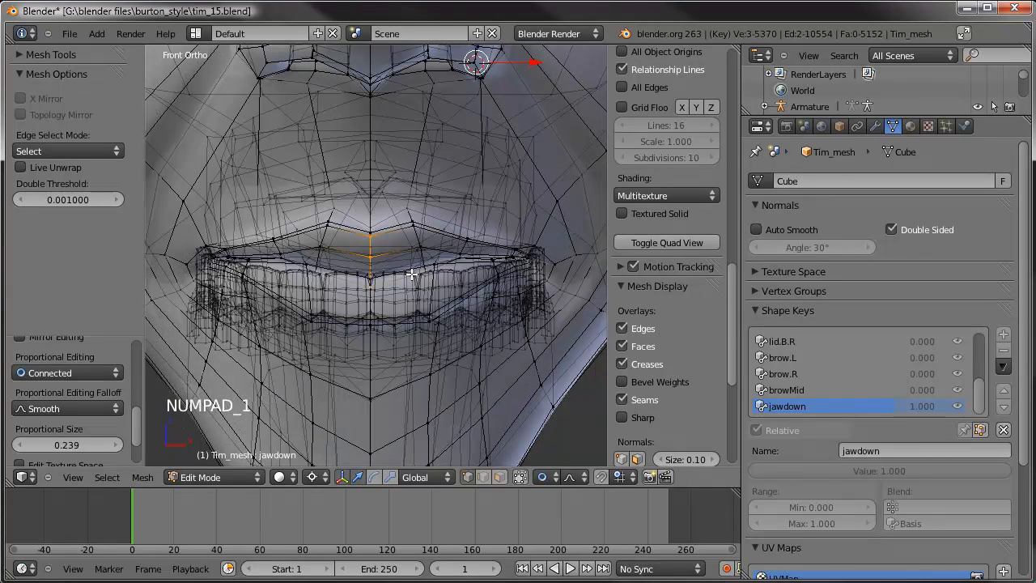
{"action": "right_click", "coordinate": [446, 253], "text": "alt"}
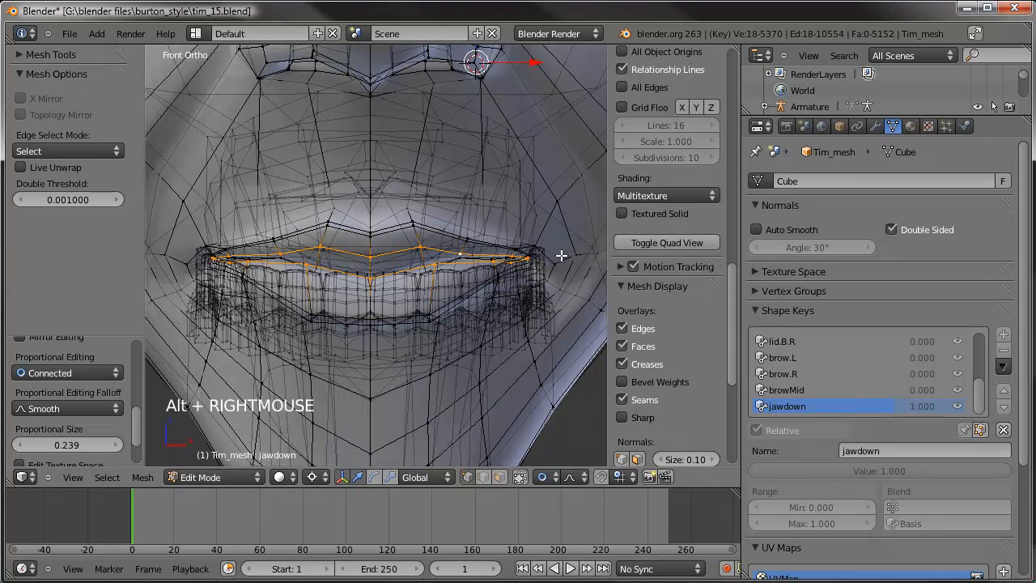
{"action": "key", "text": "s"}
{"action": "key", "text": "x"}
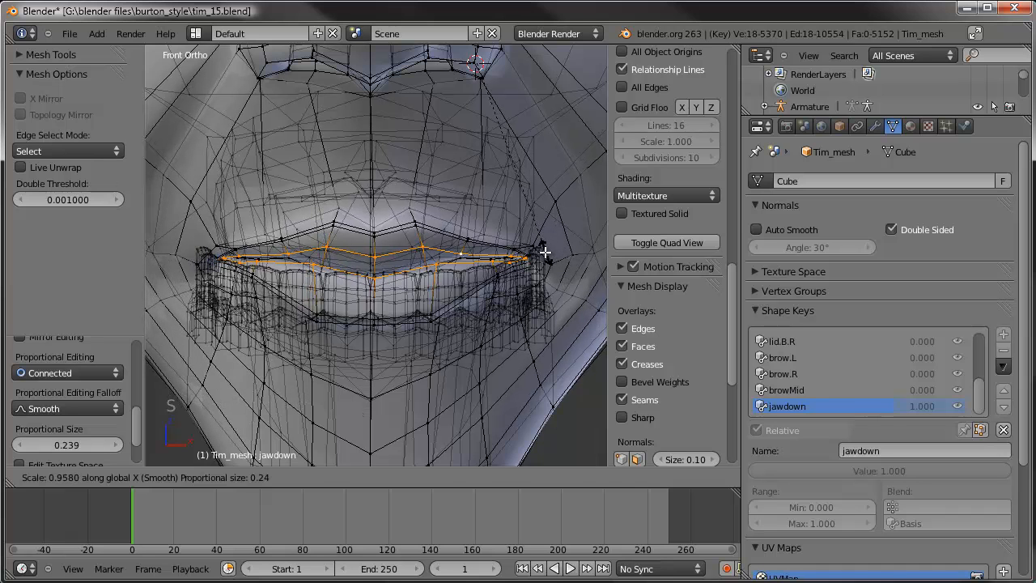
{"action": "right_click", "coordinate": [544, 253]}
{"action": "key", "text": "ctrl+comma"}
{"action": "key", "text": "s"}
{"action": "key", "text": "x"}
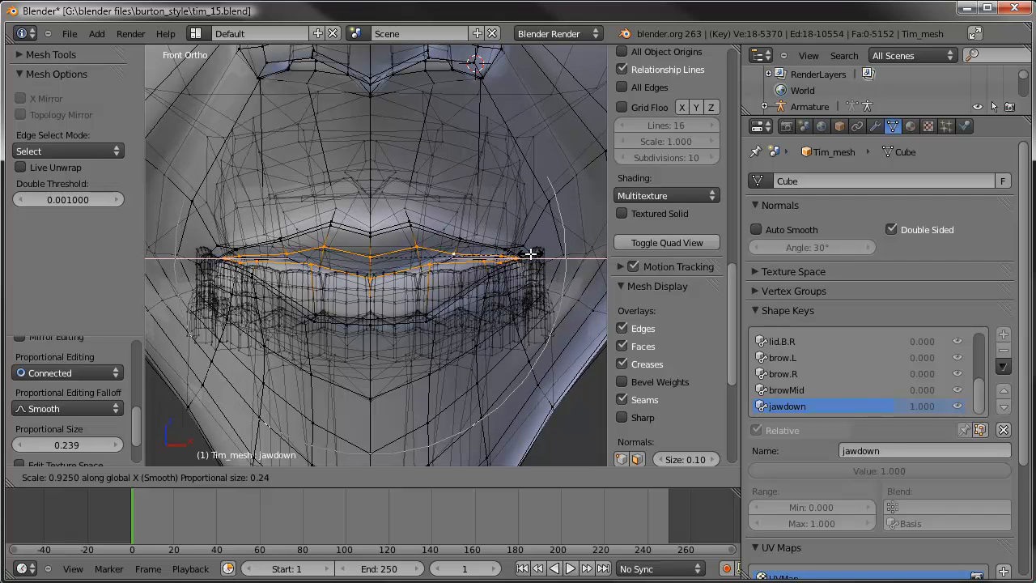
{"action": "left_click", "coordinate": [531, 252]}
{"action": "scroll", "coordinate": [471, 251], "scroll_direction": "down", "scroll_amount": 3}
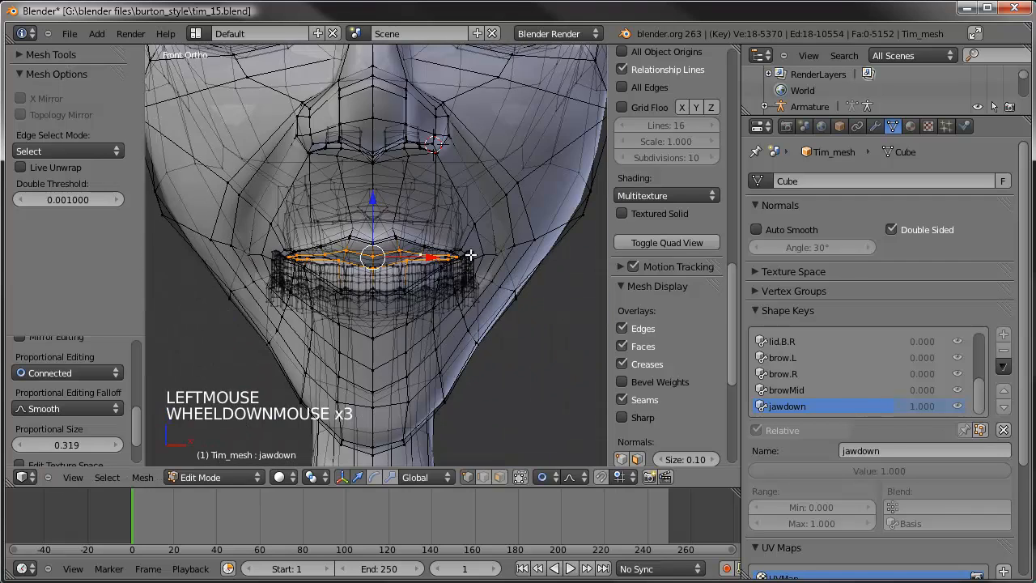
Step: Examine the lips in object mode while scrubbing the jawdown value, leaving it at 1.000
{"action": "key", "text": "Tab"}
{"action": "left_click_drag", "start_coordinate": [862, 472], "coordinate": [1012, 450]}
{"action": "scroll", "coordinate": [410, 271], "scroll_direction": "up", "scroll_amount": 5}
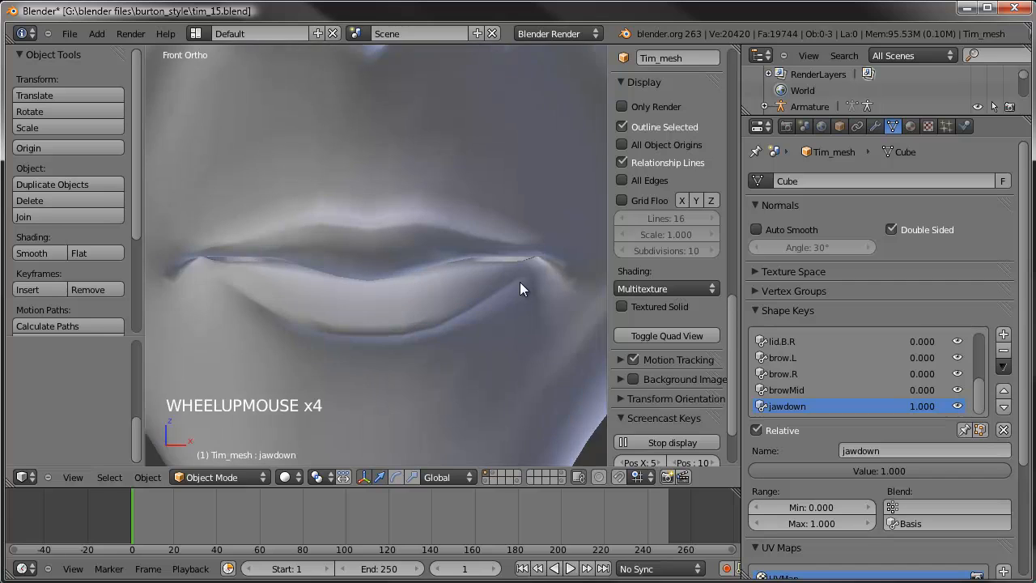
{"action": "middle_click_drag", "start_coordinate": [520, 281], "coordinate": [502, 272], "text": "shift"}
{"action": "key", "text": "q"}
Step: Select the matching inner lip vertices near both mouth corners and raise them slightly along Z with proportional size about 0.16
{"action": "key", "text": "Tab"}
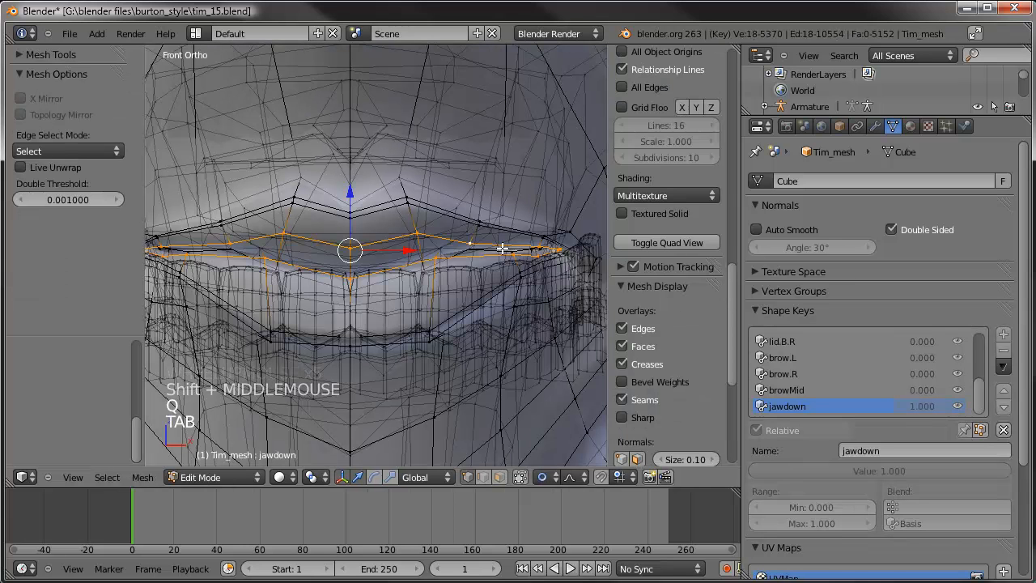
{"action": "right_click", "coordinate": [513, 255]}
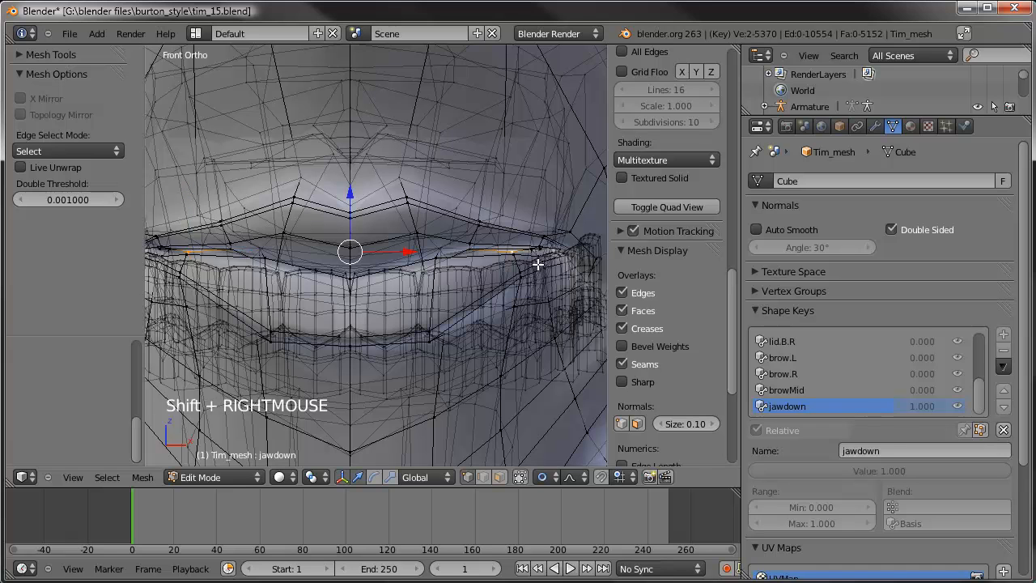
{"action": "key", "text": "z"}
{"action": "scroll", "coordinate": [522, 255], "scroll_direction": "up", "scroll_amount": 4}
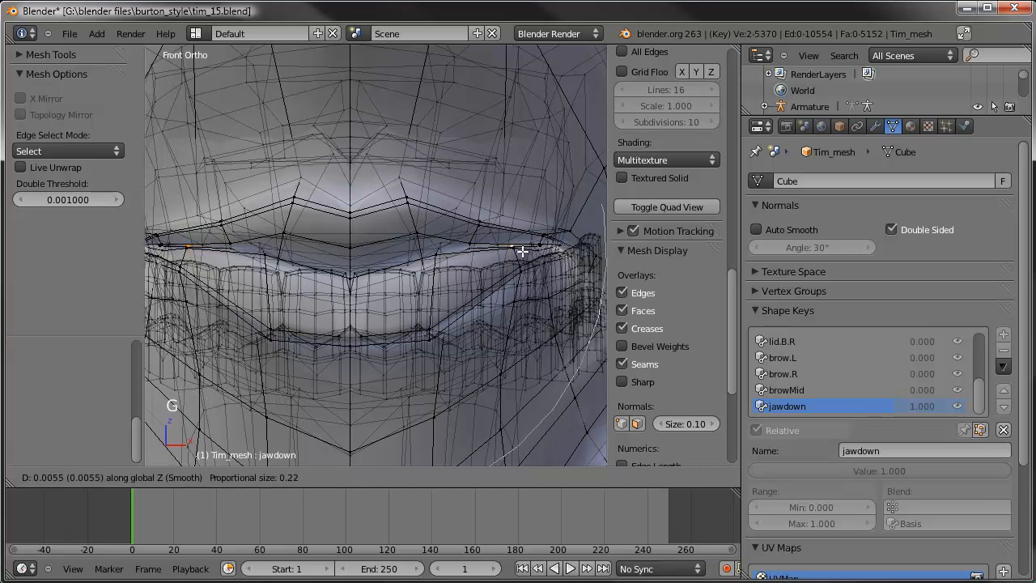
{"action": "left_click", "coordinate": [519, 250]}
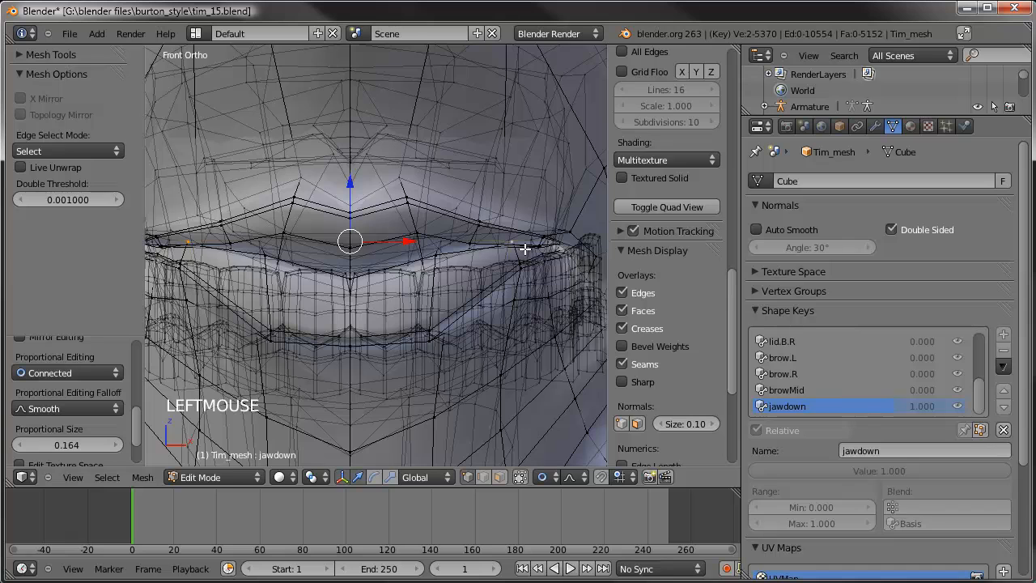
Step: From below the mouth, select one lip vertex inside each corner and move the pair about 0.017 down and back with proportional size 0.10
{"action": "key", "text": "Tab"}
{"action": "scroll", "coordinate": [437, 262], "scroll_direction": "down", "scroll_amount": 3}
{"action": "middle_click_drag", "start_coordinate": [431, 262], "coordinate": [426, 216]}
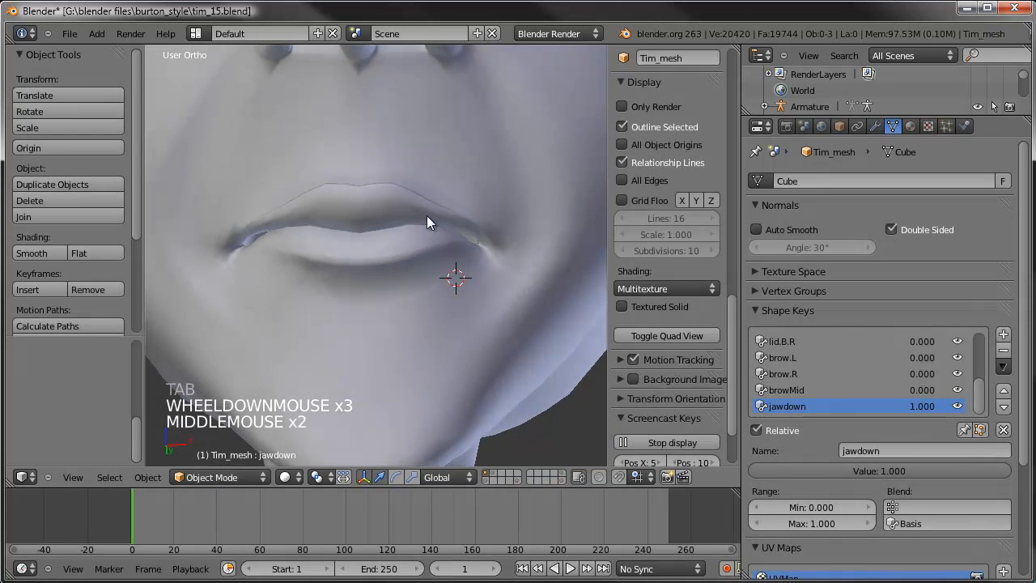
{"action": "scroll", "coordinate": [427, 215], "scroll_direction": "up", "scroll_amount": 2}
{"action": "key", "text": "Tab"}
{"action": "right_click", "coordinate": [509, 252]}
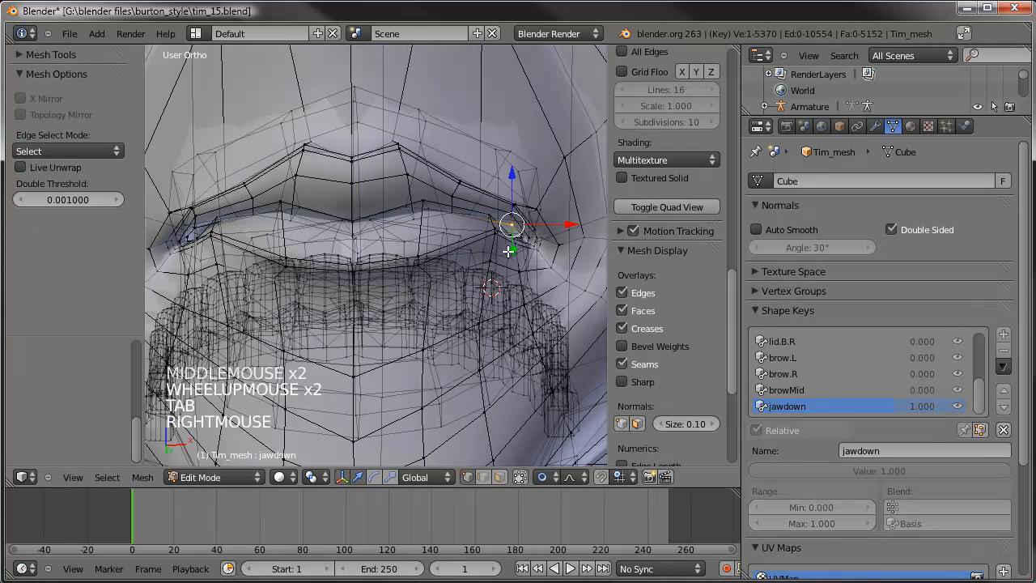
{"action": "right_click", "coordinate": [208, 224], "text": "shift"}
{"action": "key", "text": "g"}
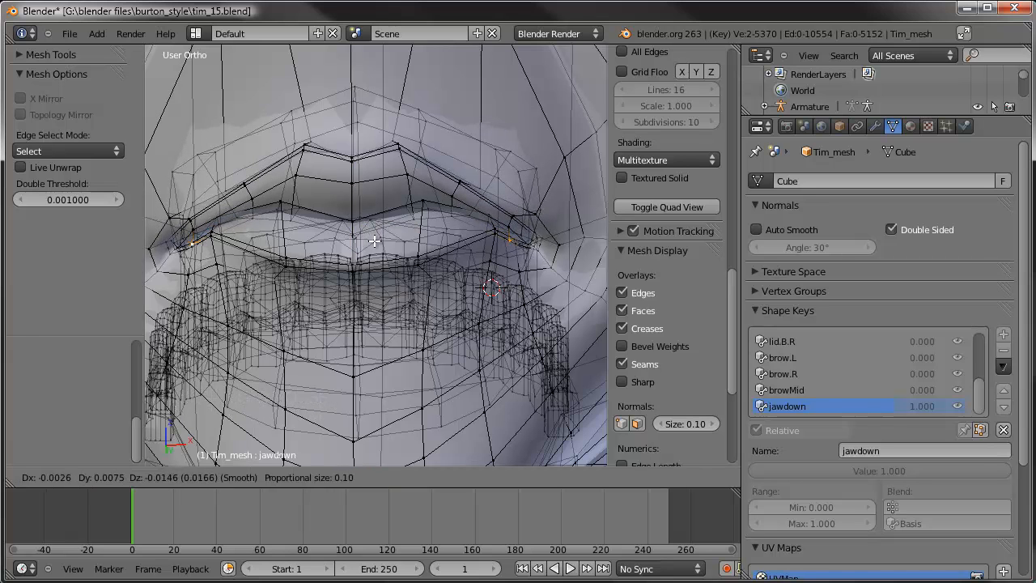
{"action": "left_click", "coordinate": [375, 241]}
Step: Test the jawdown shape key in object mode by scrubbing its value from several angles, and reset it to 0.000
{"action": "scroll", "coordinate": [375, 242], "scroll_direction": "down", "scroll_amount": 3}
{"action": "key", "text": "Tab"}
{"action": "middle_click_drag", "start_coordinate": [356, 251], "coordinate": [331, 252]}
{"action": "left_click_drag", "start_coordinate": [874, 472], "coordinate": [753, 472]}
{"action": "scroll", "coordinate": [358, 363], "scroll_direction": "down", "scroll_amount": 3}
{"action": "middle_click_drag", "start_coordinate": [437, 361], "coordinate": [457, 379]}
{"action": "left_click_drag", "start_coordinate": [782, 474], "coordinate": [566, 404]}
{"action": "scroll", "coordinate": [446, 273], "scroll_direction": "down", "scroll_amount": 2}
{"action": "middle_click_drag", "start_coordinate": [446, 273], "coordinate": [452, 328], "text": "shift"}
{"action": "middle_click_drag", "start_coordinate": [451, 329], "coordinate": [412, 271]}
{"action": "left_click_drag", "start_coordinate": [778, 473], "coordinate": [985, 379]}
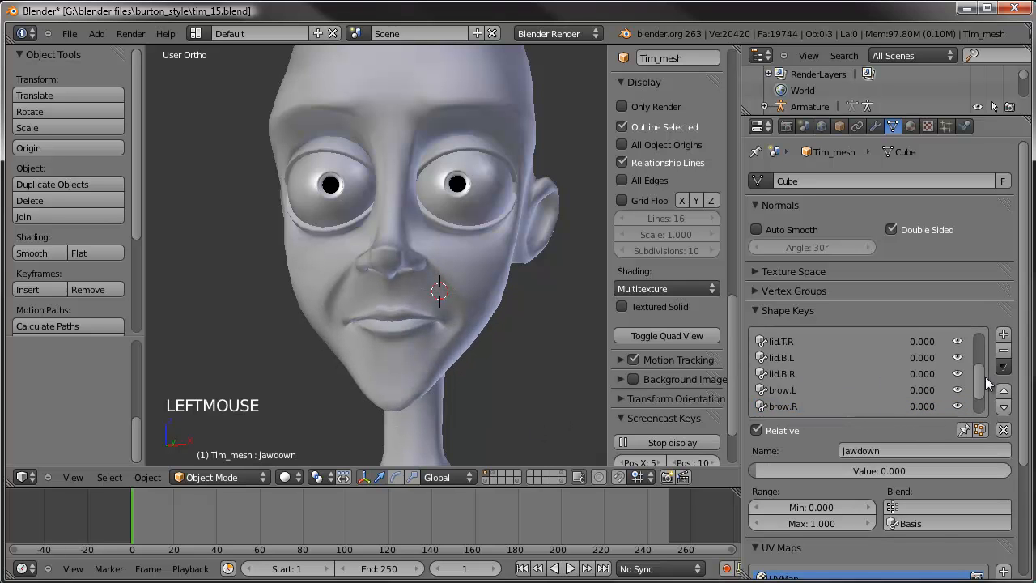
Step: Make Basis the active shape key and circle-select the nose vertices from the side view in edit mode
{"action": "left_click", "coordinate": [777, 341]}
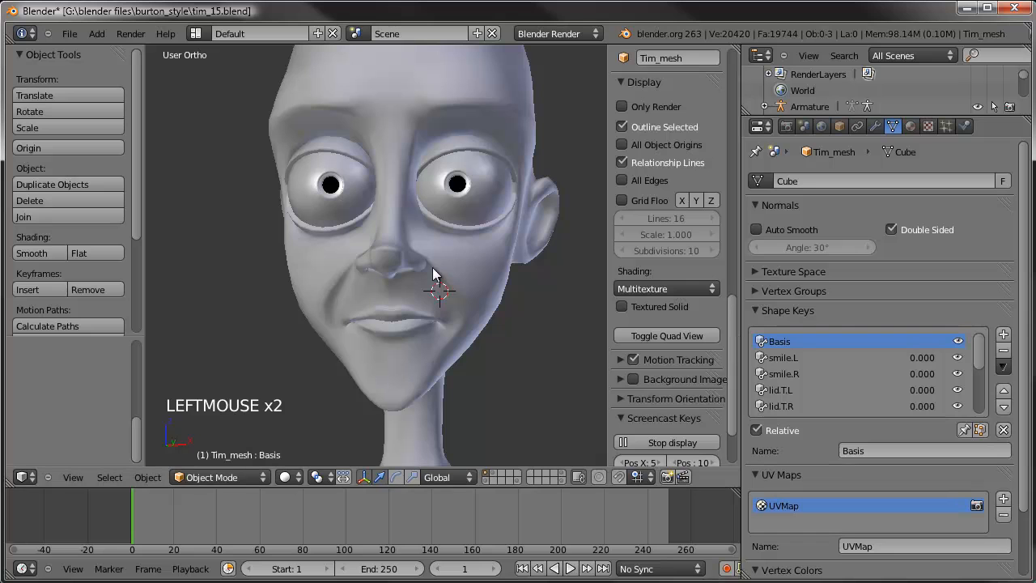
{"action": "key", "text": "KP_3"}
{"action": "key", "text": "Tab"}
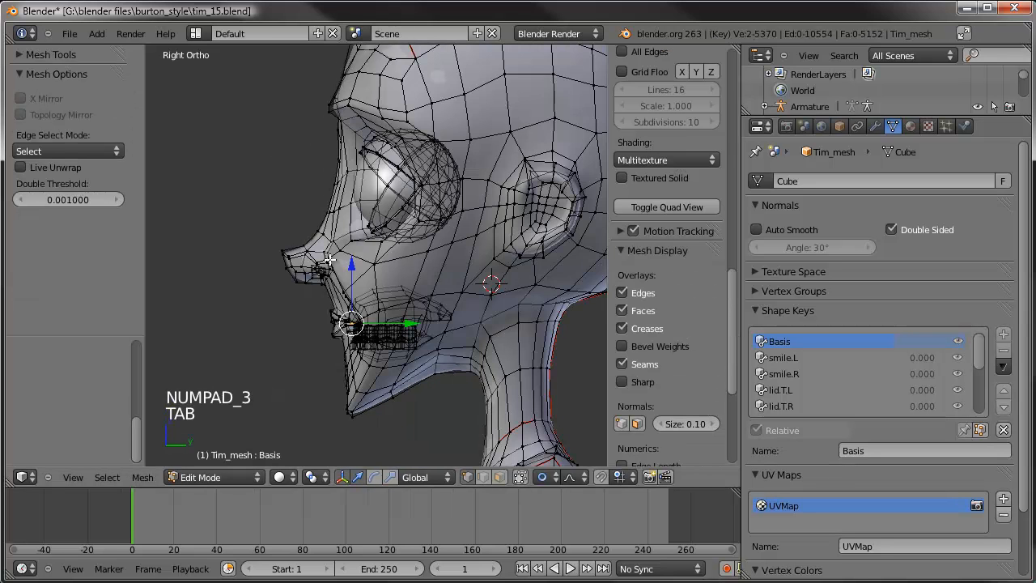
{"action": "middle_click_drag", "start_coordinate": [301, 276], "coordinate": [356, 258], "text": "shift"}
{"action": "scroll", "coordinate": [356, 257], "scroll_direction": "up", "scroll_amount": 3}
{"action": "key", "text": "a"}
{"action": "key", "text": "c"}
{"action": "scroll", "coordinate": [354, 246], "scroll_direction": "down", "scroll_amount": 6}
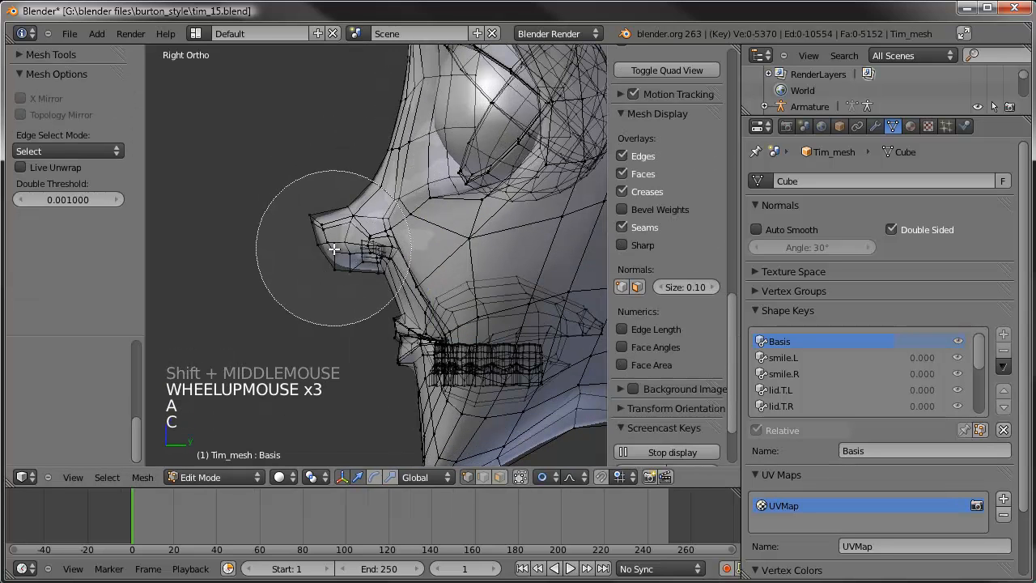
{"action": "left_click", "coordinate": [333, 250]}
{"action": "right_click", "coordinate": [307, 271]}
{"action": "middle_click_drag", "start_coordinate": [306, 273], "coordinate": [348, 294]}
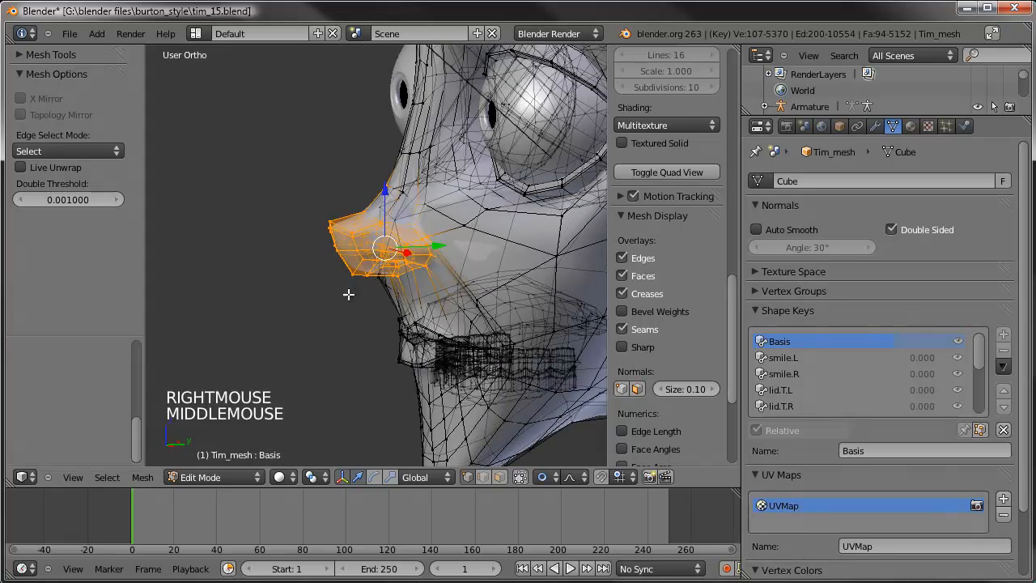
Step: Add the missed nose vertices to the selection with circle select and check the selected area from the front
{"action": "key", "text": "KP_3"}
{"action": "key", "text": "c"}
{"action": "left_click", "coordinate": [314, 232]}
{"action": "right_click", "coordinate": [314, 233]}
{"action": "scroll", "coordinate": [314, 232], "scroll_direction": "down", "scroll_amount": 1}
{"action": "middle_click_drag", "start_coordinate": [314, 232], "coordinate": [507, 274]}
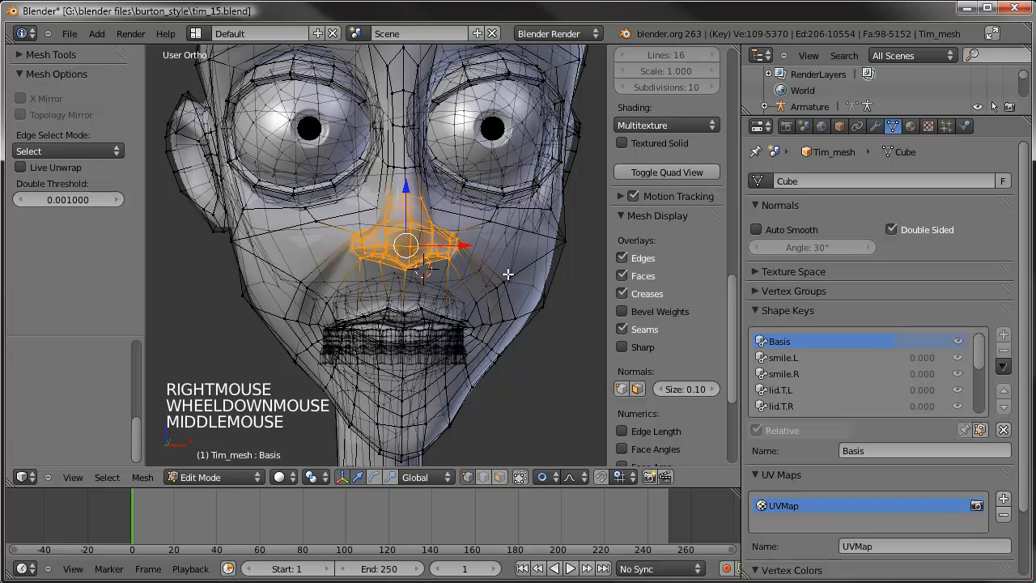
Step: Run Shape Propagate on the selected nose vertices of the Basis shape
{"action": "scroll", "coordinate": [507, 275], "scroll_direction": "down", "scroll_amount": 2}
{"action": "middle_click_drag", "start_coordinate": [486, 275], "coordinate": [409, 251]}
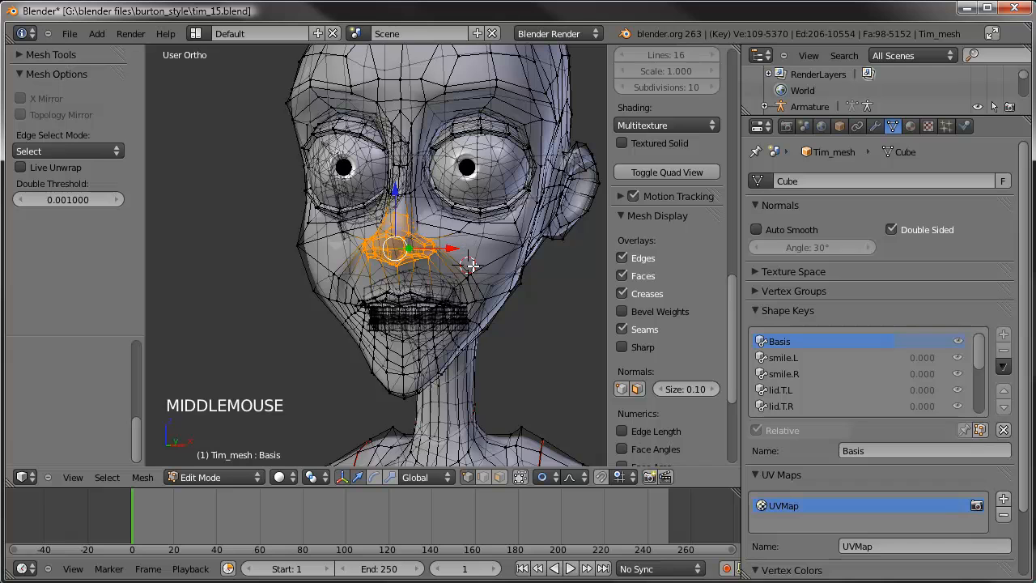
{"action": "middle_click_drag", "start_coordinate": [469, 264], "coordinate": [449, 273]}
{"action": "key", "text": "space"}
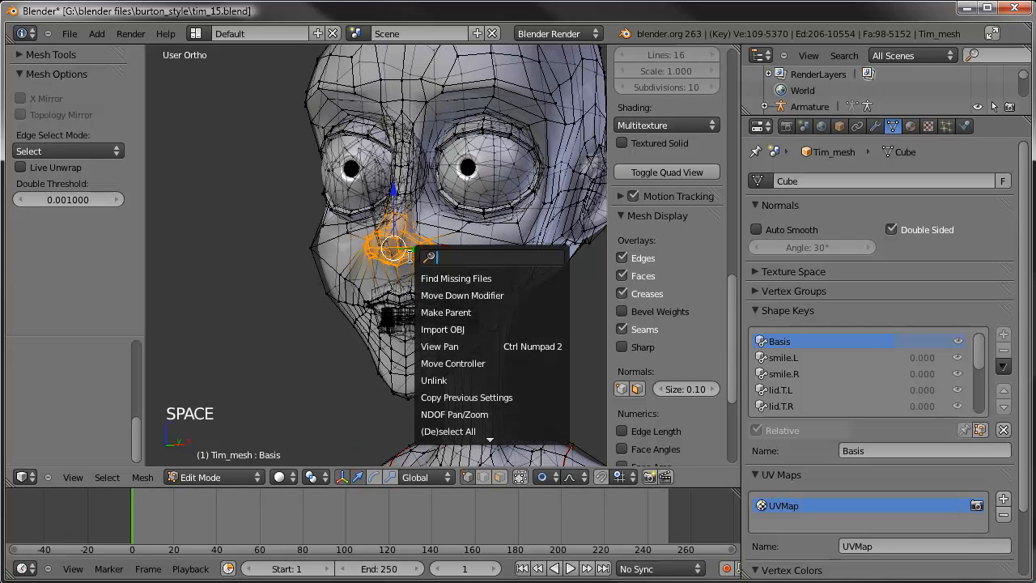
{"action": "type", "text": "shape propa"}
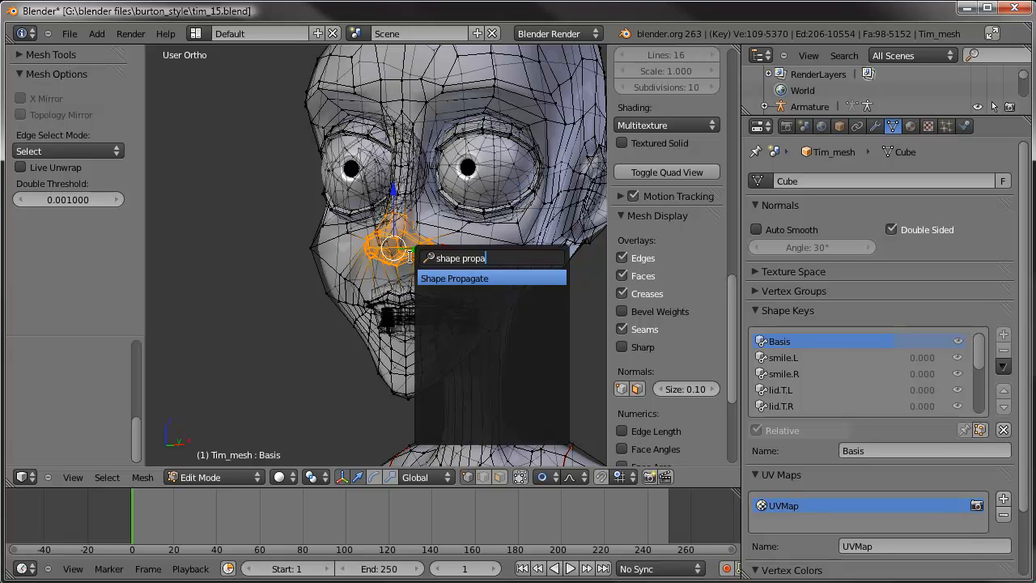
{"action": "left_click", "coordinate": [437, 278]}
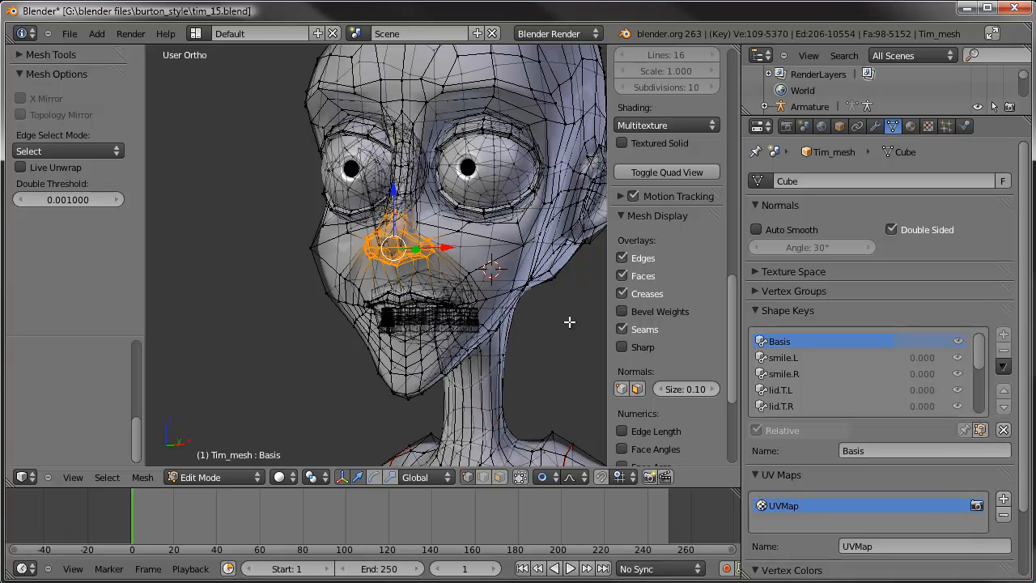
Step: Make jawdown the active shape key, set its value to 1.000 and enter edit mode on it
{"action": "key", "text": "Tab"}
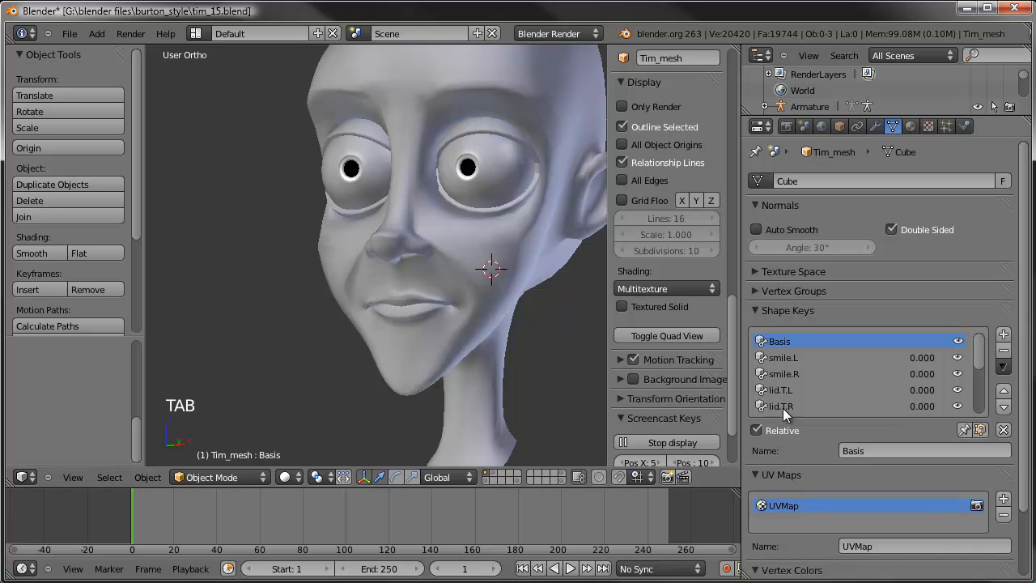
{"action": "scroll", "coordinate": [801, 397], "scroll_direction": "down", "scroll_amount": 12}
{"action": "left_click", "coordinate": [817, 405]}
{"action": "left_click_drag", "start_coordinate": [764, 470], "coordinate": [1009, 465]}
{"action": "scroll", "coordinate": [405, 274], "scroll_direction": "up", "scroll_amount": 3}
{"action": "key", "text": "Tab"}
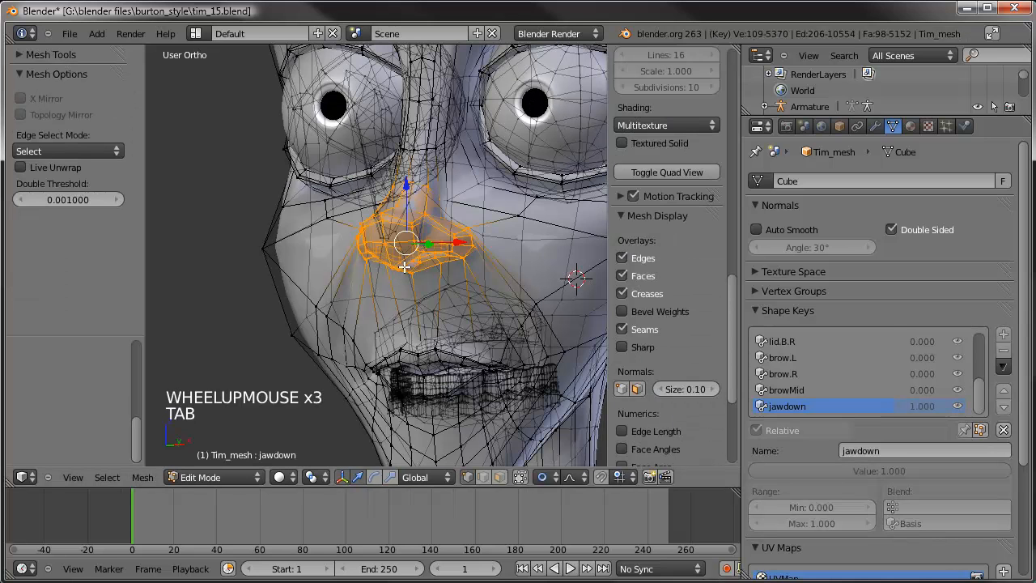
Step: Select the three vertices along the underside of the nose, one in the middle and one beneath each nostril
{"action": "key", "text": "KP_3"}
{"action": "scroll", "coordinate": [409, 261], "scroll_direction": "up", "scroll_amount": 4}
{"action": "middle_click_drag", "start_coordinate": [411, 259], "coordinate": [379, 275], "text": "shift"}
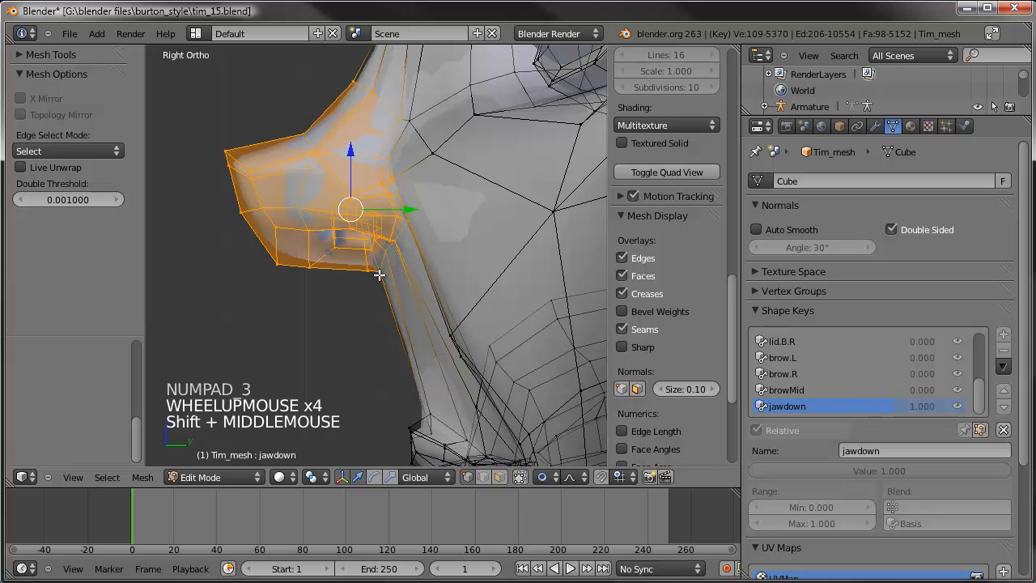
{"action": "right_click", "coordinate": [379, 273]}
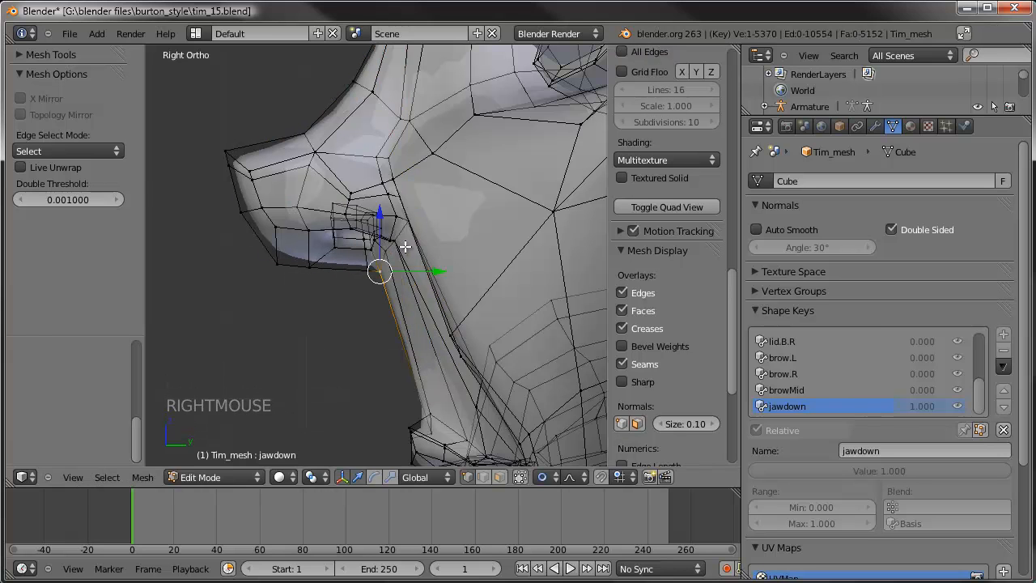
{"action": "scroll", "coordinate": [404, 246], "scroll_direction": "up", "scroll_amount": 3}
{"action": "middle_click_drag", "start_coordinate": [380, 301], "coordinate": [414, 253]}
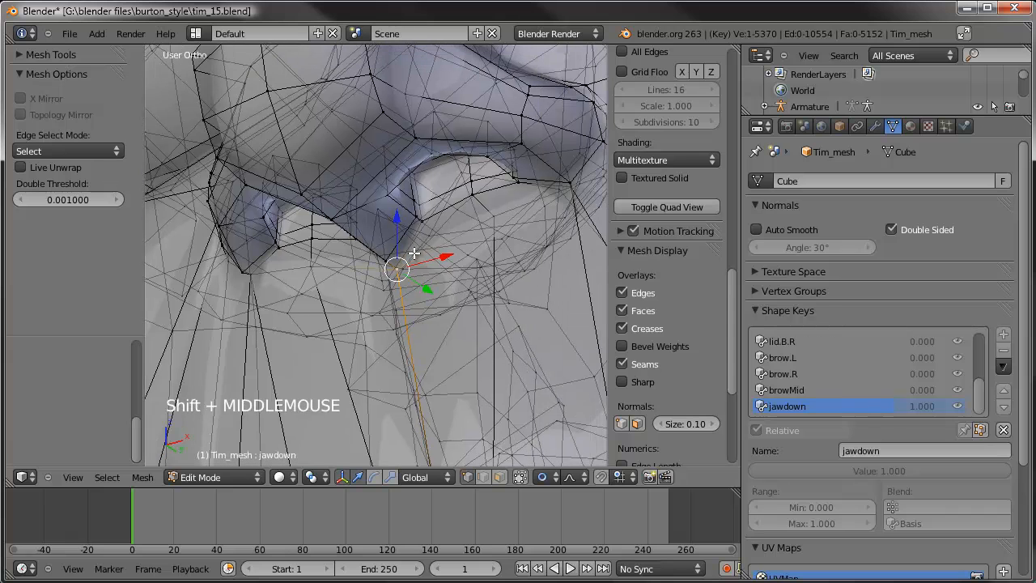
{"action": "right_click", "coordinate": [570, 189], "text": "shift"}
{"action": "right_click", "coordinate": [258, 277], "text": "shift"}
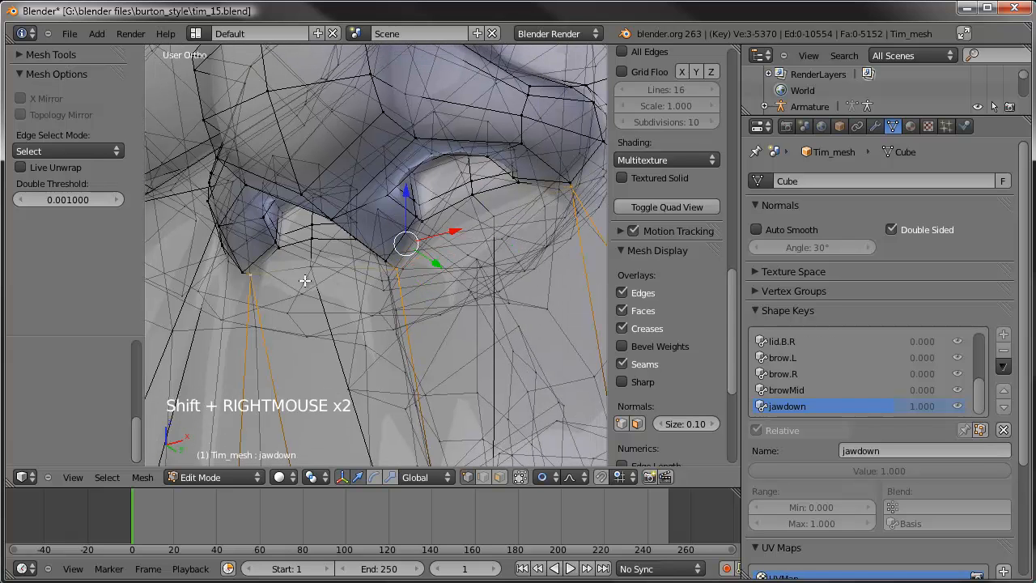
Step: Move the under-nose vertices down about 0.026 from the side view with a proportional size of about 0.10
{"action": "key", "text": "KP_3"}
{"action": "scroll", "coordinate": [430, 336], "scroll_direction": "down", "scroll_amount": 2}
{"action": "middle_click_drag", "start_coordinate": [430, 337], "coordinate": [427, 304], "text": "shift"}
{"action": "key", "text": "g"}
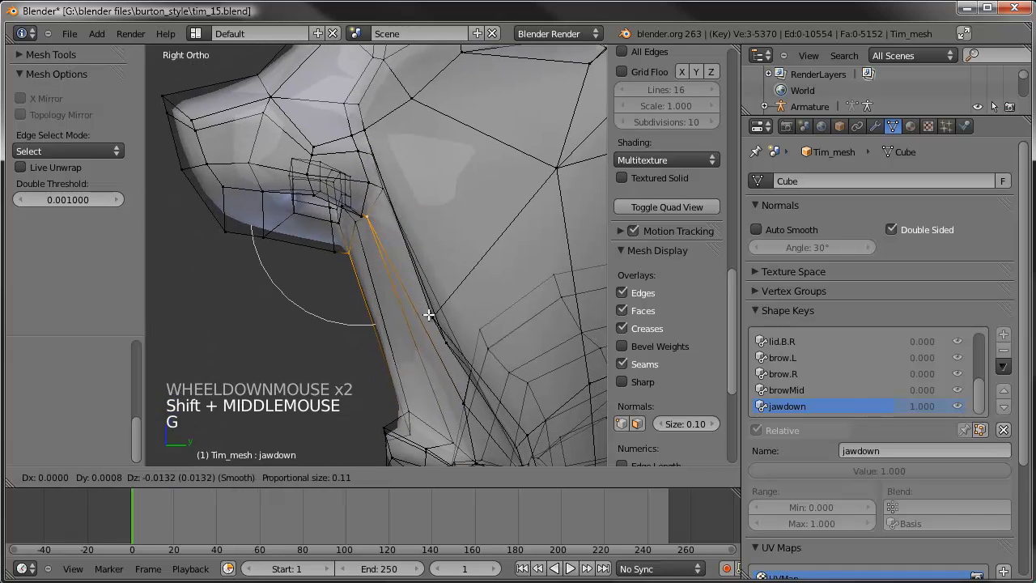
{"action": "scroll", "coordinate": [429, 317], "scroll_direction": "up", "scroll_amount": 2}
{"action": "scroll", "coordinate": [429, 318], "scroll_direction": "down", "scroll_amount": 1}
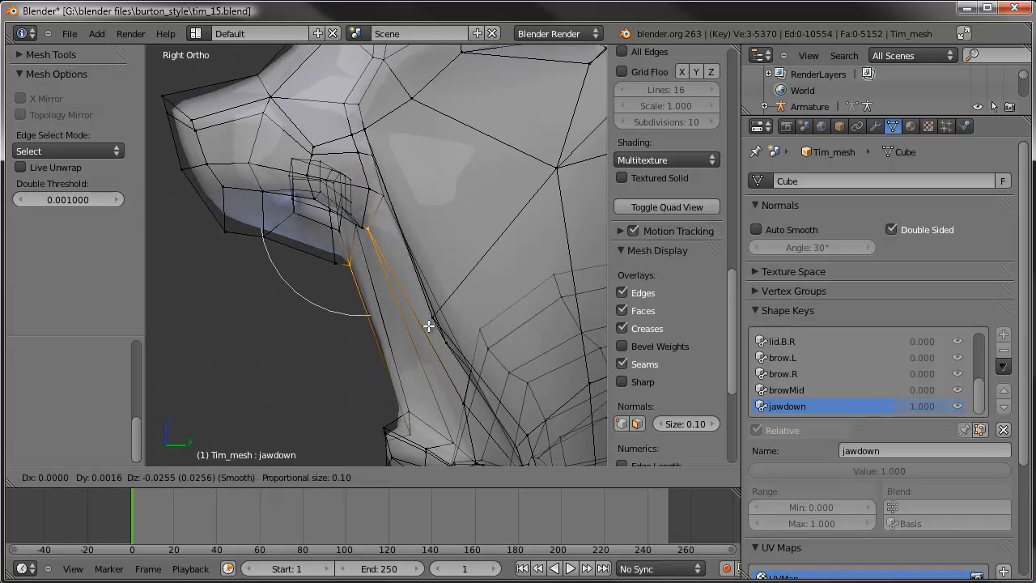
{"action": "left_click", "coordinate": [428, 325]}
Step: Check the reworked nose underside in object mode by scrubbing the jawdown value and returning it to 1.000
{"action": "scroll", "coordinate": [300, 317], "scroll_direction": "down", "scroll_amount": 3}
{"action": "key", "text": "Tab"}
{"action": "middle_click_drag", "start_coordinate": [300, 316], "coordinate": [438, 306]}
{"action": "scroll", "coordinate": [438, 306], "scroll_direction": "down", "scroll_amount": 3}
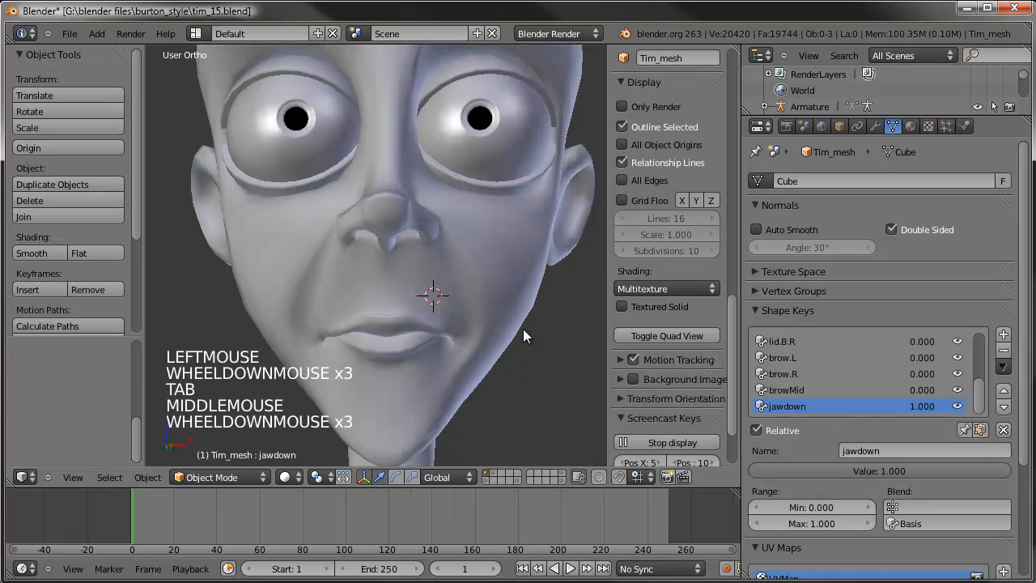
{"action": "left_click_drag", "start_coordinate": [861, 472], "coordinate": [935, 429]}
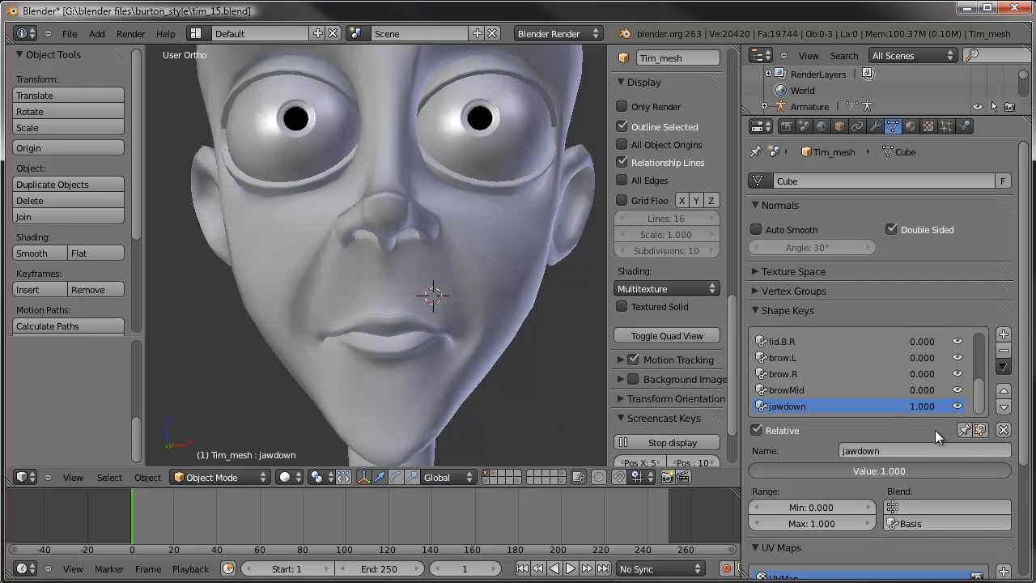
Step: Scale the two cheek-crease vertices beside the mouth to about 0.89 along X with a proportional size of about 0.42
{"action": "key", "text": "KP_1"}
{"action": "key", "text": "Tab"}
{"action": "scroll", "coordinate": [513, 333], "scroll_direction": "up", "scroll_amount": 1}
{"action": "right_click", "coordinate": [507, 332]}
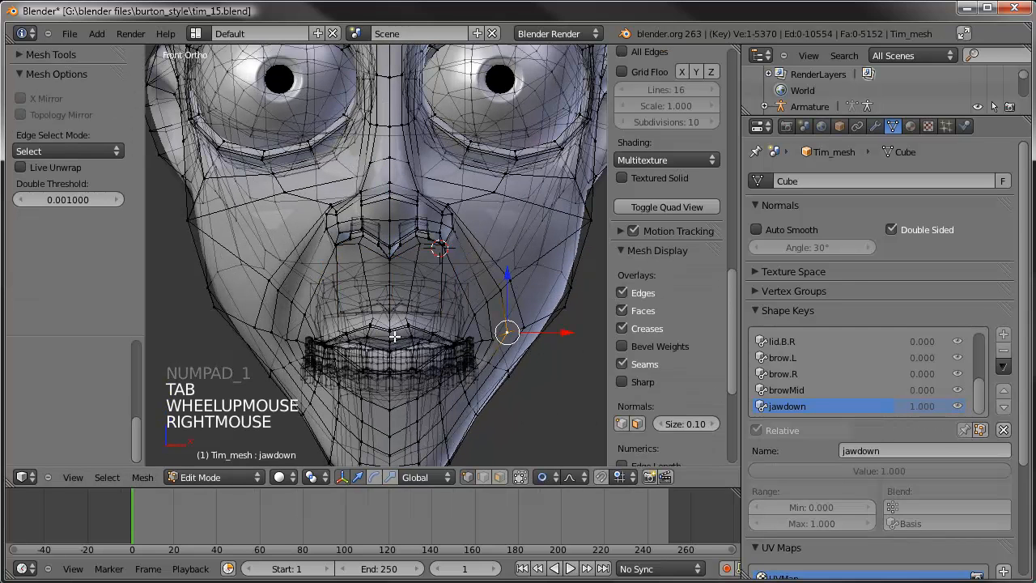
{"action": "right_click", "coordinate": [273, 335], "text": "shift"}
{"action": "key", "text": "s"}
{"action": "key", "text": "x"}
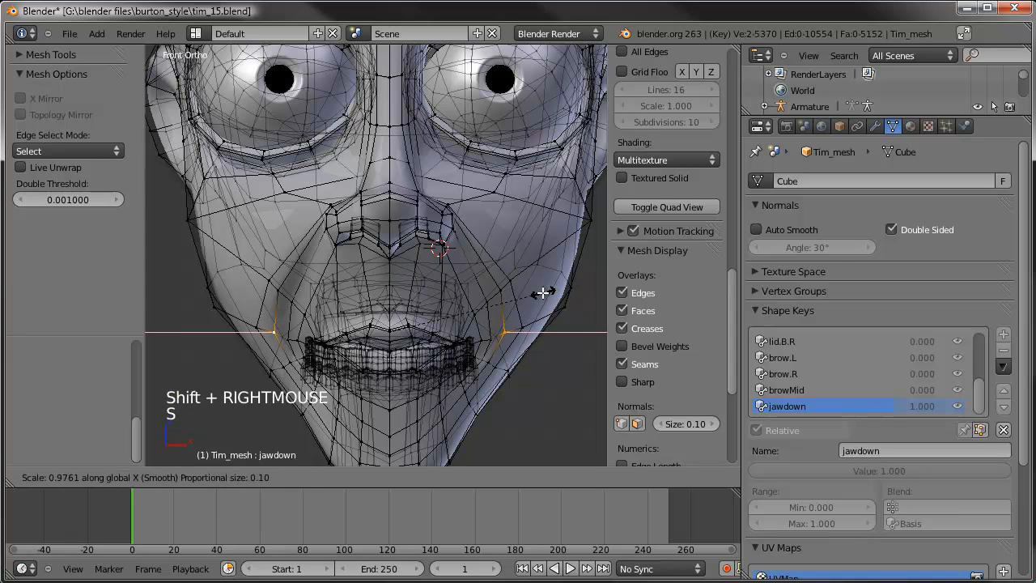
{"action": "scroll", "coordinate": [542, 293], "scroll_direction": "down", "scroll_amount": 4}
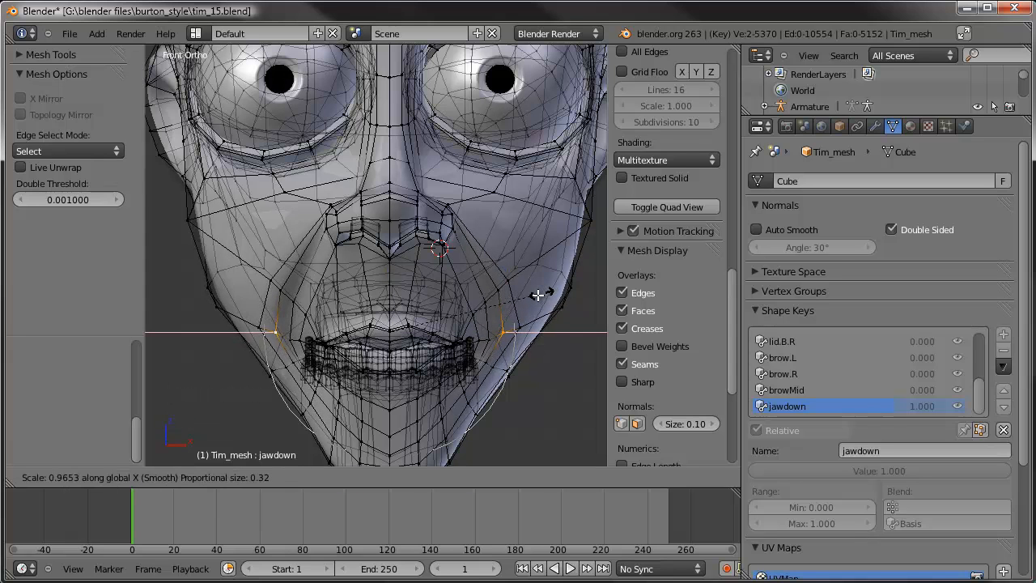
{"action": "scroll", "coordinate": [535, 295], "scroll_direction": "down", "scroll_amount": 4}
{"action": "scroll", "coordinate": [533, 297], "scroll_direction": "down", "scroll_amount": 2}
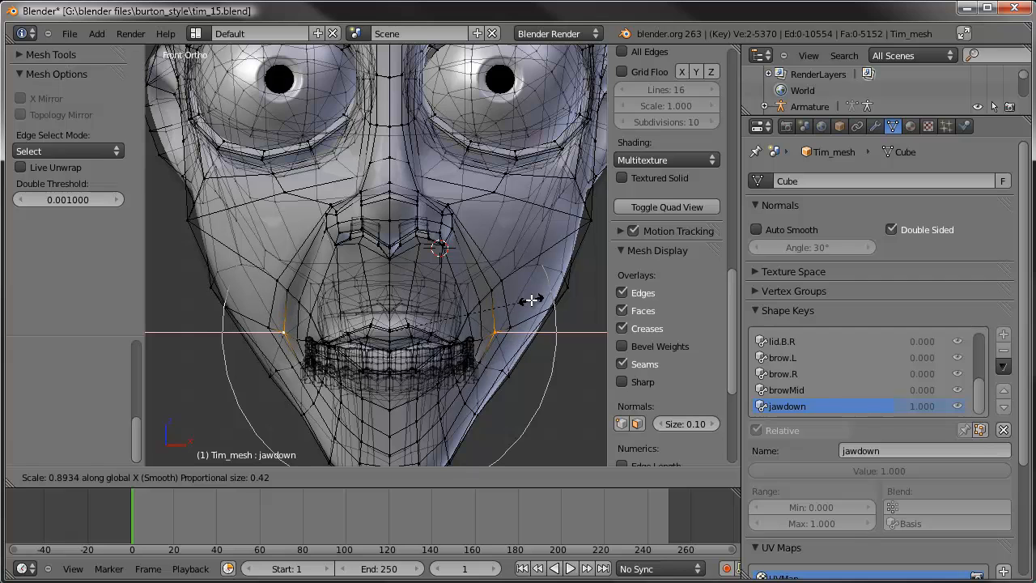
{"action": "left_click", "coordinate": [531, 300]}
Step: Test the narrowed cheeks in object mode by scrubbing the jawdown value, and reset it to 0.000
{"action": "scroll", "coordinate": [530, 299], "scroll_direction": "down", "scroll_amount": 3}
{"action": "key", "text": "Tab"}
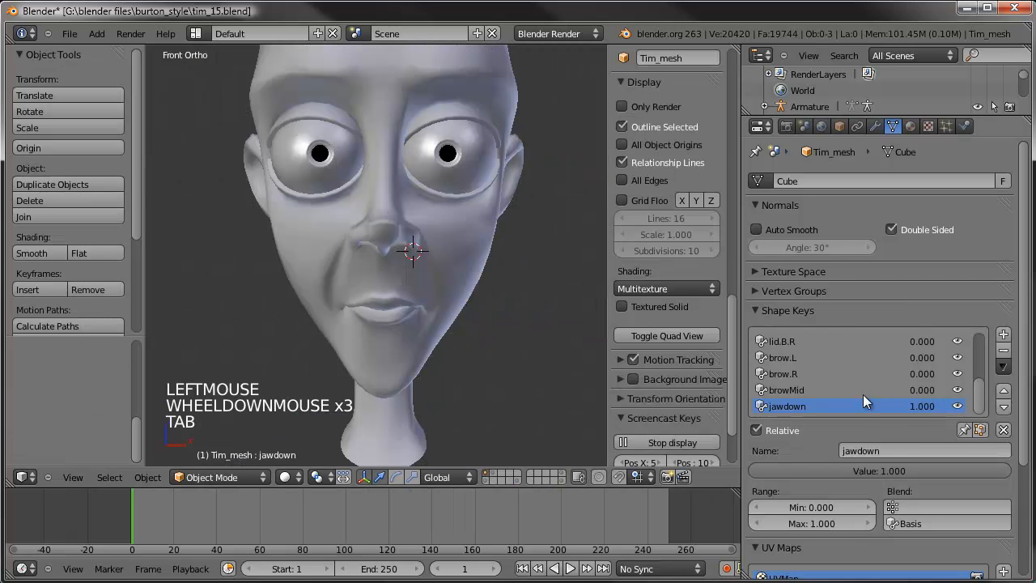
{"action": "left_click_drag", "start_coordinate": [901, 472], "coordinate": [767, 469]}
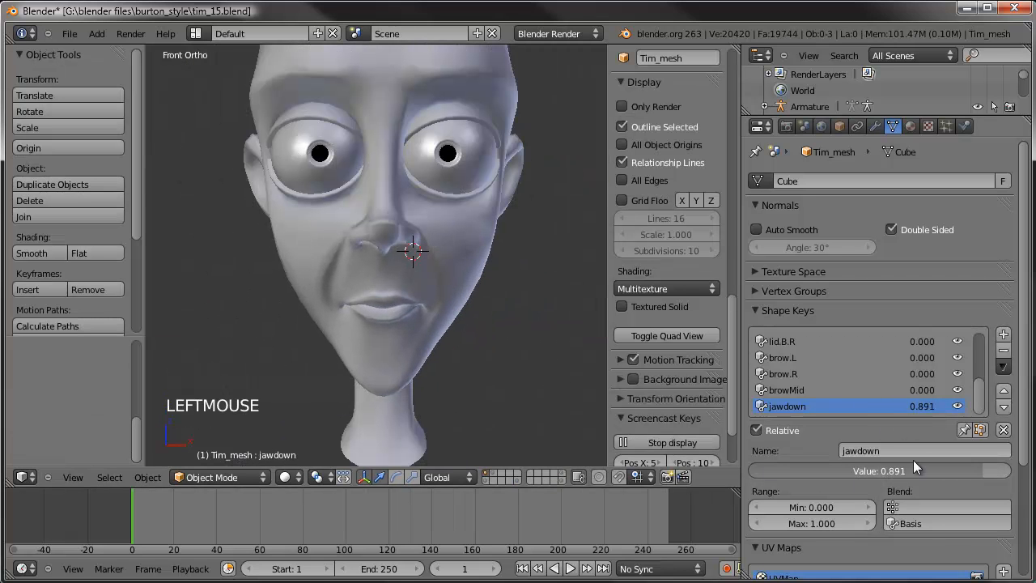
{"action": "left_click_drag", "start_coordinate": [639, 445], "coordinate": [531, 378]}
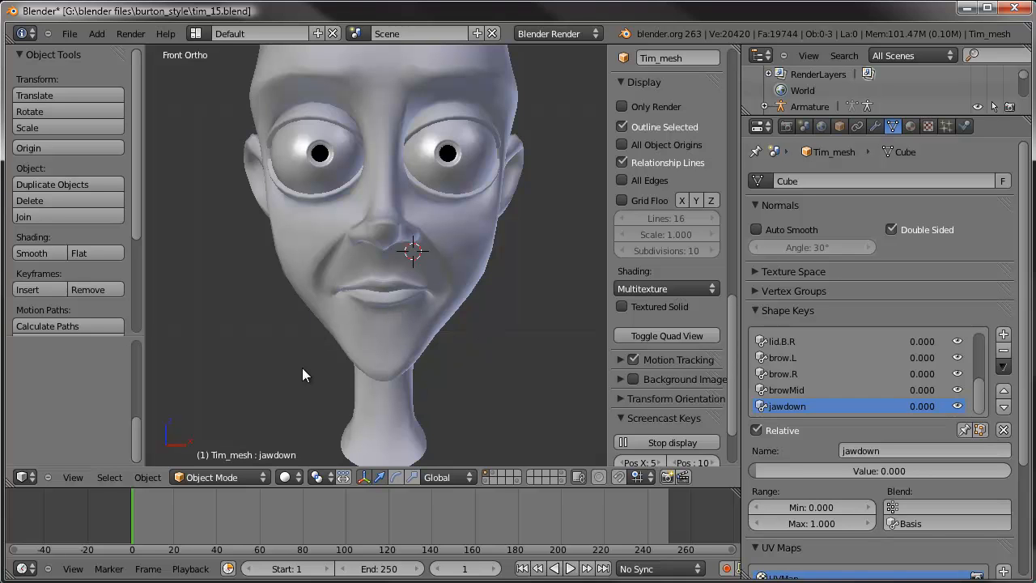
Step: Add a new shape key and name it jaw.L
{"action": "scroll", "coordinate": [527, 354], "scroll_direction": "up", "scroll_amount": 1}
{"action": "middle_click_drag", "start_coordinate": [527, 354], "coordinate": [491, 333], "text": "shift"}
{"action": "left_click", "coordinate": [1003, 333]}
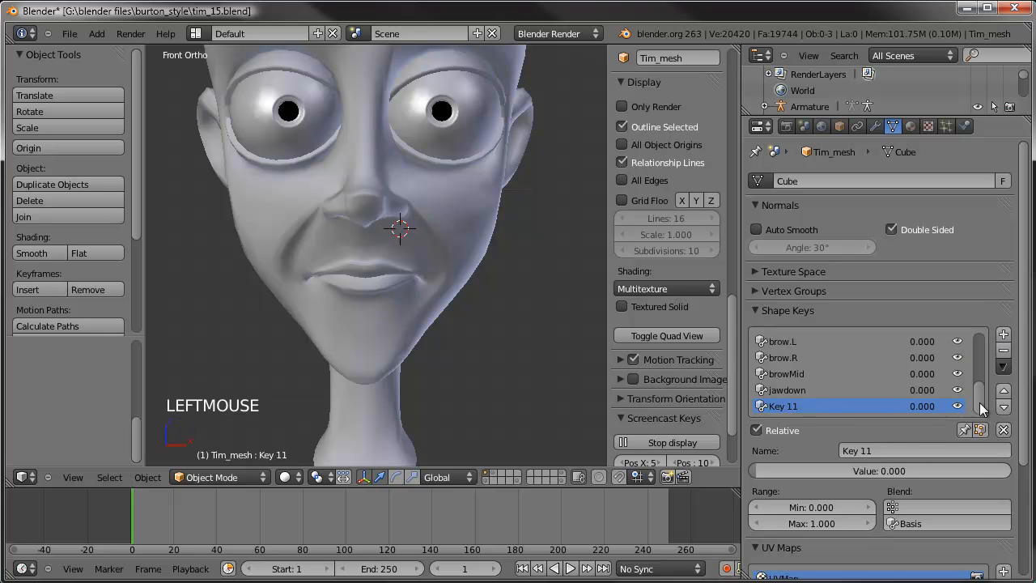
{"action": "left_click", "coordinate": [908, 445]}
{"action": "type", "text": "jaw.L"}
{"action": "key", "text": "Return"}
Step: Select the upper and lower teeth of jaw.L as linked geometry from the side view in edit mode
{"action": "scroll", "coordinate": [448, 325], "scroll_direction": "up", "scroll_amount": 2}
{"action": "key", "text": "Tab"}
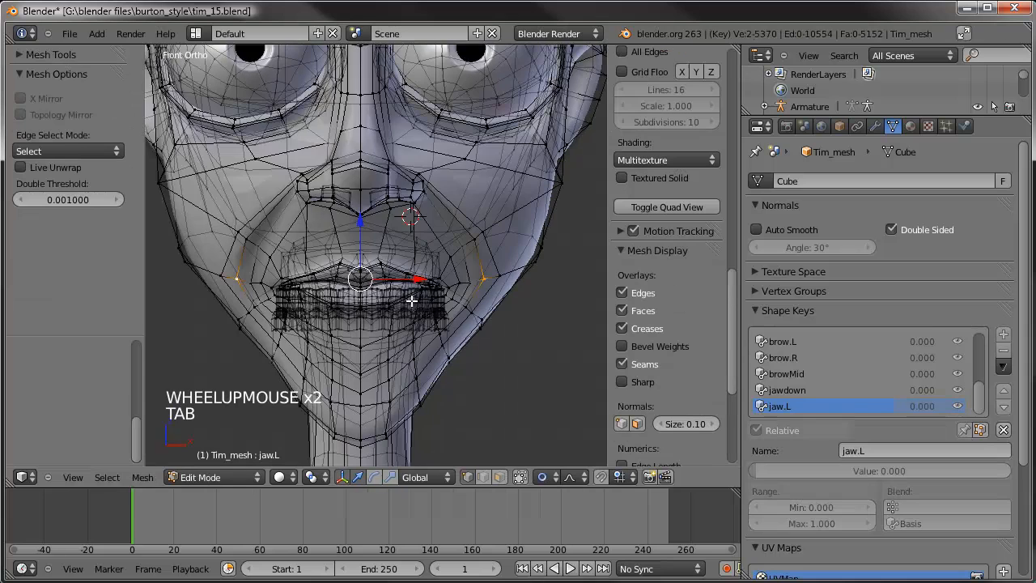
{"action": "key", "text": "KP_3"}
{"action": "middle_click_drag", "start_coordinate": [437, 255], "coordinate": [421, 235], "text": "shift"}
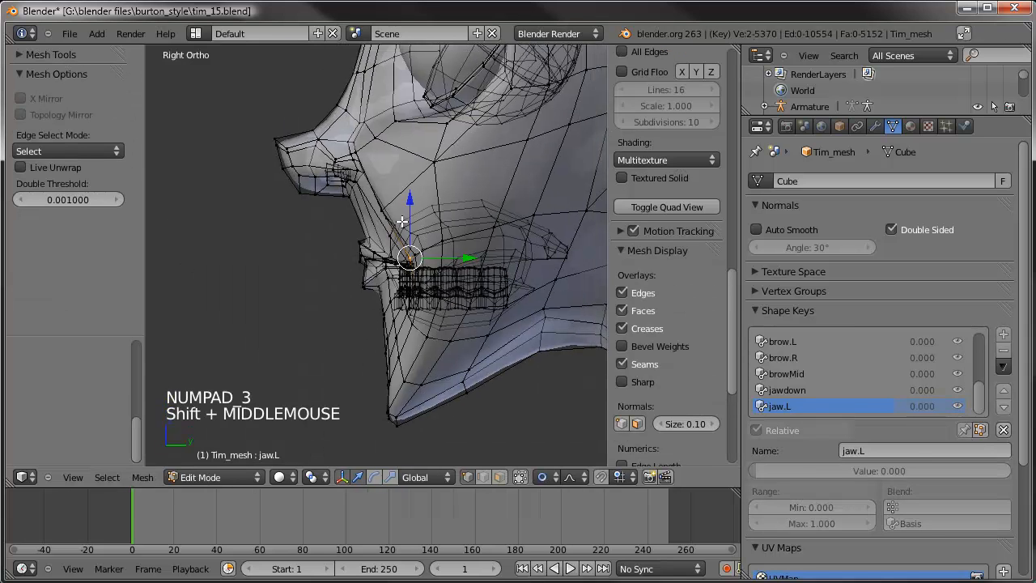
{"action": "scroll", "coordinate": [392, 217], "scroll_direction": "up", "scroll_amount": 3}
{"action": "right_click", "coordinate": [487, 290]}
{"action": "right_click", "coordinate": [495, 269], "text": "shift"}
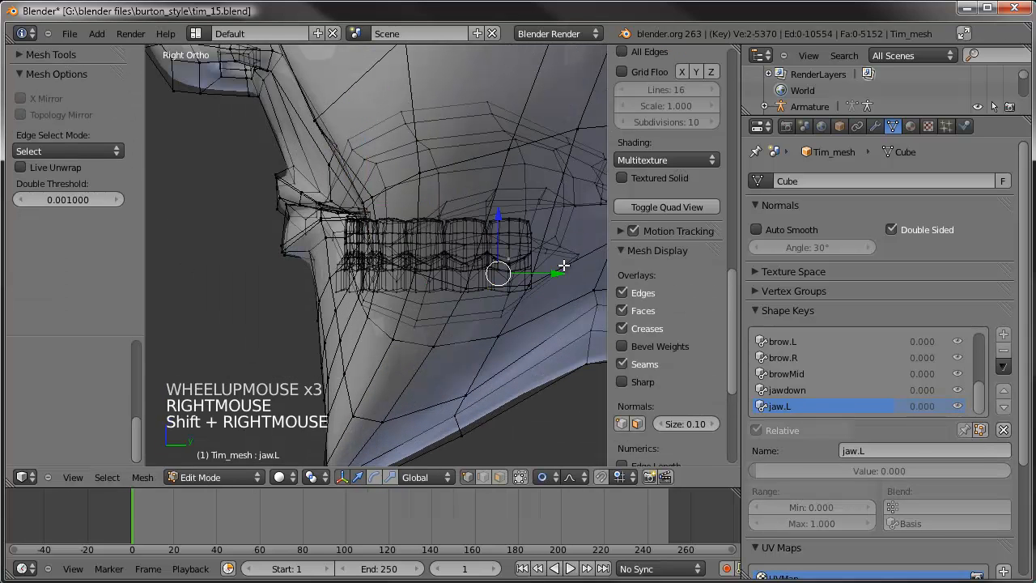
{"action": "key", "text": "ctrl+l"}
Step: Add the chin vertices to the teeth selection with circle select and check the selection from the front
{"action": "scroll", "coordinate": [548, 262], "scroll_direction": "down", "scroll_amount": 2}
{"action": "key", "text": "c"}
{"action": "scroll", "coordinate": [361, 406], "scroll_direction": "up", "scroll_amount": 3}
{"action": "left_click_drag", "start_coordinate": [359, 393], "coordinate": [363, 378]}
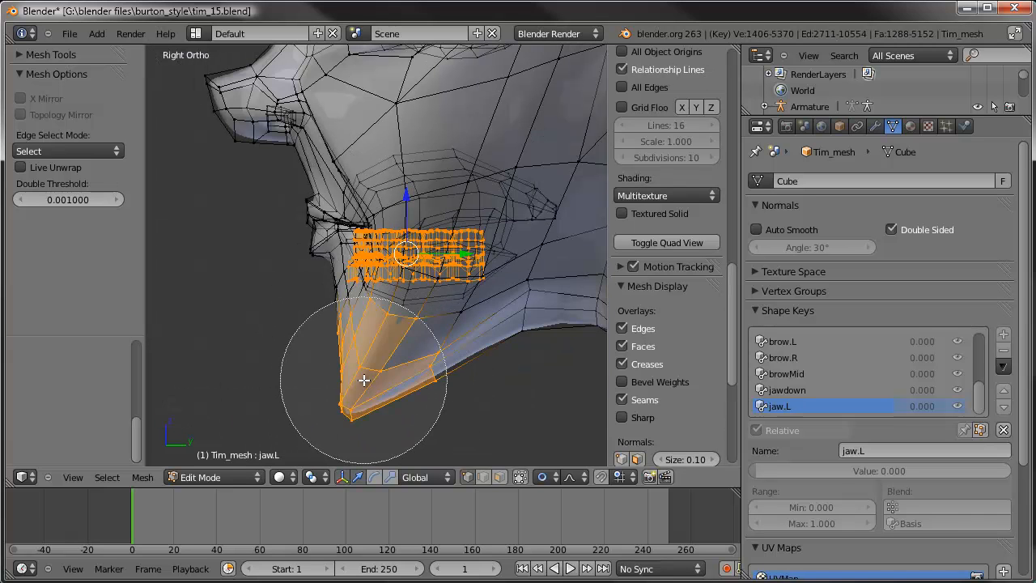
{"action": "right_click", "coordinate": [364, 380]}
{"action": "key", "text": "KP_1"}
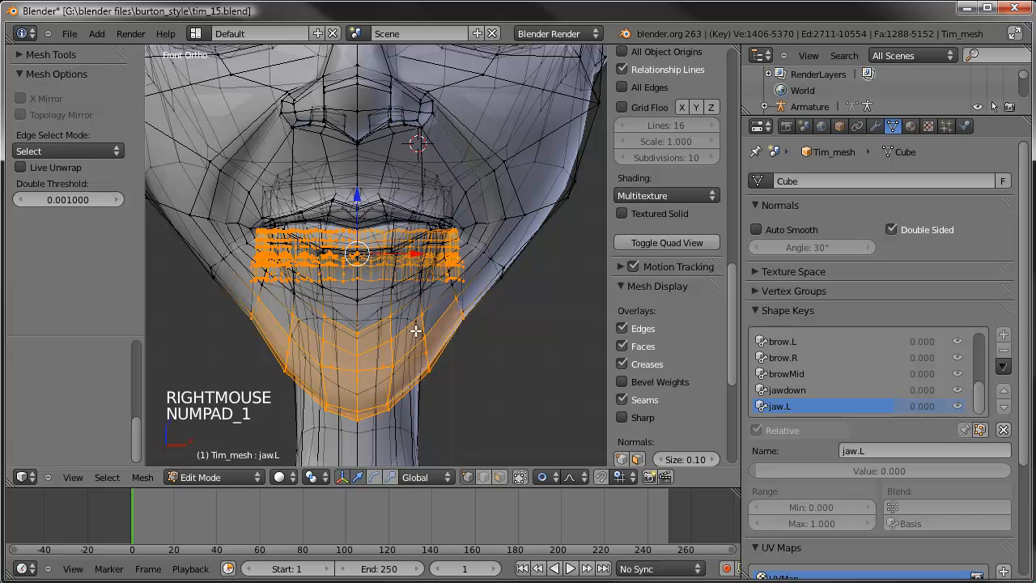
{"action": "key", "text": "g"}
{"action": "key", "text": "x"}
{"action": "right_click", "coordinate": [533, 322]}
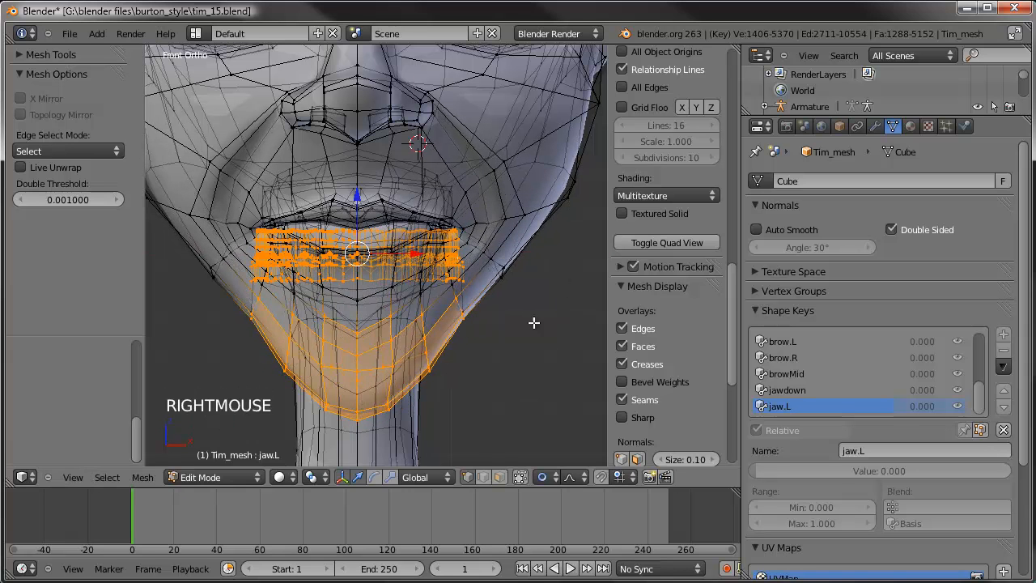
Step: Move the selected teeth and chin about 0.05 along X with a proportional size of about 0.62
{"action": "key", "text": "g"}
{"action": "key", "text": "g"}
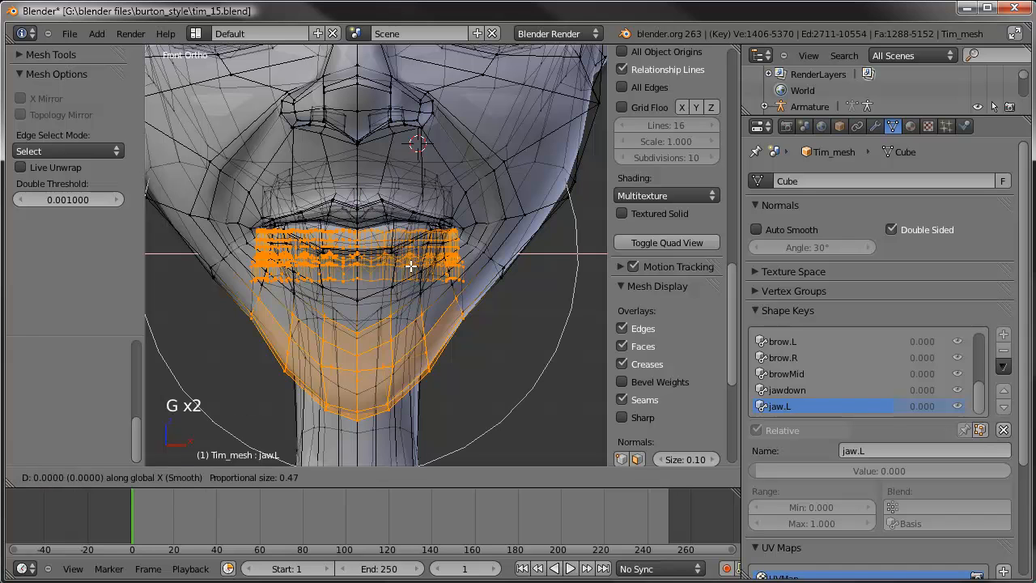
{"action": "scroll", "coordinate": [427, 264], "scroll_direction": "down", "scroll_amount": 2}
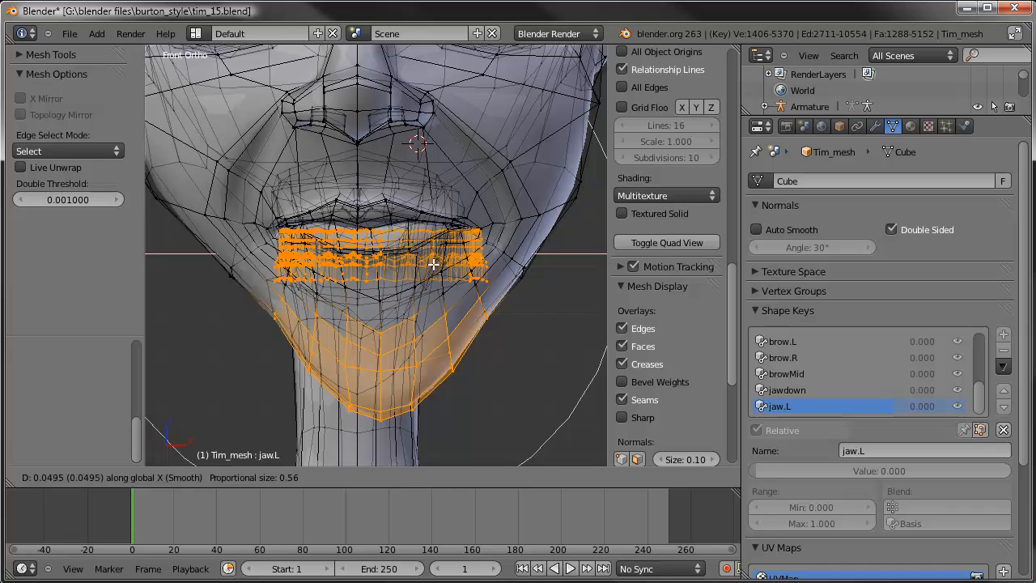
{"action": "scroll", "coordinate": [434, 264], "scroll_direction": "down", "scroll_amount": 1}
{"action": "left_click", "coordinate": [433, 264]}
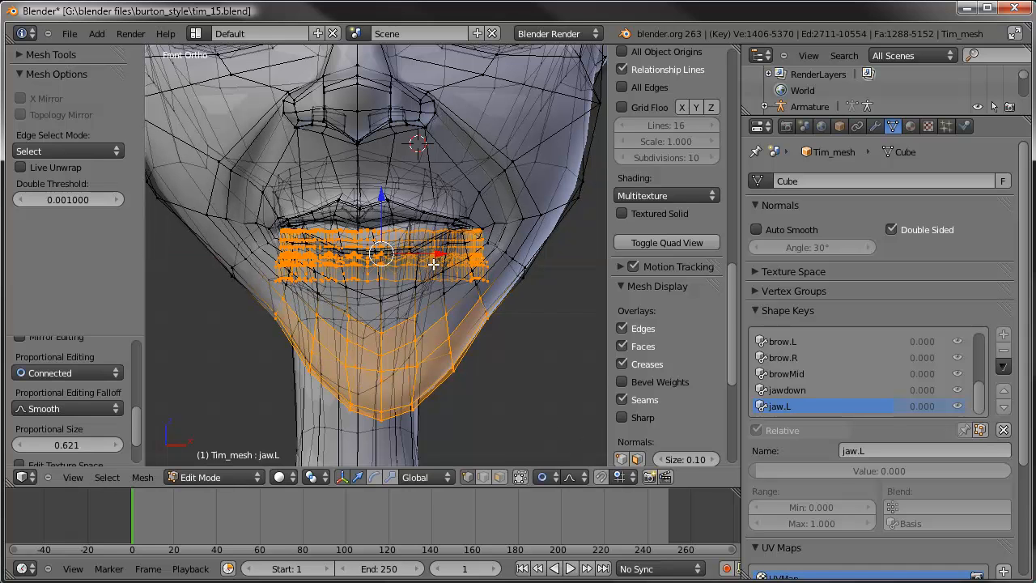
Step: Set jaw.L to 1.000 in object mode and create a new shape key from the mix named jaw.R
{"action": "key", "text": "Tab"}
{"action": "left_click_drag", "start_coordinate": [808, 470], "coordinate": [999, 452]}
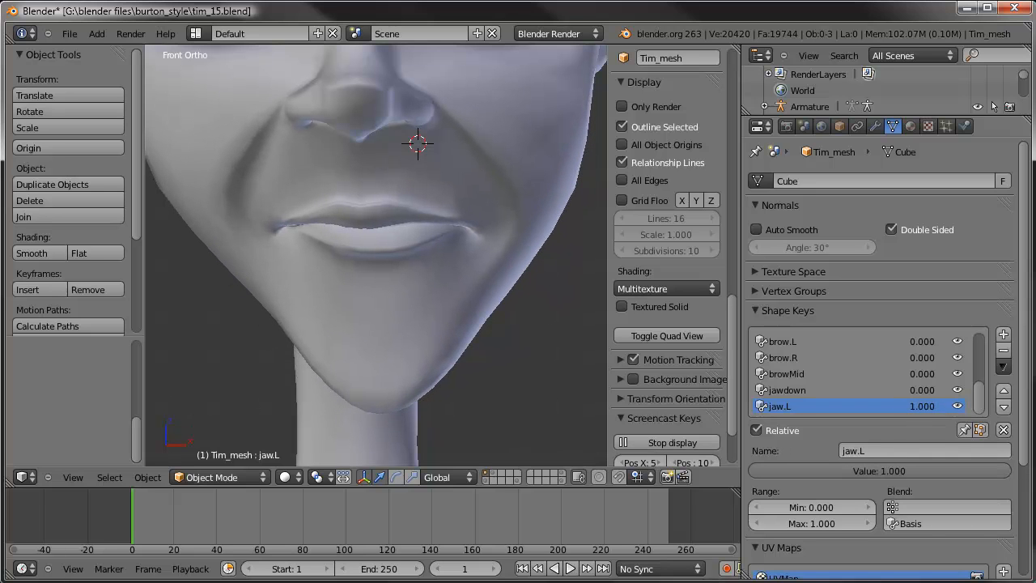
{"action": "left_click", "coordinate": [1004, 368]}
{"action": "left_click", "coordinate": [960, 428]}
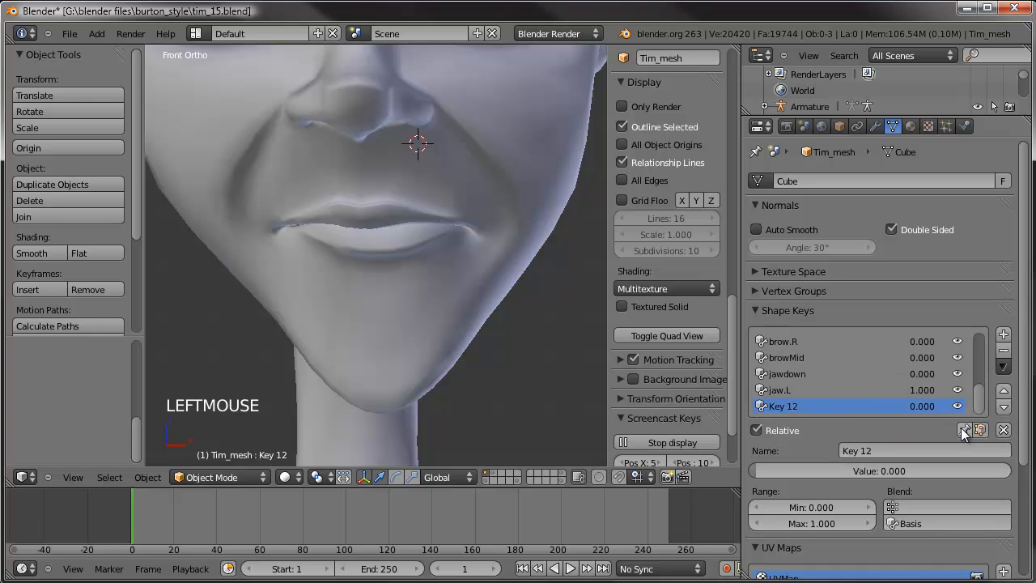
{"action": "left_click", "coordinate": [871, 447]}
{"action": "type", "text": "jaw.R"}
{"action": "key", "text": "Return"}
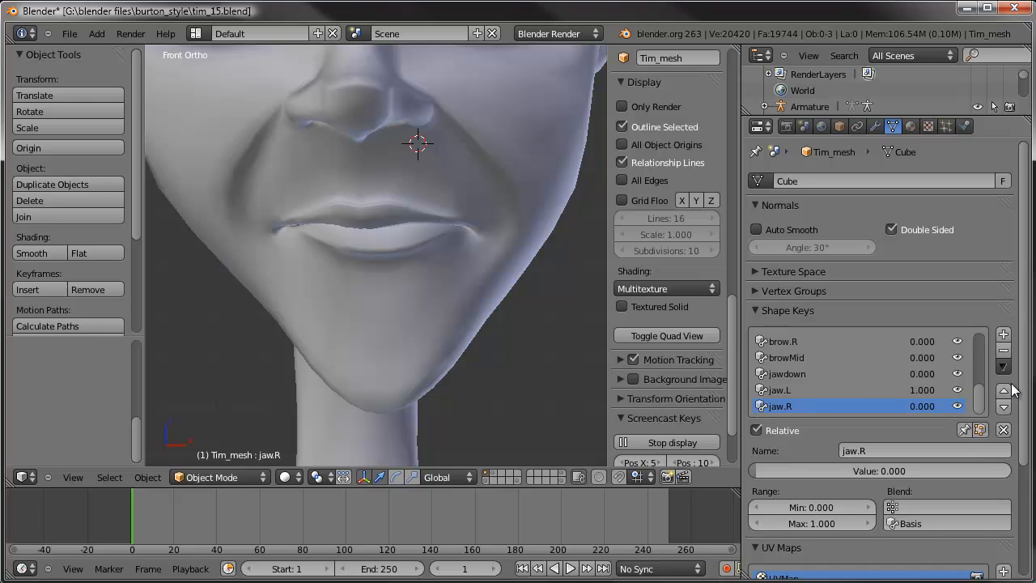
Step: Mirror the jaw.R shape key, make jaw.L active and clear all shape key values
{"action": "left_click", "coordinate": [1004, 367]}
{"action": "left_click", "coordinate": [961, 415]}
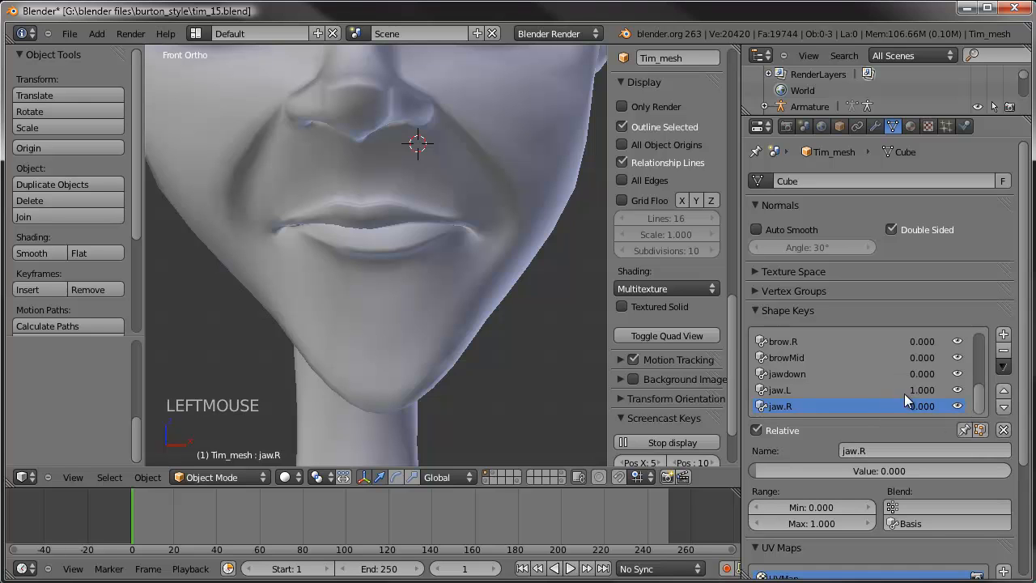
{"action": "left_click", "coordinate": [864, 388]}
{"action": "left_click", "coordinate": [1003, 430]}
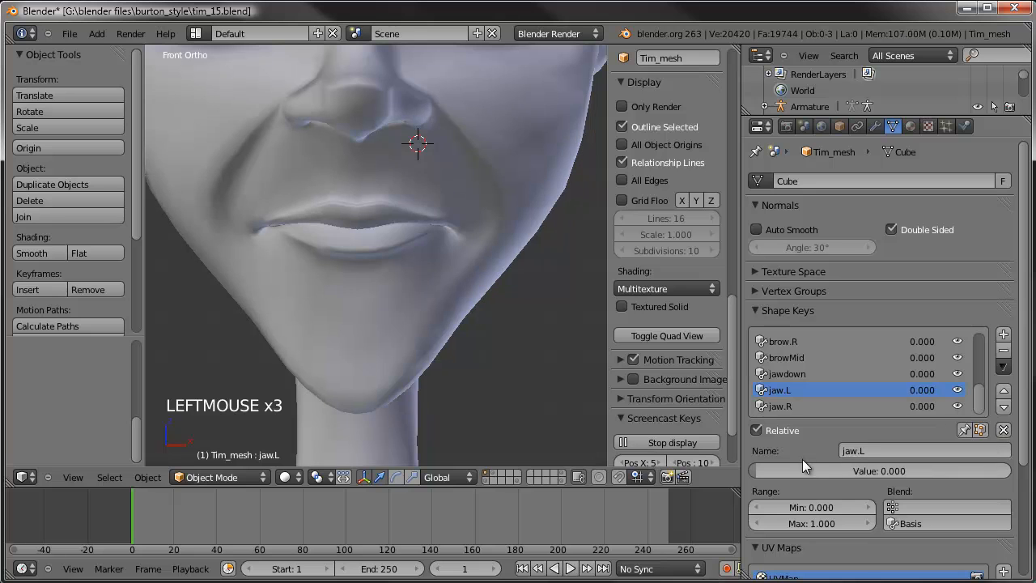
Step: Test the jaw.R shape key by scrubbing its value up to 1.000 and back to 0.000
{"action": "left_click", "coordinate": [785, 406]}
{"action": "left_click_drag", "start_coordinate": [765, 471], "coordinate": [1012, 473]}
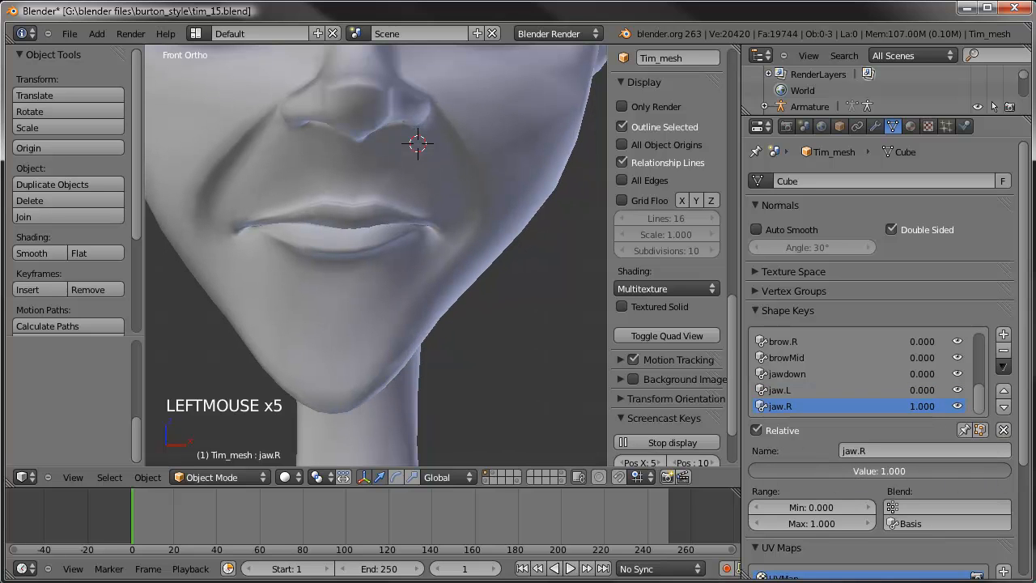
{"action": "left_click_drag", "start_coordinate": [847, 451], "coordinate": [563, 415]}
{"action": "scroll", "coordinate": [500, 323], "scroll_direction": "down", "scroll_amount": 2}
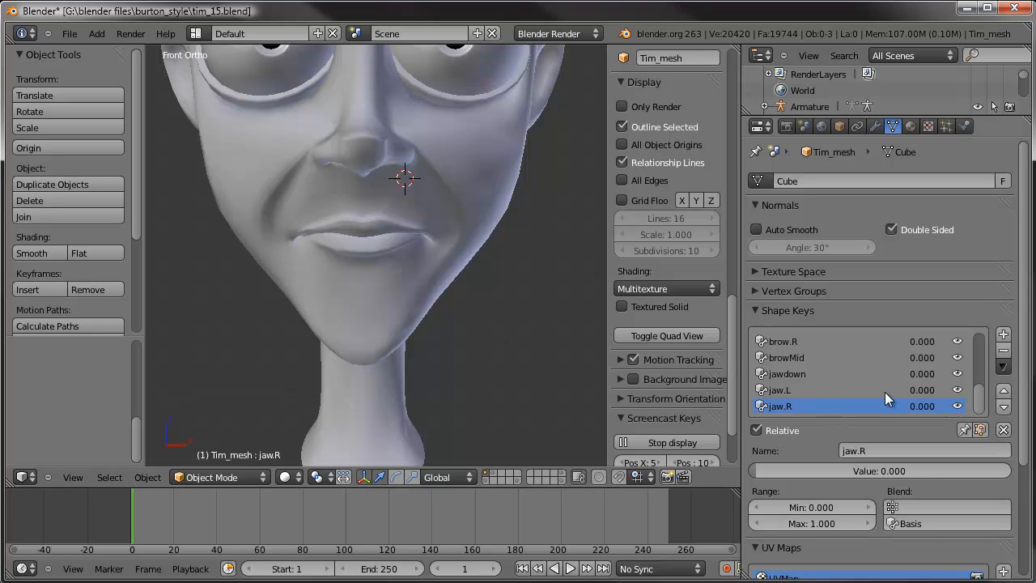
Step: Add a new shape key named jawOut
{"action": "left_click", "coordinate": [881, 451]}
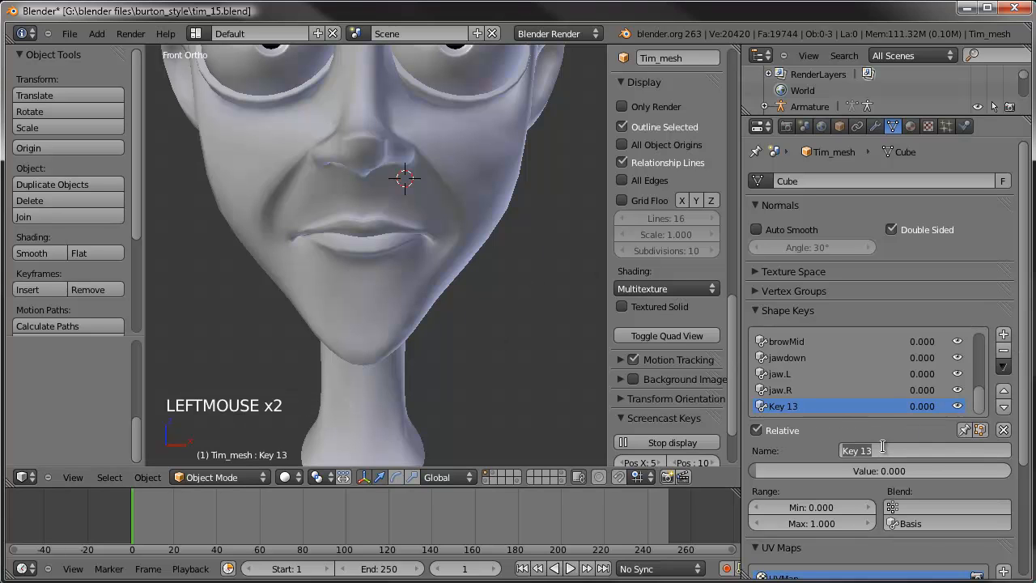
{"action": "type", "text": "jawOut"}
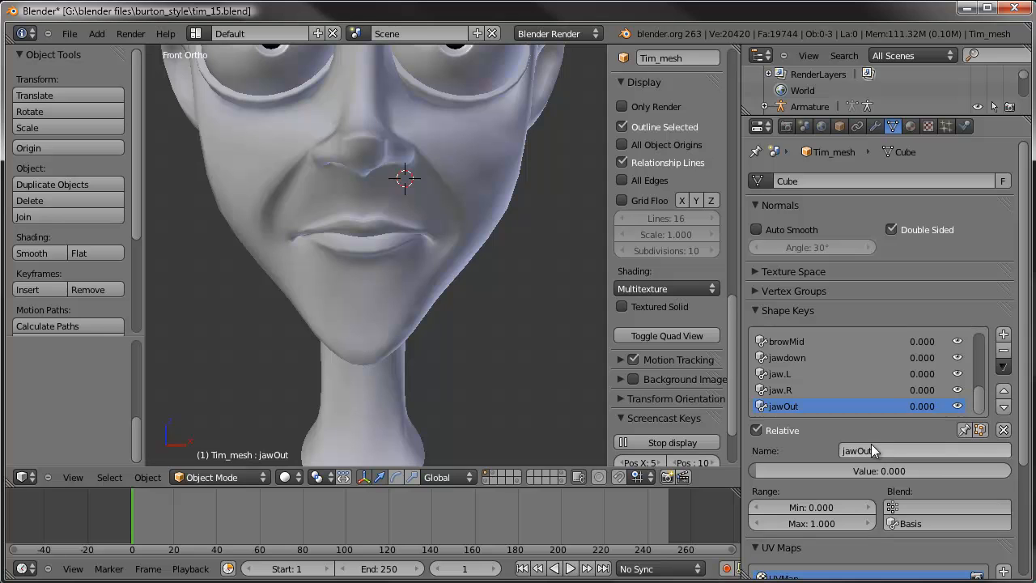
{"action": "key", "text": "Return"}
Step: In edit mode, move the selected teeth and chin forward about 0.05 in side view with proportional editing
{"action": "key", "text": "KP_3"}
{"action": "key", "text": "Tab"}
{"action": "scroll", "coordinate": [408, 298], "scroll_direction": "up", "scroll_amount": 2}
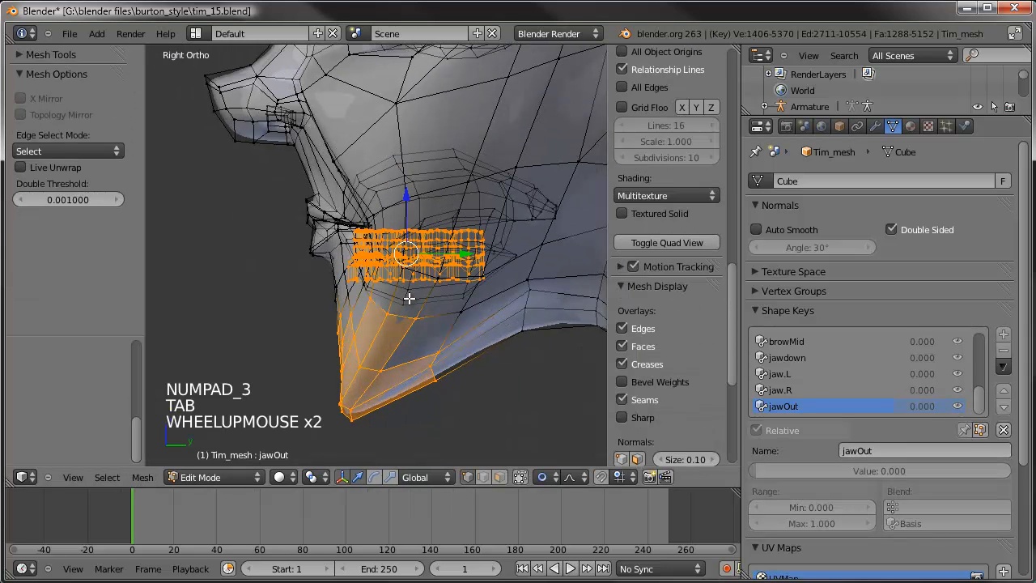
{"action": "key", "text": "g"}
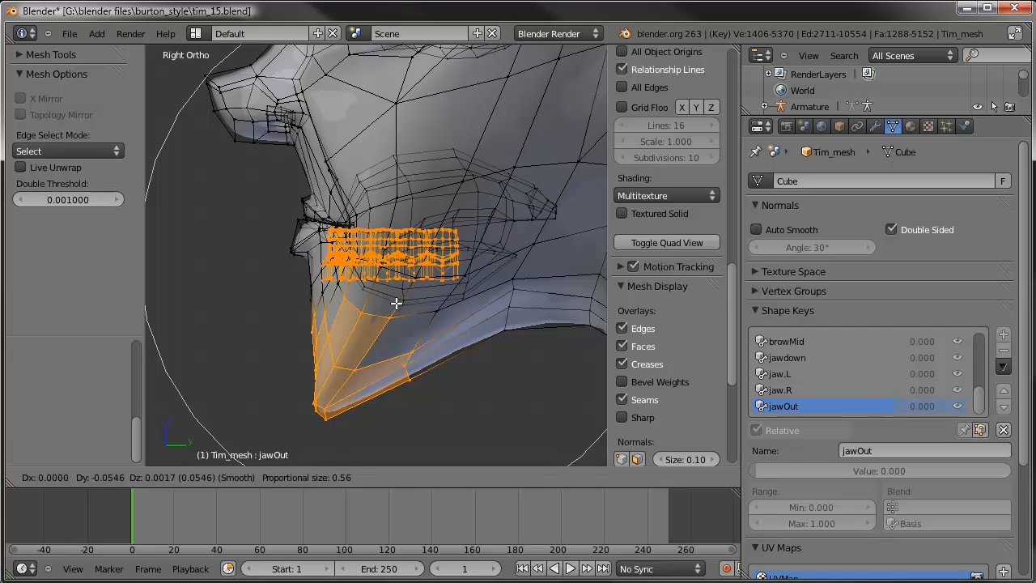
{"action": "scroll", "coordinate": [393, 302], "scroll_direction": "down", "scroll_amount": 1}
{"action": "left_click", "coordinate": [384, 319]}
{"action": "key", "text": "Tab"}
Step: Test the jawOut shape key by scrubbing its value up and back to 0.000, viewing the face from the side and front
{"action": "scroll", "coordinate": [386, 311], "scroll_direction": "down", "scroll_amount": 3}
{"action": "middle_click_drag", "start_coordinate": [386, 312], "coordinate": [387, 300]}
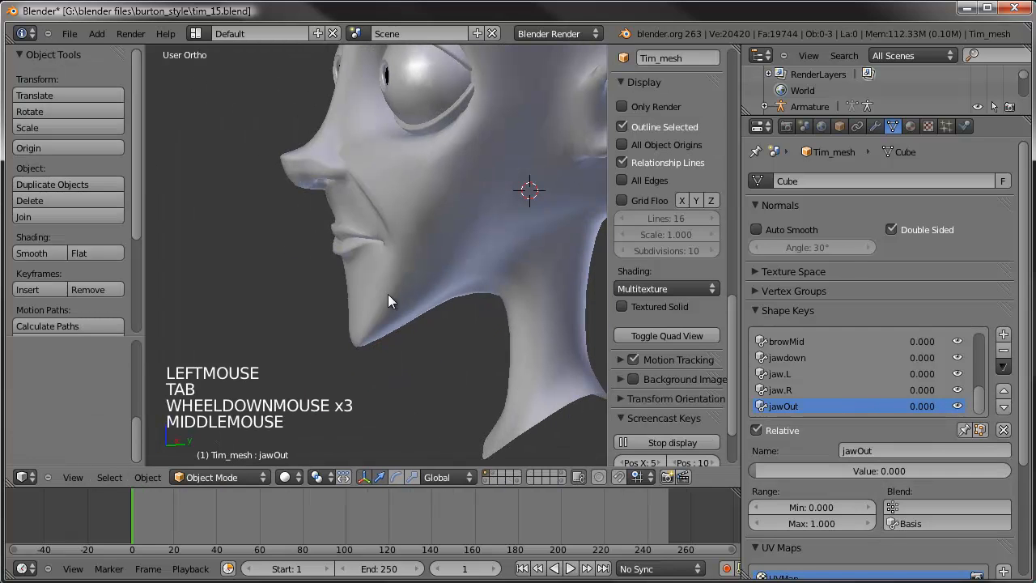
{"action": "left_click_drag", "start_coordinate": [767, 470], "coordinate": [596, 434]}
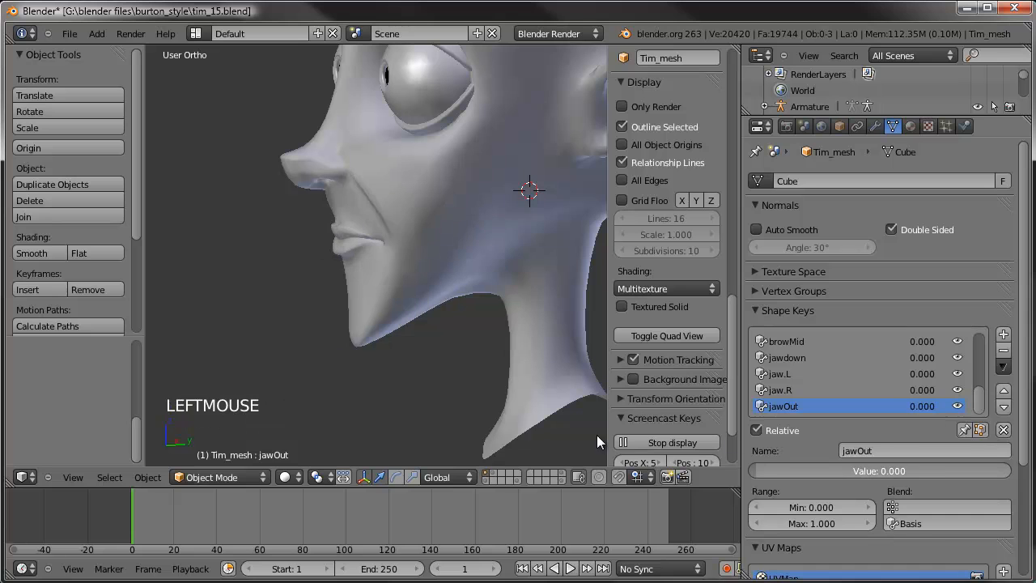
{"action": "left_click_drag", "start_coordinate": [929, 434], "coordinate": [640, 425]}
{"action": "scroll", "coordinate": [354, 289], "scroll_direction": "down", "scroll_amount": 2}
{"action": "middle_click_drag", "start_coordinate": [299, 289], "coordinate": [424, 291]}
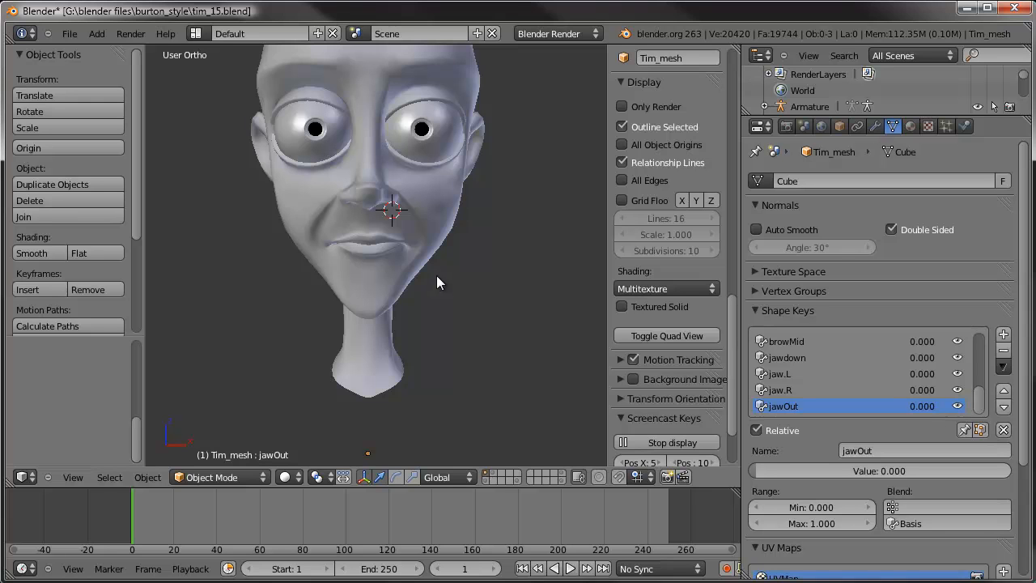
{"action": "scroll", "coordinate": [380, 247], "scroll_direction": "up", "scroll_amount": 1}
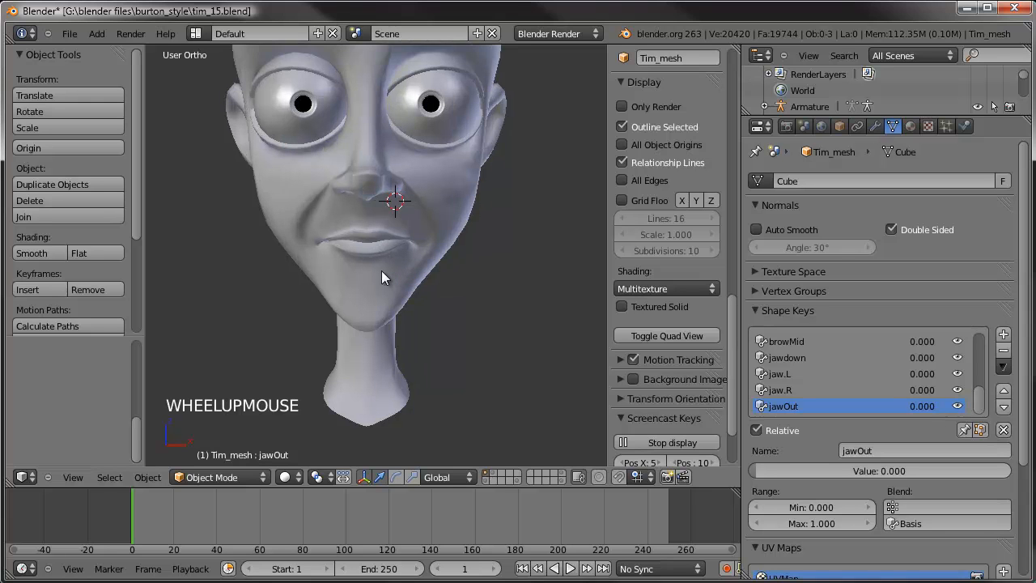
{"action": "scroll", "coordinate": [381, 271], "scroll_direction": "up", "scroll_amount": 1}
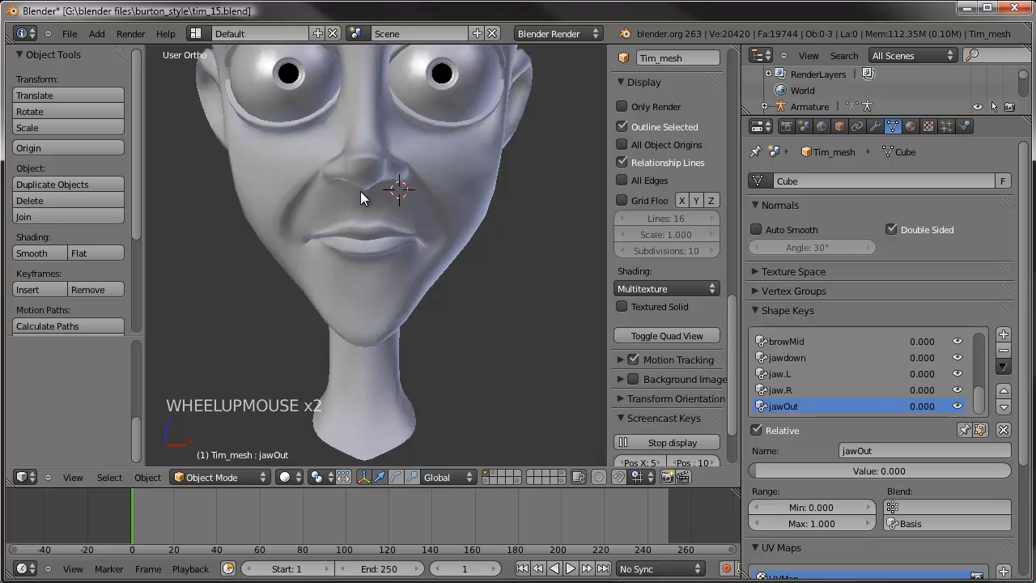
Step: Add a new shape key named toplip and rename it lid.T
{"action": "left_click", "coordinate": [1003, 336]}
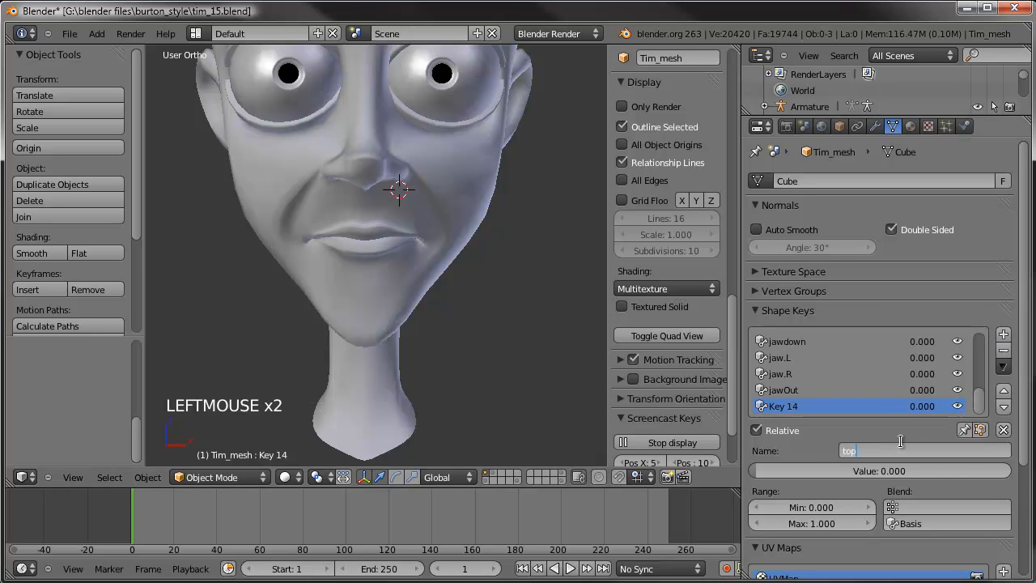
{"action": "key", "text": "Return"}
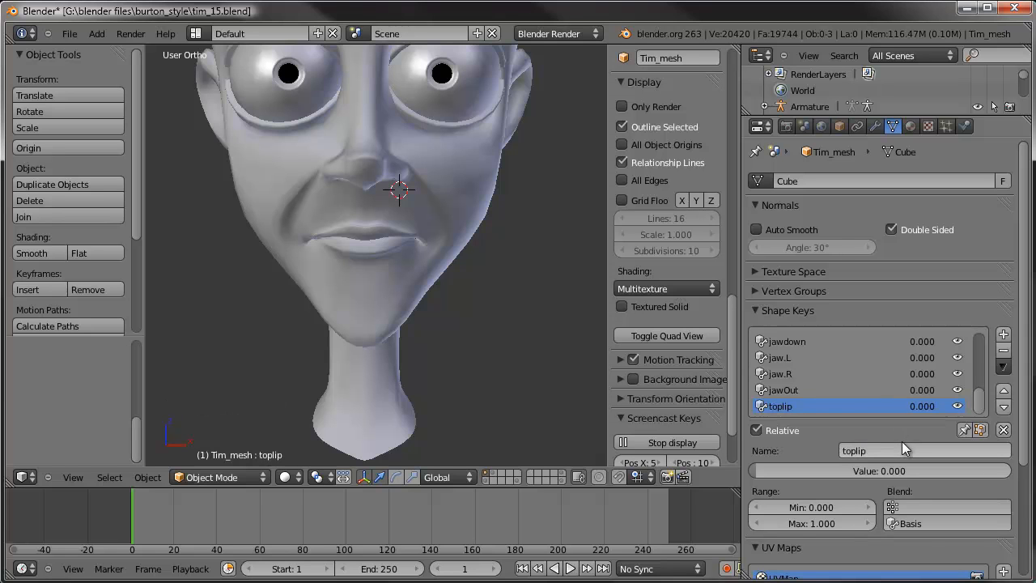
{"action": "left_click", "coordinate": [874, 451]}
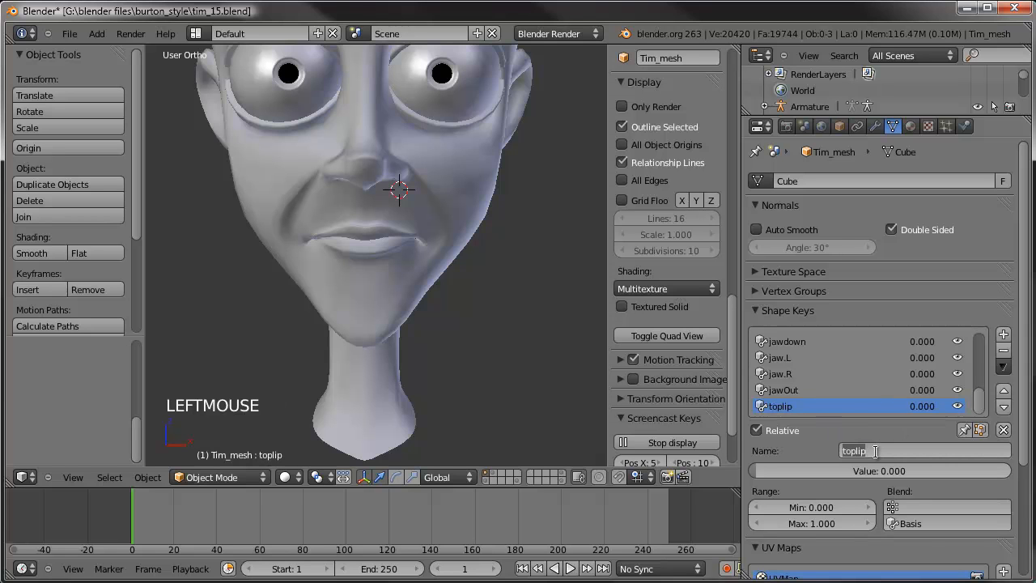
{"action": "type", "text": "lid.T"}
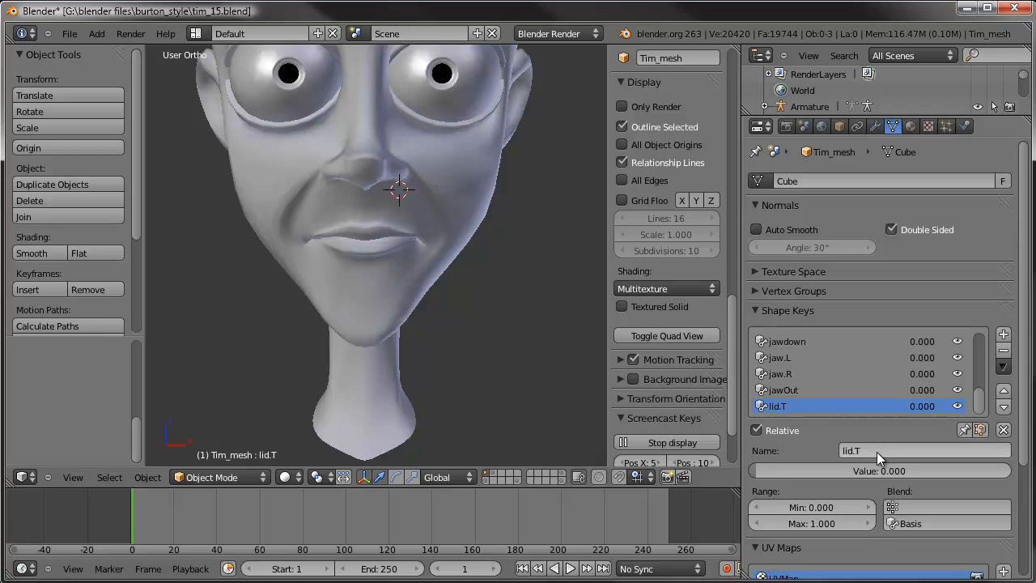
{"action": "key", "text": "Return"}
Step: In edit mode, select the two centre vertices of the upper lip and raise them about 0.04 along Z with a proportional size of about 0.39
{"action": "scroll", "coordinate": [410, 262], "scroll_direction": "up", "scroll_amount": 3}
{"action": "key", "text": "Tab"}
{"action": "scroll", "coordinate": [399, 224], "scroll_direction": "up", "scroll_amount": 1}
{"action": "scroll", "coordinate": [399, 225], "scroll_direction": "up", "scroll_amount": 3}
{"action": "middle_click_drag", "start_coordinate": [407, 224], "coordinate": [319, 240], "text": "shift"}
{"action": "scroll", "coordinate": [425, 271], "scroll_direction": "up", "scroll_amount": 3}
{"action": "key", "text": "a"}
{"action": "middle_click_drag", "start_coordinate": [318, 240], "coordinate": [305, 232], "text": "shift"}
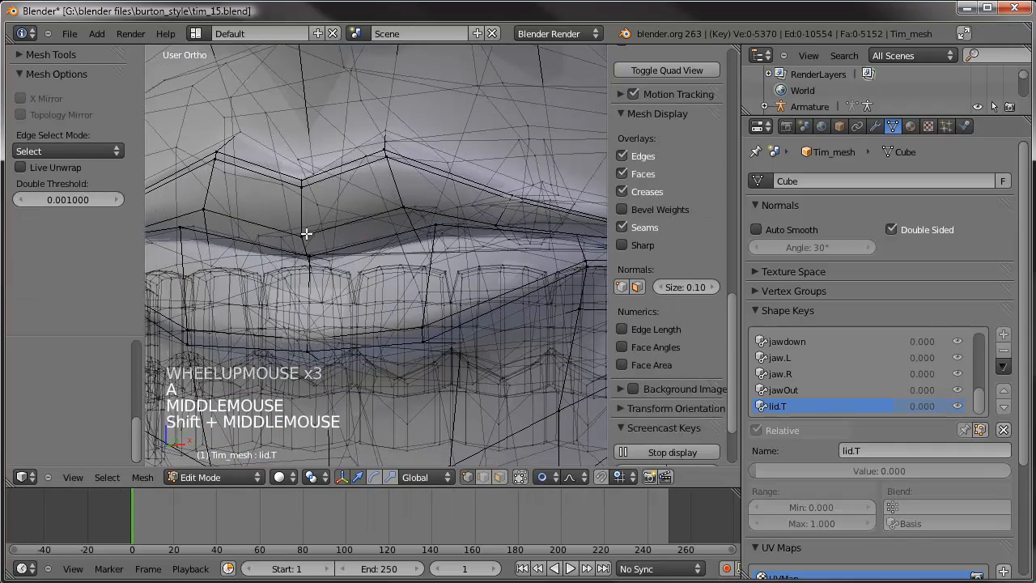
{"action": "right_click", "coordinate": [303, 235]}
{"action": "right_click", "coordinate": [329, 300], "text": "shift"}
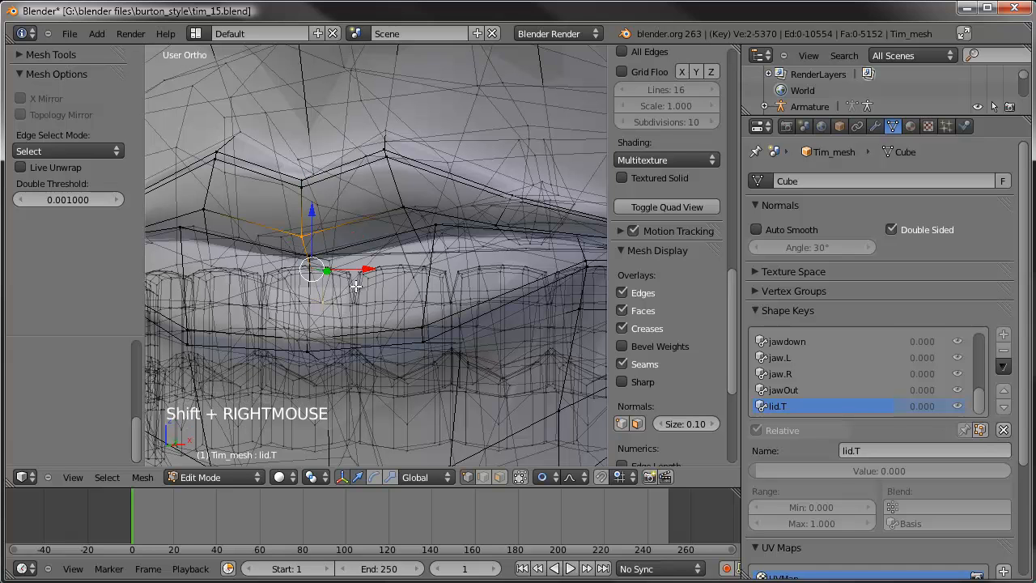
{"action": "key", "text": "ctrl+z"}
{"action": "right_click", "coordinate": [318, 304], "text": "shift"}
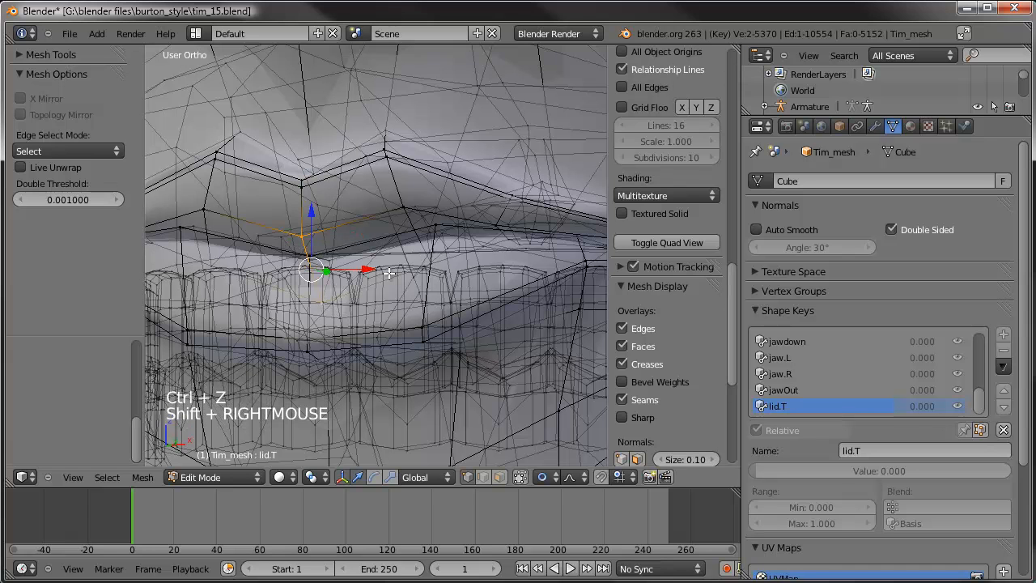
{"action": "key", "text": "g"}
{"action": "key", "text": "z"}
{"action": "scroll", "coordinate": [389, 235], "scroll_direction": "down", "scroll_amount": 3}
{"action": "scroll", "coordinate": [388, 234], "scroll_direction": "up", "scroll_amount": 5}
{"action": "scroll", "coordinate": [388, 223], "scroll_direction": "up", "scroll_amount": 3}
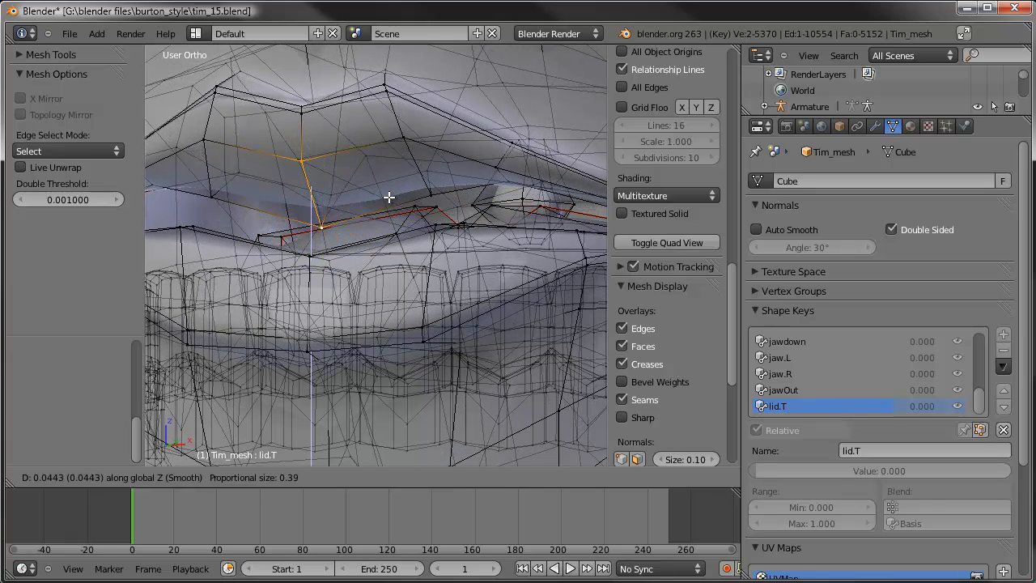
{"action": "left_click", "coordinate": [389, 198]}
Step: Raise the same centre upper-lip vertices about 0.02 more along Z in front view
{"action": "key", "text": "KP_1"}
{"action": "scroll", "coordinate": [397, 190], "scroll_direction": "down", "scroll_amount": 4}
{"action": "middle_click_drag", "start_coordinate": [406, 182], "coordinate": [412, 240], "text": "shift"}
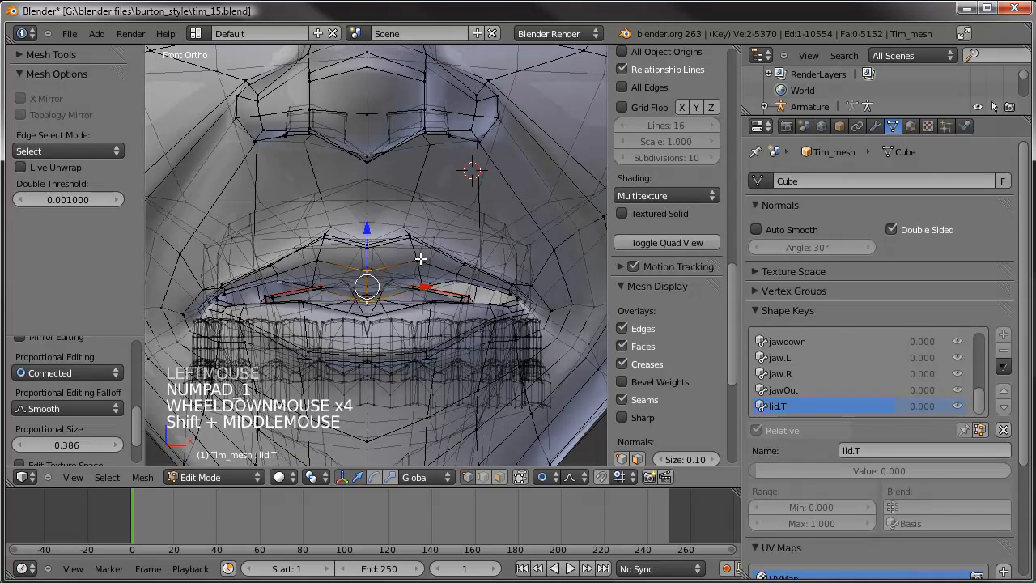
{"action": "key", "text": "g"}
{"action": "scroll", "coordinate": [419, 245], "scroll_direction": "up", "scroll_amount": 4}
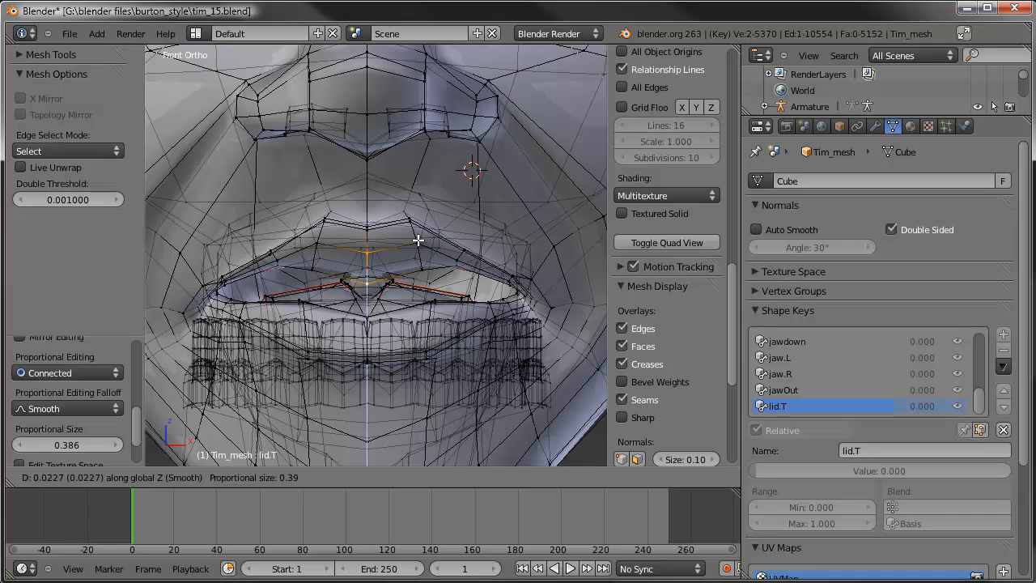
{"action": "left_click", "coordinate": [475, 269]}
Step: Scale the two centre lip vertices along Z with a proportional size of 0.218, and raise the lower one slightly along Z
{"action": "scroll", "coordinate": [397, 275], "scroll_direction": "up", "scroll_amount": 4}
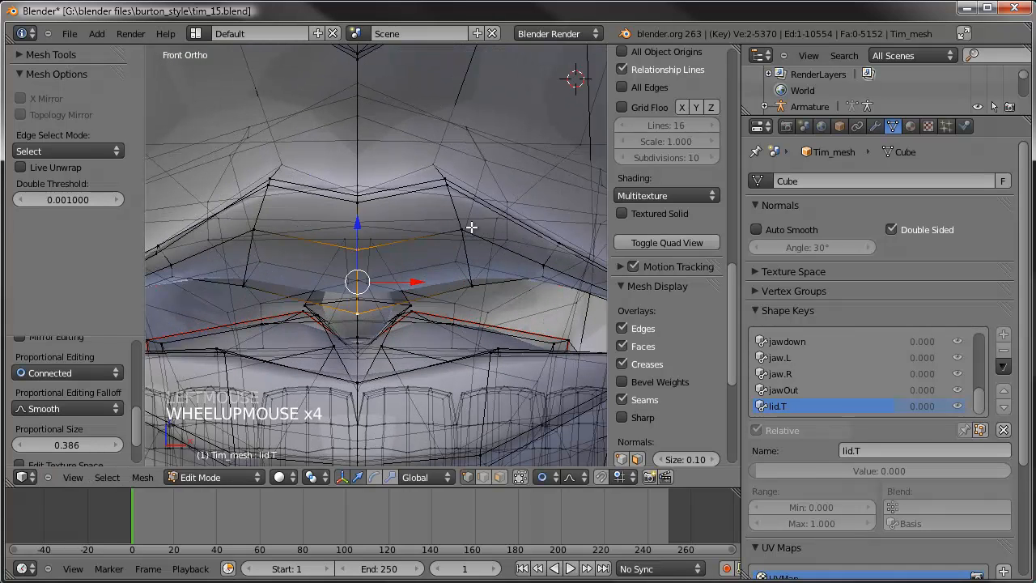
{"action": "key", "text": "s"}
{"action": "key", "text": "z"}
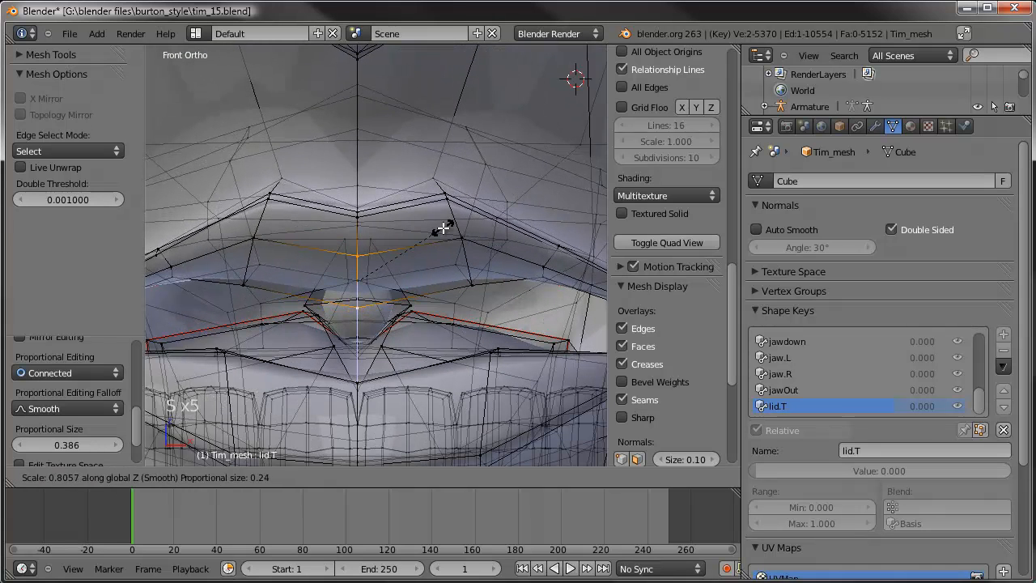
{"action": "left_click", "coordinate": [379, 263]}
{"action": "right_click", "coordinate": [385, 311]}
{"action": "key", "text": "g"}
{"action": "key", "text": "z"}
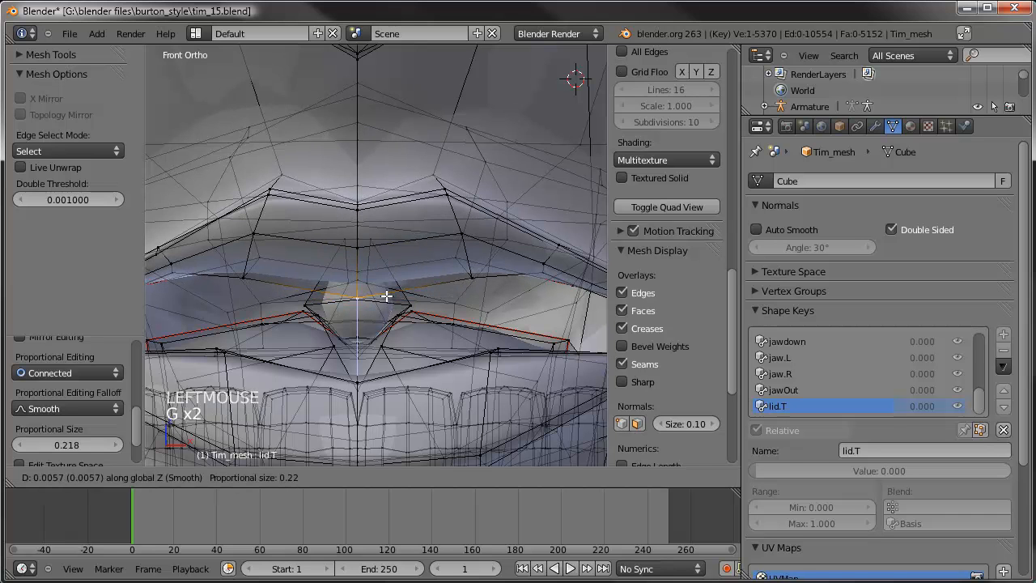
{"action": "left_click", "coordinate": [385, 286]}
Step: Select the two vertices just above the upper lip's peaks and move them slightly along Z
{"action": "right_click", "coordinate": [435, 164]}
{"action": "right_click", "coordinate": [281, 163], "text": "shift"}
{"action": "key", "text": "g"}
{"action": "key", "text": "z"}
{"action": "left_click", "coordinate": [296, 150]}
Step: Select the vertex at the outer top of each nostril and move the pair along Z with a proportional size of 0.180
{"action": "scroll", "coordinate": [295, 150], "scroll_direction": "down", "scroll_amount": 5}
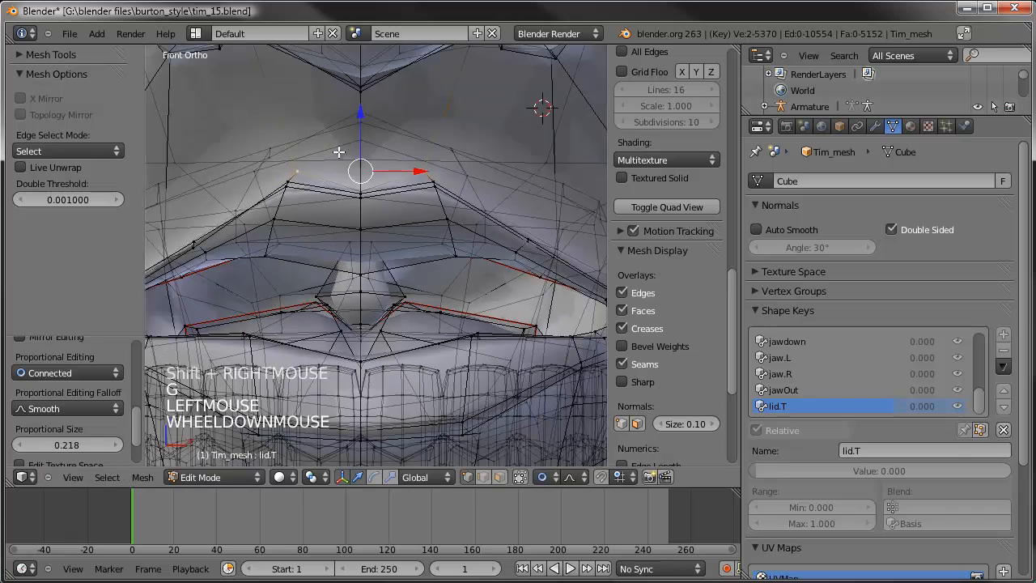
{"action": "middle_click_drag", "start_coordinate": [481, 85], "coordinate": [467, 204], "text": "shift"}
{"action": "right_click", "coordinate": [461, 179]}
{"action": "right_click", "coordinate": [259, 175], "text": "shift"}
{"action": "key", "text": "g"}
{"action": "key", "text": "z"}
{"action": "scroll", "coordinate": [455, 172], "scroll_direction": "up", "scroll_amount": 2}
{"action": "left_click", "coordinate": [457, 182]}
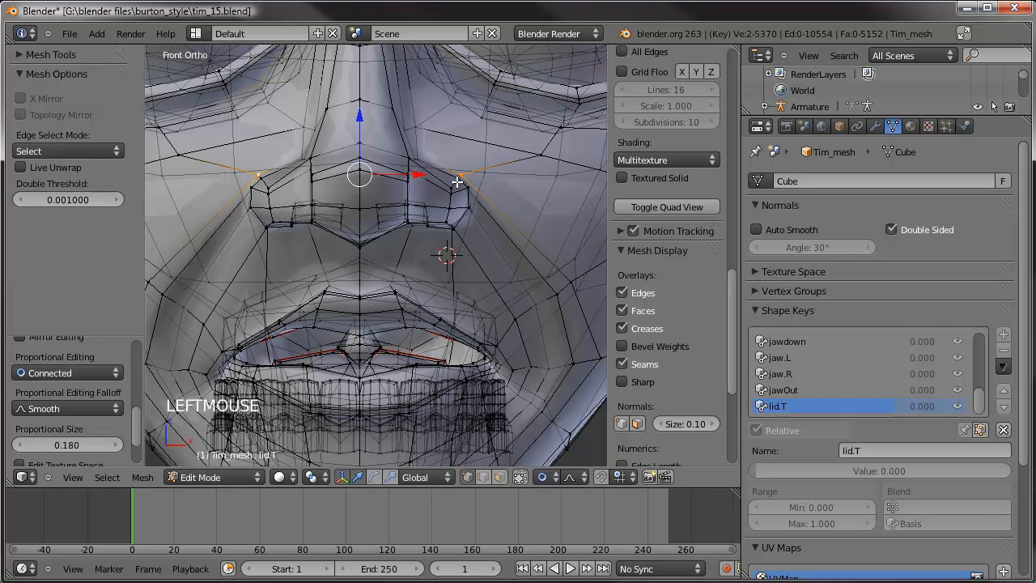
{"action": "mouse_move", "coordinate": [455, 321]}
{"action": "right_mouse_down"}
{"action": "mouse_move", "coordinate": [485, 312]}
{"action": "mouse_move", "coordinate": [475, 317]}
{"action": "right_mouse_up"}
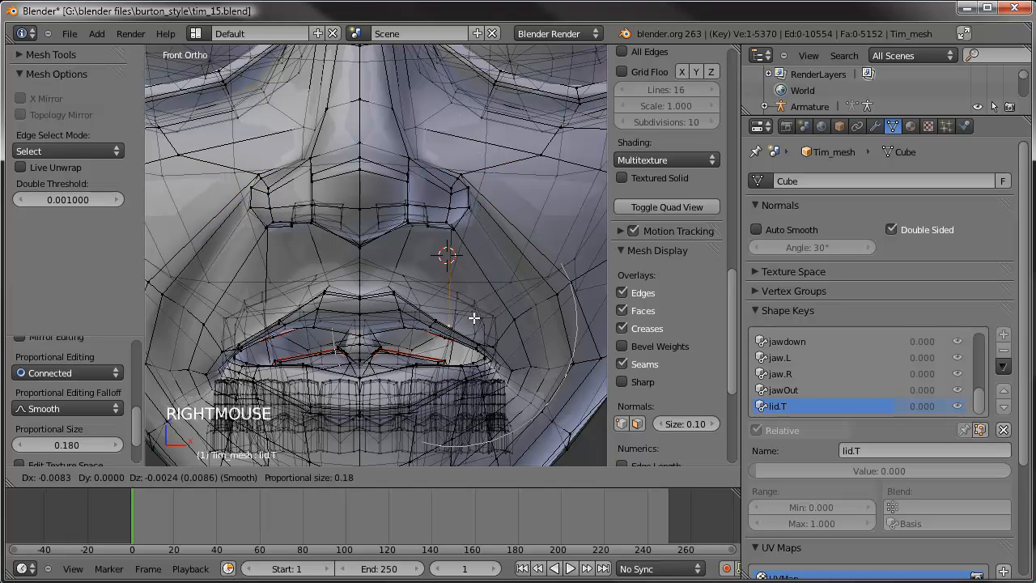
{"action": "right_click", "coordinate": [478, 316]}
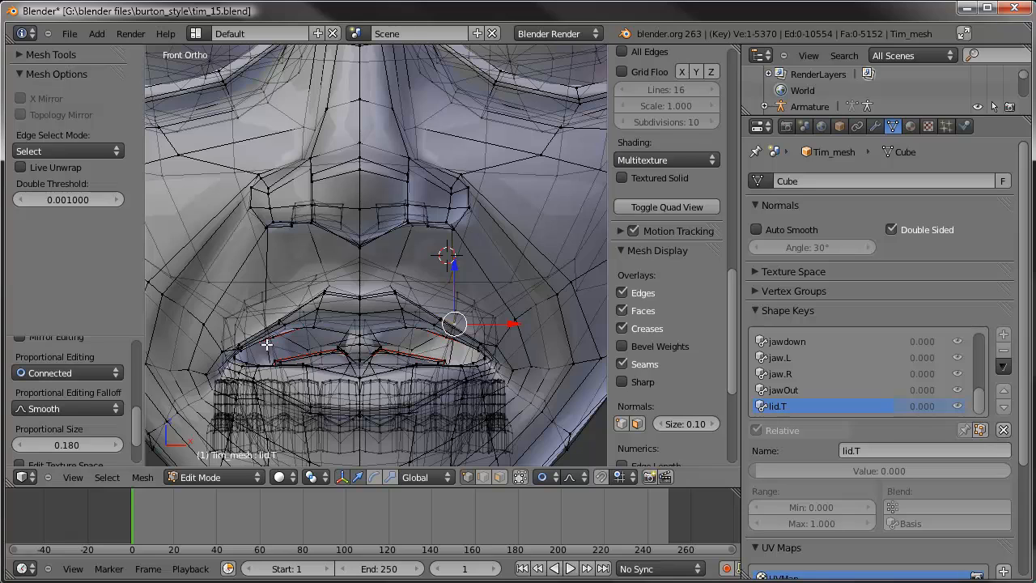
{"action": "right_click", "coordinate": [267, 315], "text": "shift"}
{"action": "key", "text": "ctrl+z"}
{"action": "scroll", "coordinate": [486, 348], "scroll_direction": "up", "scroll_amount": 2}
{"action": "middle_click_drag", "start_coordinate": [478, 351], "coordinate": [198, 325]}
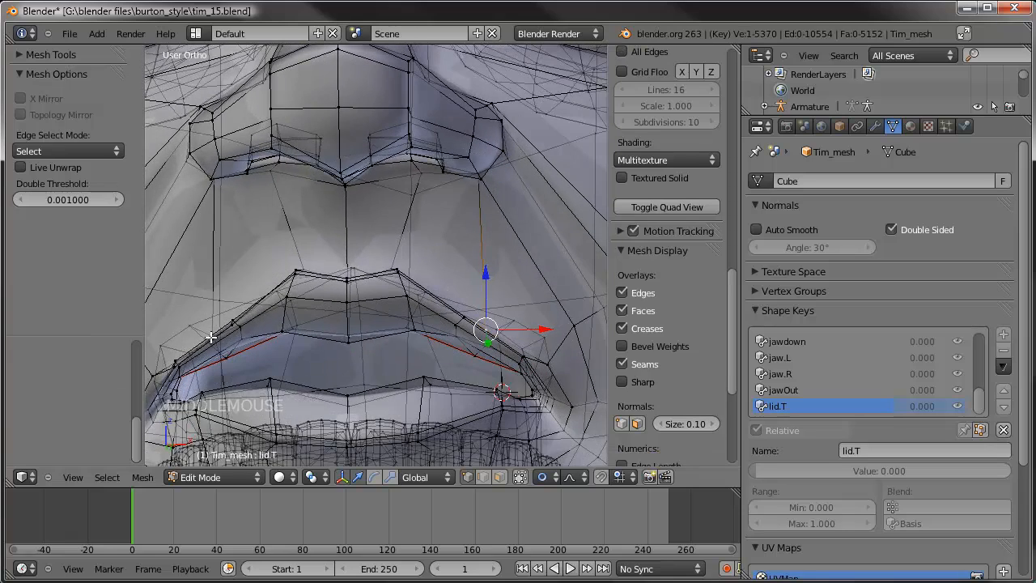
{"action": "key", "text": "KP_1"}
{"action": "key", "text": "g"}
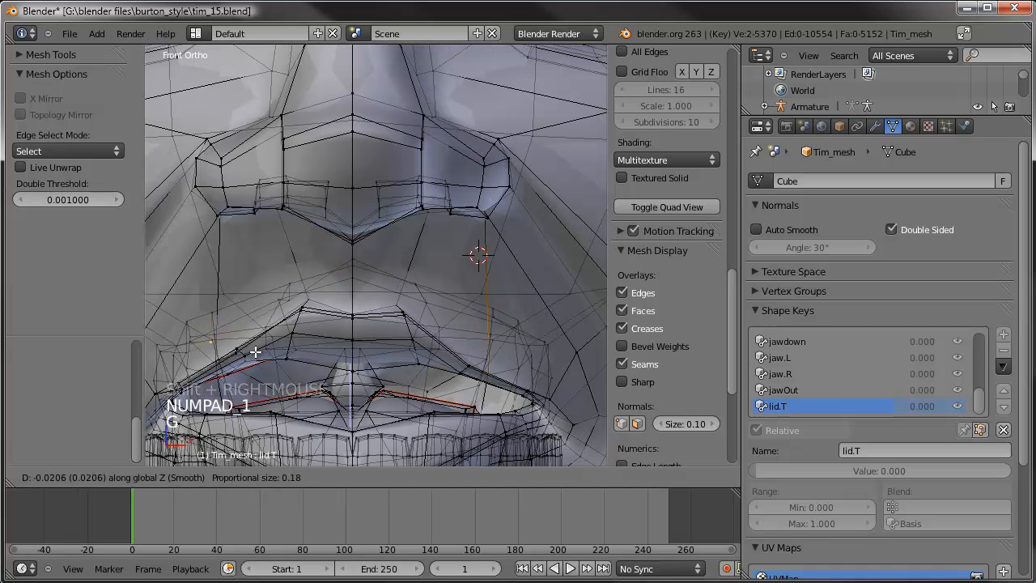
{"action": "right_click", "coordinate": [274, 370]}
Step: Add the vertex on the opposite side of the upper lip to the selection and raise both about 0.02 along Z with a proportional size of 0.290
{"action": "right_click", "coordinate": [253, 359], "text": "shift"}
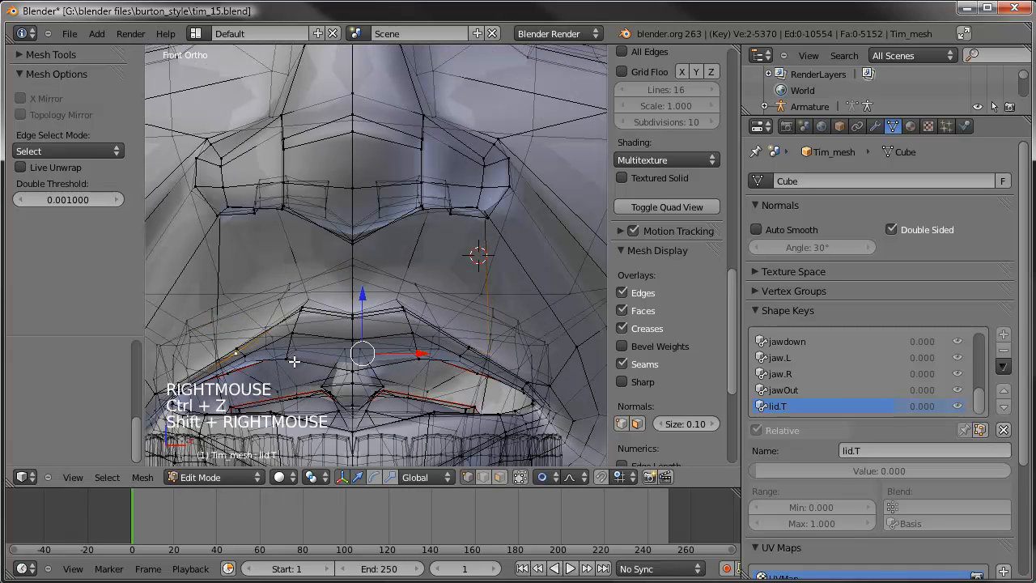
{"action": "key", "text": "g"}
{"action": "key", "text": "z"}
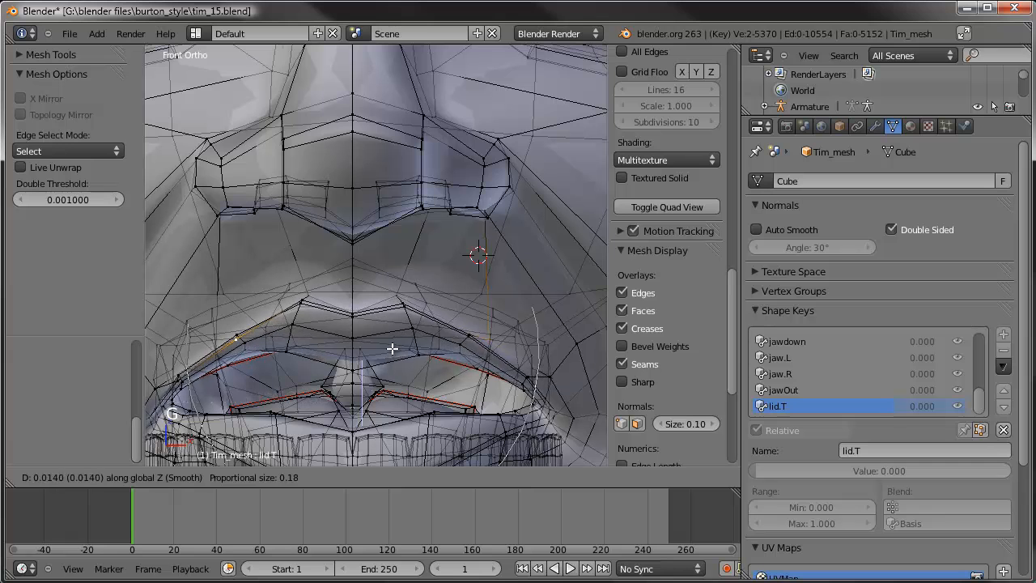
{"action": "scroll", "coordinate": [391, 347], "scroll_direction": "down", "scroll_amount": 5}
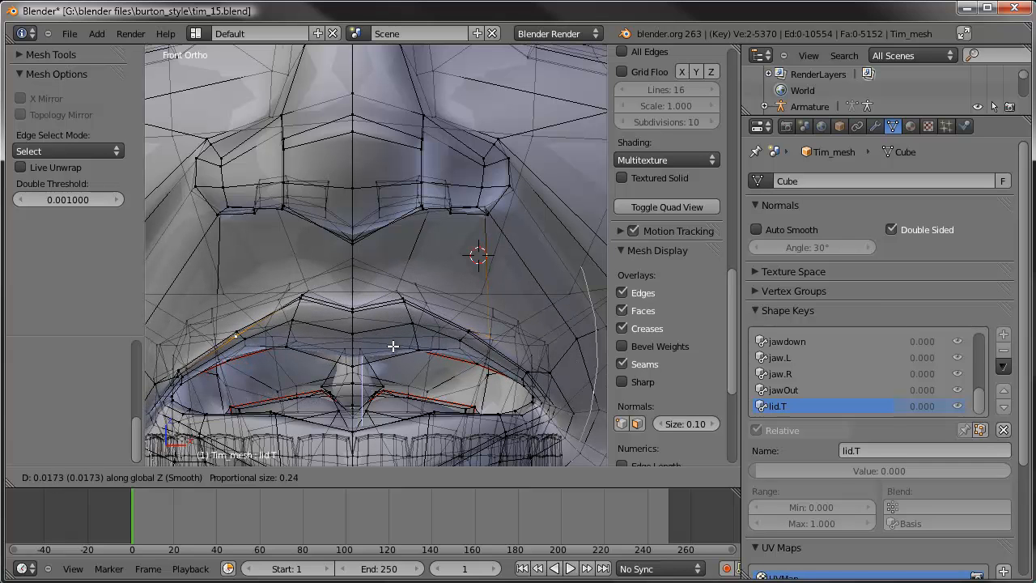
{"action": "left_click", "coordinate": [392, 347]}
Step: Select the edge loop around the mouth opening and scale it to about 0.93 along X with a proportional size of 0.29
{"action": "scroll", "coordinate": [451, 357], "scroll_direction": "down", "scroll_amount": 2}
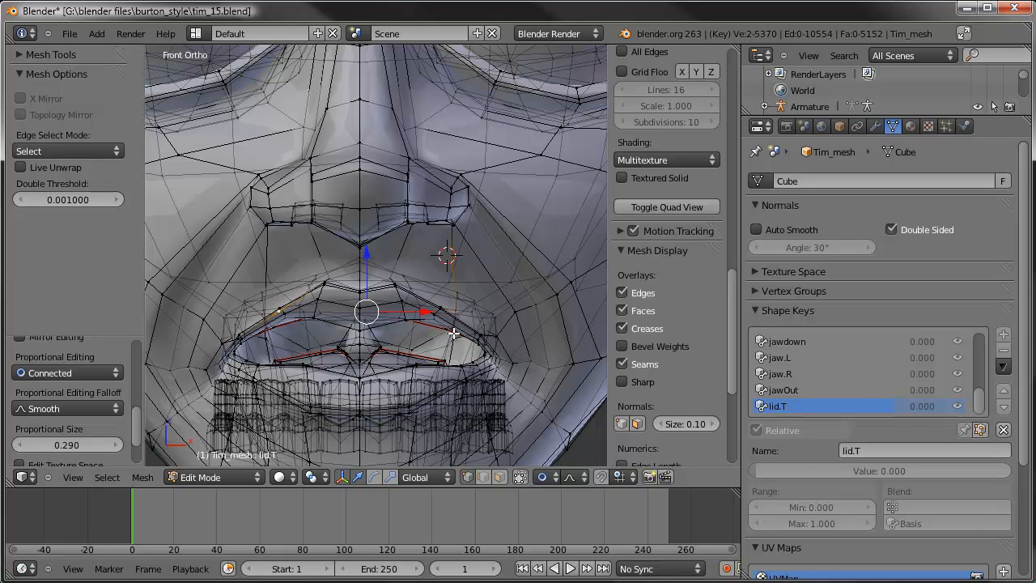
{"action": "right_click", "coordinate": [437, 323], "text": "alt"}
{"action": "key", "text": "s"}
{"action": "key", "text": "x"}
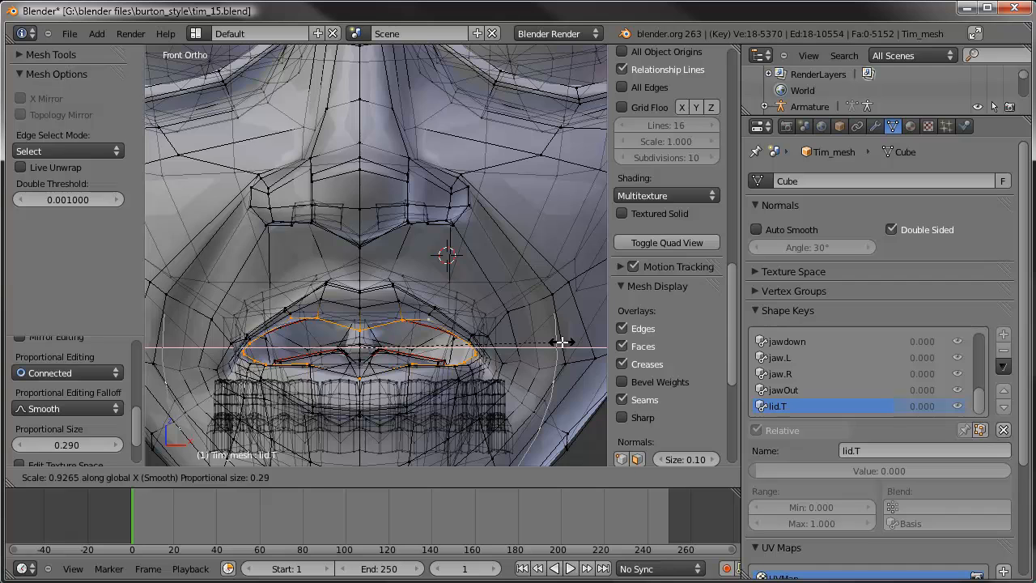
{"action": "left_click", "coordinate": [562, 342]}
Step: In object mode, set the lid.T shape key's value to 1.000 and rename the key lip.T
{"action": "key", "text": "Tab"}
{"action": "scroll", "coordinate": [351, 331], "scroll_direction": "down", "scroll_amount": 3}
{"action": "left_click", "coordinate": [784, 467]}
{"action": "left_click_drag", "start_coordinate": [784, 471], "coordinate": [1010, 470]}
{"action": "left_click", "coordinate": [847, 450]}
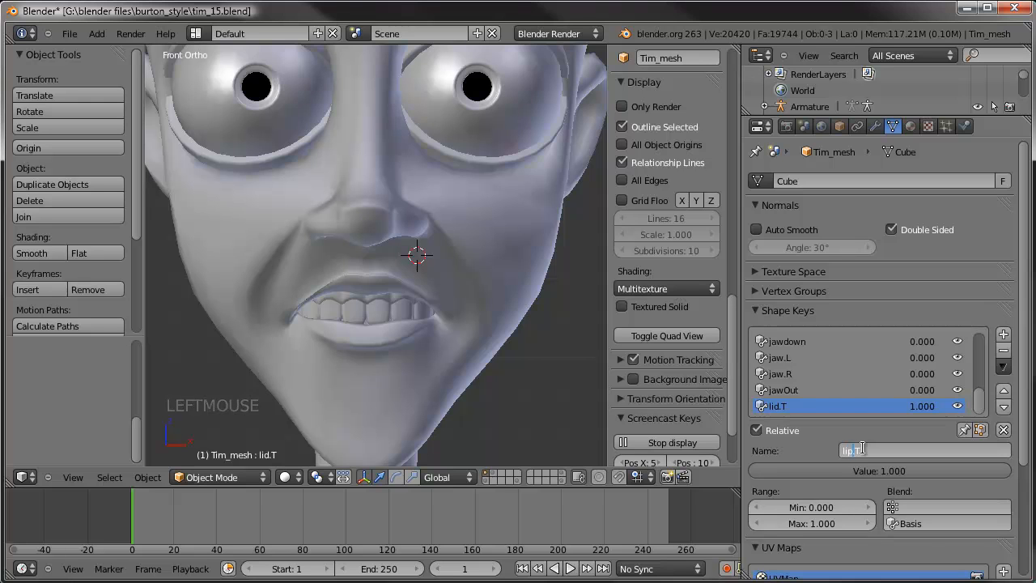
{"action": "key", "text": "Return"}
{"action": "left_click_drag", "start_coordinate": [915, 475], "coordinate": [1010, 472]}
Step: In edit mode, move the vertex at the lower outer edge of one nostril slightly down along Z with proportional editing
{"action": "middle_click_drag", "start_coordinate": [534, 383], "coordinate": [347, 301]}
{"action": "scroll", "coordinate": [315, 236], "scroll_direction": "up", "scroll_amount": 4}
{"action": "key", "text": "Tab"}
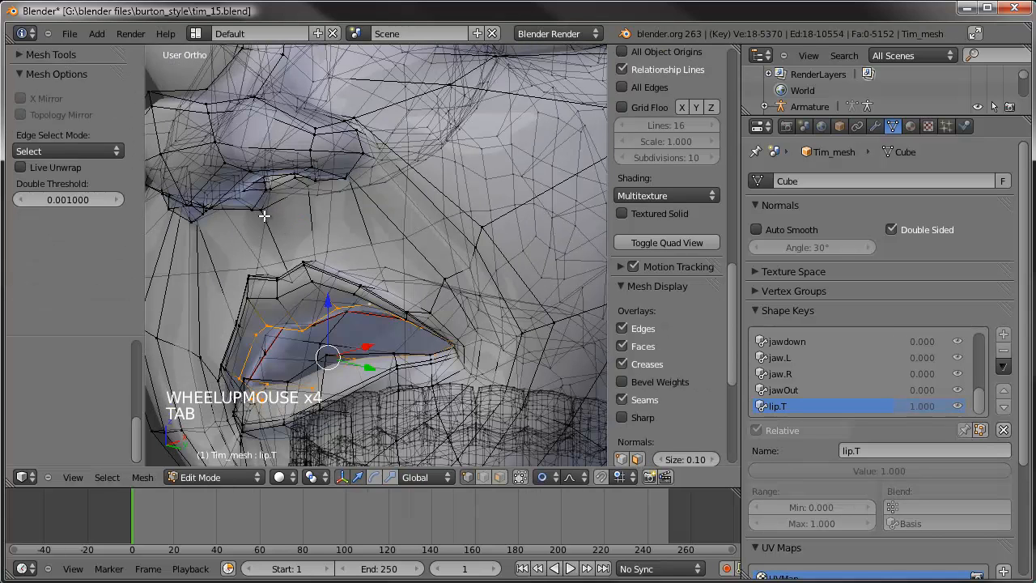
{"action": "key", "text": "g"}
{"action": "key", "text": "g"}
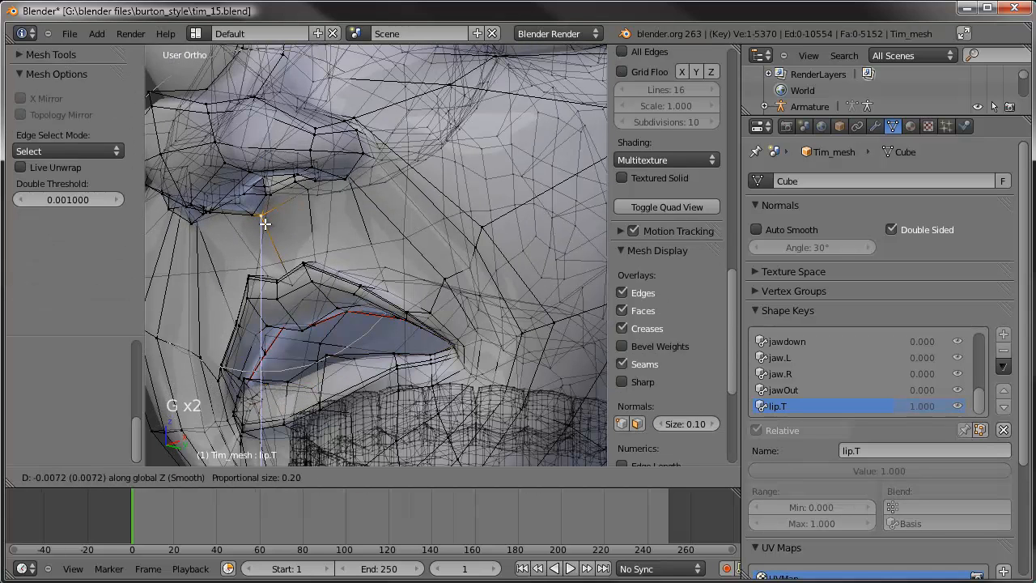
{"action": "left_click", "coordinate": [275, 224]}
Step: Select the vertices at the lower outer edge of both nostrils and move the pair down along Z with a proportional size of 0.164
{"action": "right_click", "coordinate": [350, 173]}
{"action": "middle_click_drag", "start_coordinate": [336, 215], "coordinate": [404, 200]}
{"action": "right_click", "coordinate": [216, 182], "text": "shift"}
{"action": "key", "text": "g"}
{"action": "key", "text": "z"}
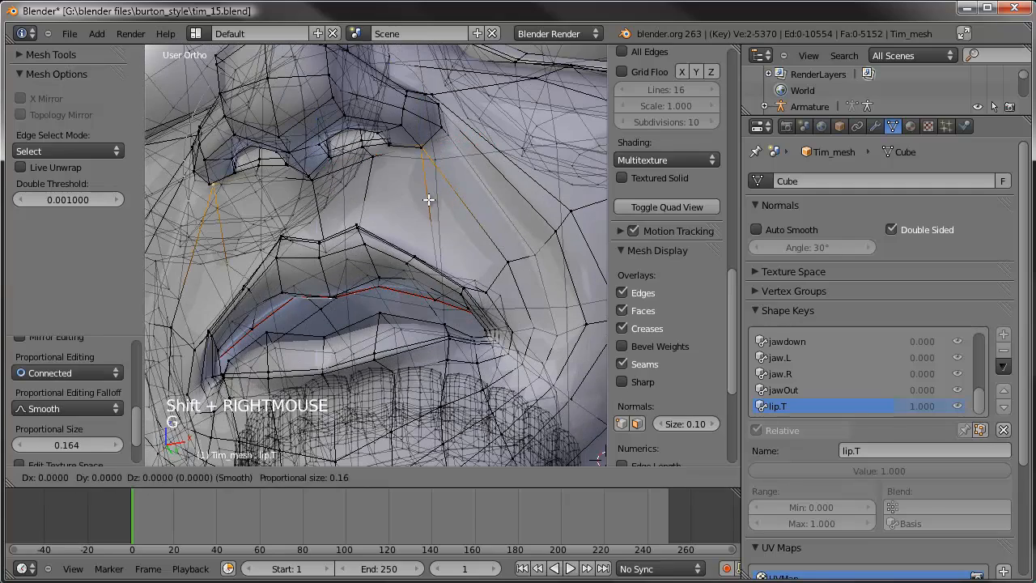
{"action": "left_click", "coordinate": [429, 210]}
Step: In object mode, preview the upper-lip raise by varying the lip.T value up to 1.000
{"action": "scroll", "coordinate": [429, 210], "scroll_direction": "down", "scroll_amount": 3}
{"action": "key", "text": "Tab"}
{"action": "middle_click_drag", "start_coordinate": [429, 211], "coordinate": [437, 283]}
{"action": "left_click_drag", "start_coordinate": [898, 478], "coordinate": [967, 454]}
{"action": "left_click_drag", "start_coordinate": [767, 449], "coordinate": [972, 432]}
Step: From the side, select the vertices just above the upper lip and move them about 0.023 forward and 0.004 down with a proportional size of 0.180
{"action": "middle_click_drag", "start_coordinate": [411, 317], "coordinate": [295, 329]}
{"action": "scroll", "coordinate": [323, 275], "scroll_direction": "up", "scroll_amount": 4}
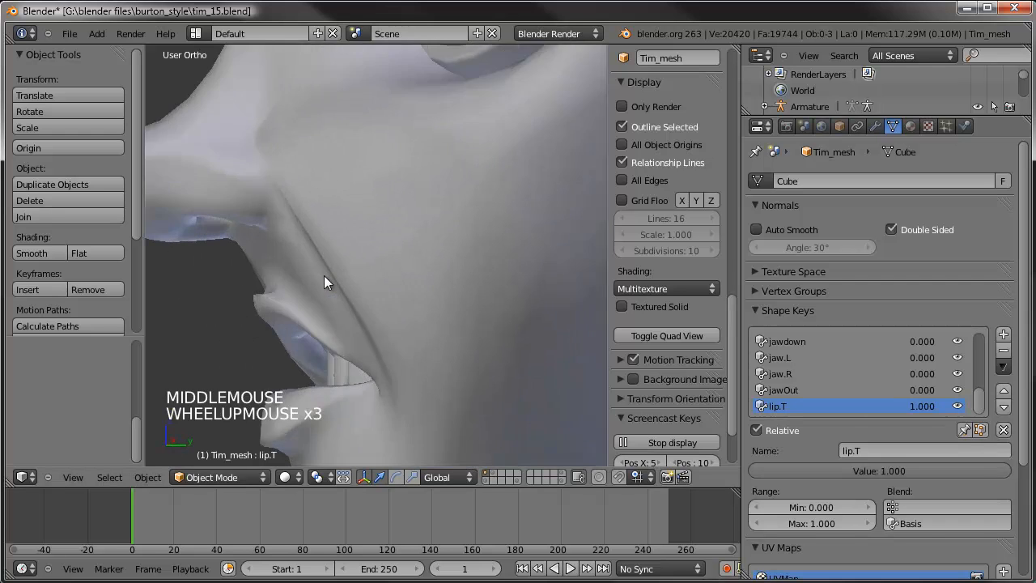
{"action": "key", "text": "Tab"}
{"action": "key", "text": "KP_3"}
{"action": "middle_click_drag", "start_coordinate": [324, 276], "coordinate": [330, 282], "text": "shift"}
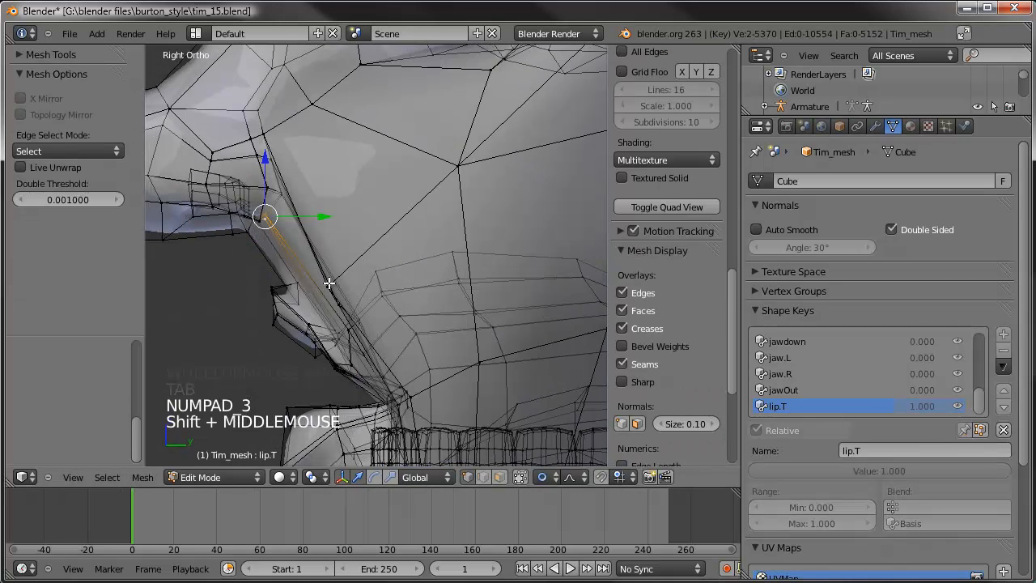
{"action": "scroll", "coordinate": [324, 287], "scroll_direction": "up", "scroll_amount": 2}
{"action": "right_click", "coordinate": [261, 325]}
{"action": "right_click", "coordinate": [261, 325], "text": "shift"}
{"action": "key", "text": "g"}
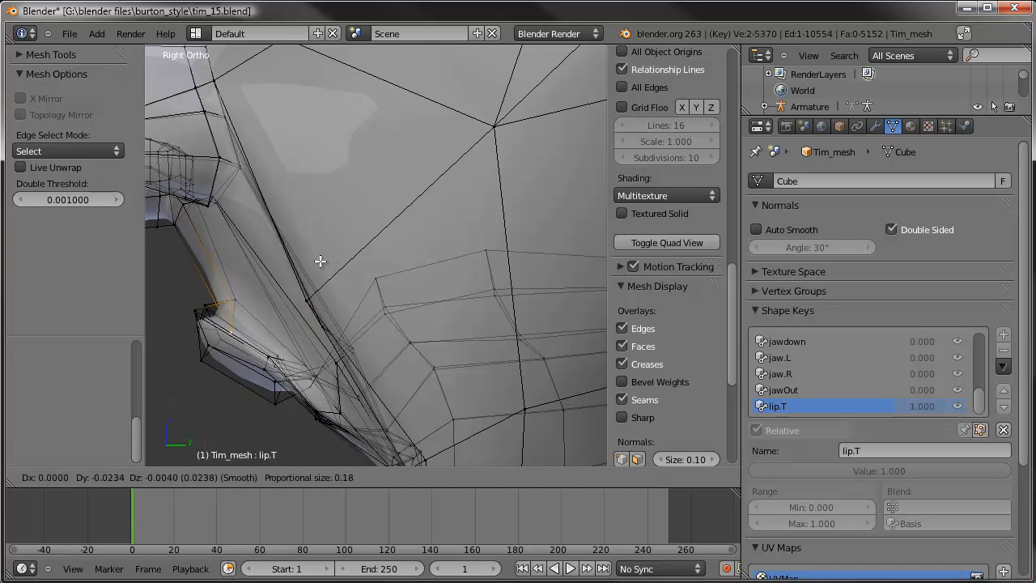
{"action": "left_click", "coordinate": [319, 261]}
Step: Select the vertex above the side of the upper lip and move it slightly forward with a proportional size of 0.180
{"action": "right_click", "coordinate": [301, 360]}
{"action": "right_click", "coordinate": [303, 361], "text": "shift"}
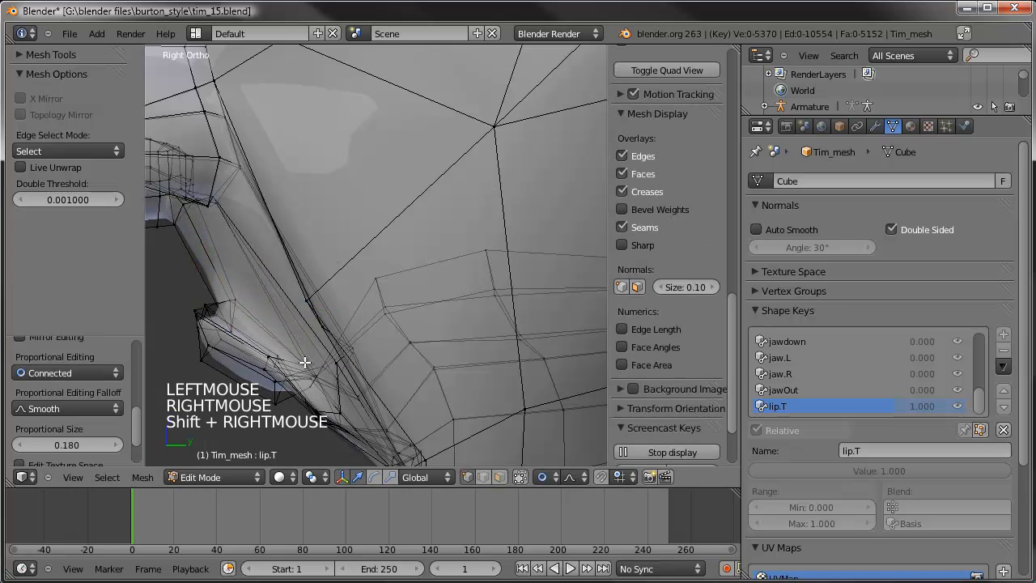
{"action": "key", "text": "c"}
{"action": "left_click", "coordinate": [303, 363]}
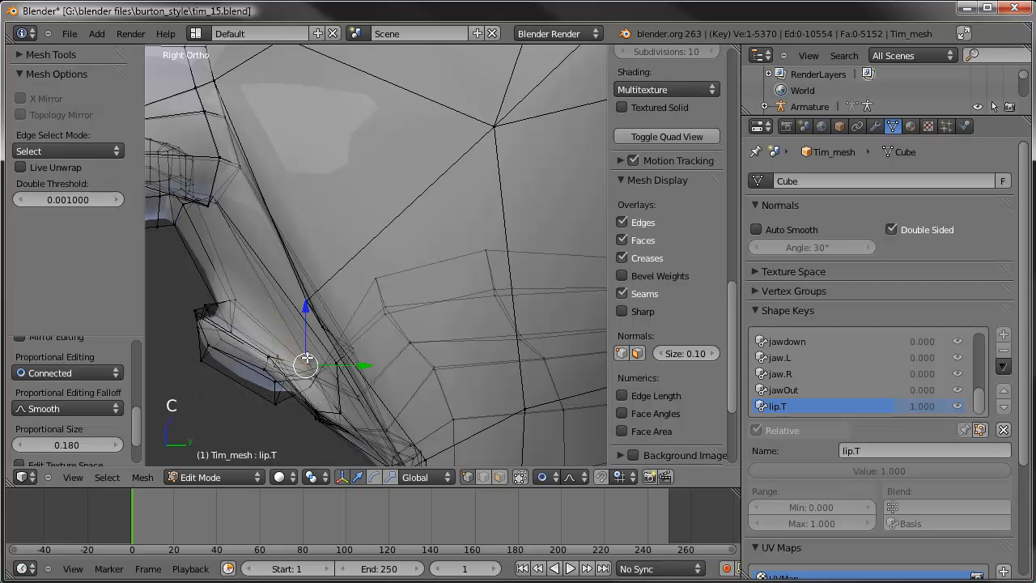
{"action": "key", "text": "g"}
{"action": "key", "text": "g"}
{"action": "left_click", "coordinate": [337, 337]}
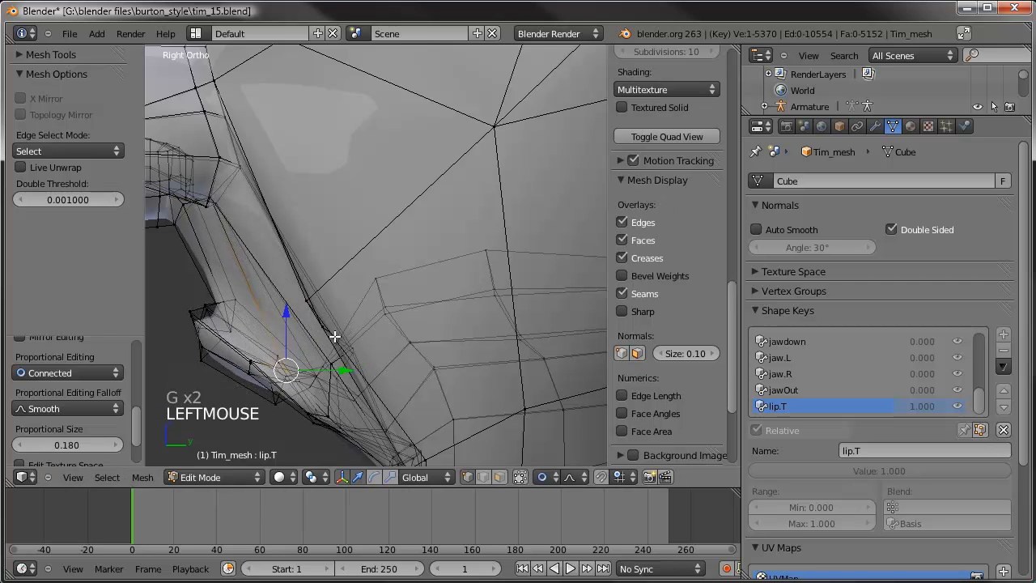
Step: Return to object mode and check the lip.T deformation from the front by varying its value up to 1.000
{"action": "scroll", "coordinate": [334, 335], "scroll_direction": "down", "scroll_amount": 6}
{"action": "key", "text": "Tab"}
{"action": "middle_click_drag", "start_coordinate": [335, 334], "coordinate": [482, 275]}
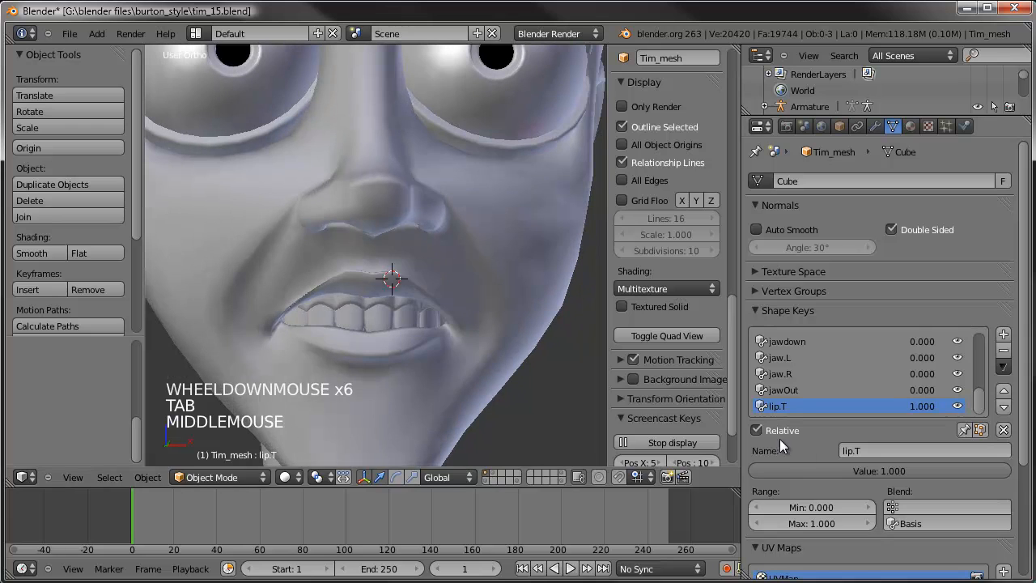
{"action": "left_click", "coordinate": [850, 470]}
{"action": "left_click_drag", "start_coordinate": [851, 470], "coordinate": [1010, 466]}
{"action": "middle_click_drag", "start_coordinate": [324, 348], "coordinate": [242, 455]}
Step: Switch the mesh to Sculpt Mode and choose the Smooth brush
{"action": "left_click", "coordinate": [220, 477]}
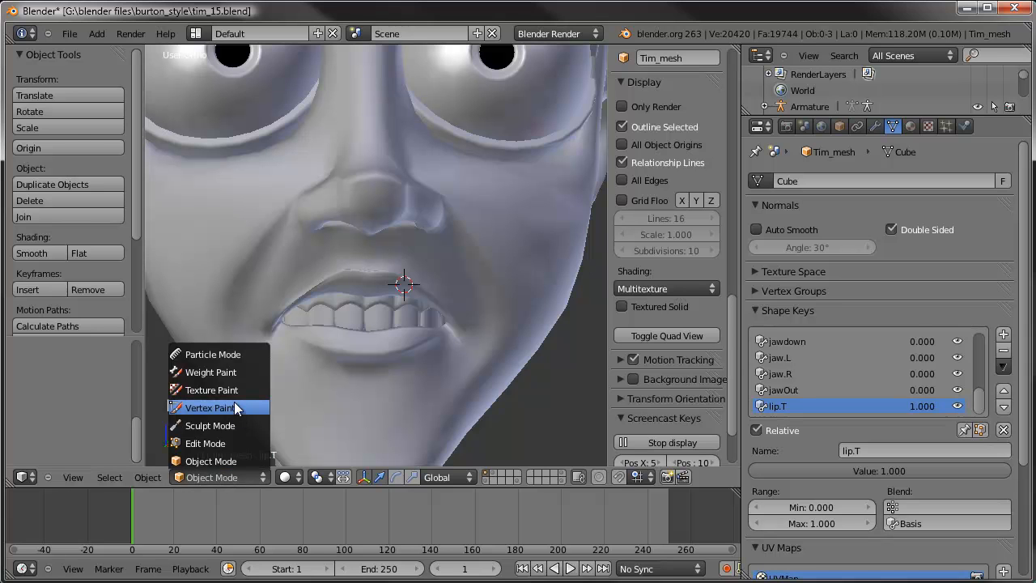
{"action": "left_click", "coordinate": [221, 425]}
{"action": "left_click", "coordinate": [65, 116]}
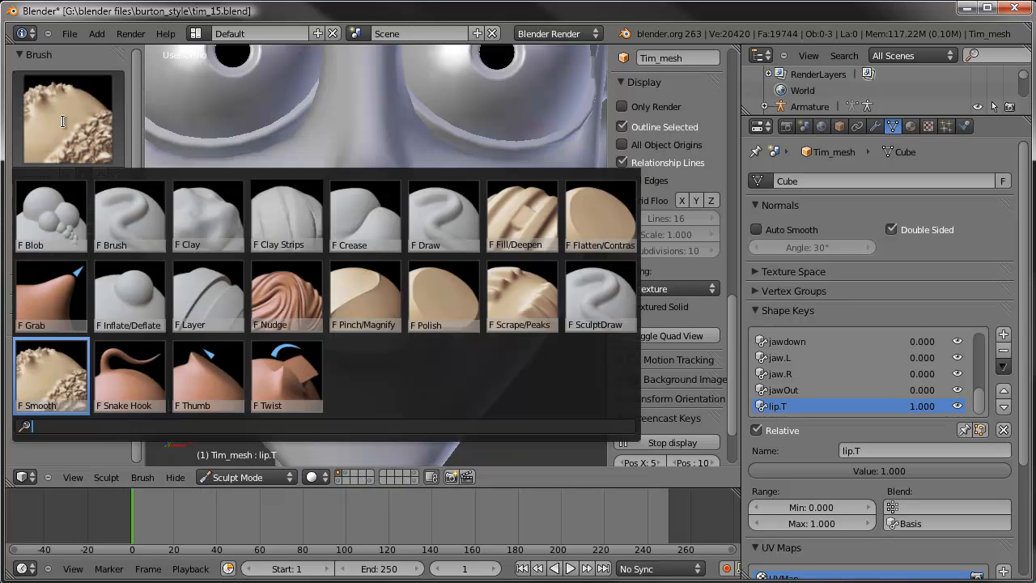
Step: Try smoothing the upper lip with the Smooth brush in solid and wireframe display, undoing each trial stroke
{"action": "scroll", "coordinate": [447, 267], "scroll_direction": "up", "scroll_amount": 4}
{"action": "mouse_move", "coordinate": [462, 312]}
{"action": "middle_mouse_down"}
{"action": "mouse_move", "coordinate": [416, 346]}
{"action": "mouse_move", "coordinate": [411, 313]}
{"action": "mouse_move", "coordinate": [277, 317]}
{"action": "middle_mouse_up"}
{"action": "left_click_drag", "start_coordinate": [275, 318], "coordinate": [265, 335]}
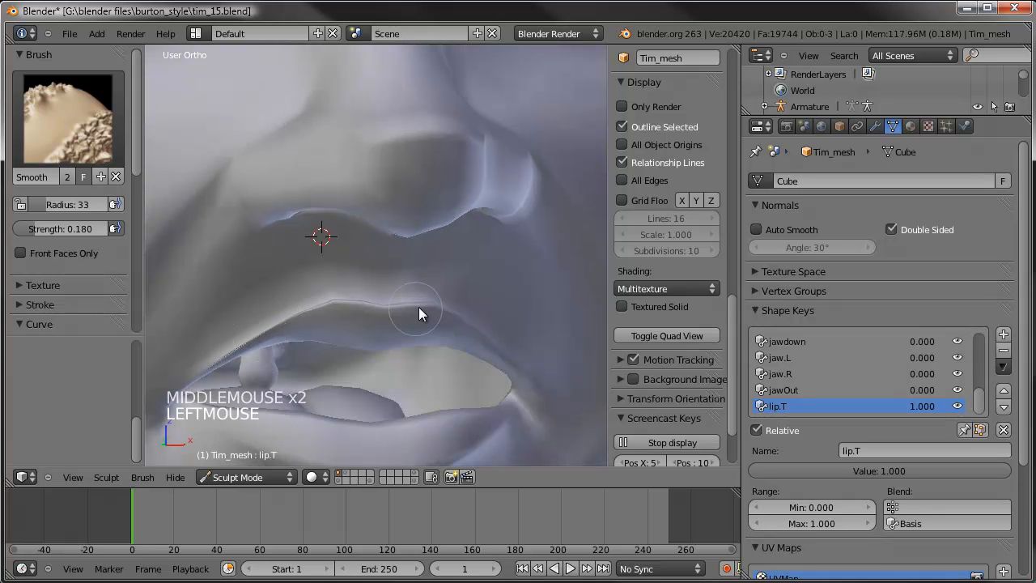
{"action": "key", "text": "ctrl+z"}
{"action": "scroll", "coordinate": [423, 314], "scroll_direction": "down", "scroll_amount": 3}
{"action": "middle_click_drag", "start_coordinate": [423, 313], "coordinate": [409, 276]}
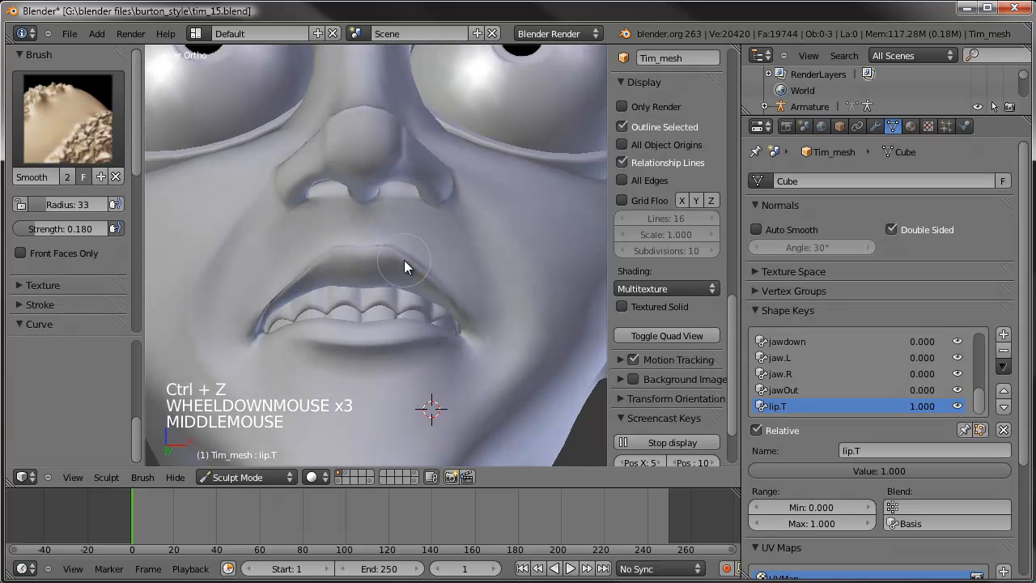
{"action": "left_click_drag", "start_coordinate": [417, 266], "coordinate": [418, 264]}
{"action": "scroll", "coordinate": [437, 267], "scroll_direction": "down", "scroll_amount": 2}
{"action": "scroll", "coordinate": [436, 267], "scroll_direction": "down", "scroll_amount": 1}
{"action": "middle_click_drag", "start_coordinate": [436, 267], "coordinate": [329, 260]}
{"action": "key", "text": "ctrl+z"}
{"action": "scroll", "coordinate": [405, 317], "scroll_direction": "up", "scroll_amount": 2}
{"action": "key", "text": "z"}
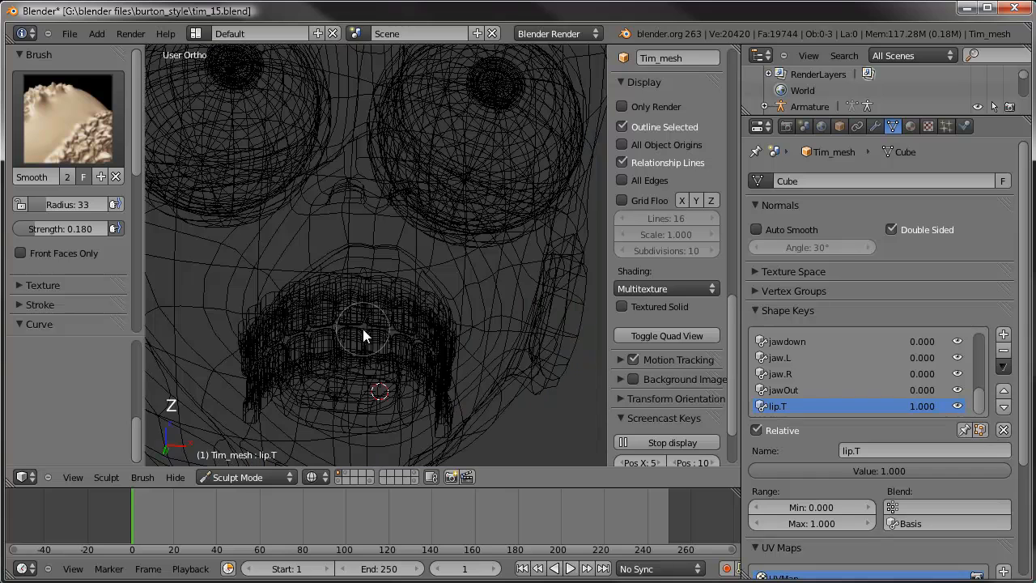
{"action": "left_click_drag", "start_coordinate": [331, 252], "coordinate": [319, 262]}
{"action": "key", "text": "ctrl+z"}
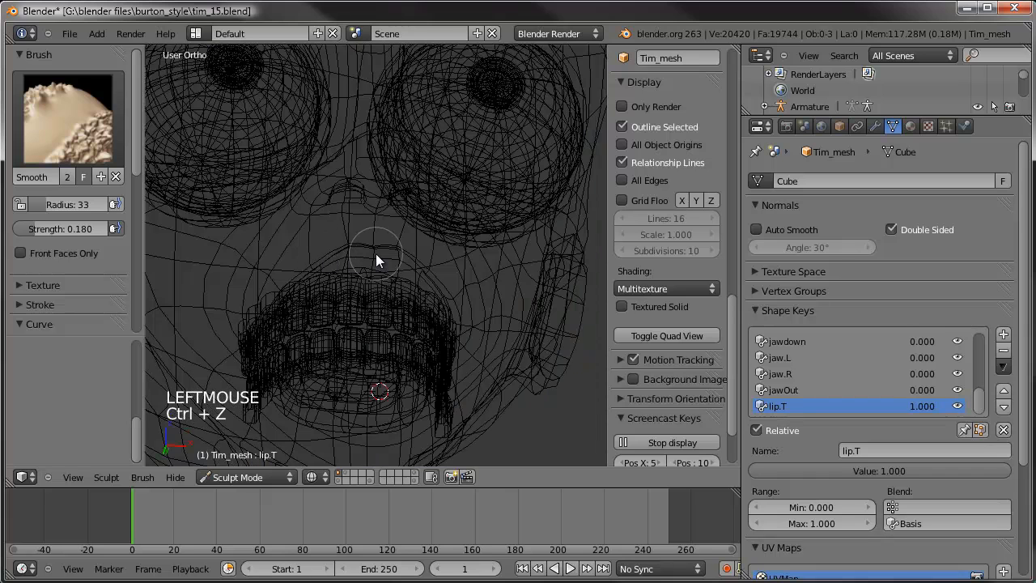
Step: Reveal the hidden mesh parts in edit mode, deselect everything, and return to Sculpt Mode with solid display
{"action": "middle_click_drag", "start_coordinate": [389, 237], "coordinate": [366, 282]}
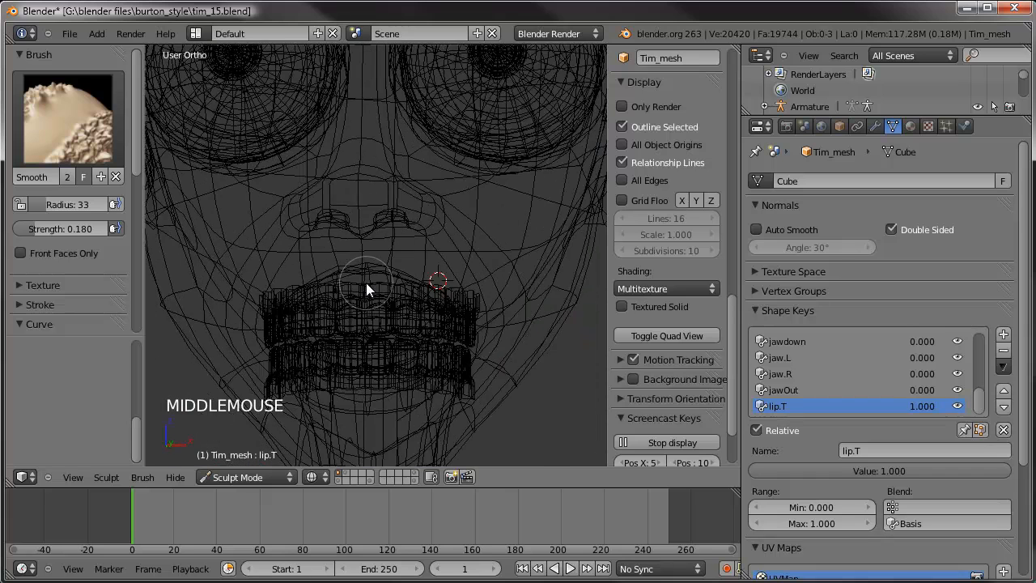
{"action": "key", "text": "Tab"}
{"action": "key", "text": "a"}
{"action": "key", "text": "a"}
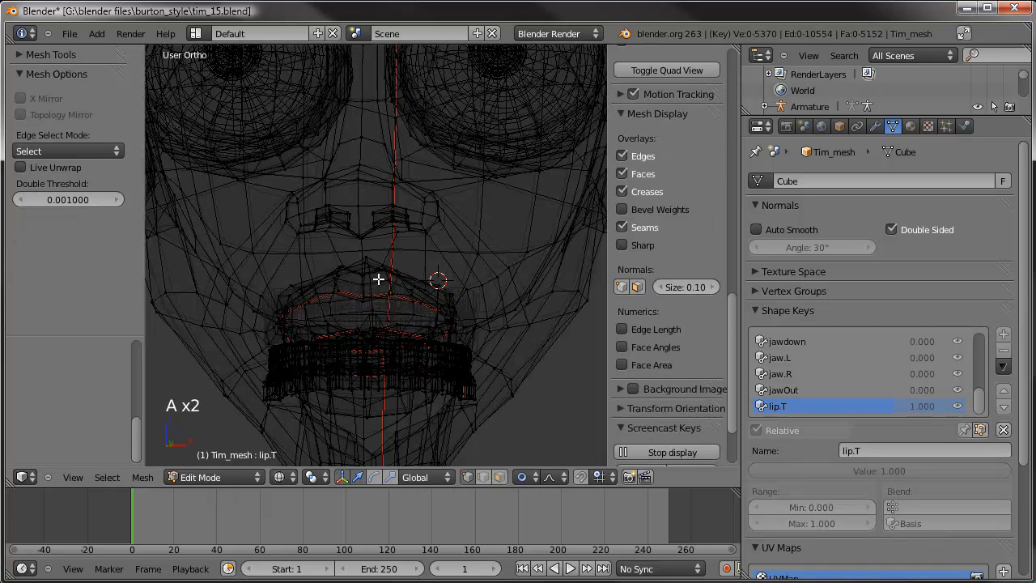
{"action": "key", "text": "alt+h"}
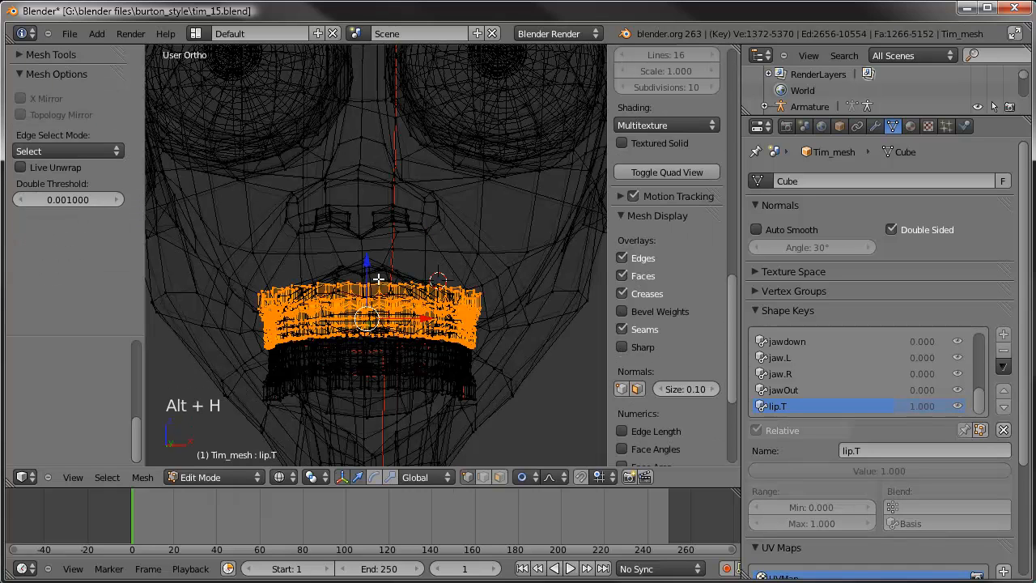
{"action": "key", "text": "a"}
{"action": "key", "text": "Tab"}
{"action": "key", "text": "z"}
Step: Smooth the upper lip and the mouth corners with the Smooth brush at radius 33 and strength 0.180
{"action": "mouse_move", "coordinate": [397, 273]}
{"action": "left_mouse_down"}
{"action": "mouse_move", "coordinate": [328, 279]}
{"action": "mouse_move", "coordinate": [300, 302]}
{"action": "left_mouse_up"}
{"action": "left_click_drag", "start_coordinate": [361, 276], "coordinate": [366, 276]}
{"action": "middle_click_drag", "start_coordinate": [366, 275], "coordinate": [372, 299]}
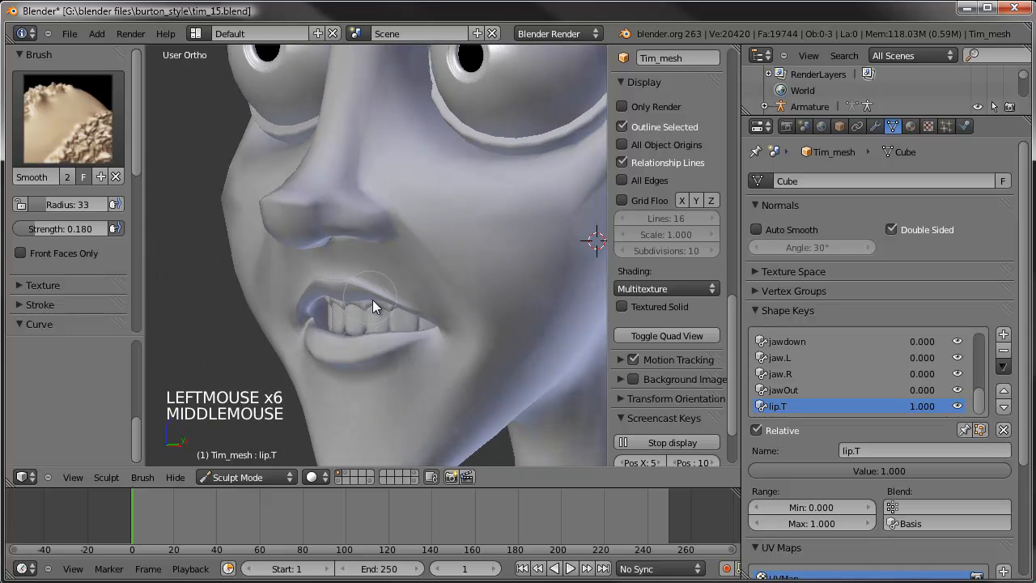
{"action": "scroll", "coordinate": [373, 301], "scroll_direction": "up", "scroll_amount": 2}
{"action": "left_click_drag", "start_coordinate": [384, 314], "coordinate": [406, 317]}
{"action": "middle_click_drag", "start_coordinate": [336, 292], "coordinate": [394, 298]}
{"action": "left_click_drag", "start_coordinate": [299, 298], "coordinate": [288, 300]}
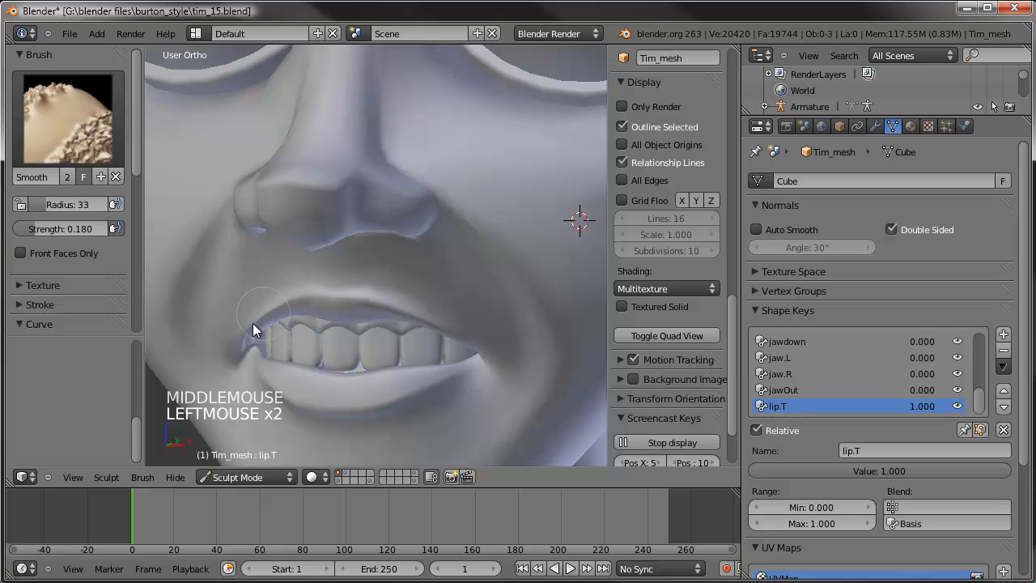
{"action": "left_click_drag", "start_coordinate": [245, 340], "coordinate": [260, 319]}
{"action": "mouse_move", "coordinate": [261, 319]}
{"action": "middle_mouse_down"}
{"action": "mouse_move", "coordinate": [371, 258]}
{"action": "mouse_move", "coordinate": [400, 291]}
{"action": "mouse_move", "coordinate": [379, 291]}
{"action": "middle_mouse_up"}
{"action": "left_click_drag", "start_coordinate": [353, 290], "coordinate": [318, 302]}
{"action": "left_click", "coordinate": [318, 302]}
{"action": "mouse_move", "coordinate": [318, 303]}
{"action": "middle_mouse_down"}
{"action": "mouse_move", "coordinate": [357, 319]}
{"action": "mouse_move", "coordinate": [441, 313]}
{"action": "middle_mouse_up"}
{"action": "left_click_drag", "start_coordinate": [442, 312], "coordinate": [473, 311]}
{"action": "middle_click_drag", "start_coordinate": [473, 311], "coordinate": [389, 278]}
{"action": "left_click_drag", "start_coordinate": [389, 277], "coordinate": [335, 288]}
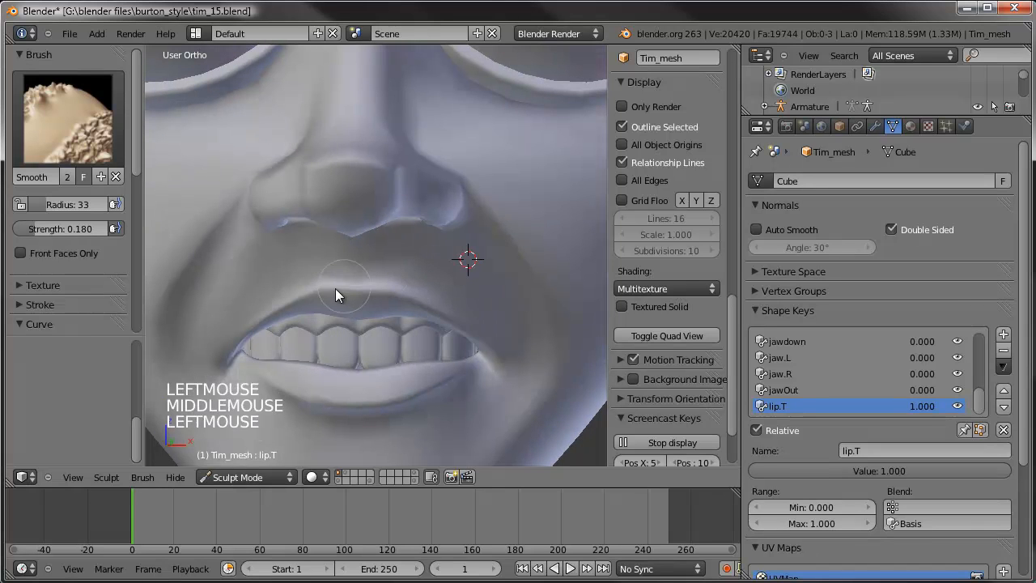
Step: Set the lip.T value to 0.000 and add a new shape key named lip.B
{"action": "left_click_drag", "start_coordinate": [894, 478], "coordinate": [1018, 469]}
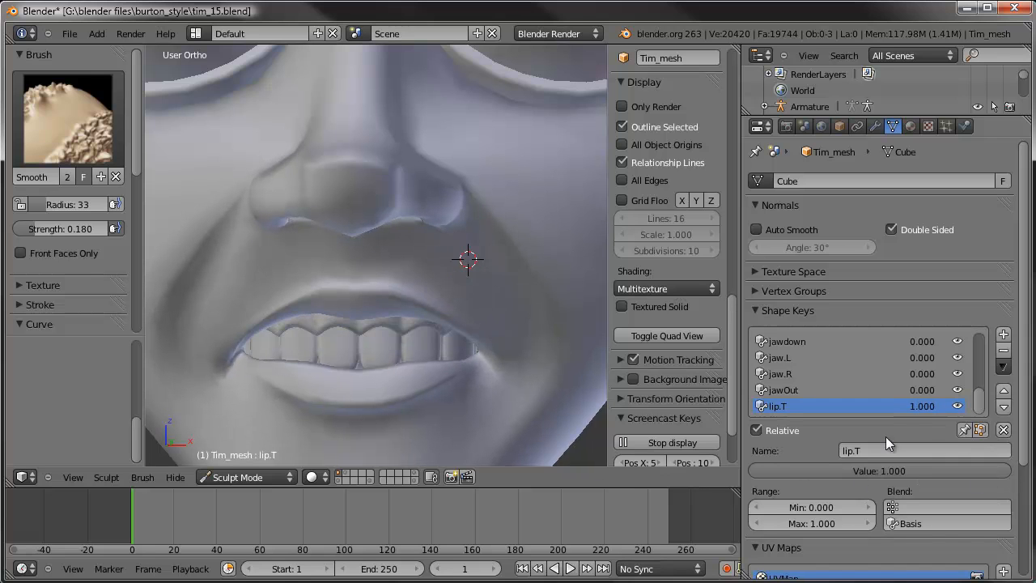
{"action": "left_click_drag", "start_coordinate": [855, 471], "coordinate": [757, 471]}
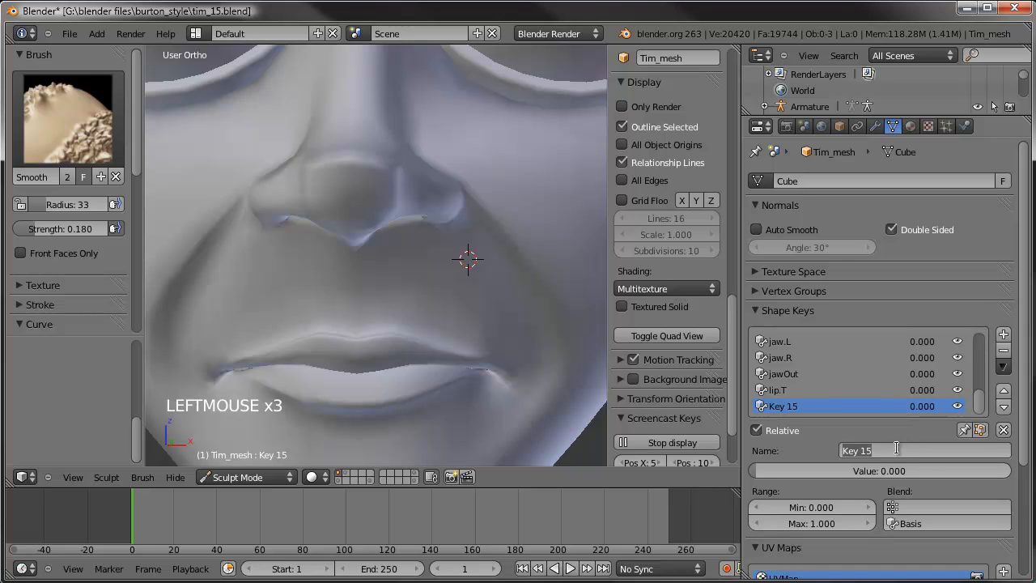
{"action": "key", "text": "Return"}
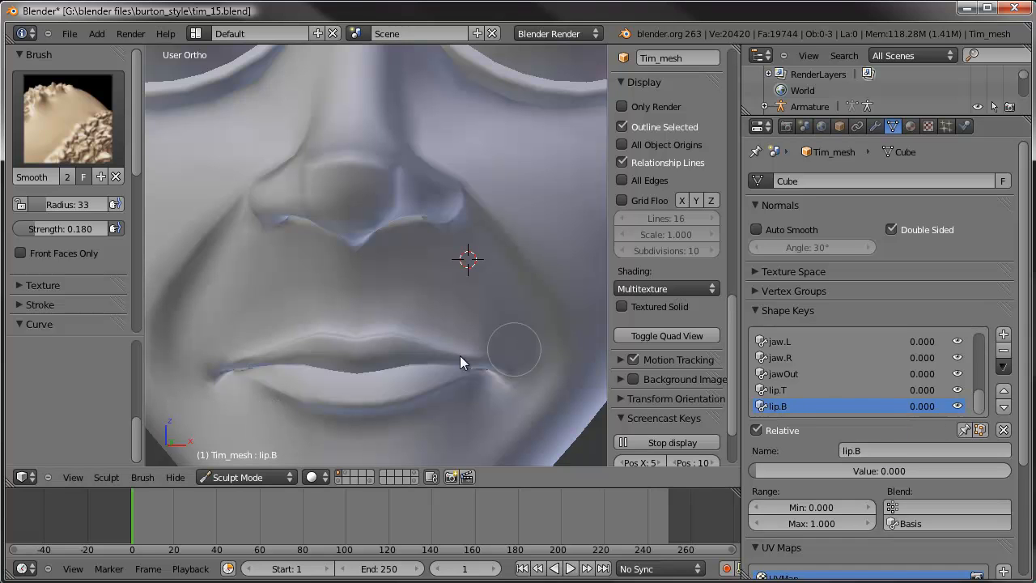
Step: Rename the two lip shape keys lips.T and lips.B
{"action": "middle_click_drag", "start_coordinate": [416, 363], "coordinate": [420, 292], "text": "shift"}
{"action": "left_click", "coordinate": [777, 390]}
{"action": "left_click", "coordinate": [850, 451]}
{"action": "type", "text": "s"}
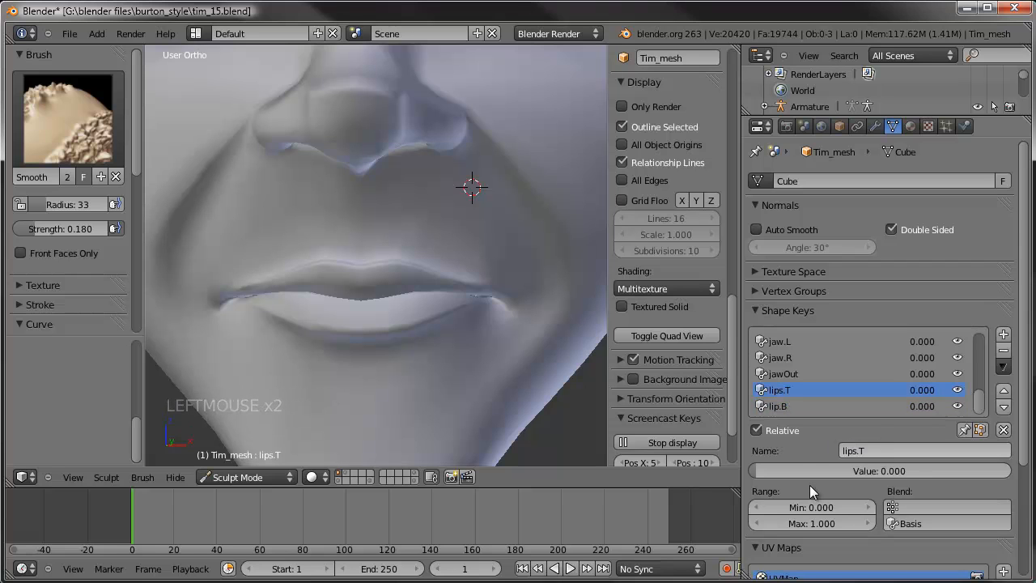
{"action": "left_click", "coordinate": [776, 406]}
{"action": "left_click", "coordinate": [854, 451]}
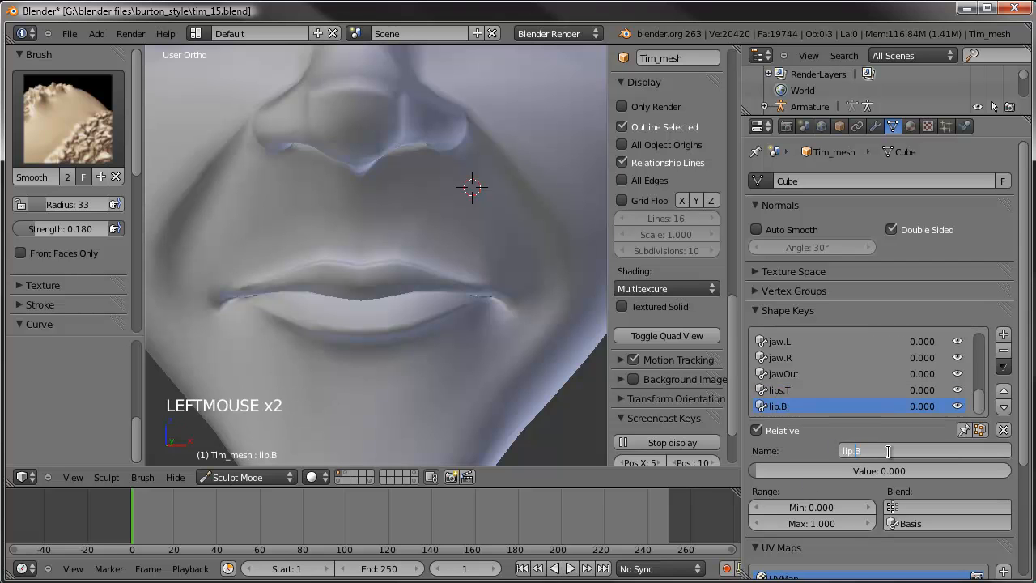
{"action": "type", "text": "s"}
{"action": "key", "text": "Return"}
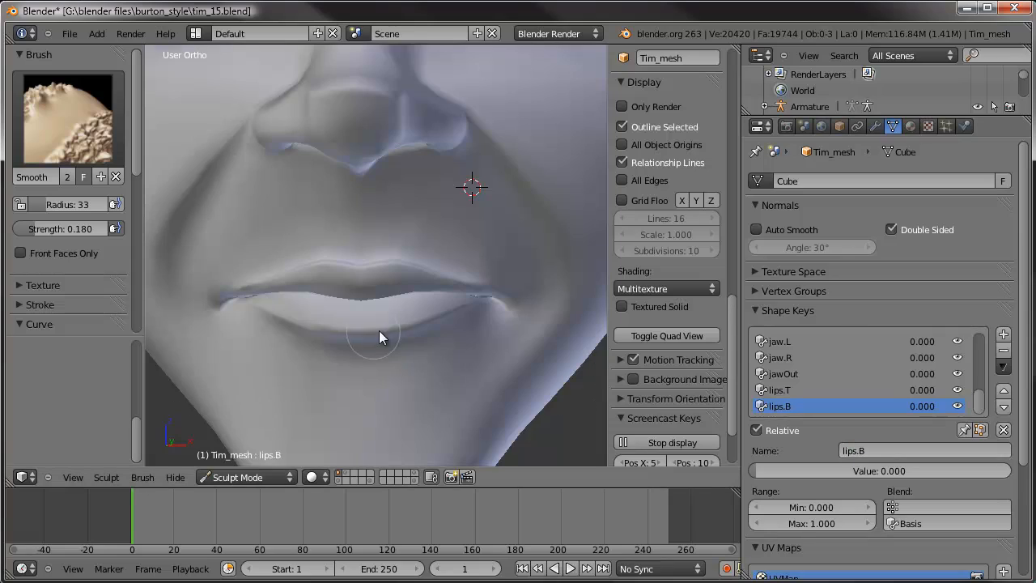
Step: In edit mode on lips.B, select the lower lip's four centre vertices and lower them about 0.06 along Z with a proportional size of 0.319
{"action": "middle_click_drag", "start_coordinate": [378, 330], "coordinate": [385, 306], "text": "shift"}
{"action": "key", "text": "KP_1"}
{"action": "scroll", "coordinate": [384, 306], "scroll_direction": "up", "scroll_amount": 2}
{"action": "key", "text": "Tab"}
{"action": "scroll", "coordinate": [385, 306], "scroll_direction": "up", "scroll_amount": 3}
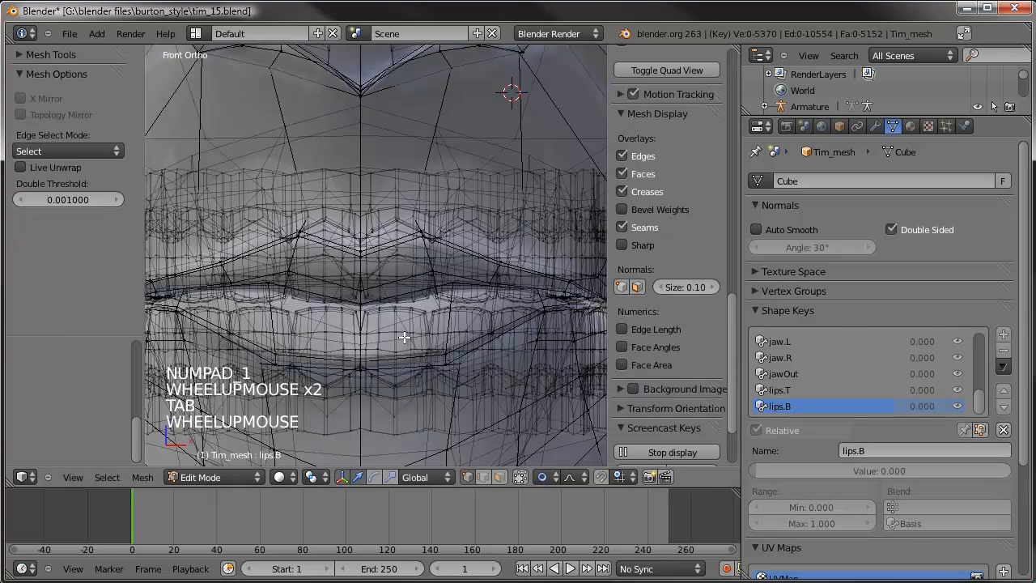
{"action": "scroll", "coordinate": [385, 306], "scroll_direction": "down", "scroll_amount": 8}
{"action": "middle_click_drag", "start_coordinate": [384, 306], "coordinate": [365, 314]}
{"action": "scroll", "coordinate": [316, 324], "scroll_direction": "up", "scroll_amount": 5}
{"action": "right_click", "coordinate": [344, 306]}
{"action": "right_click", "coordinate": [342, 306], "text": "shift"}
{"action": "right_click", "coordinate": [340, 325], "text": "shift"}
{"action": "scroll", "coordinate": [340, 327], "scroll_direction": "up", "scroll_amount": 3}
{"action": "right_click", "coordinate": [309, 337], "text": "shift"}
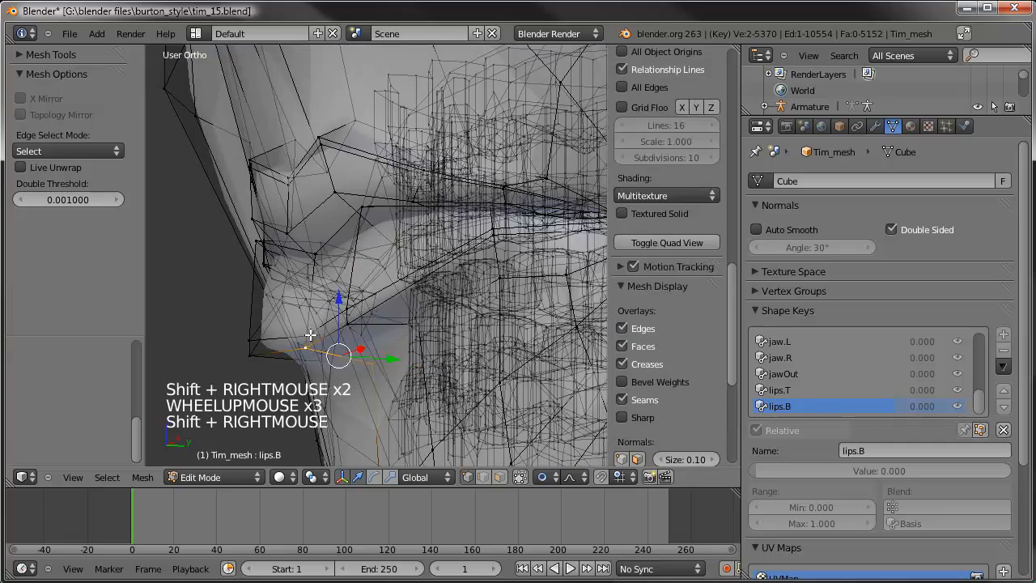
{"action": "key", "text": "KP_1"}
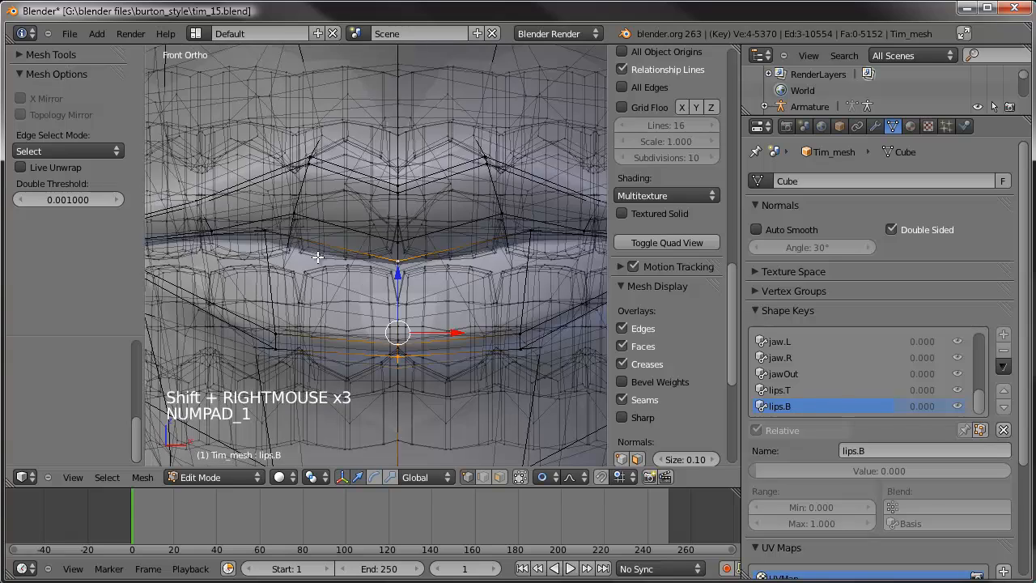
{"action": "scroll", "coordinate": [424, 200], "scroll_direction": "down", "scroll_amount": 4}
{"action": "key", "text": "g"}
{"action": "scroll", "coordinate": [430, 219], "scroll_direction": "down", "scroll_amount": 3}
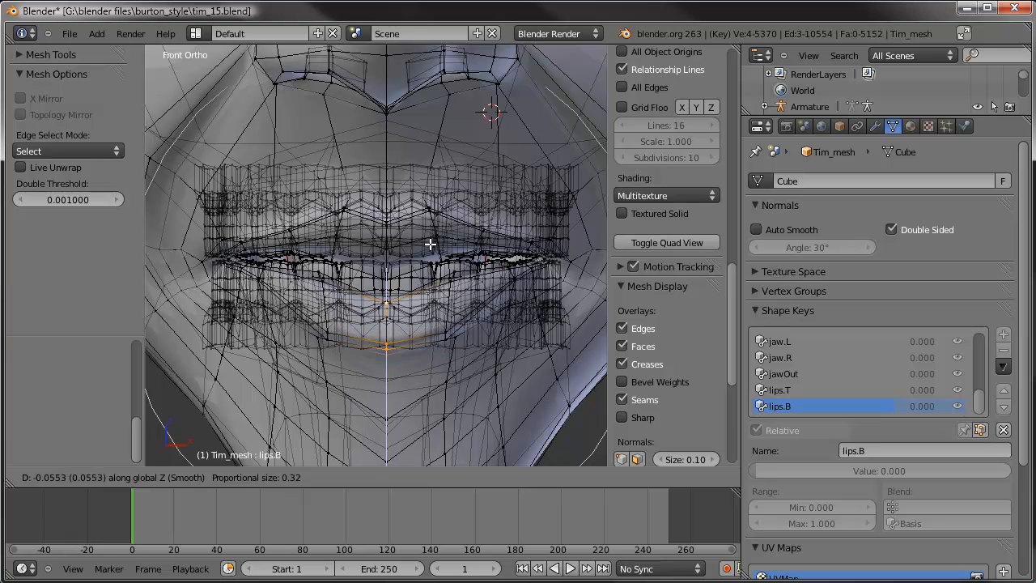
{"action": "left_click", "coordinate": [430, 251]}
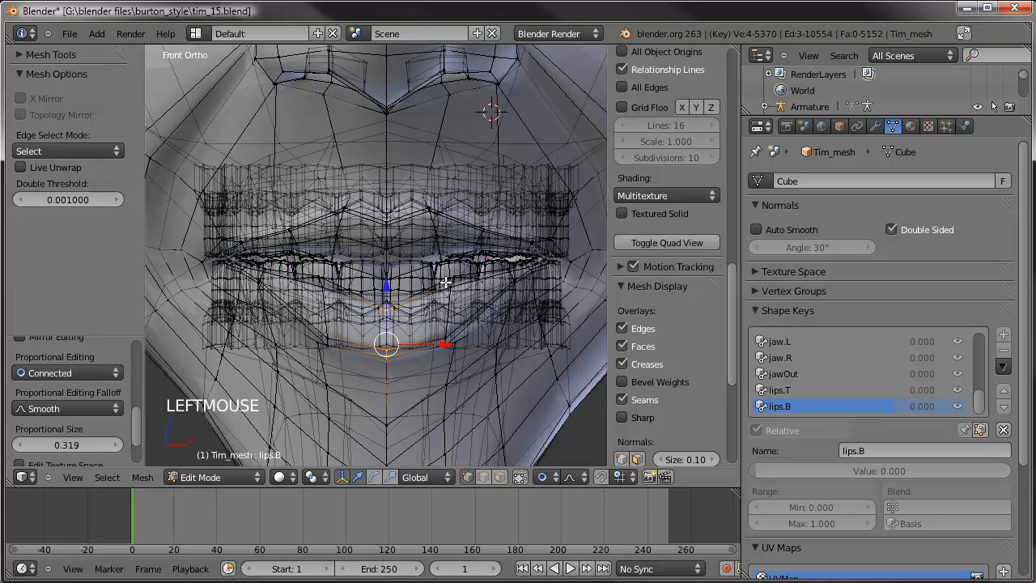
Step: Select the edge loop around the inner mouth opening and scale it along X to about 0.96 with a proportional size of 0.263
{"action": "right_click", "coordinate": [445, 283], "text": "alt"}
{"action": "right_click", "coordinate": [436, 285], "text": "alt"}
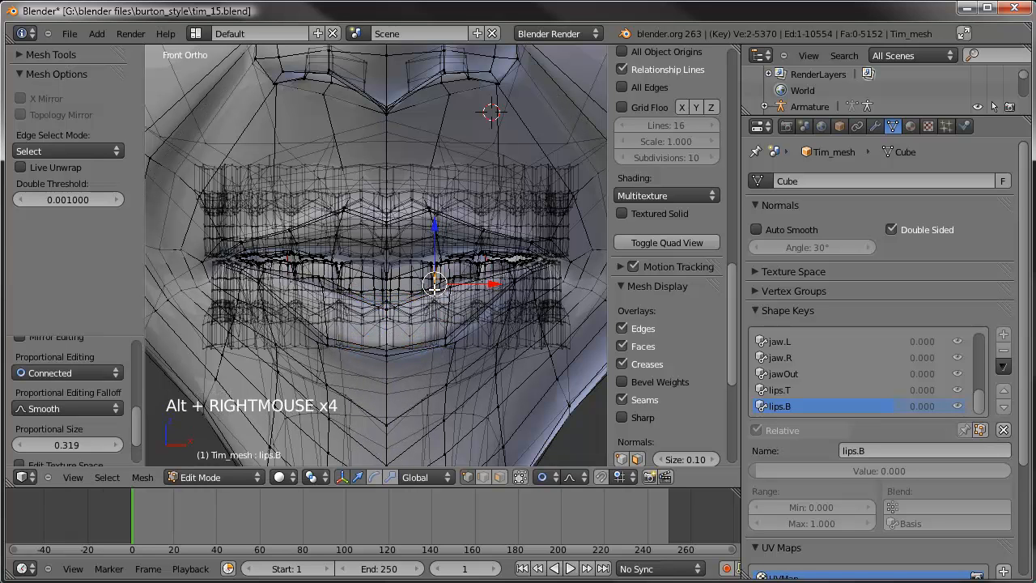
{"action": "middle_click_drag", "start_coordinate": [413, 288], "coordinate": [412, 314]}
{"action": "scroll", "coordinate": [412, 314], "scroll_direction": "up", "scroll_amount": 4}
{"action": "right_click", "coordinate": [348, 337], "text": "alt"}
{"action": "scroll", "coordinate": [344, 341], "scroll_direction": "down", "scroll_amount": 3}
{"action": "scroll", "coordinate": [346, 304], "scroll_direction": "up", "scroll_amount": 3}
{"action": "scroll", "coordinate": [346, 304], "scroll_direction": "up", "scroll_amount": 1}
{"action": "right_click", "coordinate": [346, 374], "text": "alt"}
{"action": "right_click", "coordinate": [336, 360], "text": "alt"}
{"action": "right_click", "coordinate": [331, 350], "text": "alt"}
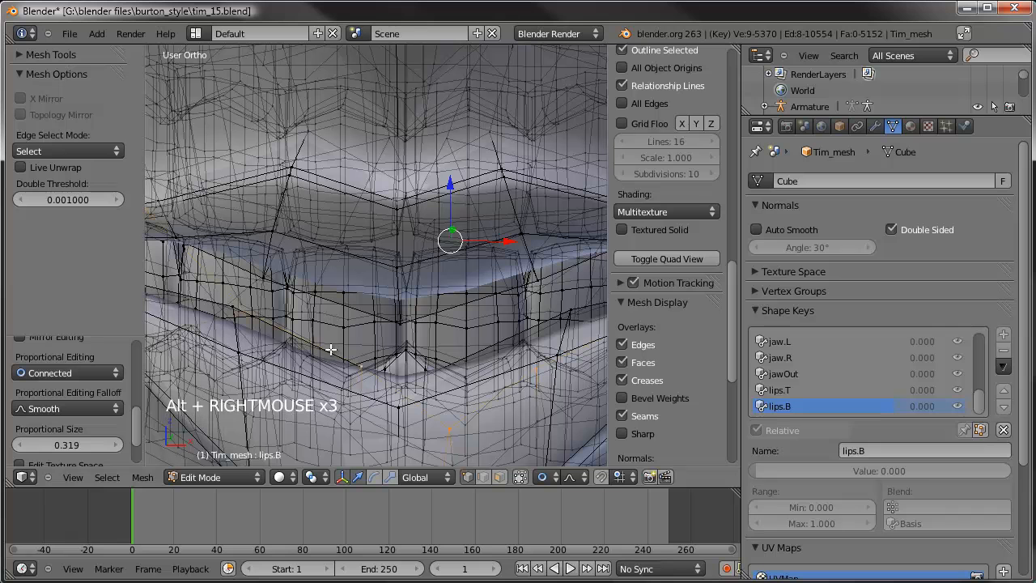
{"action": "right_click", "coordinate": [241, 303], "text": "alt"}
{"action": "right_click", "coordinate": [238, 307], "text": "alt"}
{"action": "right_click", "coordinate": [241, 312], "text": "alt"}
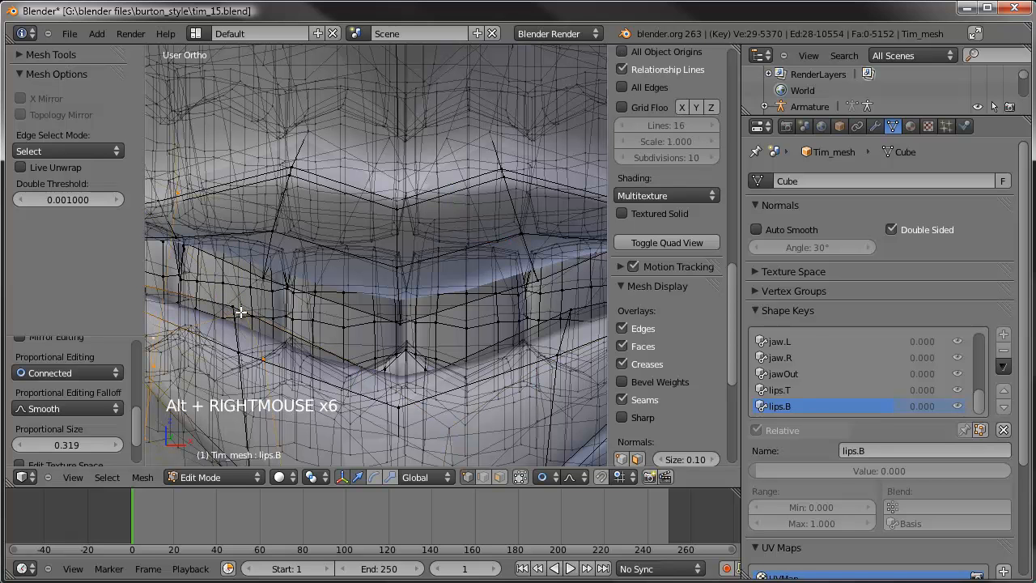
{"action": "right_click", "coordinate": [239, 304], "text": "alt"}
{"action": "right_click", "coordinate": [239, 307], "text": "alt"}
{"action": "scroll", "coordinate": [505, 312], "scroll_direction": "down", "scroll_amount": 5}
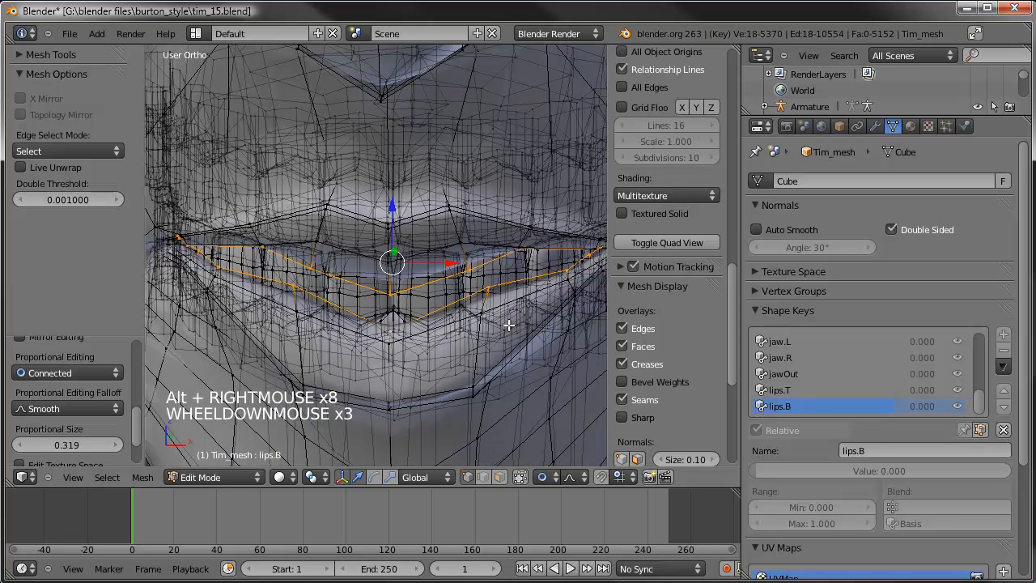
{"action": "key", "text": "s"}
{"action": "scroll", "coordinate": [513, 293], "scroll_direction": "up", "scroll_amount": 2}
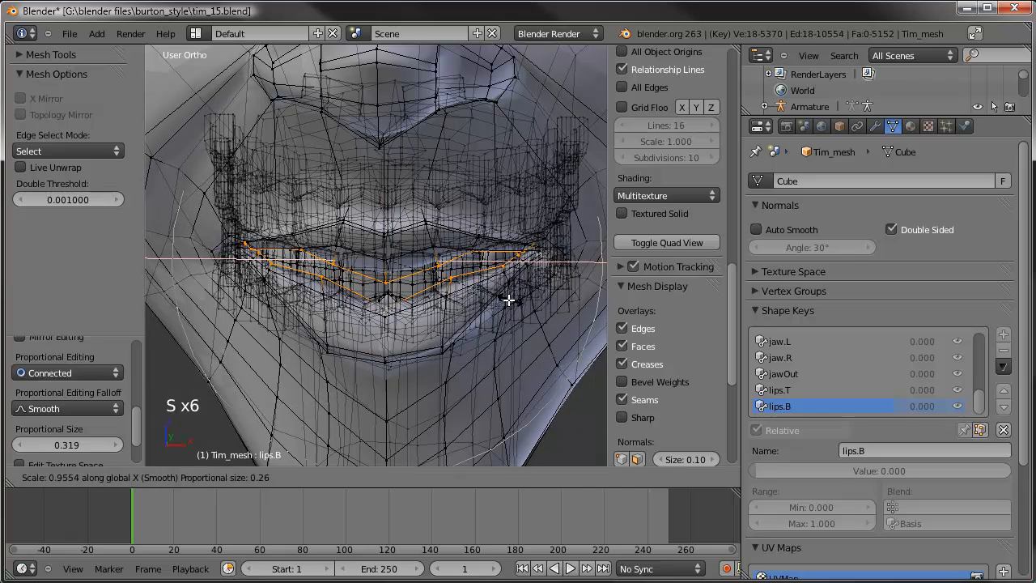
{"action": "left_click", "coordinate": [503, 302]}
Step: Select the matching vertices on both sides of the lower lip's inner edge and lower them about 0.016 along Z with proportional size 0.180
{"action": "key", "text": "KP_1"}
{"action": "scroll", "coordinate": [495, 308], "scroll_direction": "up", "scroll_amount": 3}
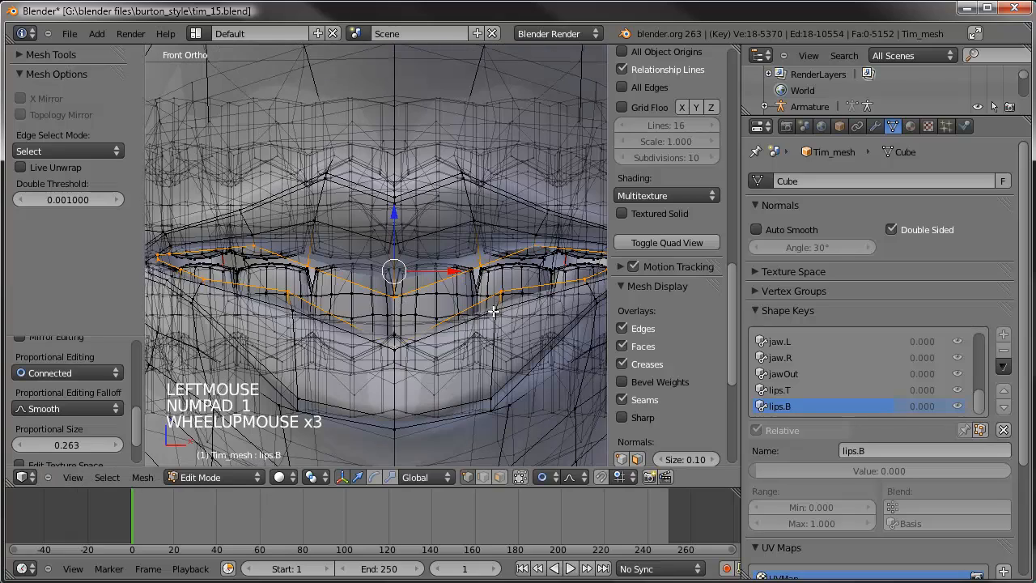
{"action": "right_click", "coordinate": [501, 293]}
{"action": "right_click_drag", "start_coordinate": [501, 291], "coordinate": [417, 296]}
{"action": "right_click", "coordinate": [362, 294]}
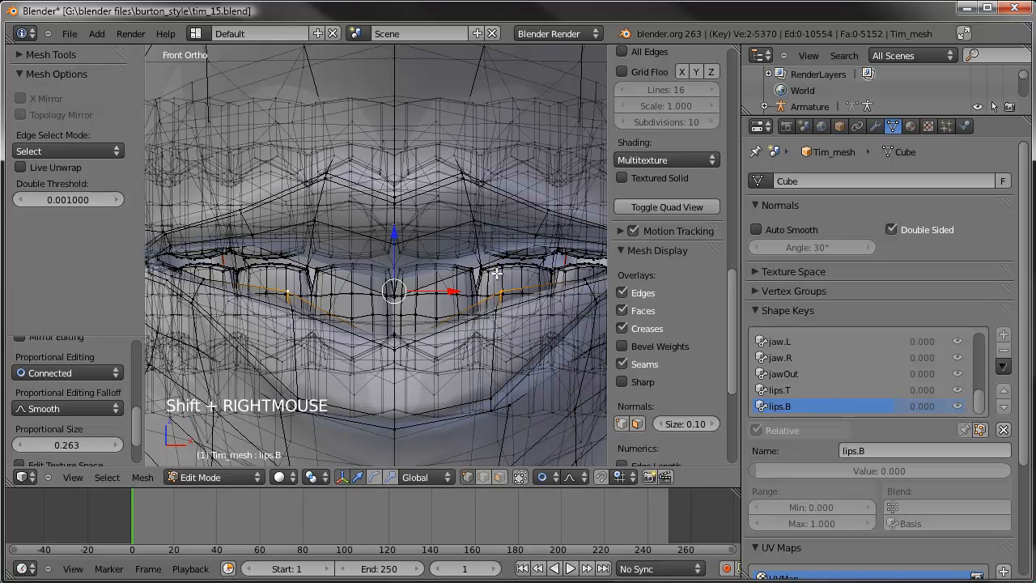
{"action": "key", "text": "g"}
{"action": "key", "text": "z"}
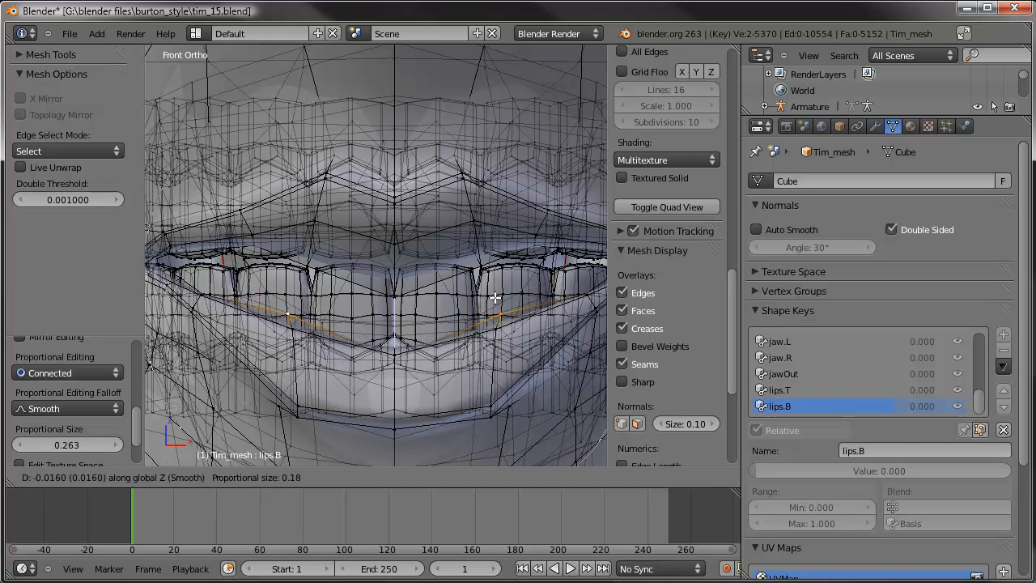
{"action": "left_click", "coordinate": [491, 306]}
{"action": "scroll", "coordinate": [491, 306], "scroll_direction": "down", "scroll_amount": 3}
{"action": "key", "text": "Tab"}
{"action": "scroll", "coordinate": [477, 301], "scroll_direction": "down", "scroll_amount": 2}
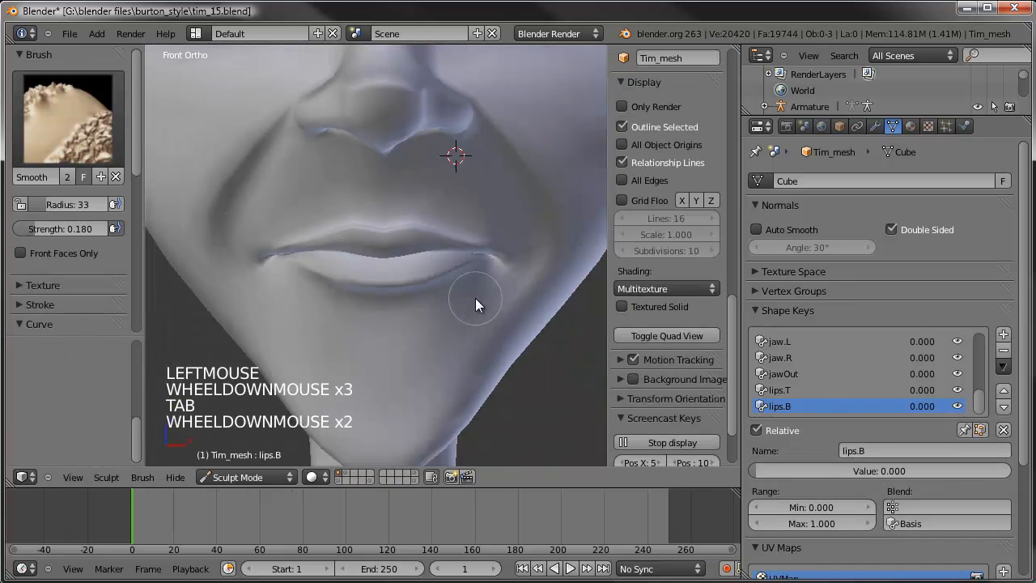
Step: Set the lips.B value to 1.000 and smooth the lower lip and both mouth corners with the Smooth brush
{"action": "scroll", "coordinate": [475, 297], "scroll_direction": "down", "scroll_amount": 1}
{"action": "left_click_drag", "start_coordinate": [767, 468], "coordinate": [1008, 467]}
{"action": "middle_click_drag", "start_coordinate": [482, 332], "coordinate": [436, 324]}
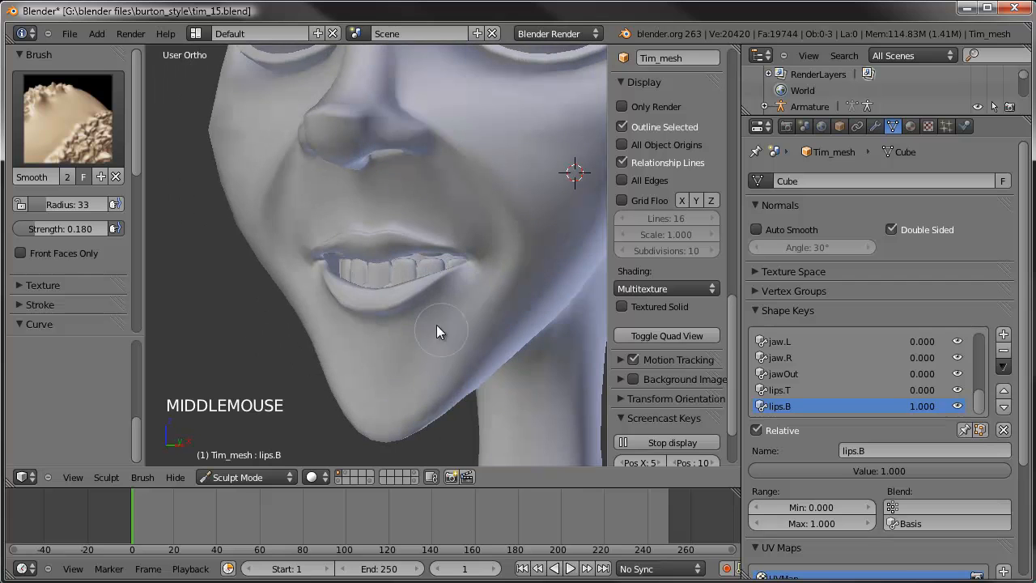
{"action": "left_click_drag", "start_coordinate": [400, 298], "coordinate": [437, 291]}
{"action": "mouse_move", "coordinate": [437, 292]}
{"action": "left_mouse_down"}
{"action": "mouse_move", "coordinate": [454, 286]}
{"action": "mouse_move", "coordinate": [456, 248]}
{"action": "mouse_move", "coordinate": [387, 269]}
{"action": "left_mouse_up"}
{"action": "left_click", "coordinate": [452, 249]}
{"action": "left_click", "coordinate": [446, 251]}
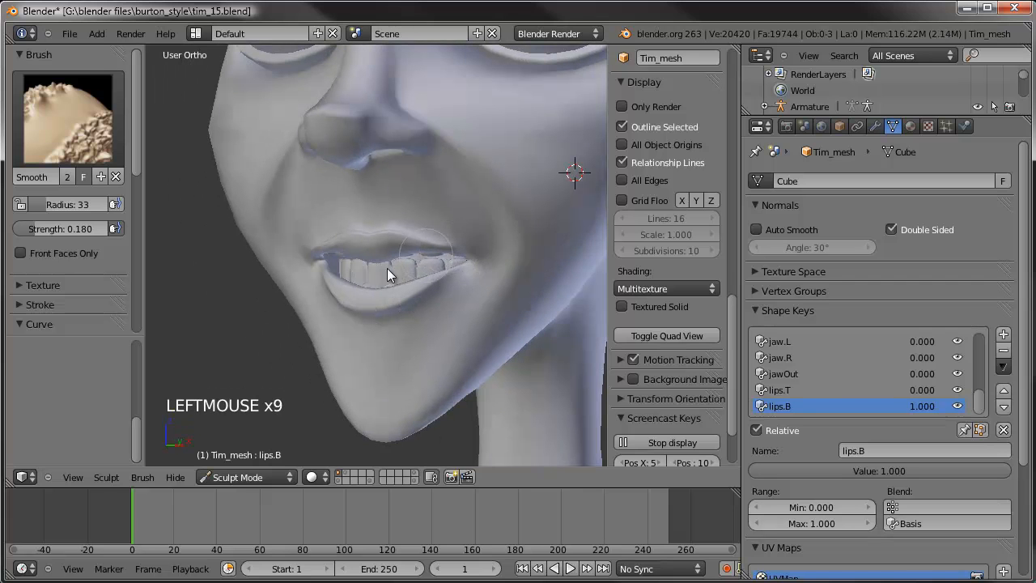
{"action": "middle_click_drag", "start_coordinate": [386, 270], "coordinate": [423, 275]}
{"action": "left_click", "coordinate": [295, 259]}
{"action": "left_click", "coordinate": [284, 260]}
{"action": "left_click", "coordinate": [397, 298]}
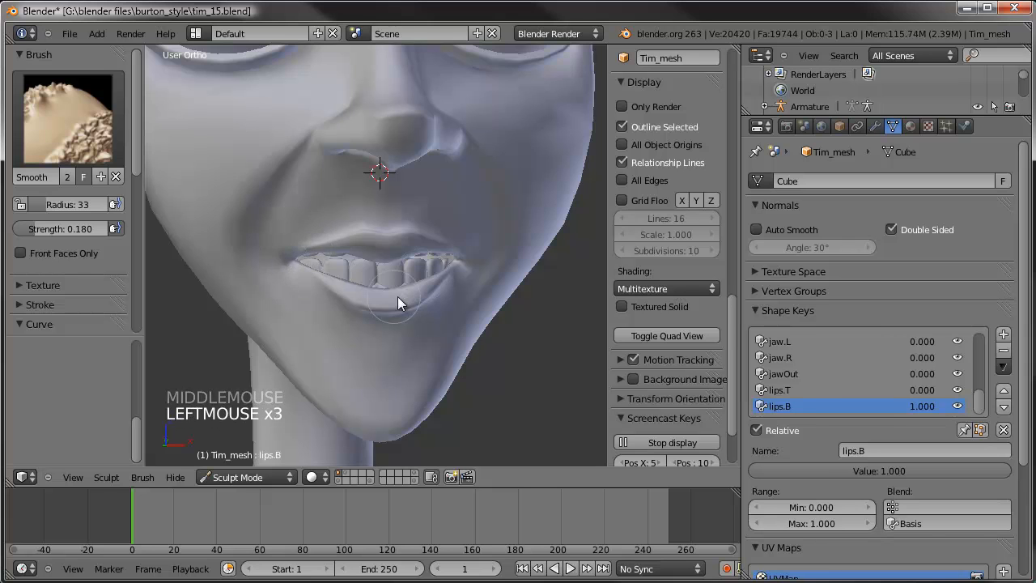
Step: Check the lowered lip on the whole face and set the lips.B value to 0.000
{"action": "scroll", "coordinate": [461, 322], "scroll_direction": "down", "scroll_amount": 3}
{"action": "middle_click_drag", "start_coordinate": [465, 323], "coordinate": [442, 304]}
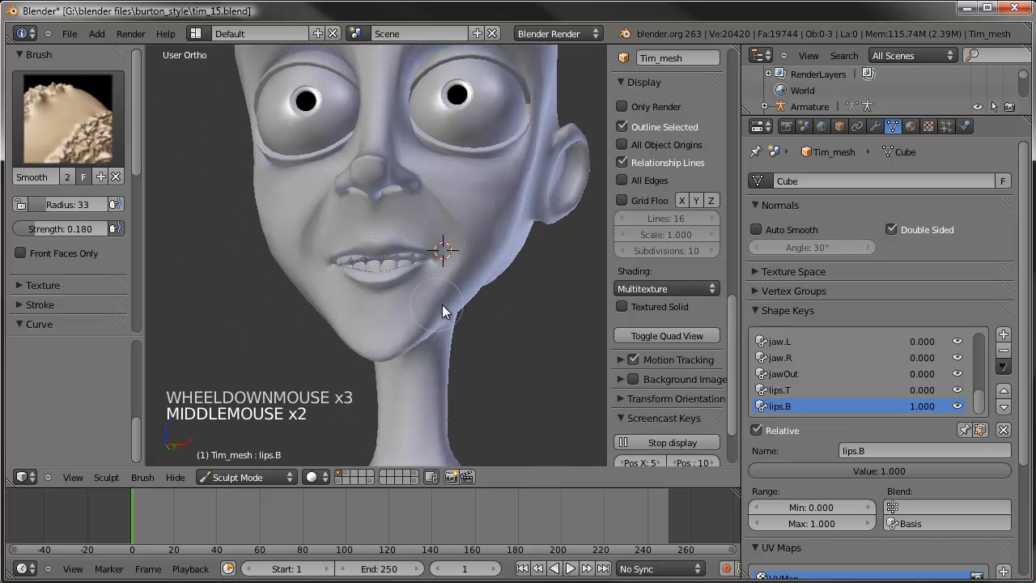
{"action": "left_click_drag", "start_coordinate": [853, 470], "coordinate": [1024, 428]}
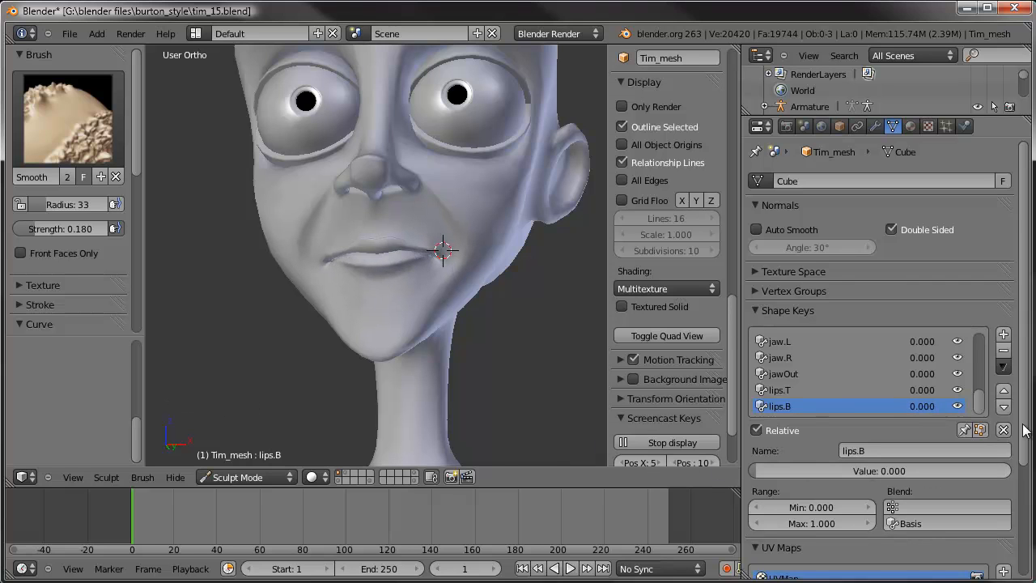
Step: Make Basis the active shape key and enter edit mode with a close side view of the teeth
{"action": "left_click_drag", "start_coordinate": [980, 401], "coordinate": [987, 318]}
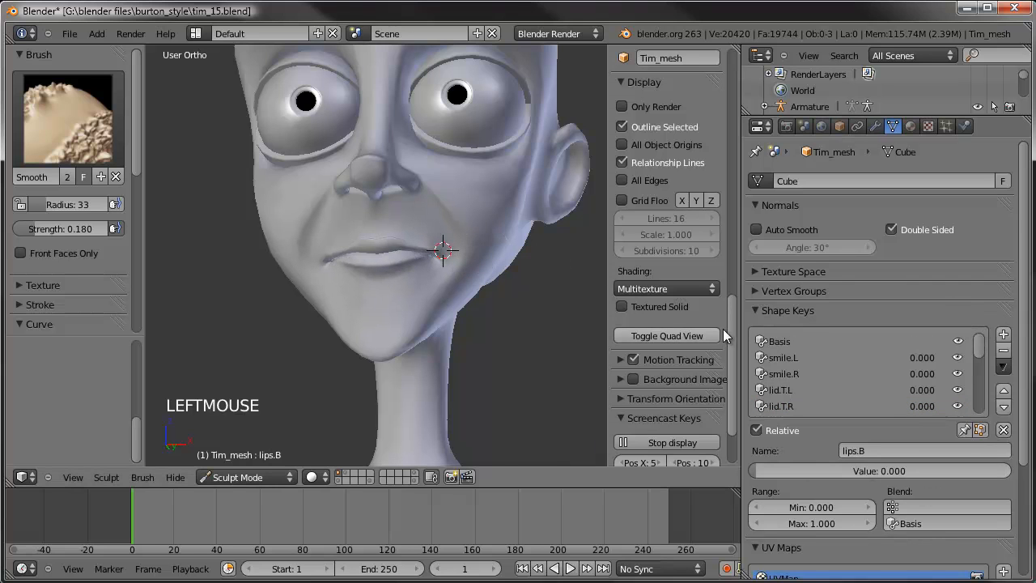
{"action": "left_click", "coordinate": [795, 339]}
{"action": "key", "text": "KP_2"}
{"action": "key", "text": "KP_3"}
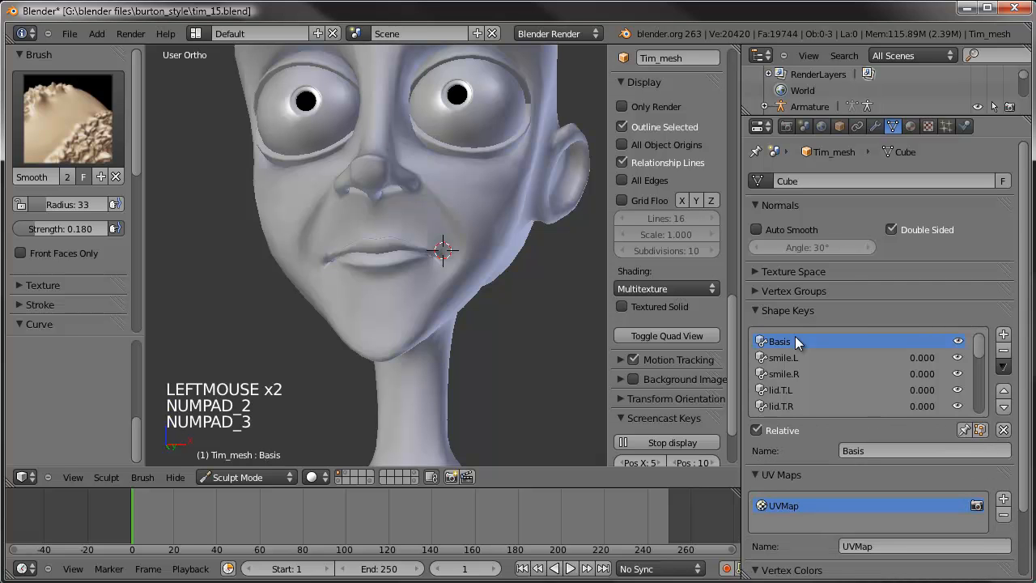
{"action": "key", "text": "KP_3"}
{"action": "key", "text": "Tab"}
{"action": "scroll", "coordinate": [306, 264], "scroll_direction": "up", "scroll_amount": 5}
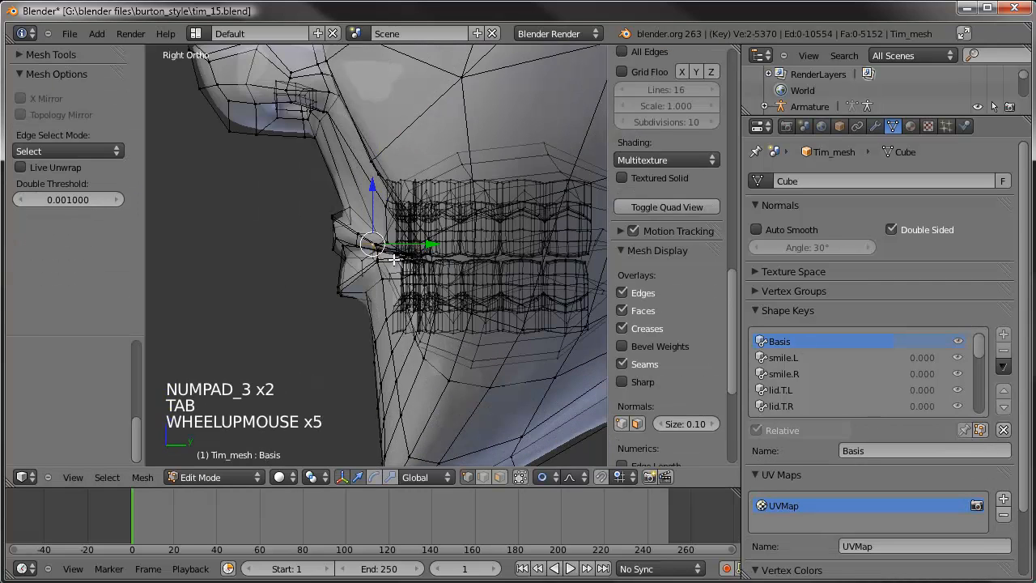
{"action": "middle_click_drag", "start_coordinate": [306, 265], "coordinate": [335, 248], "text": "shift"}
{"action": "scroll", "coordinate": [335, 248], "scroll_direction": "up", "scroll_amount": 4}
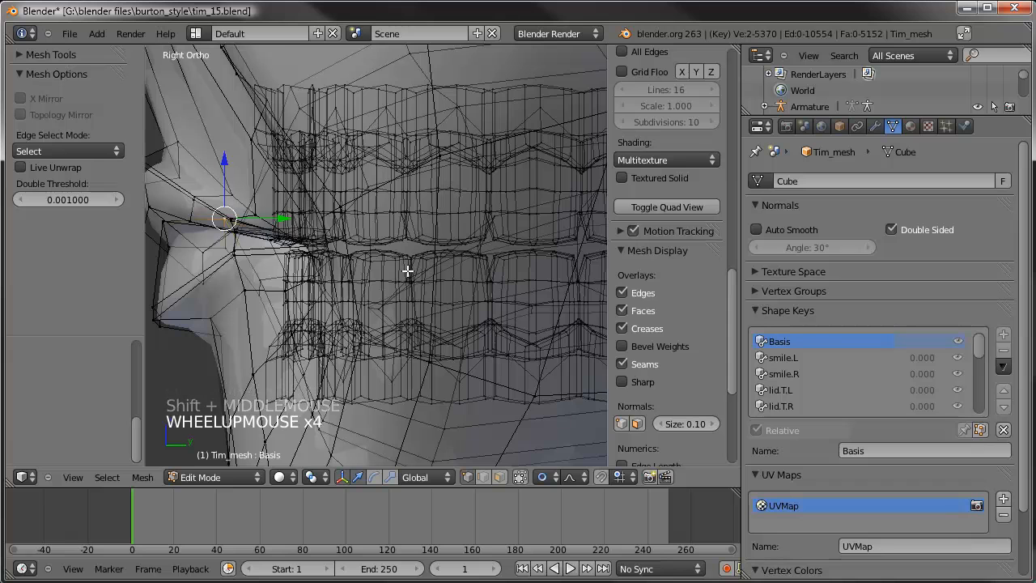
{"action": "scroll", "coordinate": [407, 271], "scroll_direction": "down", "scroll_amount": 1}
{"action": "middle_click_drag", "start_coordinate": [405, 286], "coordinate": [428, 278], "text": "shift"}
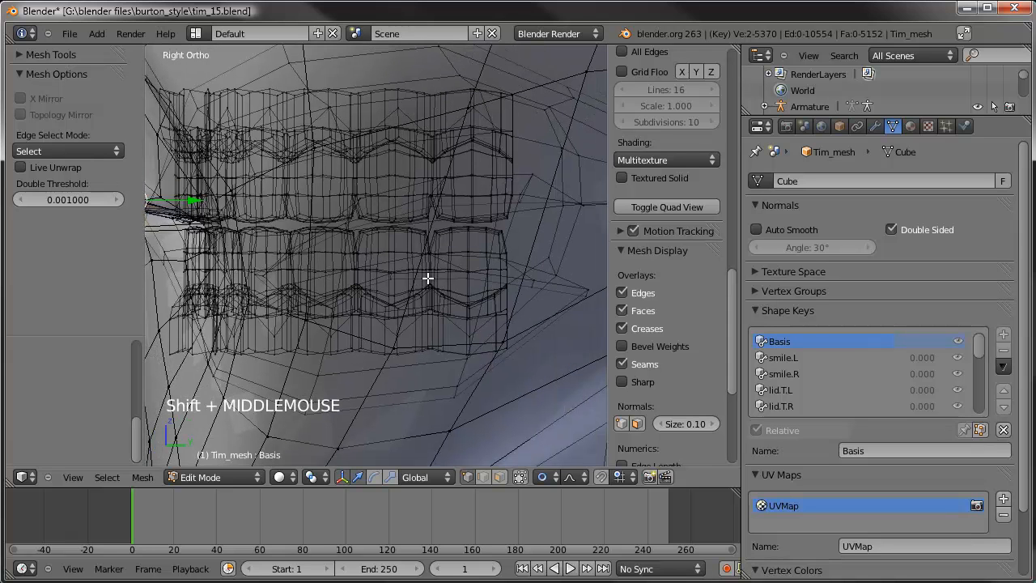
Step: Select all linked geometry of the lower teeth and raise it about 0.008 along Z, then return to sculpt mode
{"action": "right_click", "coordinate": [475, 236]}
{"action": "right_click", "coordinate": [464, 307], "text": "shift"}
{"action": "key", "text": "ctrl+k"}
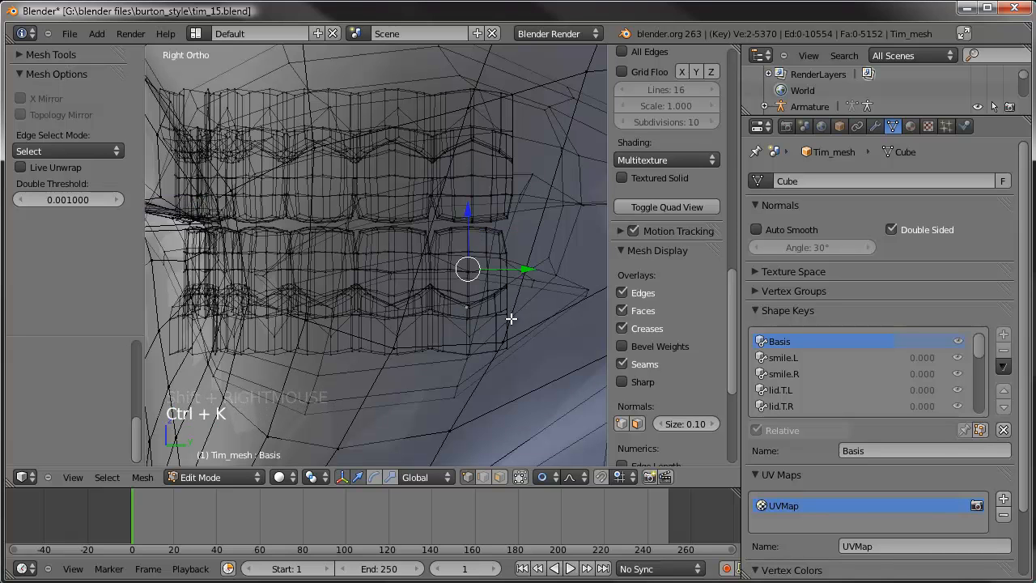
{"action": "right_click", "coordinate": [509, 346], "text": "shift"}
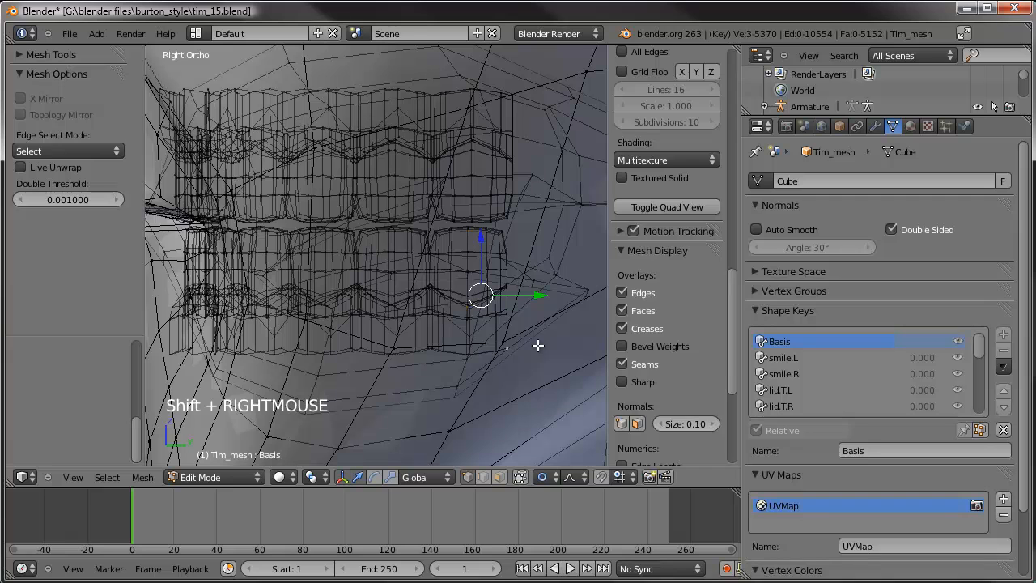
{"action": "key", "text": "ctrl+l"}
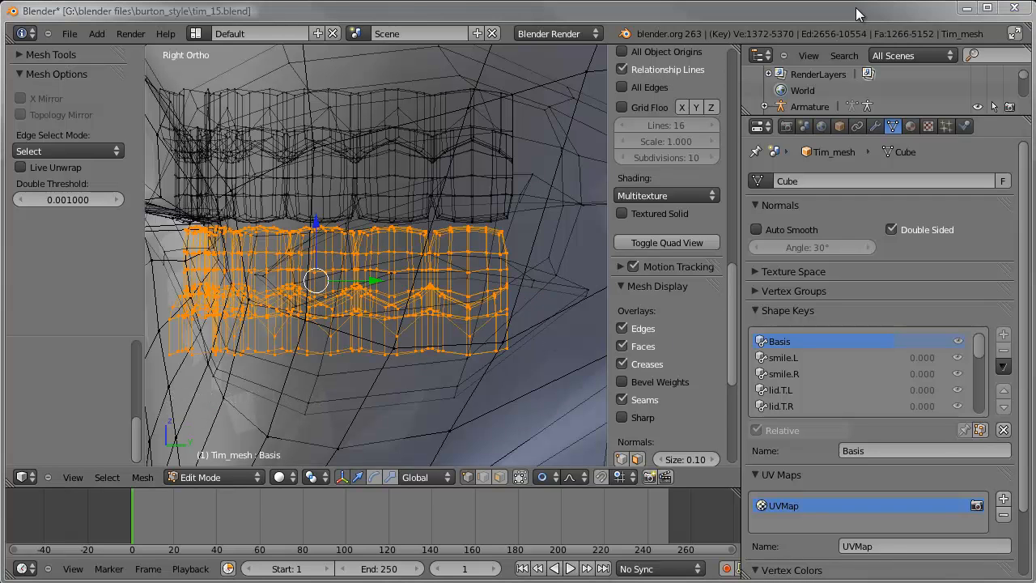
{"action": "middle_click_drag", "start_coordinate": [457, 298], "coordinate": [498, 309], "text": "shift"}
{"action": "middle_click_drag", "start_coordinate": [393, 313], "coordinate": [408, 298], "text": "shift"}
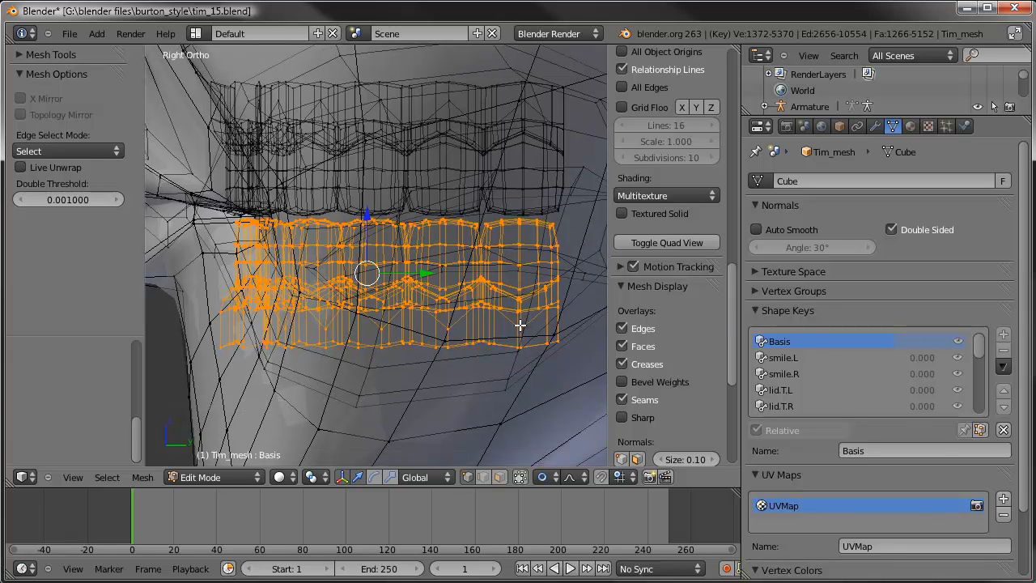
{"action": "key", "text": "g"}
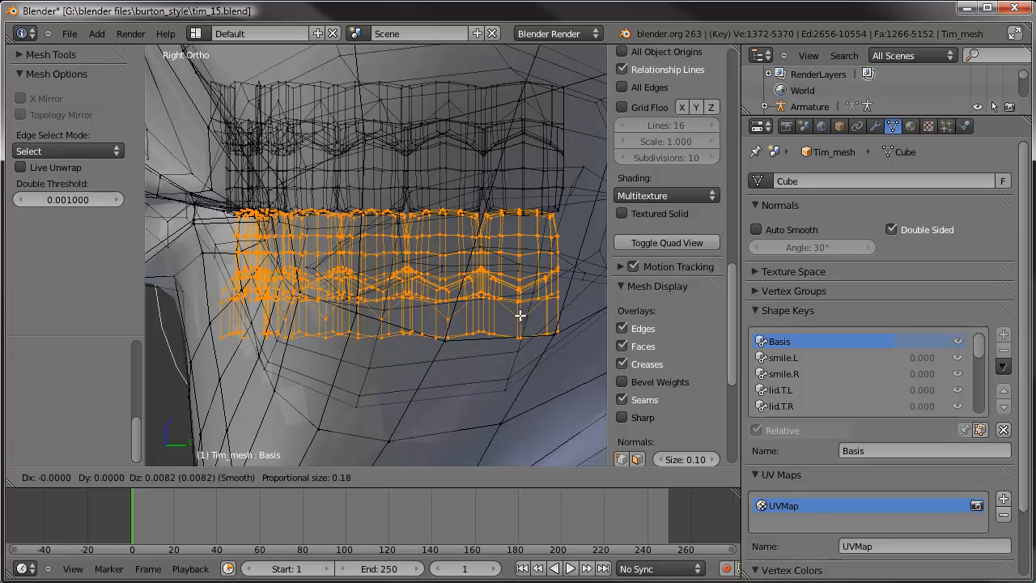
{"action": "left_click", "coordinate": [520, 316]}
{"action": "key", "text": "g"}
{"action": "left_click", "coordinate": [520, 316]}
{"action": "scroll", "coordinate": [345, 291], "scroll_direction": "down", "scroll_amount": 3}
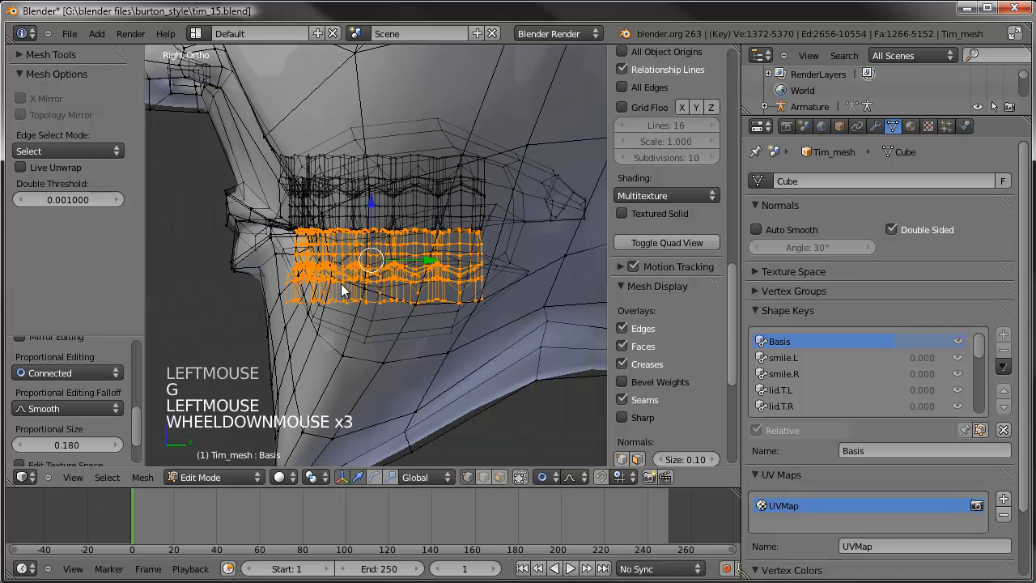
{"action": "key", "text": "Tab"}
Step: Test the two lip keys together by raising the lips.B value and setting lips.T to 0.667
{"action": "middle_click_drag", "start_coordinate": [345, 292], "coordinate": [307, 294]}
{"action": "scroll", "coordinate": [424, 296], "scroll_direction": "down", "scroll_amount": 2}
{"action": "scroll", "coordinate": [423, 294], "scroll_direction": "down", "scroll_amount": 2}
{"action": "middle_click_drag", "start_coordinate": [423, 295], "coordinate": [413, 303], "text": "shift"}
{"action": "scroll", "coordinate": [854, 374], "scroll_direction": "down", "scroll_amount": 17}
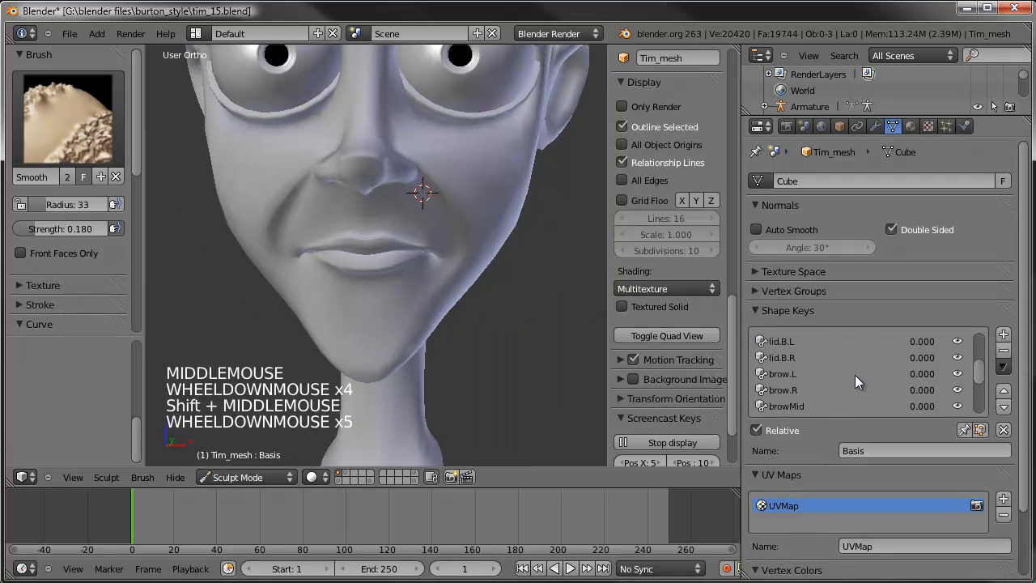
{"action": "left_click", "coordinate": [808, 401]}
{"action": "left_click_drag", "start_coordinate": [800, 466], "coordinate": [889, 434]}
{"action": "left_click", "coordinate": [829, 387]}
{"action": "left_click_drag", "start_coordinate": [774, 472], "coordinate": [951, 455]}
{"action": "mouse_move", "coordinate": [409, 301]}
{"action": "middle_mouse_down"}
{"action": "mouse_move", "coordinate": [431, 249]}
{"action": "mouse_move", "coordinate": [466, 278]}
{"action": "mouse_move", "coordinate": [406, 285]}
{"action": "middle_mouse_up"}
Step: Combine the open lips with a smile by setting smile.L to 0.748 and smile.R to 0.682
{"action": "scroll", "coordinate": [427, 254], "scroll_direction": "up", "scroll_amount": 4}
{"action": "scroll", "coordinate": [406, 284], "scroll_direction": "down", "scroll_amount": 3}
{"action": "scroll", "coordinate": [841, 390], "scroll_direction": "down", "scroll_amount": 3}
{"action": "scroll", "coordinate": [829, 371], "scroll_direction": "up", "scroll_amount": 6}
{"action": "scroll", "coordinate": [826, 369], "scroll_direction": "up", "scroll_amount": 5}
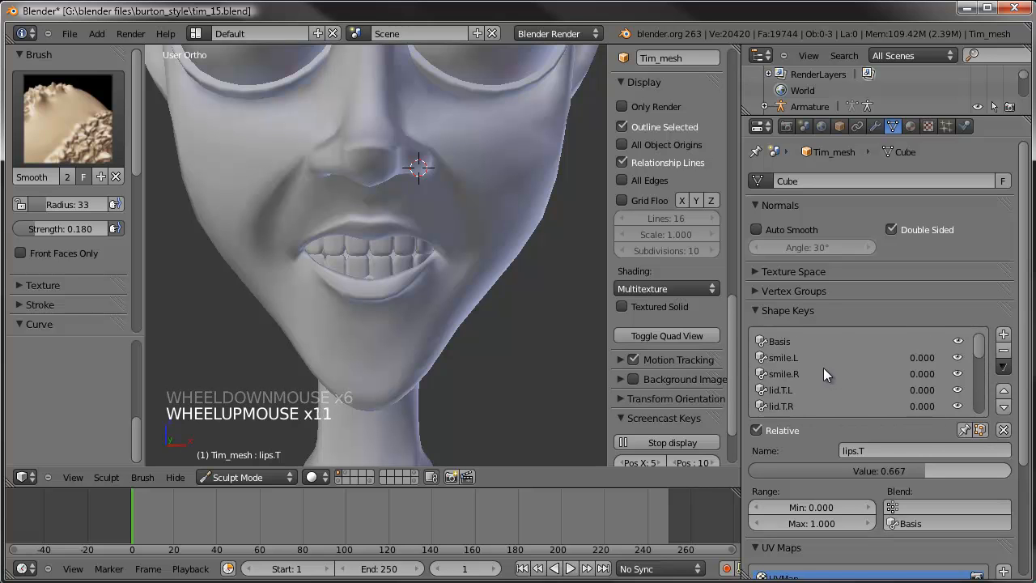
{"action": "left_click", "coordinate": [812, 361]}
{"action": "left_click_drag", "start_coordinate": [855, 473], "coordinate": [966, 470]}
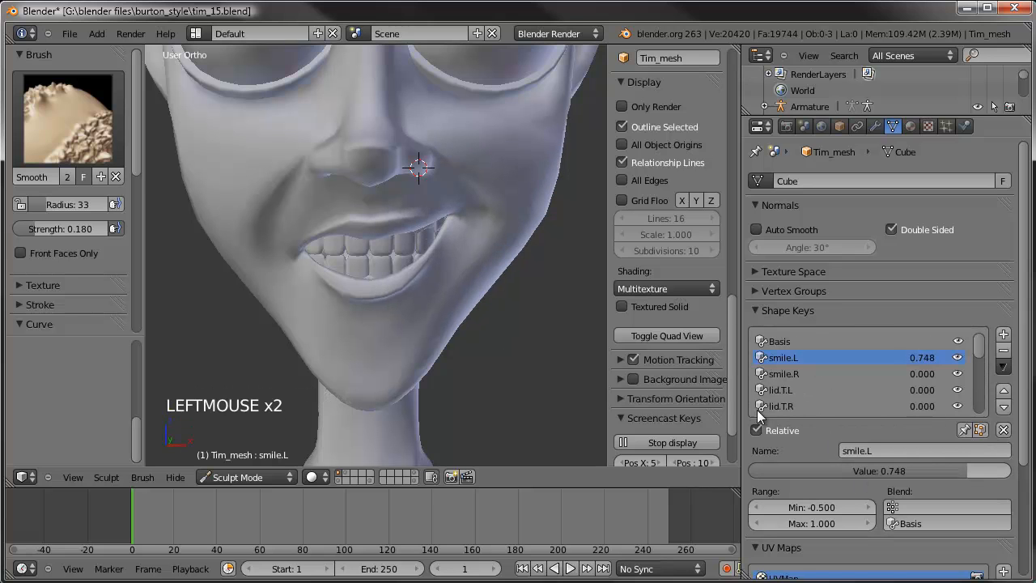
{"action": "middle_click_drag", "start_coordinate": [437, 275], "coordinate": [401, 287]}
{"action": "left_click", "coordinate": [842, 373]}
{"action": "left_click_drag", "start_coordinate": [870, 472], "coordinate": [955, 474]}
{"action": "middle_click_drag", "start_coordinate": [606, 370], "coordinate": [460, 277]}
{"action": "scroll", "coordinate": [458, 323], "scroll_direction": "down", "scroll_amount": 4}
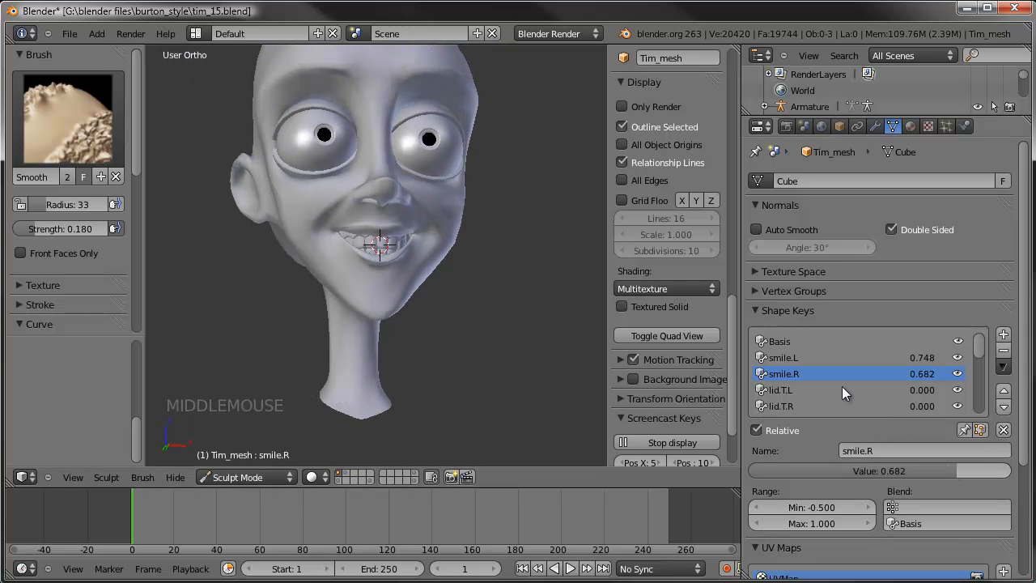
Step: Clear all shape key values to zero and inspect the neutral face
{"action": "left_click", "coordinate": [1003, 429]}
{"action": "scroll", "coordinate": [424, 253], "scroll_direction": "up", "scroll_amount": 2}
{"action": "middle_click_drag", "start_coordinate": [424, 253], "coordinate": [450, 323]}
{"action": "scroll", "coordinate": [451, 311], "scroll_direction": "down", "scroll_amount": 3}
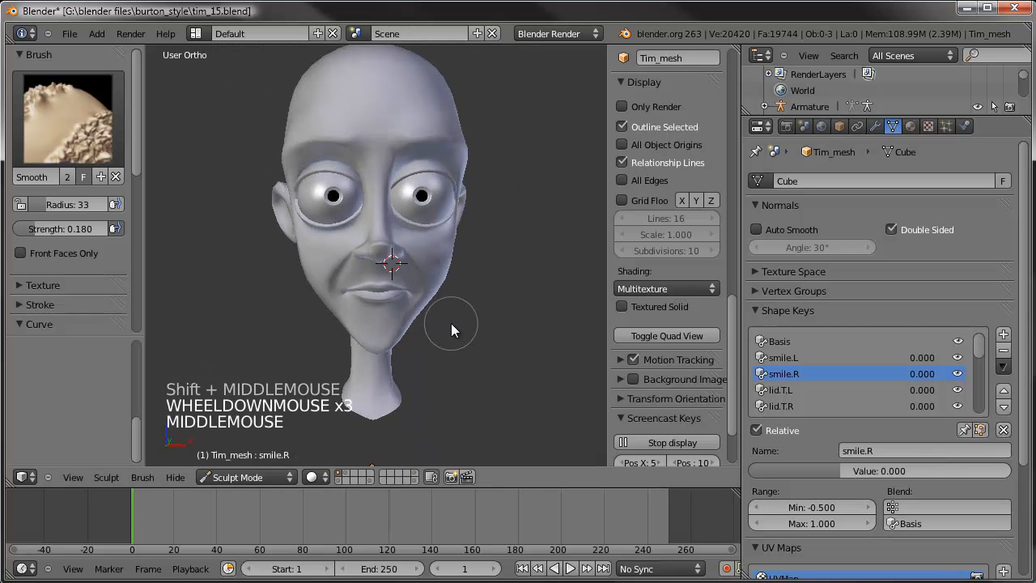
{"action": "scroll", "coordinate": [450, 327], "scroll_direction": "up", "scroll_amount": 3}
{"action": "scroll", "coordinate": [448, 327], "scroll_direction": "up", "scroll_amount": 3}
{"action": "scroll", "coordinate": [449, 328], "scroll_direction": "down", "scroll_amount": 3}
{"action": "middle_click_drag", "start_coordinate": [457, 325], "coordinate": [384, 321]}
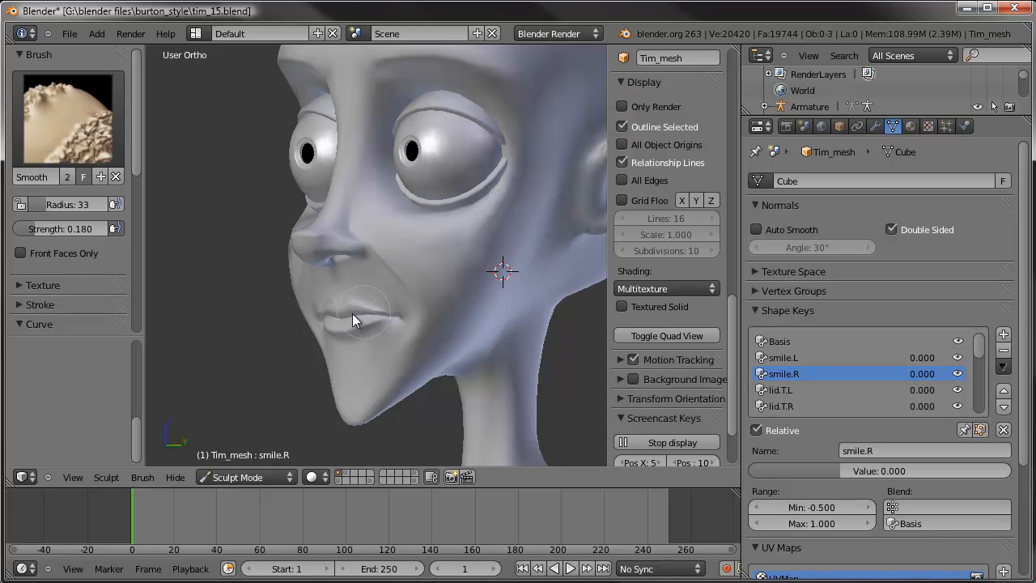
Step: Switch to the right side view and add a new shape key named lipsOoh
{"action": "key", "text": "KP_3"}
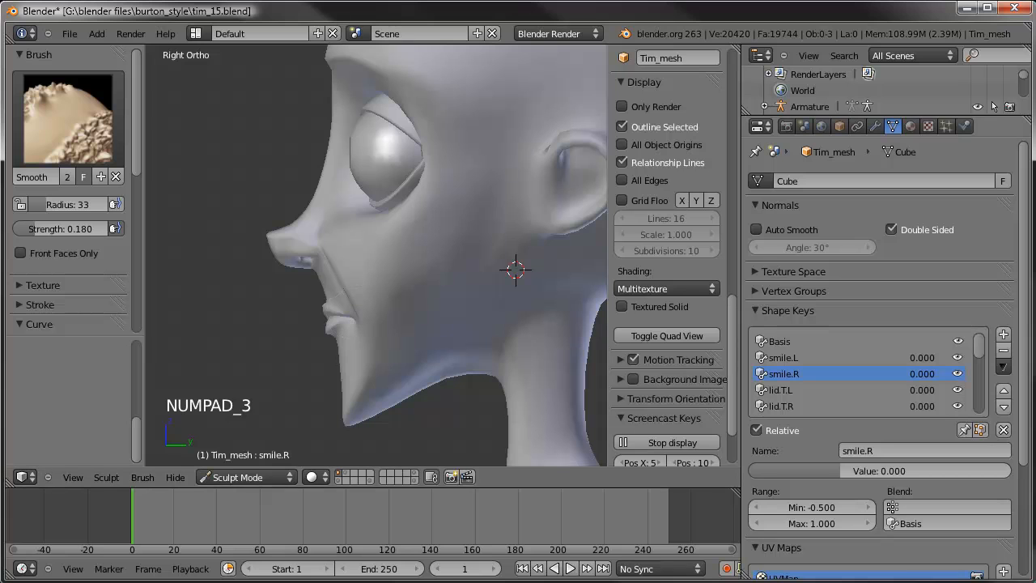
{"action": "left_click", "coordinate": [1003, 335]}
{"action": "double_click", "coordinate": [886, 447]}
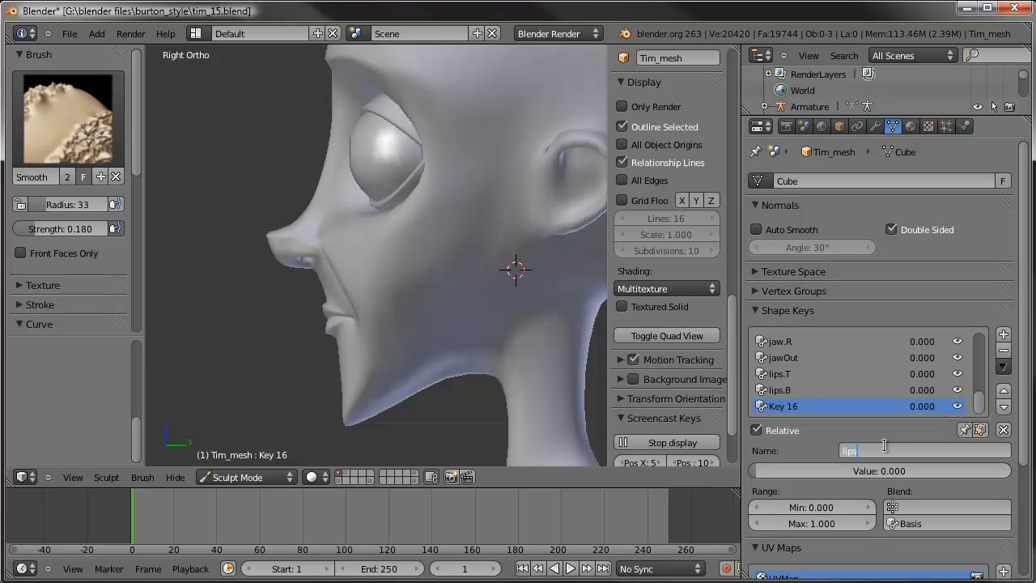
{"action": "key", "text": "Return"}
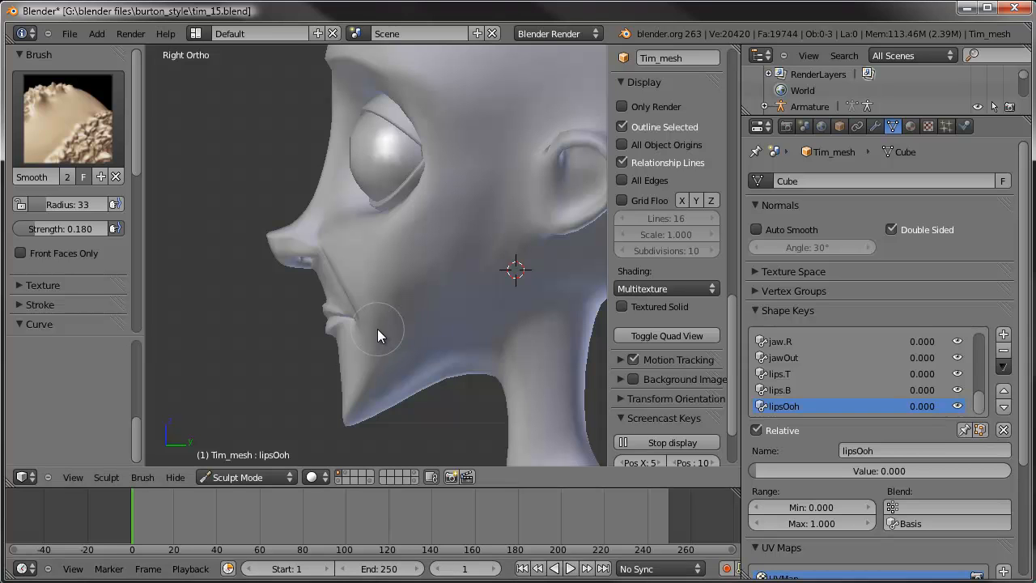
Step: Rename the lipsOoh shape key to lips.T.F
{"action": "left_click", "coordinate": [916, 448]}
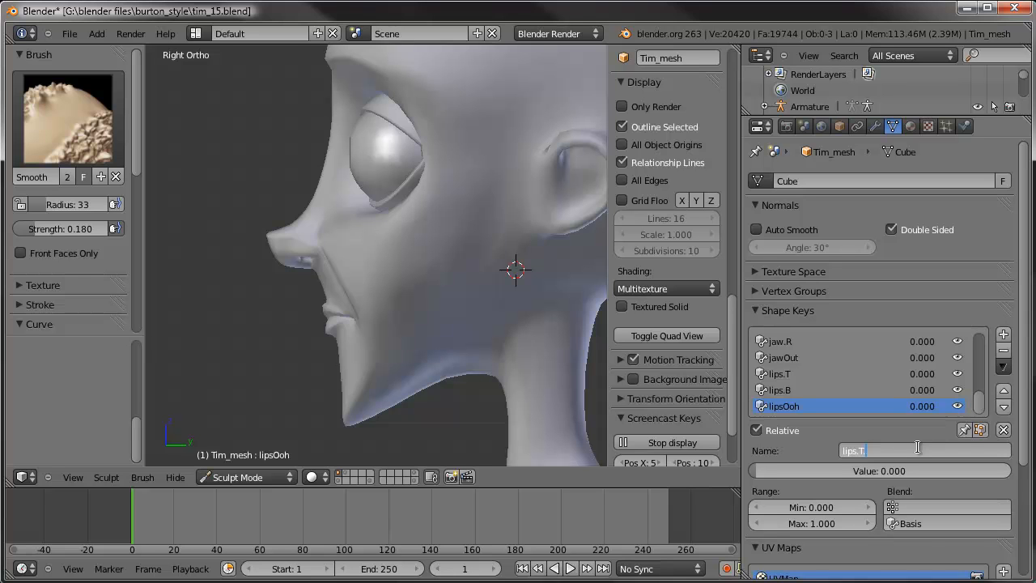
{"action": "key", "text": "Return"}
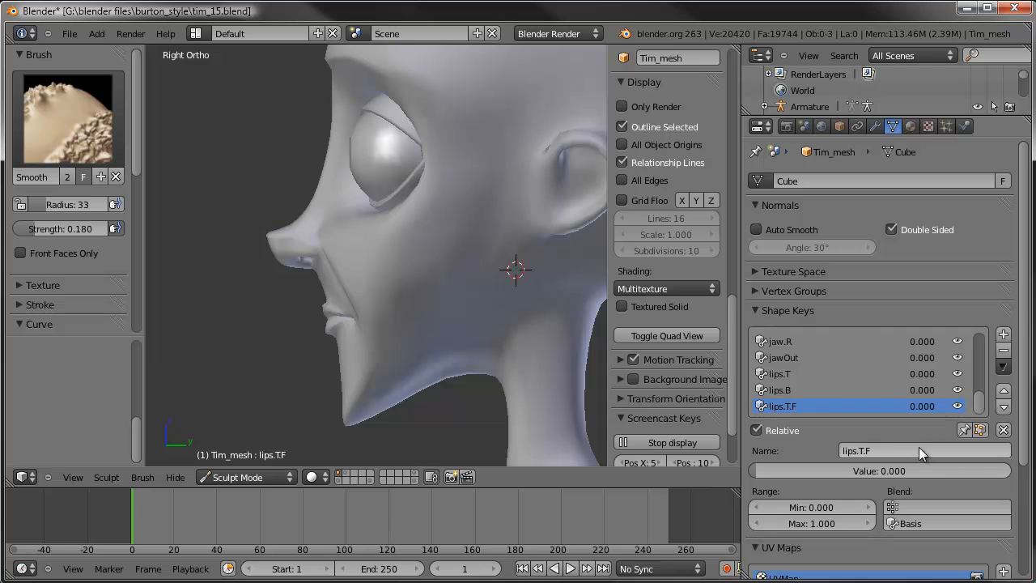
{"action": "key", "text": "Tab"}
{"action": "scroll", "coordinate": [381, 309], "scroll_direction": "up", "scroll_amount": 2}
{"action": "scroll", "coordinate": [381, 309], "scroll_direction": "up", "scroll_amount": 1}
{"action": "mouse_move", "coordinate": [381, 309]}
{"action": "middle_mouse_down", "text": "shift"}
{"action": "mouse_move", "coordinate": [427, 234]}
{"action": "mouse_move", "coordinate": [438, 244]}
{"action": "middle_mouse_up", "text": "shift"}
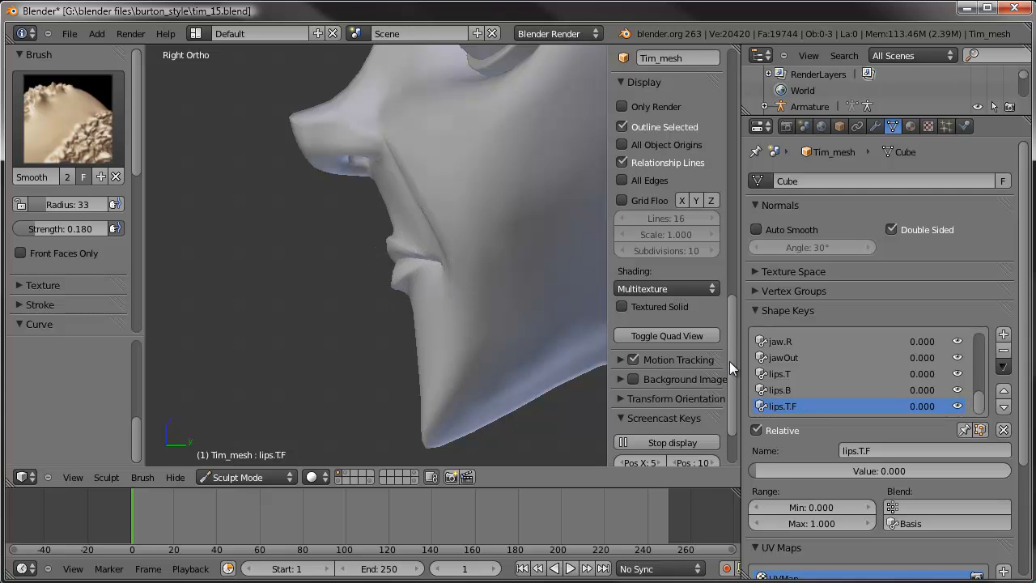
Step: Enter Edit Mode and select the front vertices of the upper lip in profile
{"action": "scroll", "coordinate": [403, 254], "scroll_direction": "up", "scroll_amount": 3}
{"action": "key", "text": "Tab"}
{"action": "middle_click_drag", "start_coordinate": [403, 254], "coordinate": [392, 263], "text": "shift"}
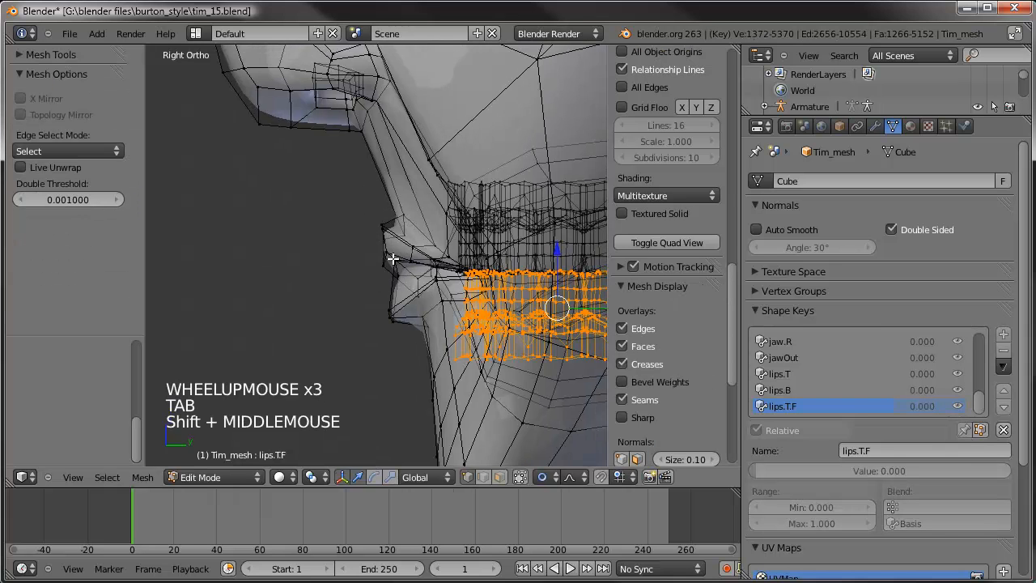
{"action": "scroll", "coordinate": [387, 268], "scroll_direction": "up", "scroll_amount": 5}
{"action": "scroll", "coordinate": [387, 268], "scroll_direction": "down", "scroll_amount": 1}
{"action": "right_click", "coordinate": [411, 375]}
{"action": "right_click", "coordinate": [339, 311], "text": "shift"}
{"action": "right_click", "coordinate": [378, 249], "text": "shift"}
{"action": "right_click", "coordinate": [346, 269], "text": "shift"}
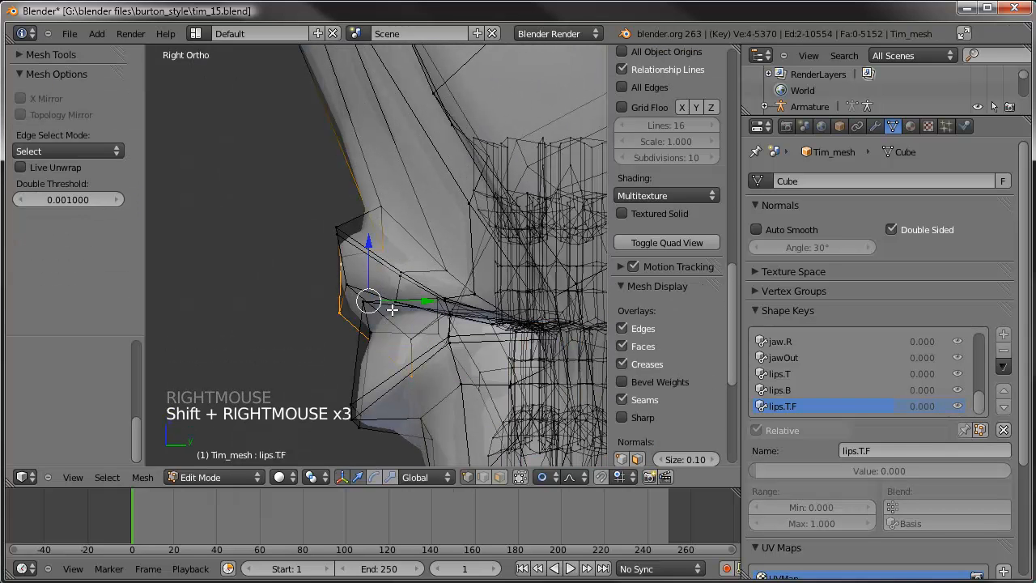
{"action": "right_click", "coordinate": [453, 350], "text": "shift"}
{"action": "key", "text": "g"}
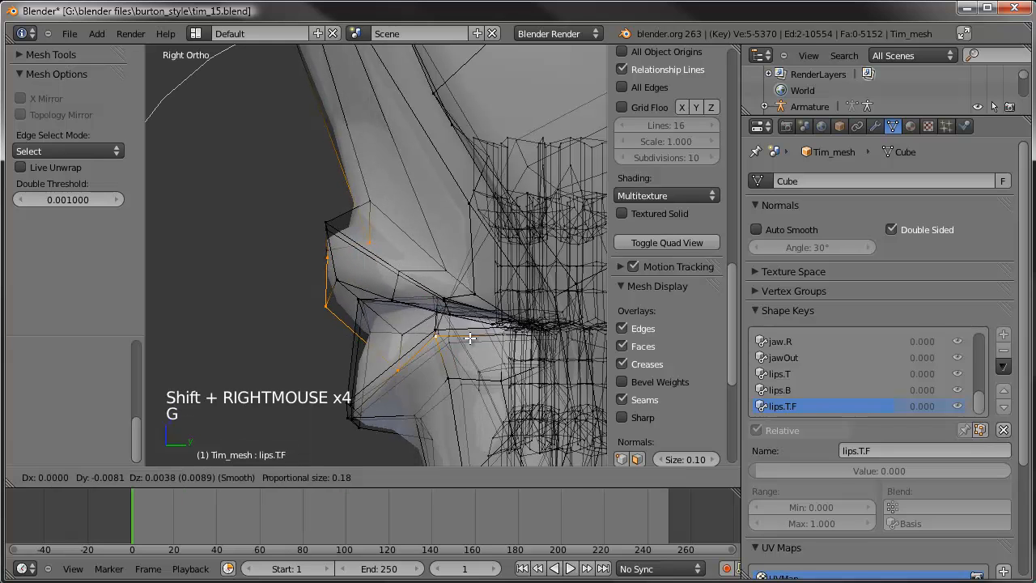
{"action": "right_click", "coordinate": [469, 376]}
{"action": "key", "text": "c"}
{"action": "middle_click_drag", "start_coordinate": [459, 348], "coordinate": [440, 316]}
{"action": "right_click", "coordinate": [407, 385]}
{"action": "key", "text": "ctrl+z"}
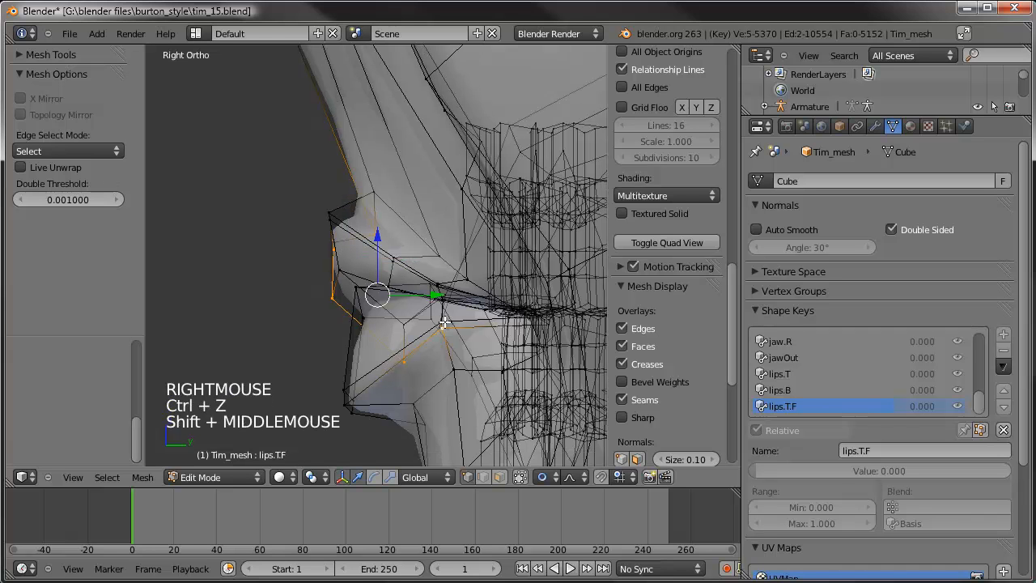
Step: Replace the stray vertex in the lip selection and pull the upper lip forward with a proportional size of about 0.26
{"action": "scroll", "coordinate": [437, 300], "scroll_direction": "up", "scroll_amount": 3}
{"action": "key", "text": "x"}
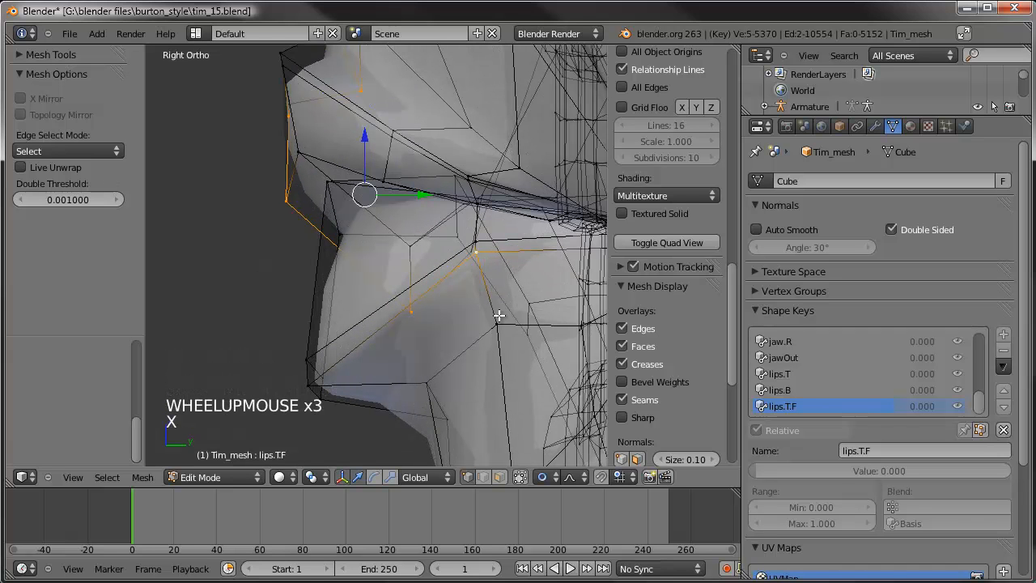
{"action": "key", "text": "c"}
{"action": "middle_click_drag", "start_coordinate": [478, 240], "coordinate": [483, 264]}
{"action": "right_click", "coordinate": [471, 252], "text": "shift"}
{"action": "scroll", "coordinate": [522, 301], "scroll_direction": "down", "scroll_amount": 3}
{"action": "middle_click_drag", "start_coordinate": [522, 301], "coordinate": [494, 295], "text": "shift"}
{"action": "key", "text": "g"}
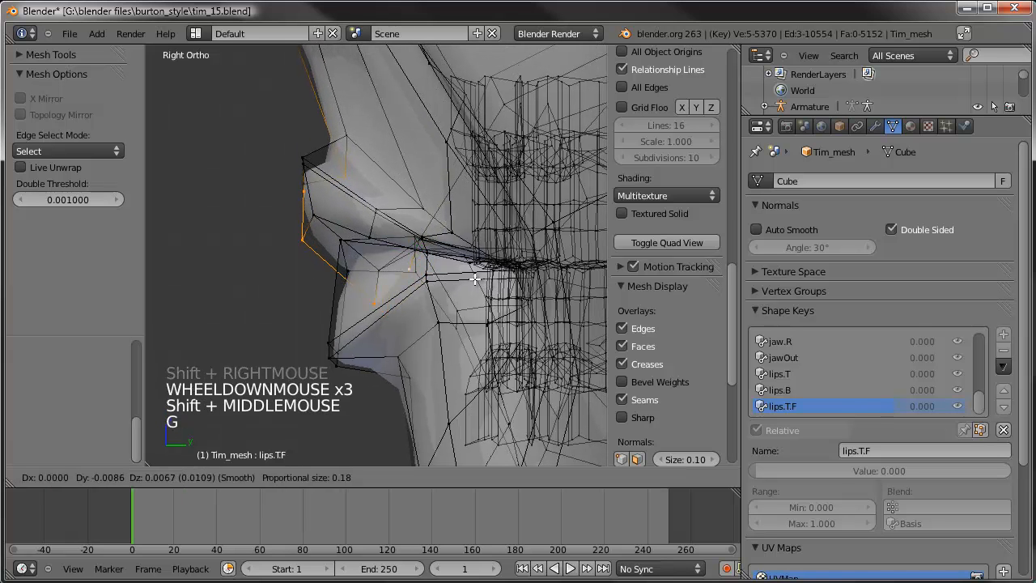
{"action": "scroll", "coordinate": [471, 278], "scroll_direction": "down", "scroll_amount": 4}
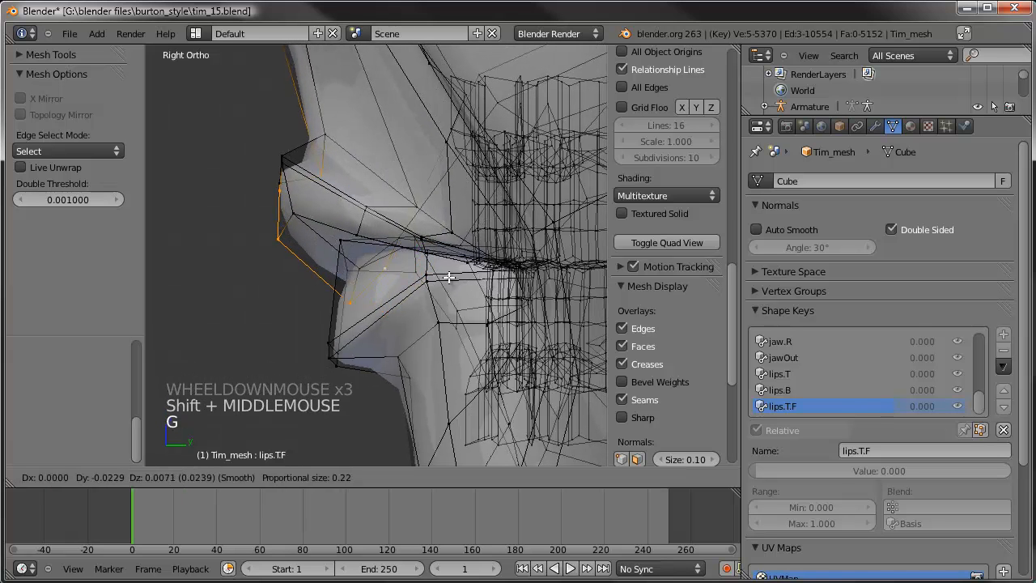
{"action": "left_click", "coordinate": [392, 275]}
Step: Select the two lowest vertices on the upper lip's underside and nudge them slightly up and forward
{"action": "right_click", "coordinate": [290, 295]}
{"action": "right_click", "coordinate": [322, 267], "text": "shift"}
{"action": "key", "text": "g"}
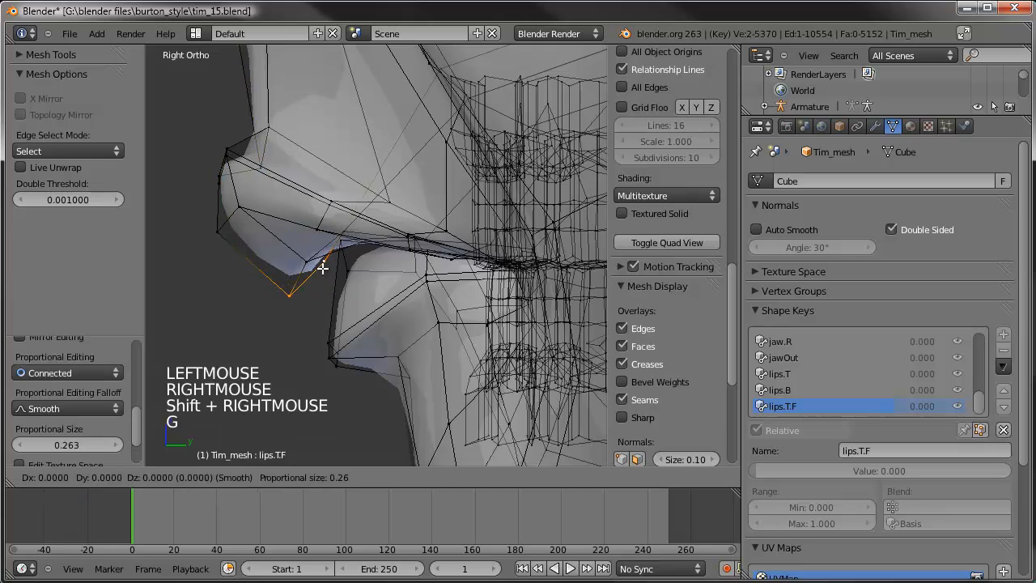
{"action": "left_click", "coordinate": [316, 258]}
Step: Select the inner lip edge loop and scale it slightly narrower
{"action": "middle_click_drag", "start_coordinate": [315, 257], "coordinate": [435, 229]}
{"action": "scroll", "coordinate": [510, 232], "scroll_direction": "down", "scroll_amount": 3}
{"action": "right_click", "coordinate": [517, 235], "text": "alt"}
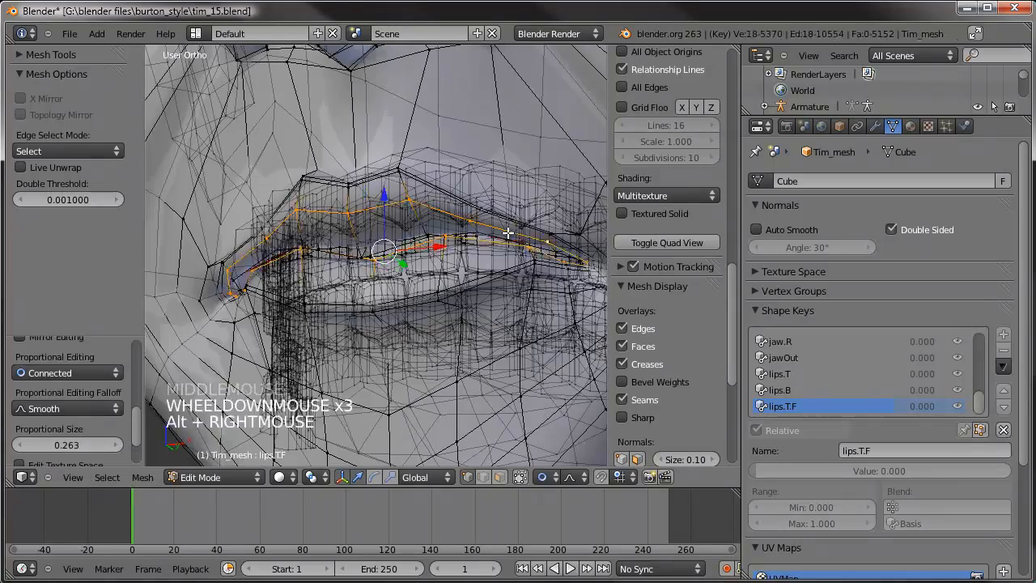
{"action": "key", "text": "s"}
{"action": "left_click", "coordinate": [547, 215]}
{"action": "scroll", "coordinate": [397, 232], "scroll_direction": "down", "scroll_amount": 3}
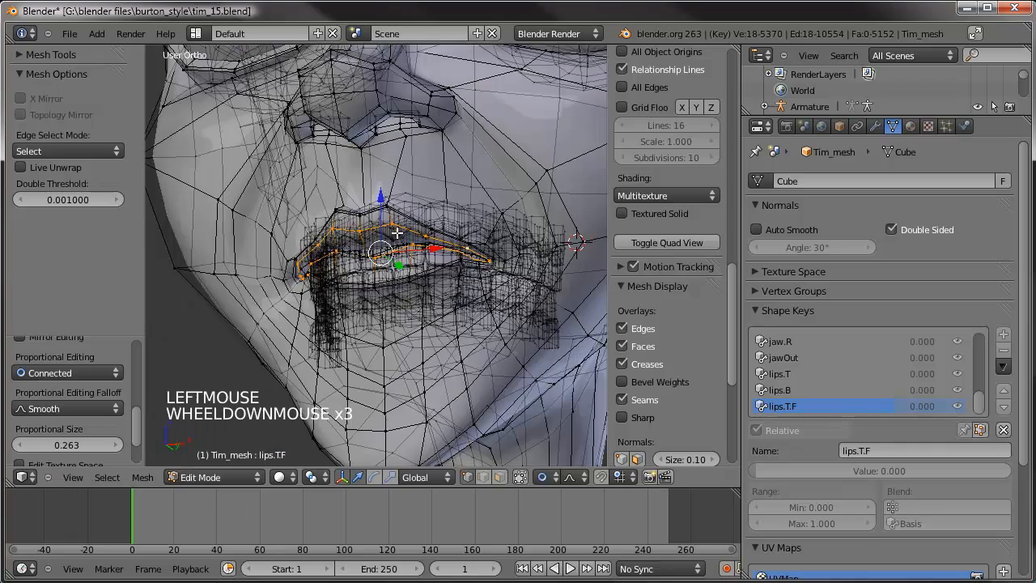
Step: Leave Edit Mode and test the lips.T.F key at 1.000 and 0.517
{"action": "middle_click_drag", "start_coordinate": [397, 232], "coordinate": [495, 295]}
{"action": "key", "text": "Tab"}
{"action": "left_click", "coordinate": [832, 472]}
{"action": "left_click_drag", "start_coordinate": [832, 472], "coordinate": [1031, 468]}
{"action": "middle_click_drag", "start_coordinate": [495, 325], "coordinate": [361, 260]}
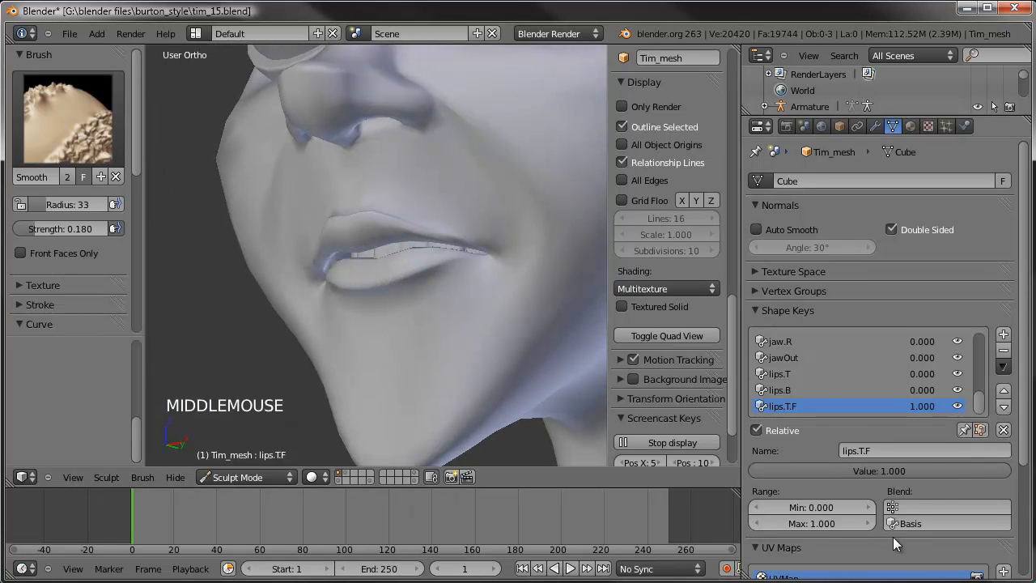
{"action": "left_click_drag", "start_coordinate": [970, 472], "coordinate": [884, 471]}
Step: Rename the lips.T.F shape key to lips.T.O
{"action": "left_click", "coordinate": [862, 450]}
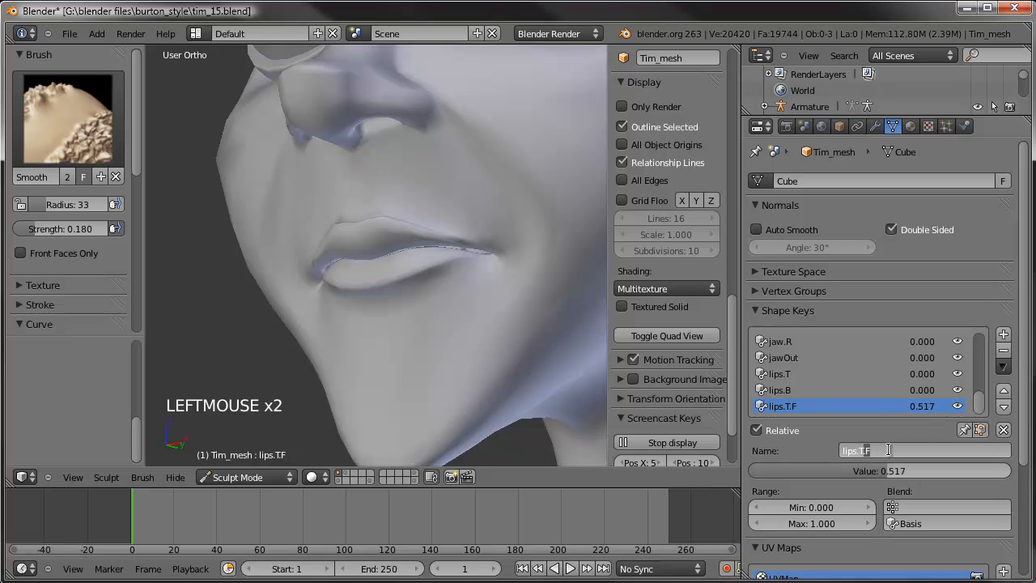
{"action": "type", "text": "lips.T.O"}
{"action": "key", "text": "Return"}
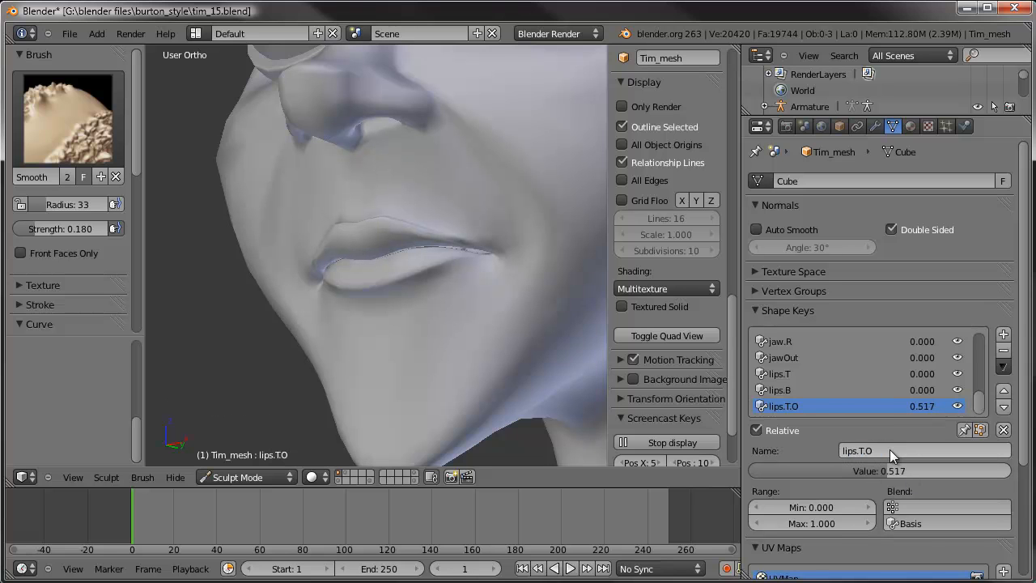
{"action": "middle_click_drag", "start_coordinate": [517, 275], "coordinate": [403, 266]}
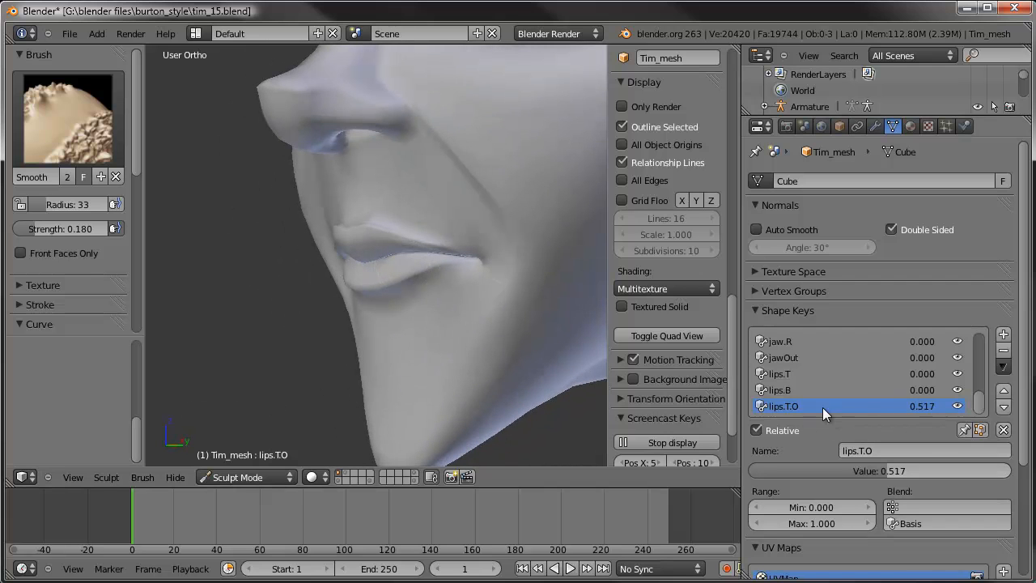
Step: Set the lips.T.O range minimum to -0.25 and lower the key's value to -0.25
{"action": "left_click", "coordinate": [811, 510]}
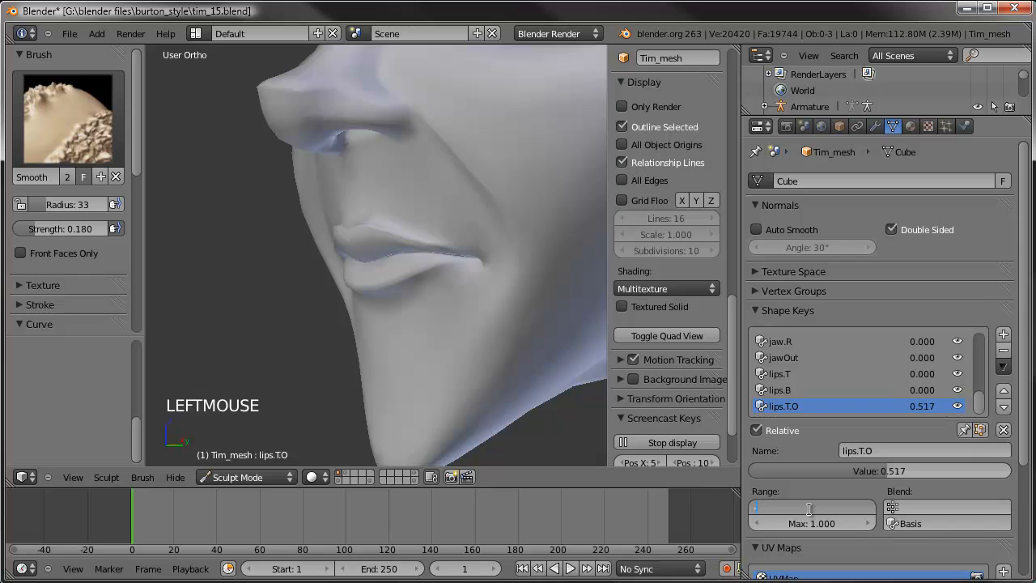
{"action": "type", "text": "-.25"}
{"action": "key", "text": "Return"}
{"action": "left_click_drag", "start_coordinate": [874, 472], "coordinate": [615, 460]}
{"action": "middle_click_drag", "start_coordinate": [358, 304], "coordinate": [786, 423]}
{"action": "left_click", "coordinate": [878, 473]}
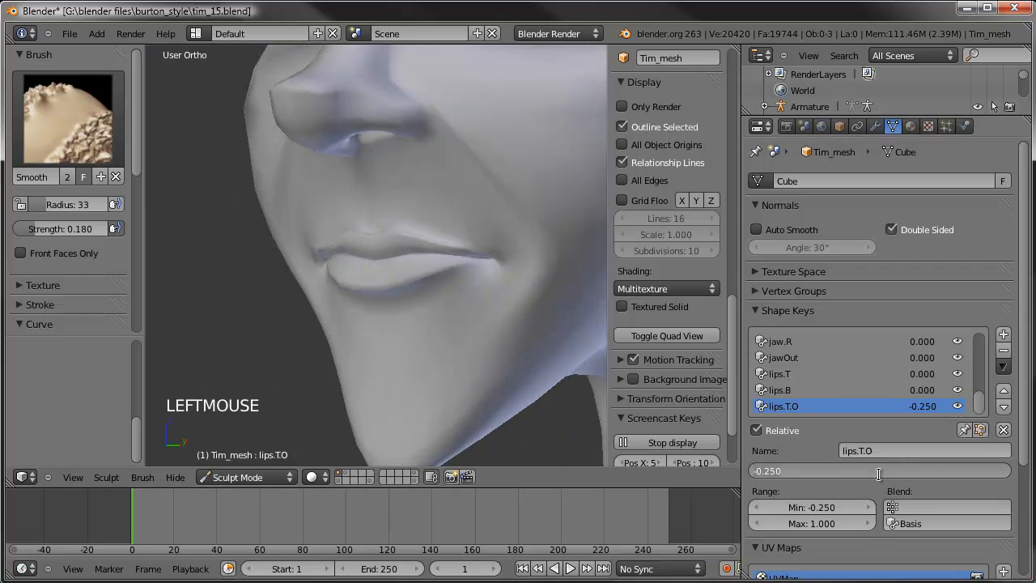
{"action": "key", "text": "Escape"}
{"action": "left_click", "coordinate": [878, 474]}
Step: Set the lips.T.O range minimum to -0.35 and lower the key's value to -0.35
{"action": "double_click", "coordinate": [812, 507]}
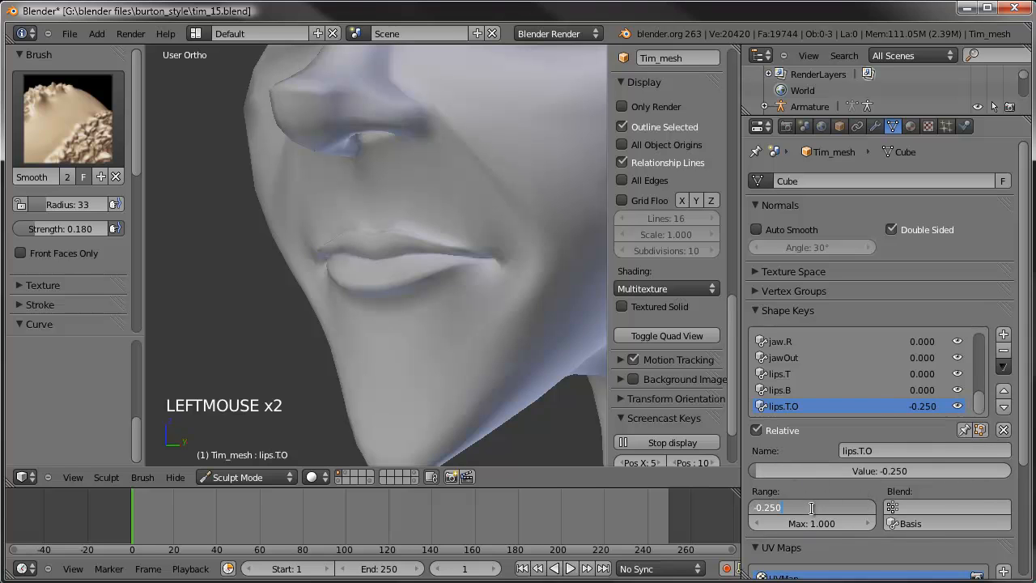
{"action": "type", "text": "3"}
{"action": "key", "text": "Return"}
{"action": "left_click_drag", "start_coordinate": [795, 472], "coordinate": [552, 460]}
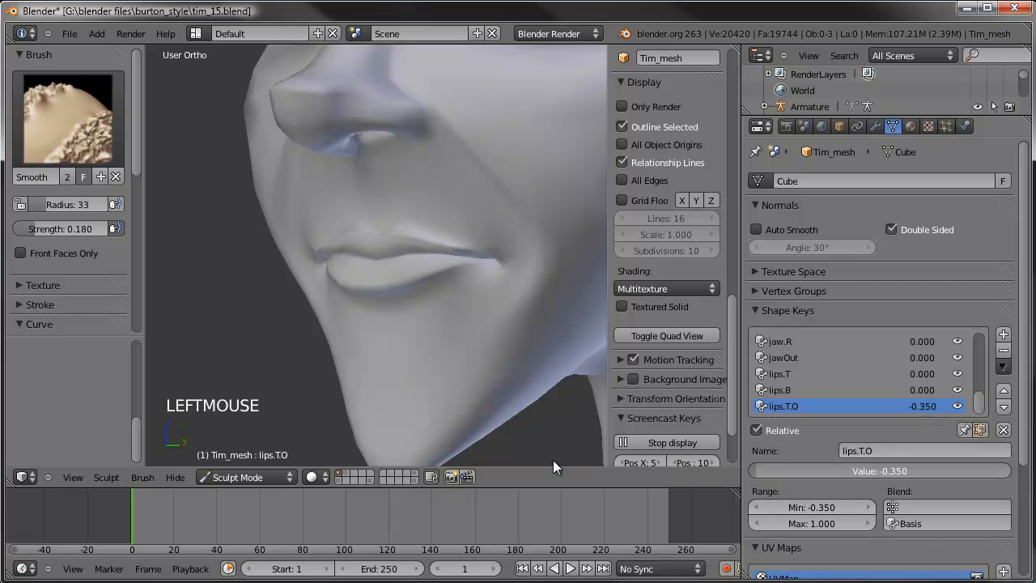
{"action": "scroll", "coordinate": [360, 263], "scroll_direction": "down", "scroll_amount": 3}
{"action": "middle_click_drag", "start_coordinate": [359, 262], "coordinate": [376, 279]}
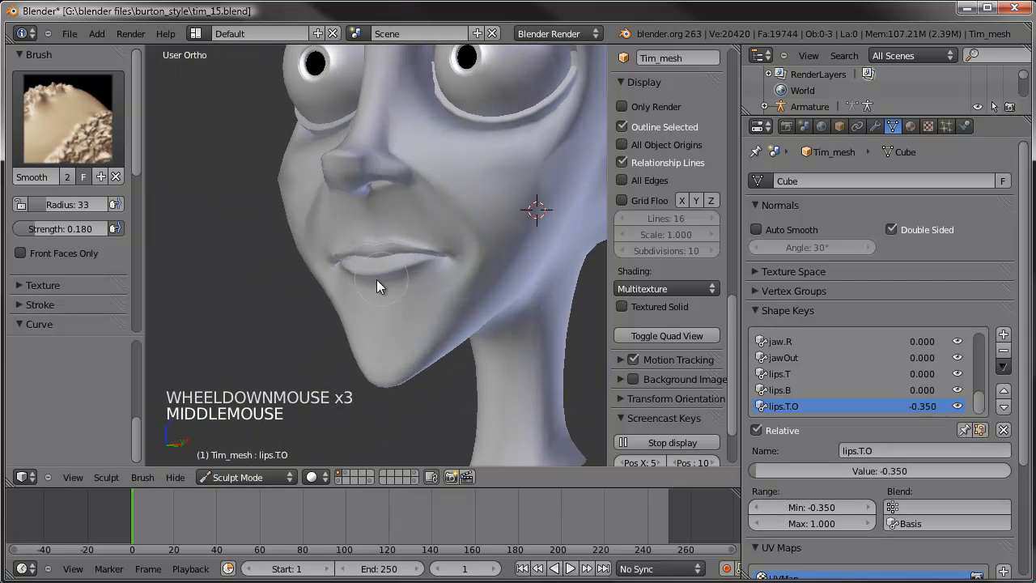
{"action": "scroll", "coordinate": [377, 279], "scroll_direction": "up", "scroll_amount": 1}
Step: Add a new shape key named lips.B.O
{"action": "left_click", "coordinate": [1003, 334]}
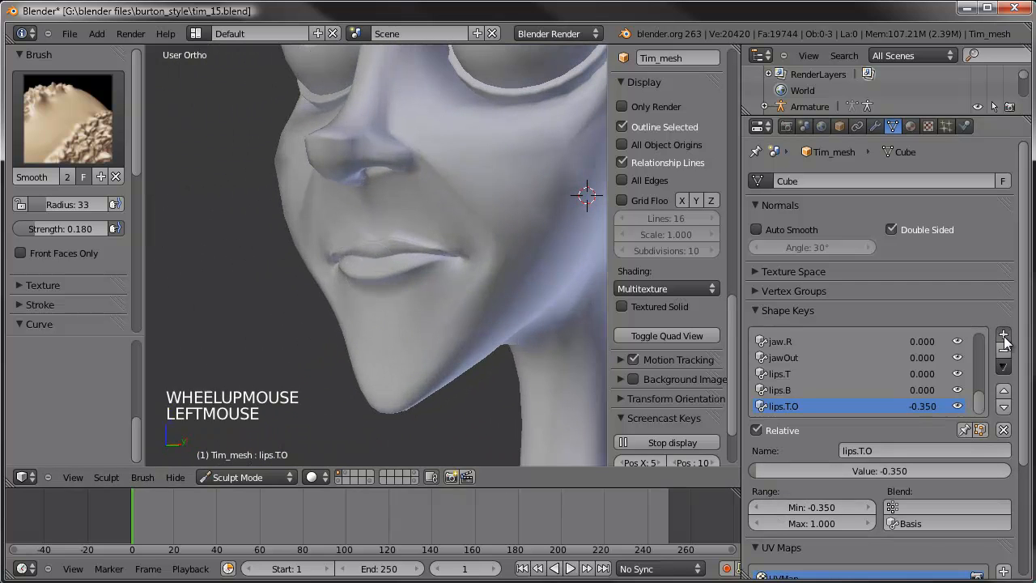
{"action": "double_click", "coordinate": [879, 451]}
{"action": "key", "text": "BackSpace"}
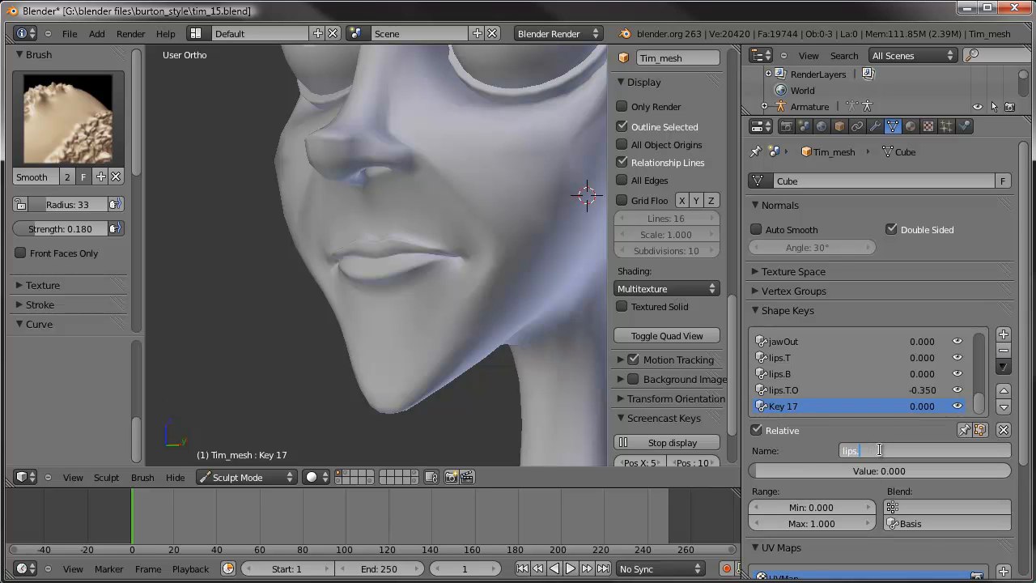
{"action": "type", "text": "lips.B.O"}
{"action": "key", "text": "Return"}
Step: Enter Edit Mode, clear the old selection and select the front vertices along the lower lip's bottom edge
{"action": "key", "text": "Tab"}
{"action": "scroll", "coordinate": [444, 306], "scroll_direction": "up", "scroll_amount": 7}
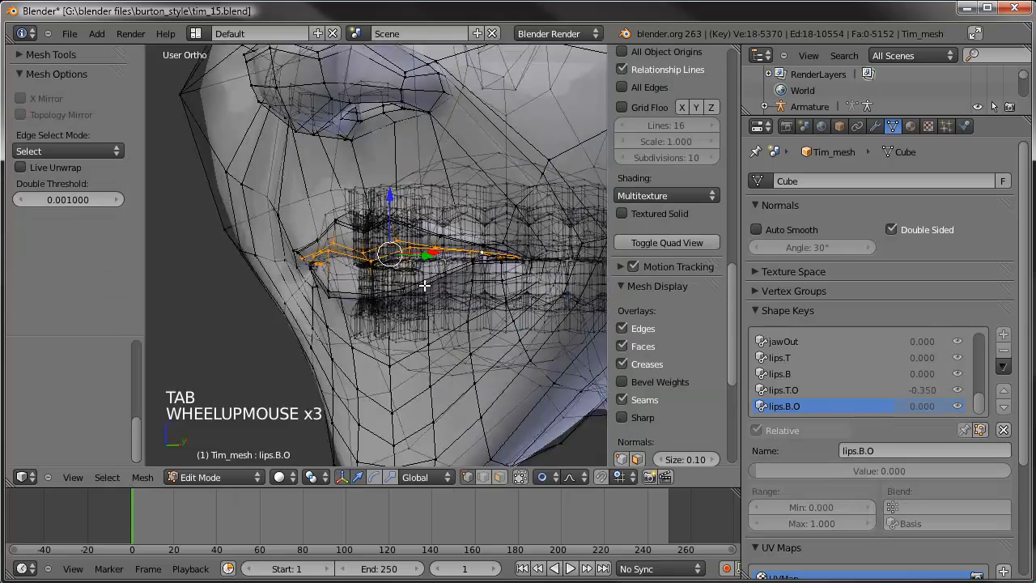
{"action": "key", "text": "a"}
{"action": "middle_click_drag", "start_coordinate": [388, 293], "coordinate": [337, 343]}
{"action": "right_click", "coordinate": [348, 346]}
{"action": "right_click", "coordinate": [337, 343]}
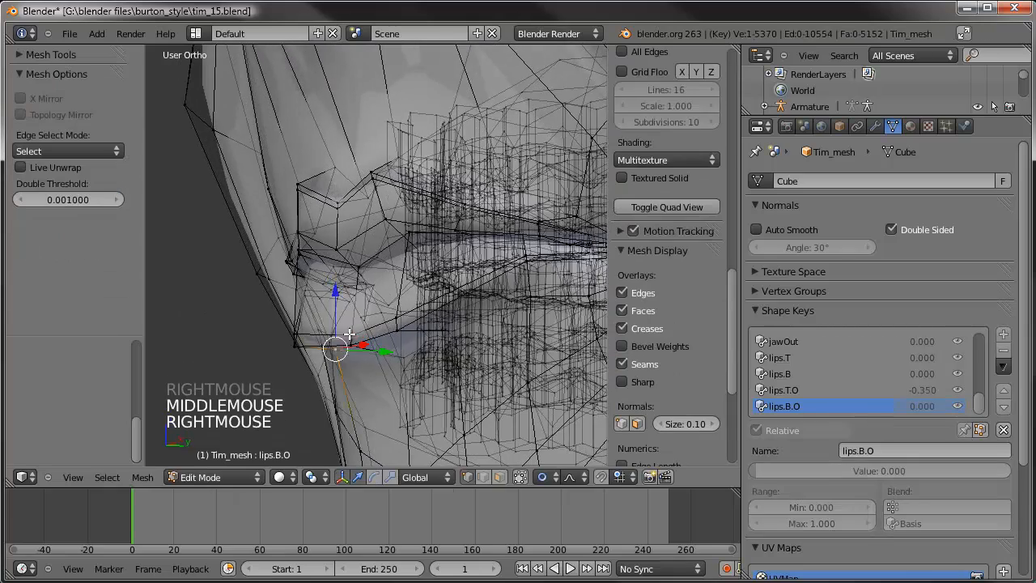
{"action": "right_click", "coordinate": [344, 344]}
{"action": "right_click", "coordinate": [352, 343], "text": "shift"}
{"action": "right_click", "coordinate": [348, 343], "text": "shift"}
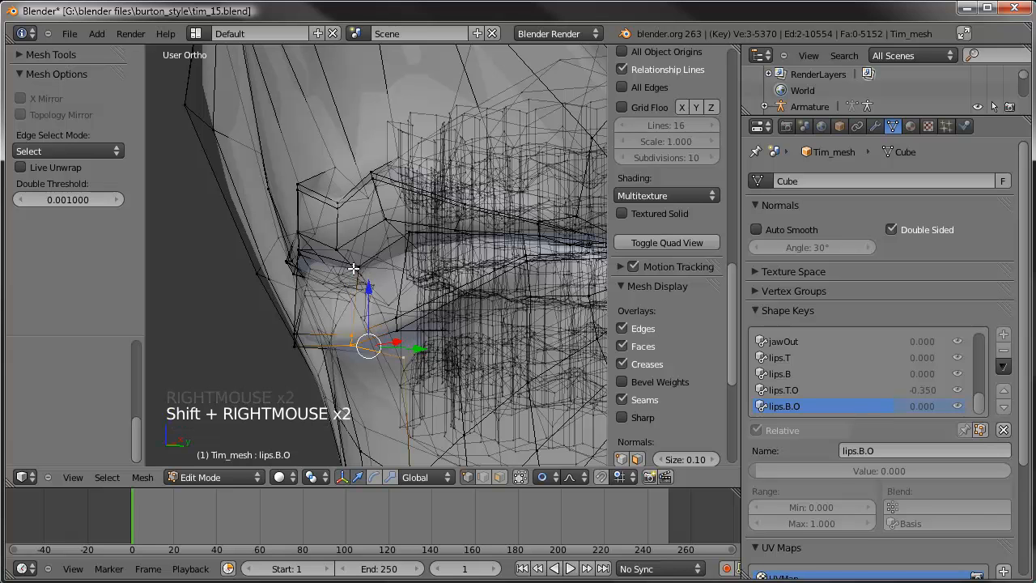
Step: Extend the selection to the lower lip's upper front vertices in the right side view
{"action": "key", "text": "KP_3"}
{"action": "scroll", "coordinate": [343, 276], "scroll_direction": "up", "scroll_amount": 5}
{"action": "scroll", "coordinate": [343, 276], "scroll_direction": "up", "scroll_amount": 2}
{"action": "right_click", "coordinate": [301, 302], "text": "shift"}
{"action": "scroll", "coordinate": [317, 292], "scroll_direction": "down", "scroll_amount": 4}
{"action": "middle_click_drag", "start_coordinate": [410, 303], "coordinate": [409, 285], "text": "shift"}
{"action": "scroll", "coordinate": [432, 261], "scroll_direction": "down", "scroll_amount": 3}
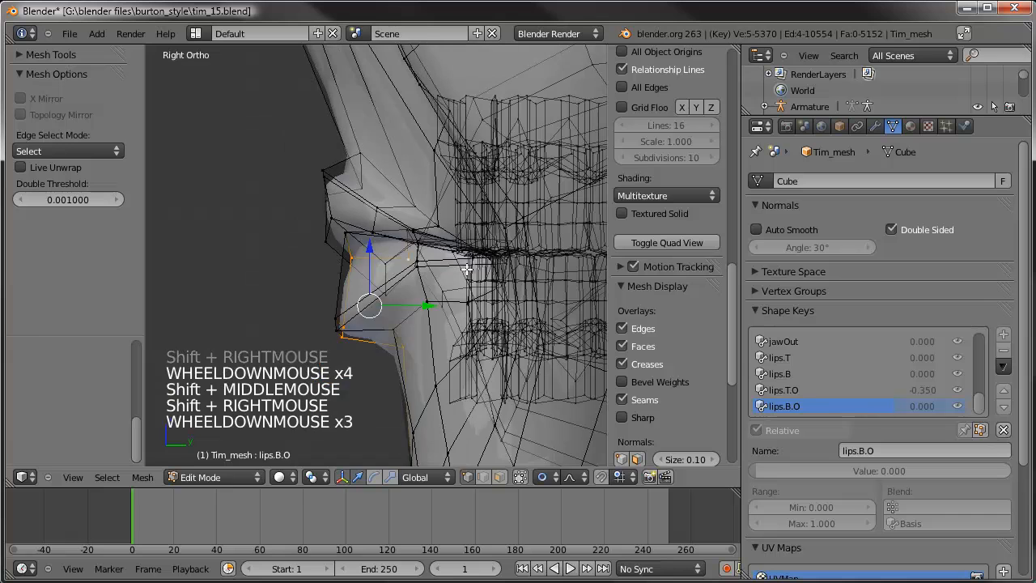
Step: Pull the selected lower lip vertices forward and down, and nudge the vertex beneath the lip back
{"action": "key", "text": "g"}
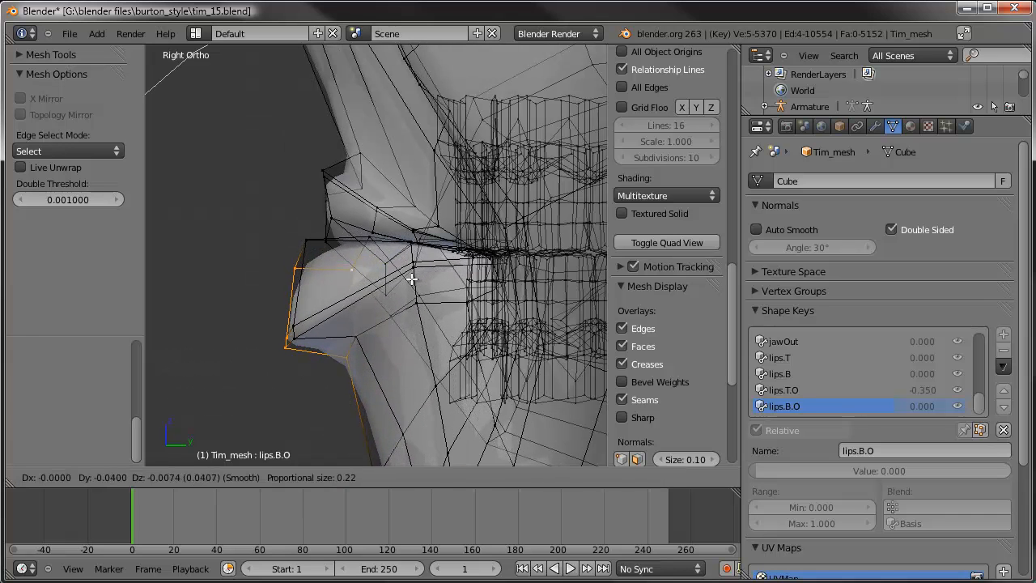
{"action": "left_click", "coordinate": [413, 277]}
{"action": "key", "text": "g"}
{"action": "left_click", "coordinate": [300, 331]}
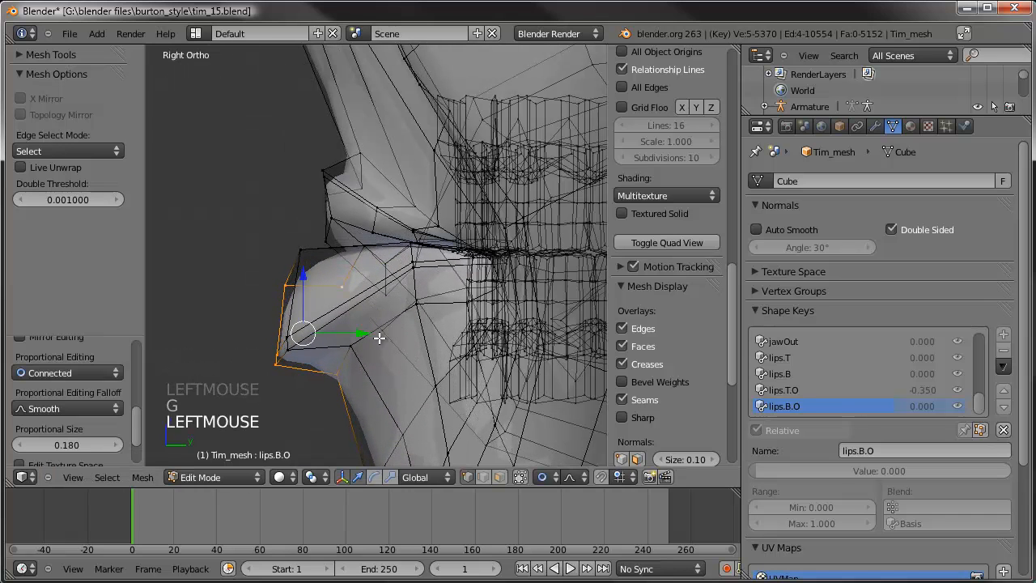
{"action": "right_click", "coordinate": [335, 372]}
{"action": "key", "text": "g"}
{"action": "left_click", "coordinate": [353, 377]}
Step: Select the inner lip edge loop and scale it slightly narrower along X with a proportional size of 0.18
{"action": "right_click", "coordinate": [290, 285]}
{"action": "middle_click_drag", "start_coordinate": [291, 285], "coordinate": [496, 287]}
{"action": "middle_click_drag", "start_coordinate": [469, 245], "coordinate": [446, 240]}
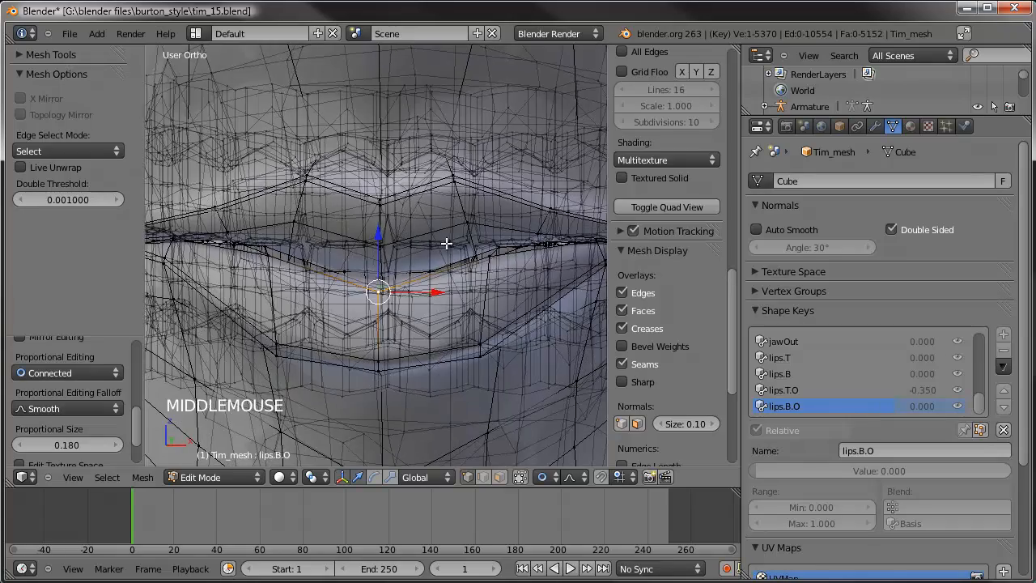
{"action": "right_click", "coordinate": [445, 237], "text": "alt"}
{"action": "scroll", "coordinate": [445, 237], "scroll_direction": "down", "scroll_amount": 3}
{"action": "key", "text": "s"}
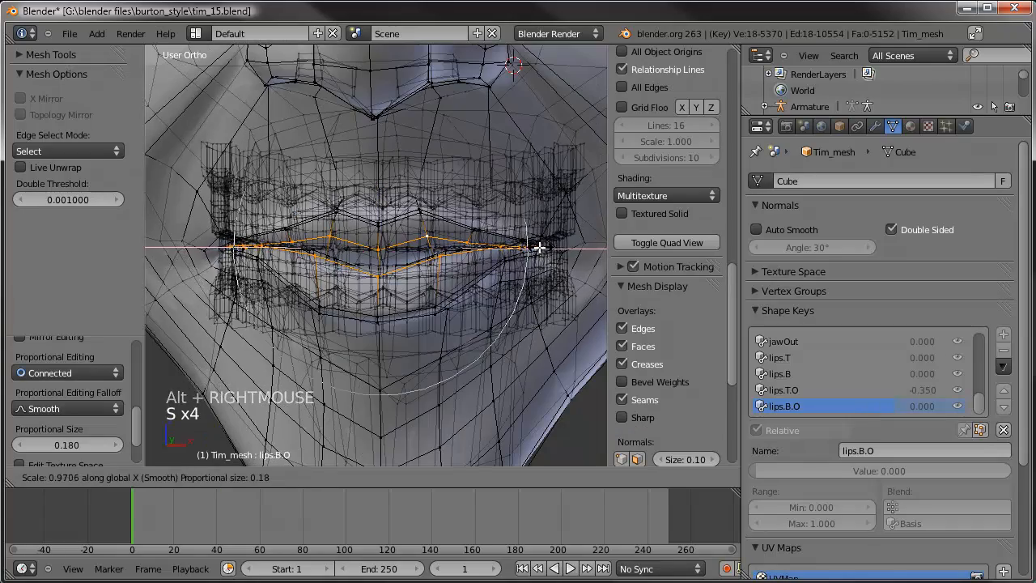
{"action": "left_click", "coordinate": [527, 250]}
{"action": "scroll", "coordinate": [479, 280], "scroll_direction": "down", "scroll_amount": 3}
Step: Leave Edit Mode, set the lips.B.O range minimum to -0.35 and lower the key's value to -0.35
{"action": "key", "text": "Tab"}
{"action": "mouse_move", "coordinate": [479, 280]}
{"action": "middle_mouse_down"}
{"action": "mouse_move", "coordinate": [464, 284]}
{"action": "mouse_move", "coordinate": [792, 442]}
{"action": "middle_mouse_up"}
{"action": "mouse_move", "coordinate": [767, 467]}
{"action": "left_mouse_down"}
{"action": "mouse_move", "coordinate": [1035, 469]}
{"action": "mouse_move", "coordinate": [799, 453]}
{"action": "mouse_move", "coordinate": [805, 468]}
{"action": "left_mouse_up"}
{"action": "left_click", "coordinate": [813, 506]}
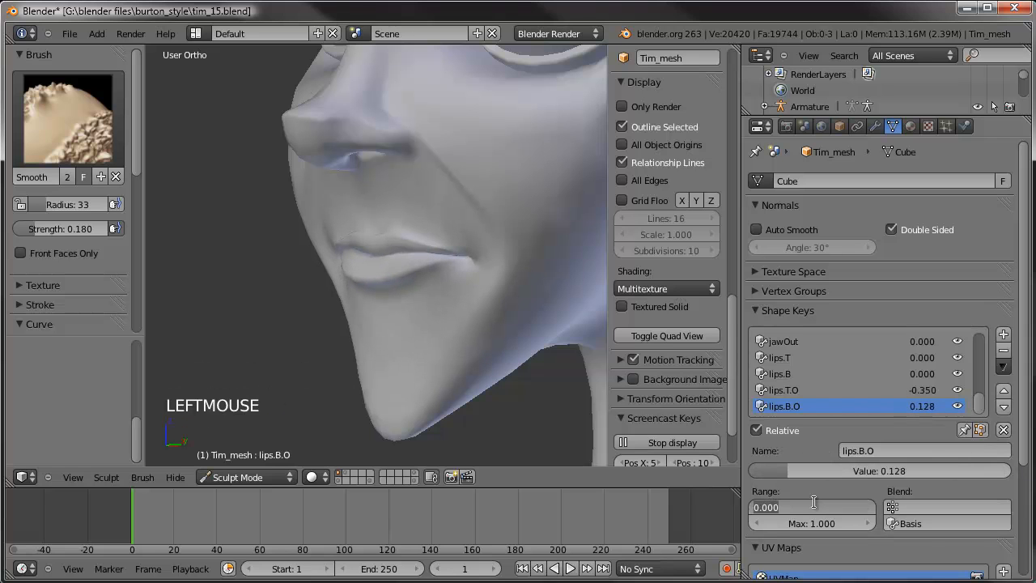
{"action": "type", "text": "-0.35"}
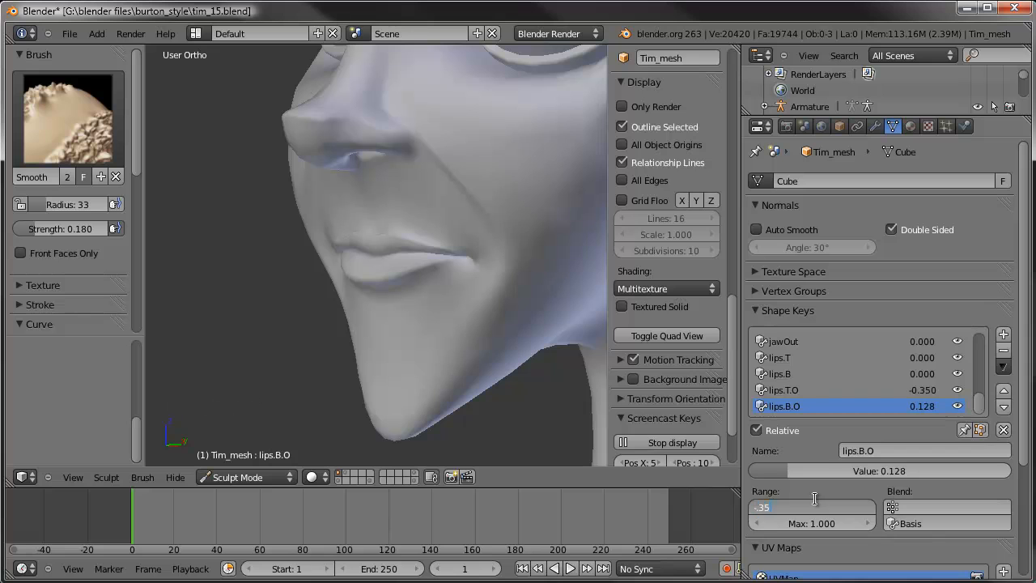
{"action": "key", "text": "Return"}
{"action": "left_click_drag", "start_coordinate": [846, 471], "coordinate": [551, 441]}
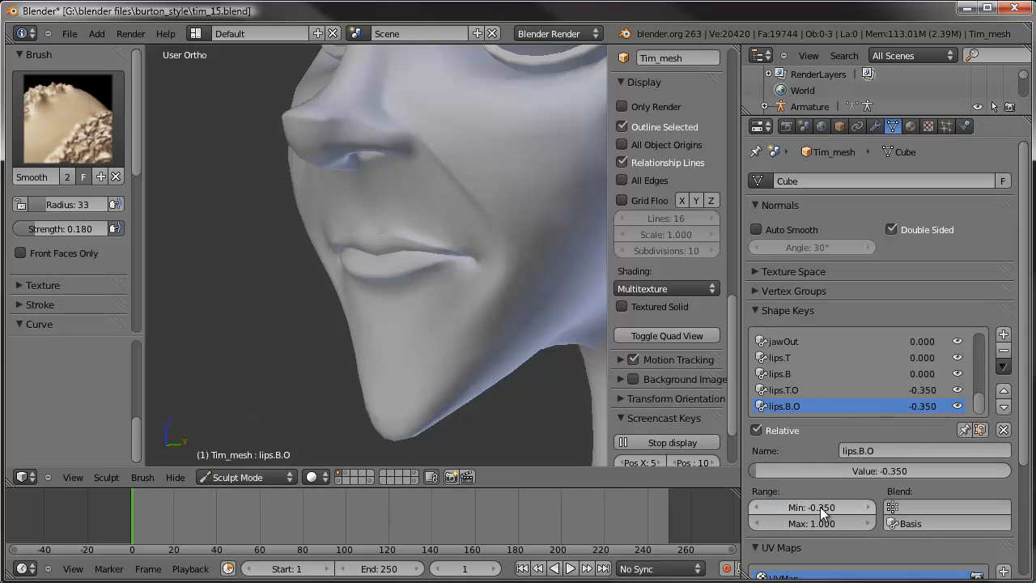
Step: Make the lips.T.O shape key active and reset its value to 0
{"action": "middle_click_drag", "start_coordinate": [411, 295], "coordinate": [443, 279]}
{"action": "left_click", "coordinate": [820, 389]}
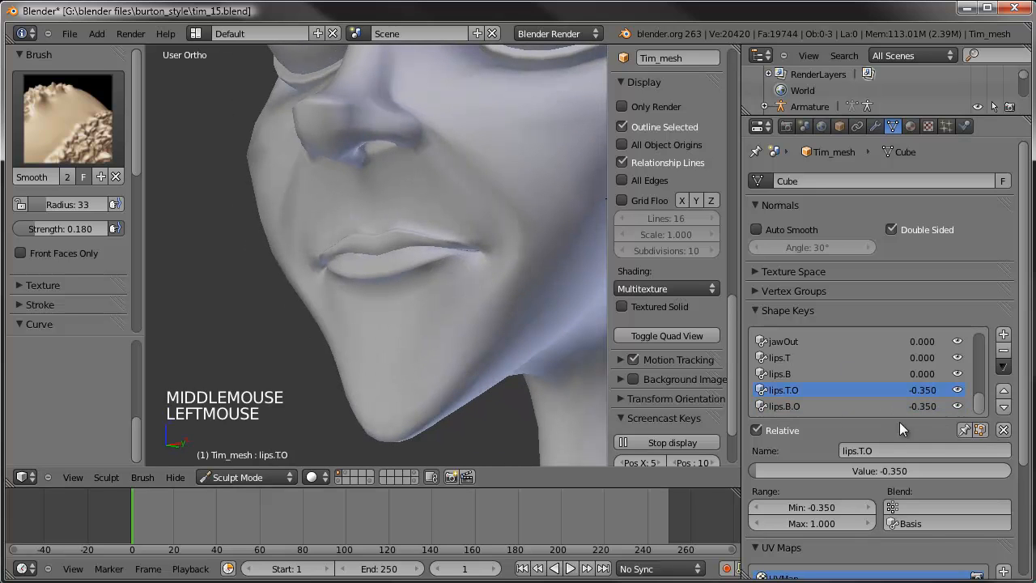
{"action": "left_click", "coordinate": [876, 468]}
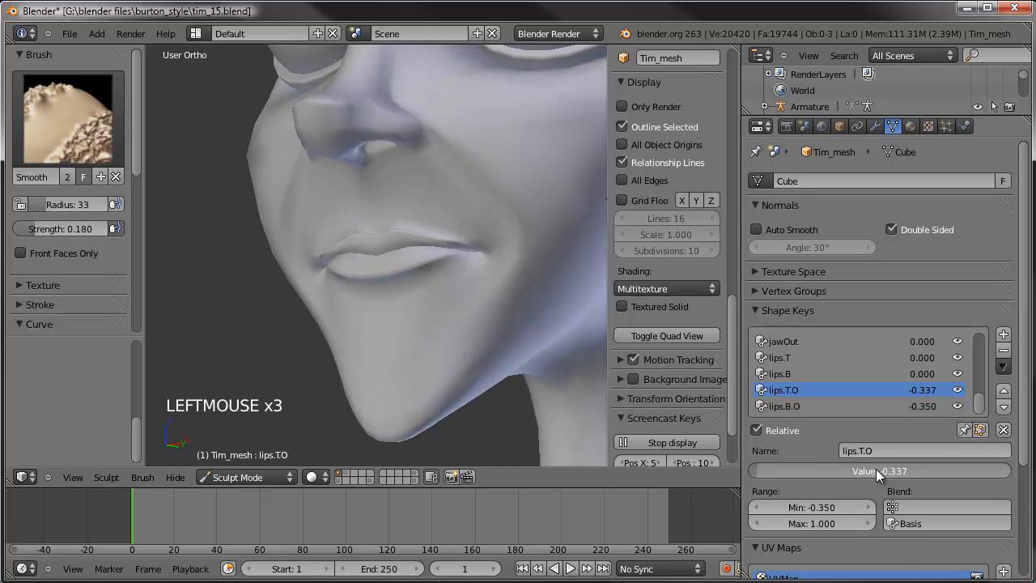
{"action": "type", "text": "0"}
{"action": "key", "text": "Return"}
{"action": "middle_click_drag", "start_coordinate": [469, 288], "coordinate": [534, 267]}
Step: Set the range minimum of lips.T.O to -0.5 and raise the key's value to about 0.93
{"action": "left_click", "coordinate": [824, 506]}
{"action": "type", "text": "-0.5"}
{"action": "key", "text": "Return"}
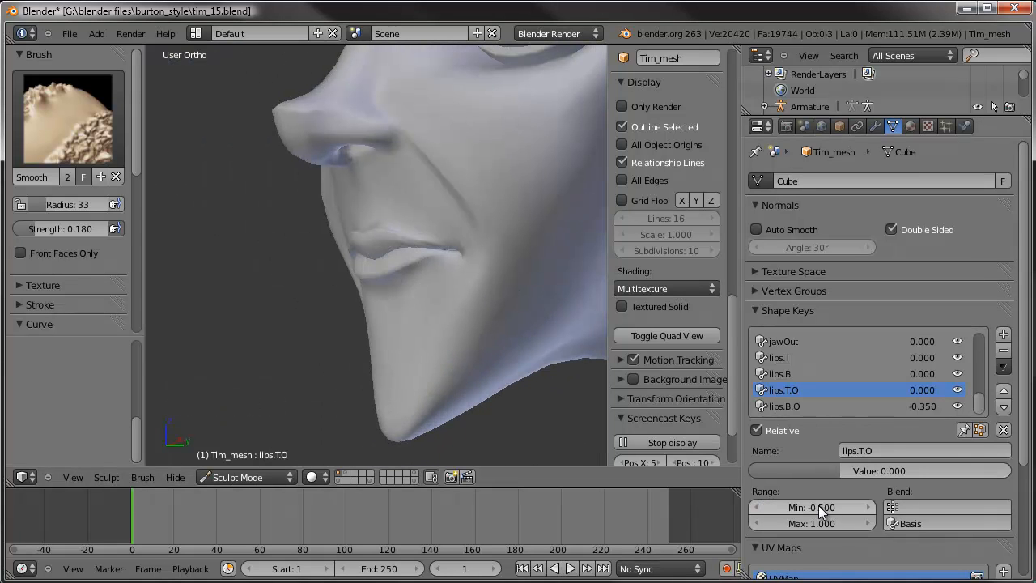
{"action": "left_click_drag", "start_coordinate": [788, 471], "coordinate": [997, 469]}
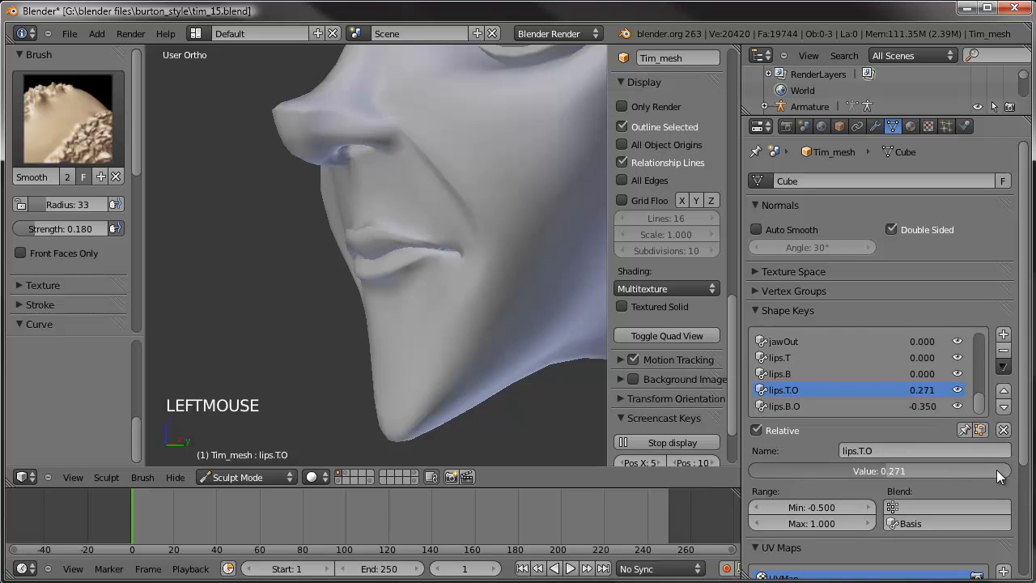
Step: Set the range minimum of the lips.T.O shape key back to -0.35
{"action": "left_click", "coordinate": [802, 506]}
{"action": "type", "text": "0.35"}
{"action": "key", "text": "Return"}
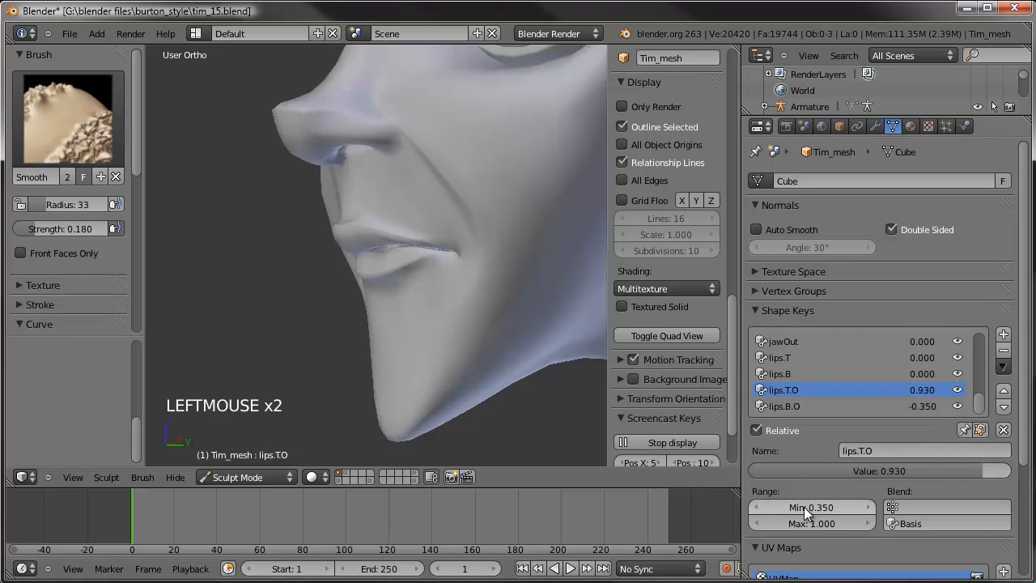
{"action": "left_click", "coordinate": [802, 506]}
{"action": "type", "text": "-0.35"}
{"action": "key", "text": "Return"}
Step: Set the range minimum of the lips.B.O shape key to -0.5 and lower its value to -0.5
{"action": "left_click", "coordinate": [782, 405]}
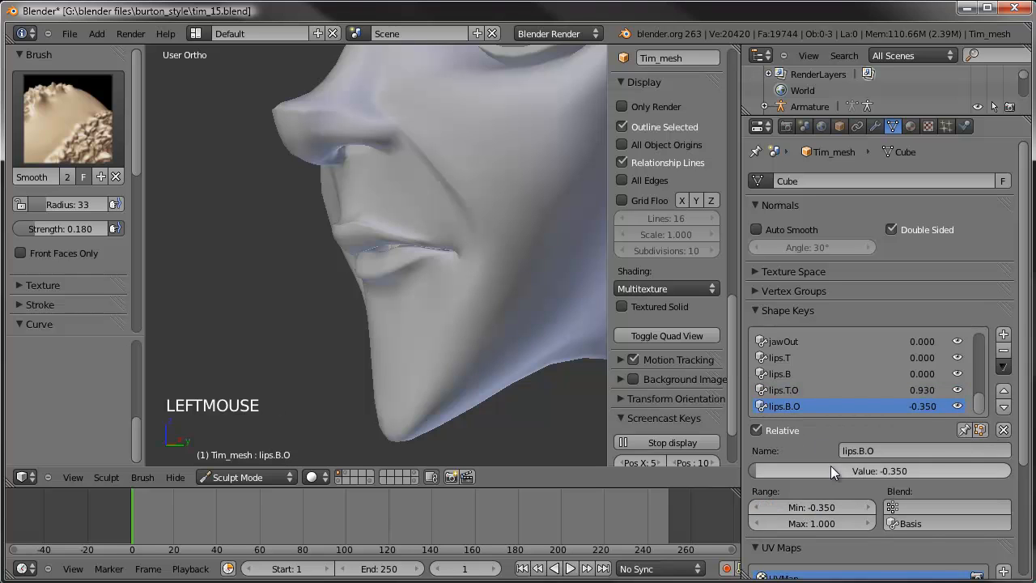
{"action": "left_click", "coordinate": [831, 507]}
{"action": "type", "text": "-0.5"}
{"action": "key", "text": "Return"}
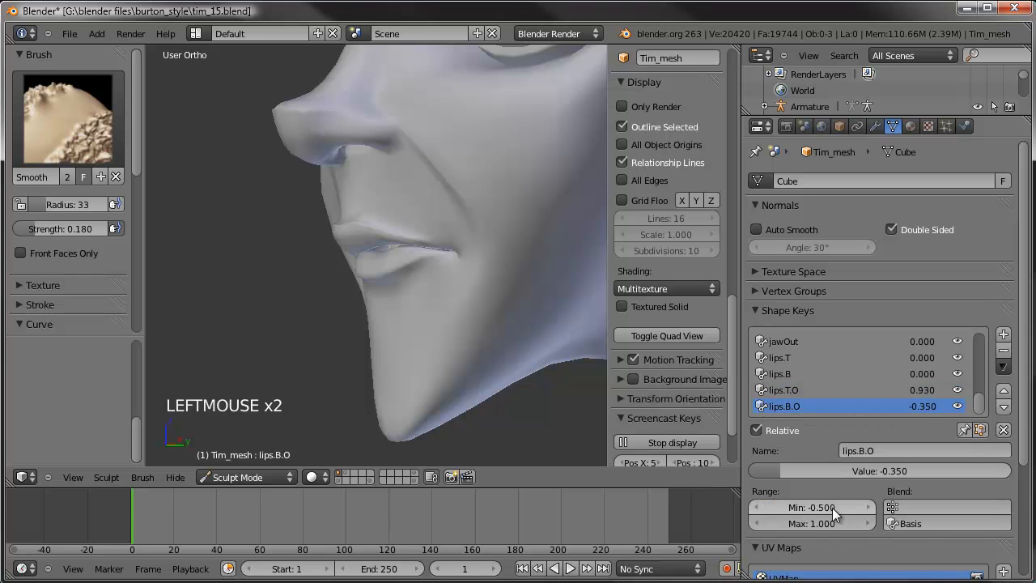
{"action": "left_click_drag", "start_coordinate": [762, 468], "coordinate": [763, 468]}
{"action": "scroll", "coordinate": [377, 308], "scroll_direction": "down", "scroll_amount": 2}
{"action": "middle_click_drag", "start_coordinate": [377, 307], "coordinate": [461, 312]}
{"action": "scroll", "coordinate": [397, 313], "scroll_direction": "down", "scroll_amount": 2}
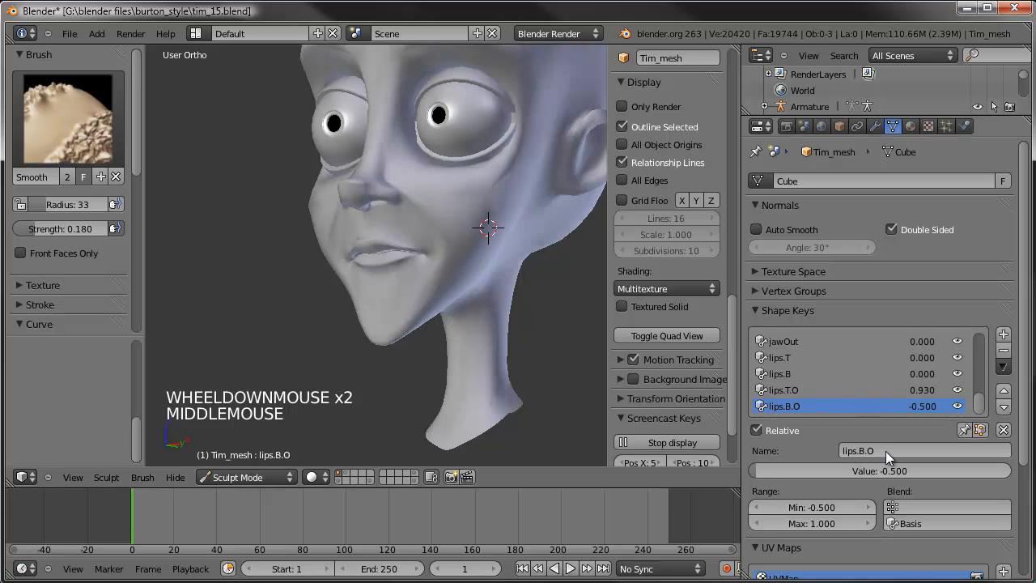
Step: Raise both the lips.B.O and lips.T.O shape keys to 1.0 to preview the combined pushed-out lips
{"action": "left_click_drag", "start_coordinate": [789, 469], "coordinate": [898, 420]}
{"action": "left_click", "coordinate": [858, 397]}
{"action": "left_click", "coordinate": [850, 388]}
{"action": "left_click_drag", "start_coordinate": [892, 469], "coordinate": [1000, 470]}
{"action": "middle_click_drag", "start_coordinate": [388, 309], "coordinate": [615, 348]}
Step: Try the lip shape together with jawOut at about 0.318 and a raised lips.T value
{"action": "left_click", "coordinate": [800, 344]}
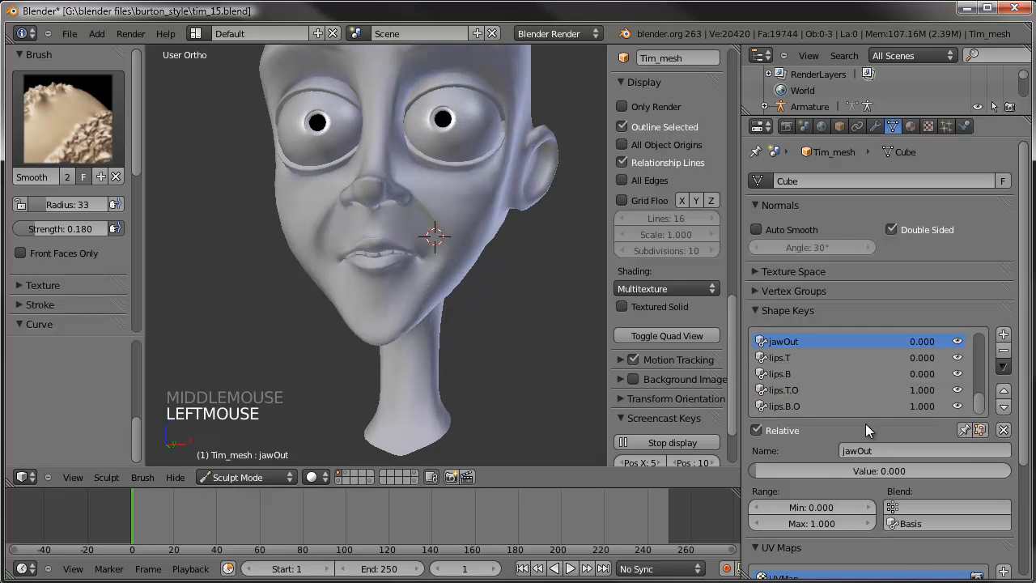
{"action": "left_click_drag", "start_coordinate": [811, 473], "coordinate": [890, 459]}
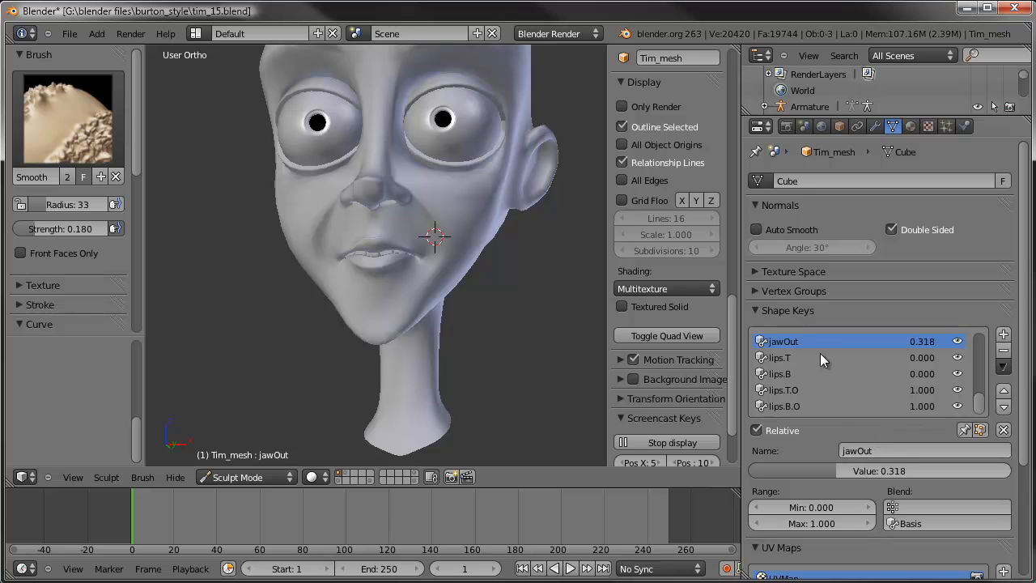
{"action": "left_click", "coordinate": [820, 356]}
{"action": "left_click_drag", "start_coordinate": [810, 468], "coordinate": [901, 455]}
Step: Make lips.B the active shape key and clear the values of all shape keys to zero
{"action": "left_click", "coordinate": [827, 374]}
{"action": "scroll", "coordinate": [432, 323], "scroll_direction": "down", "scroll_amount": 2}
{"action": "middle_click_drag", "start_coordinate": [432, 323], "coordinate": [1003, 435]}
{"action": "scroll", "coordinate": [420, 325], "scroll_direction": "up", "scroll_amount": 3}
{"action": "scroll", "coordinate": [420, 325], "scroll_direction": "up", "scroll_amount": 1}
{"action": "left_click", "coordinate": [1004, 433]}
Step: Switch from Sculpt Mode to Object Mode with the head in front view, and save the file as tim_15.blend
{"action": "scroll", "coordinate": [404, 256], "scroll_direction": "down", "scroll_amount": 4}
{"action": "middle_click_drag", "start_coordinate": [404, 256], "coordinate": [422, 312], "text": "shift"}
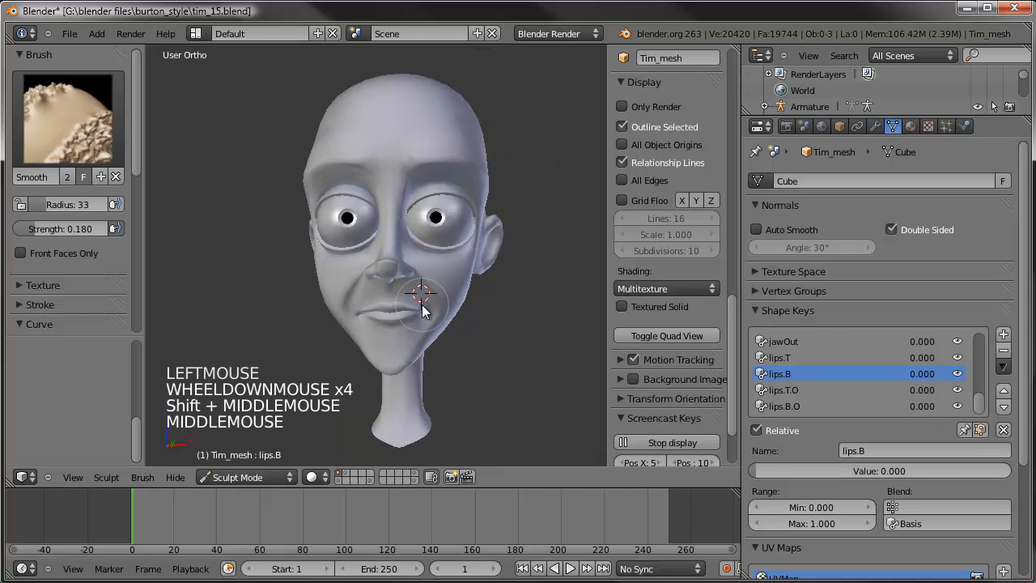
{"action": "key", "text": "KP_1"}
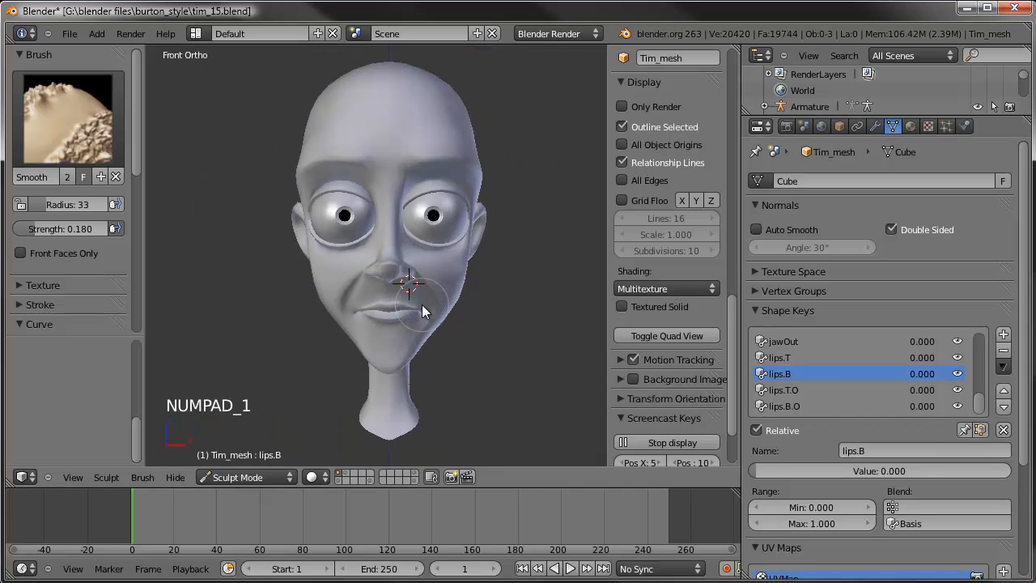
{"action": "middle_click_drag", "start_coordinate": [427, 301], "coordinate": [460, 273], "text": "shift"}
{"action": "left_click", "coordinate": [260, 476]}
{"action": "left_click", "coordinate": [268, 457]}
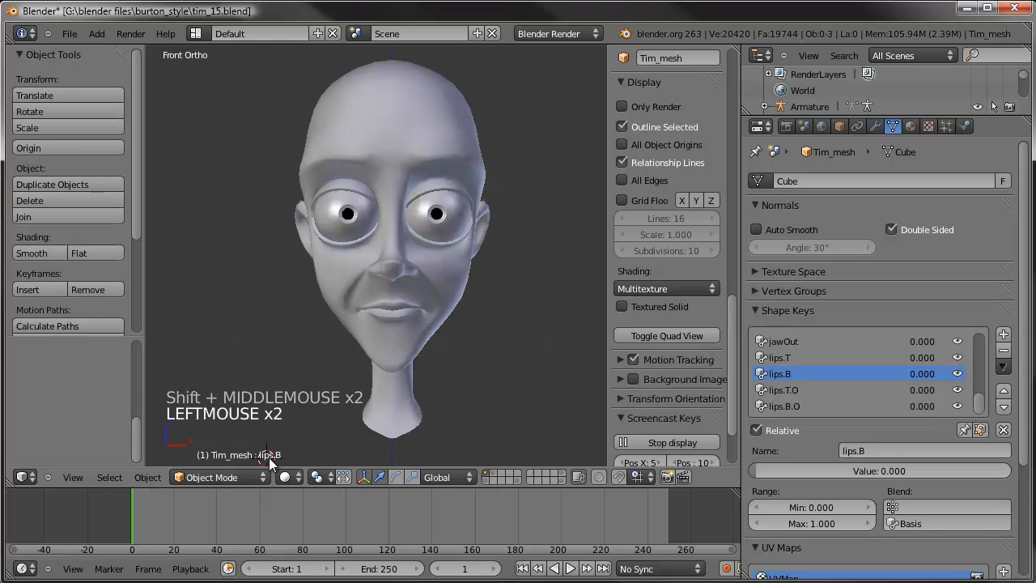
{"action": "left_click", "coordinate": [69, 33]}
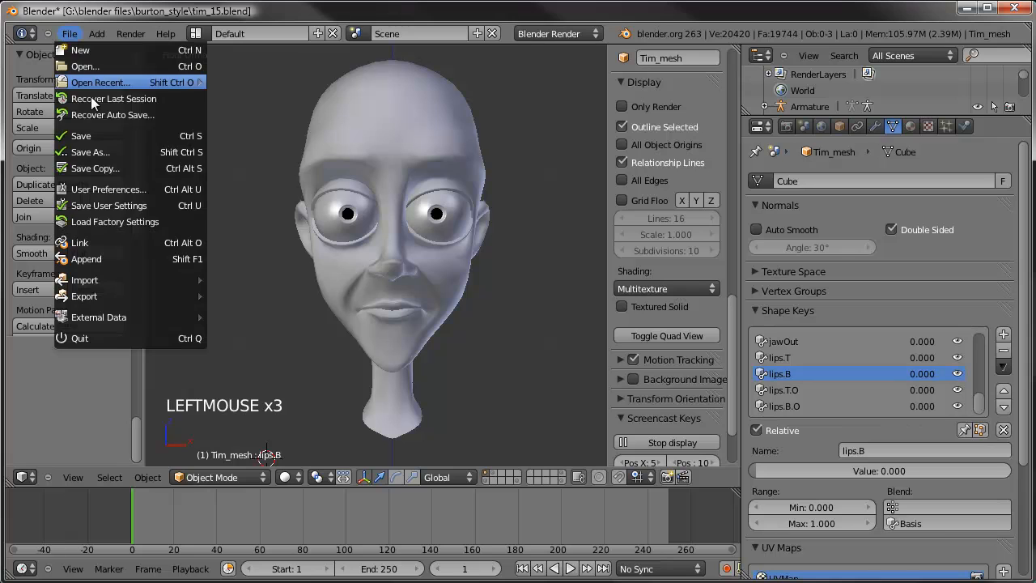
{"action": "left_click", "coordinate": [90, 135]}
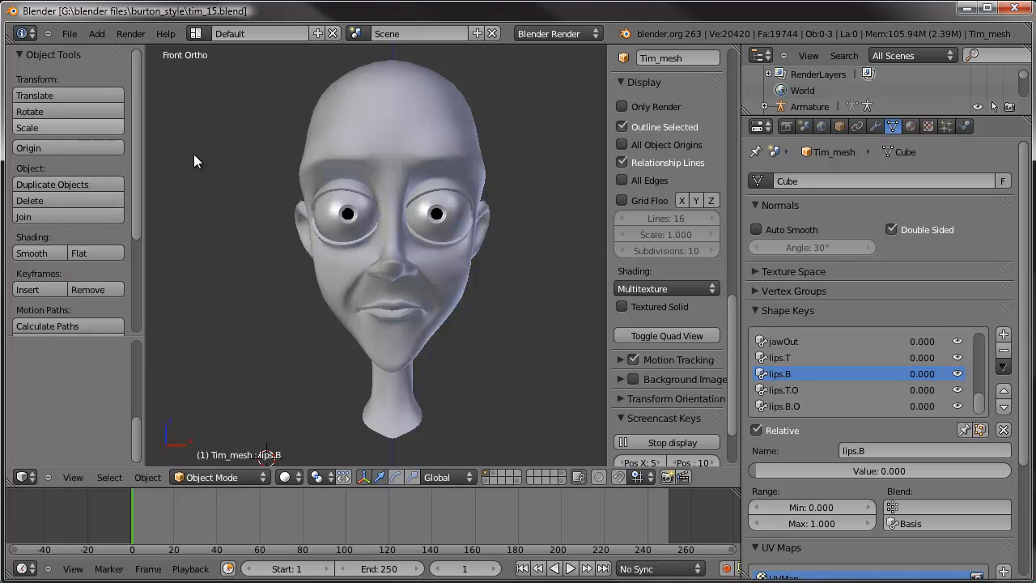